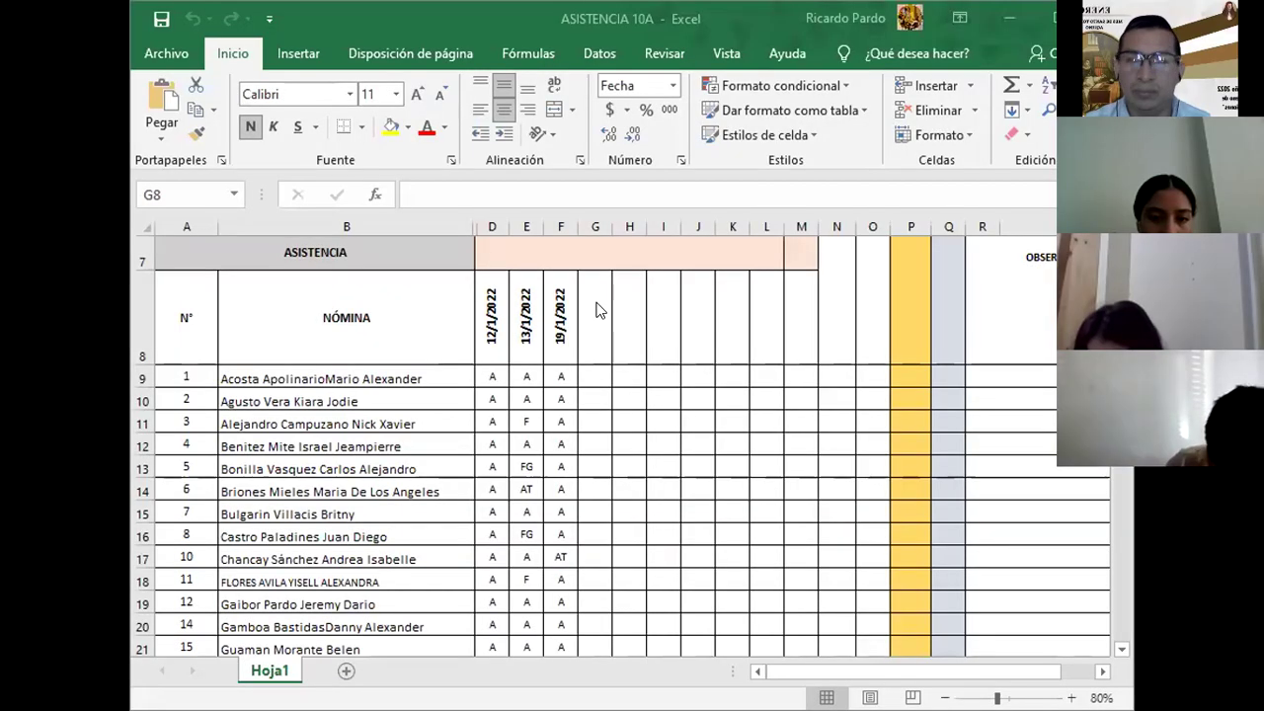
- Add the attendance date 20/1/2022 as the next column heading in cell G8
click(593, 303)
text(20)
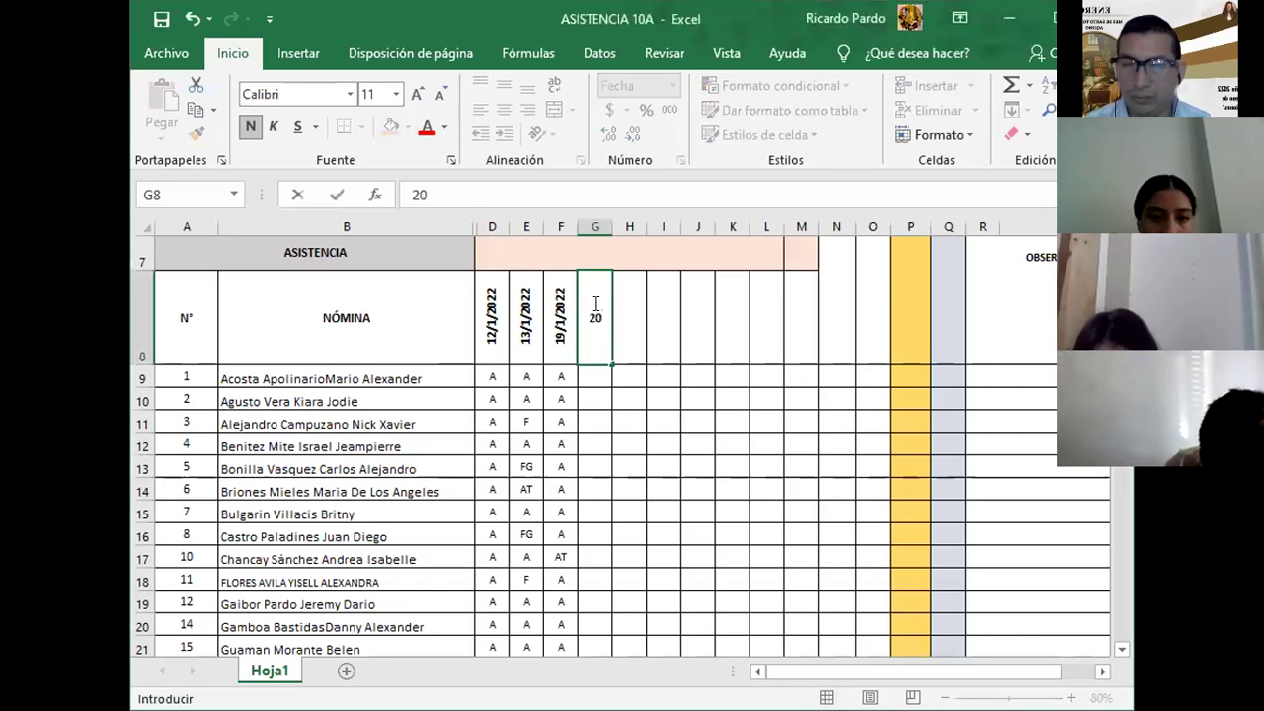
text(/)
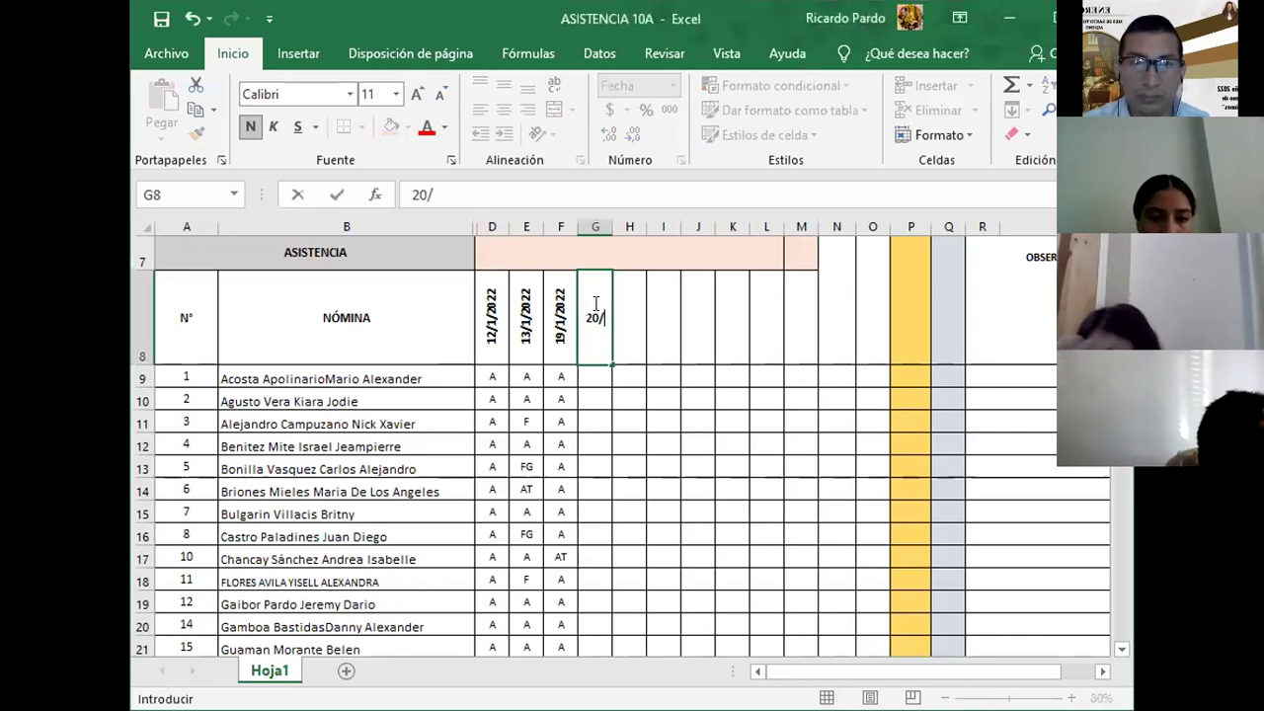
text(1/2020)
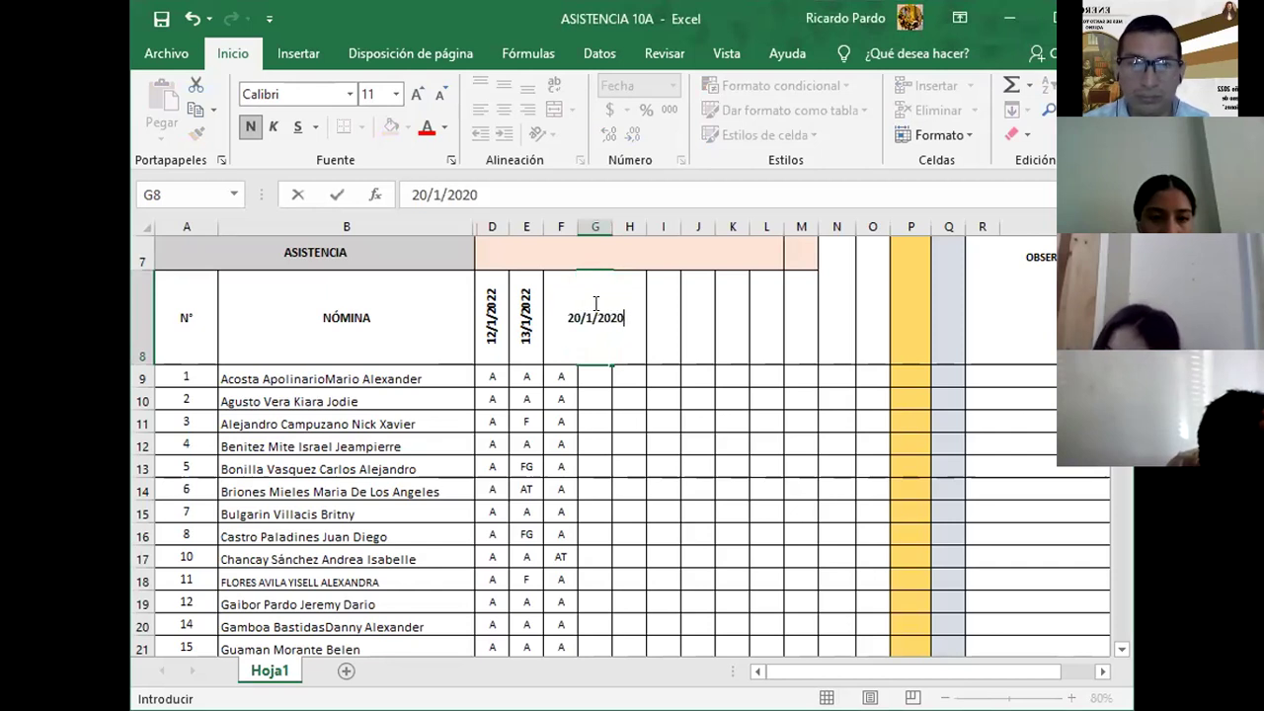
key(BackSpace)
text(2)
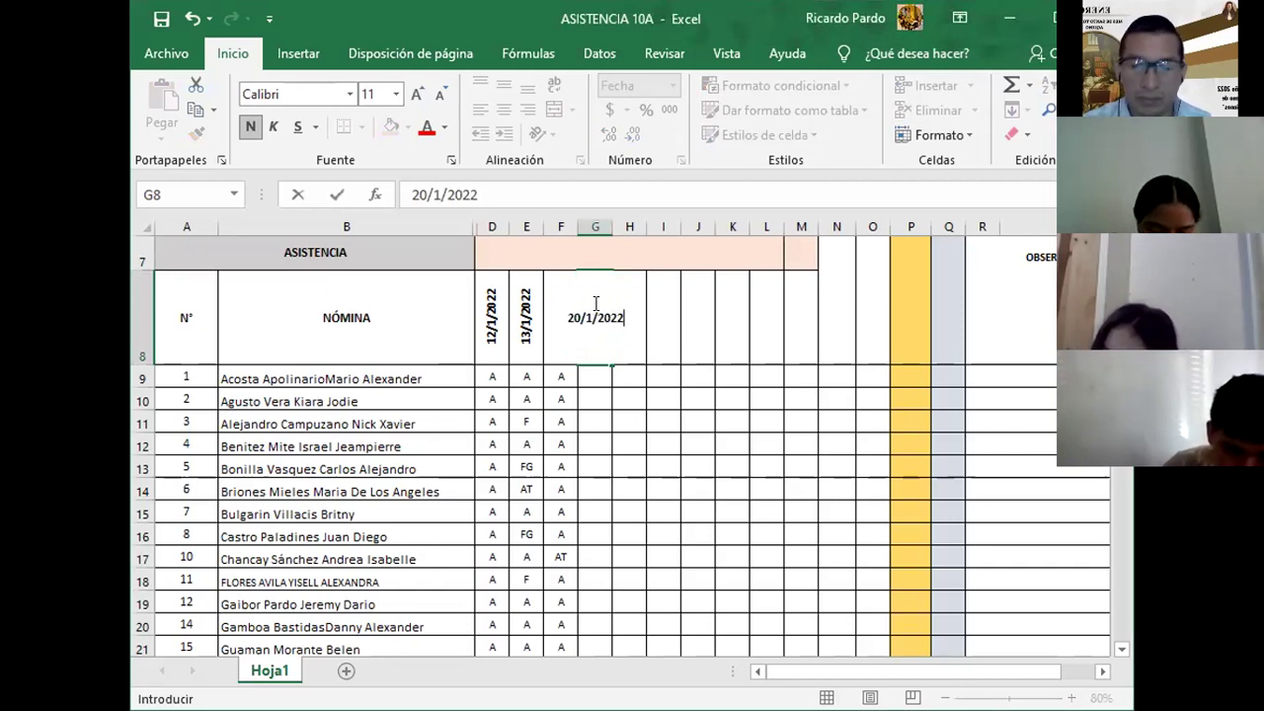
key(Return)
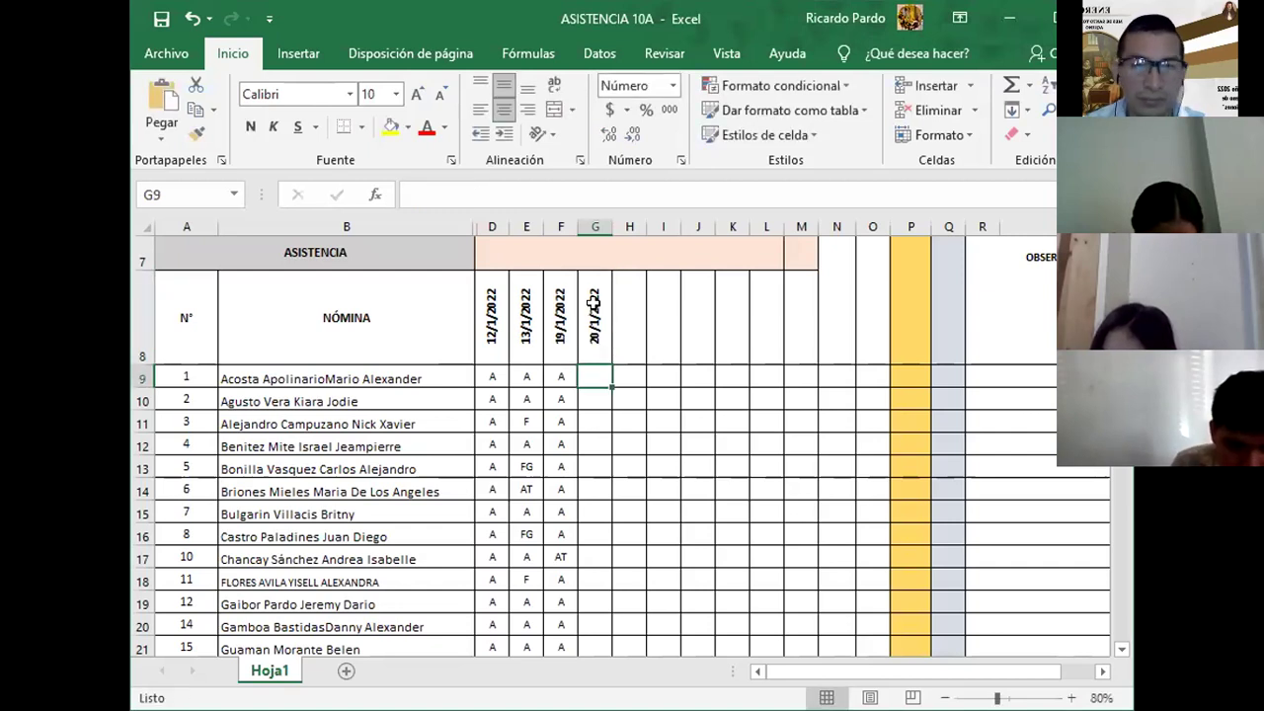
- Record AT under 20/1/2022 for the first three students on the list, cells G9 to G11
text(AT)
key(Return)
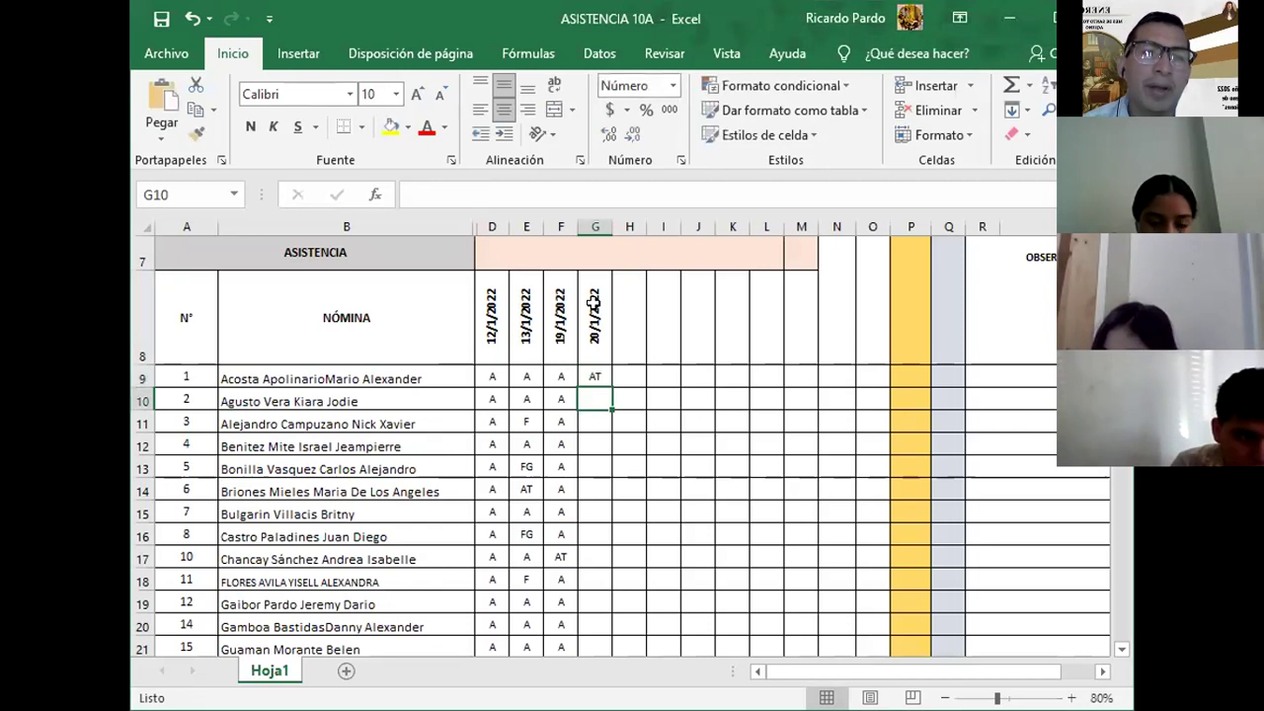
text(AT)
key(Return)
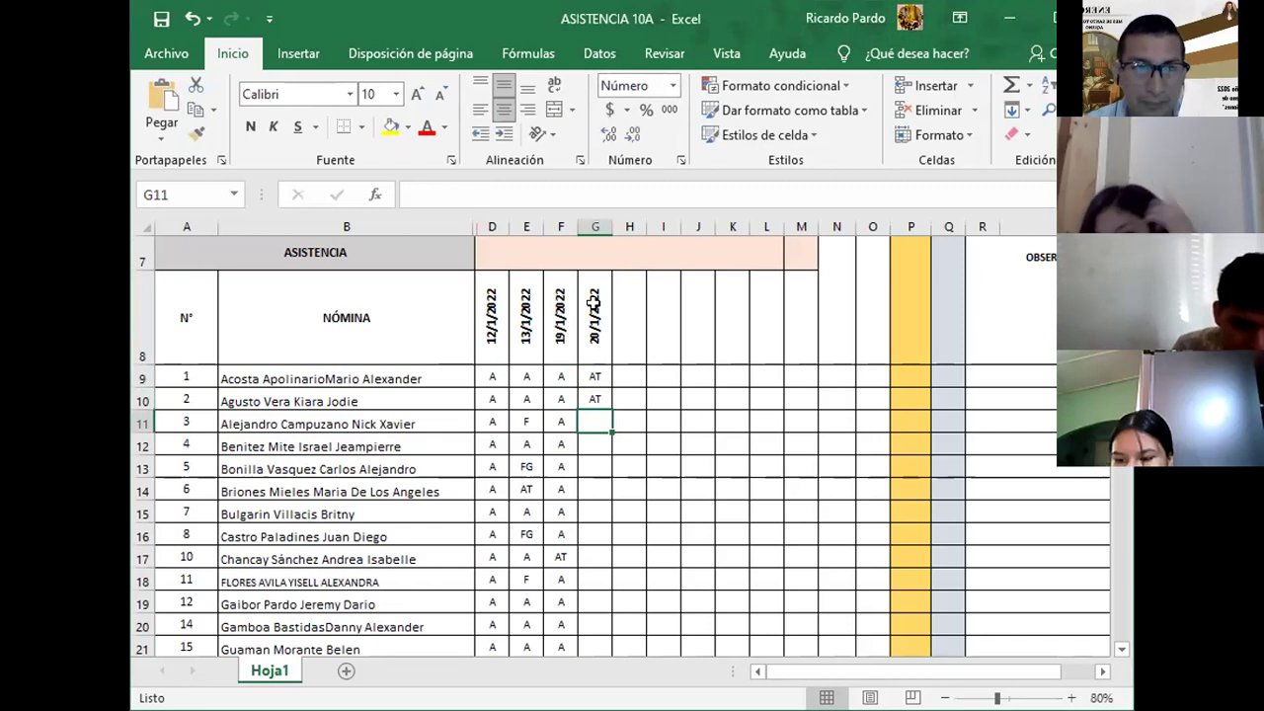
text(AT)
key(Return)
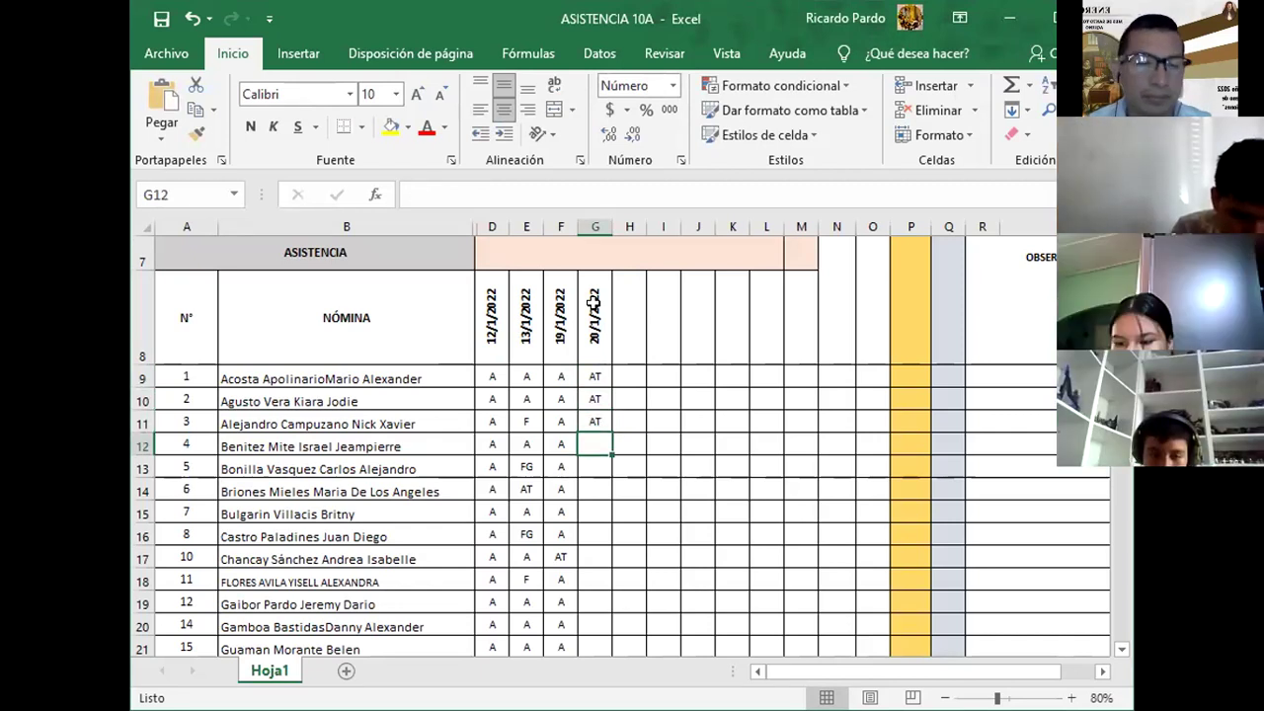
- Record F in cells G12 and G13 and A in G14 for students 4 to 6
text(F)
key(Return)
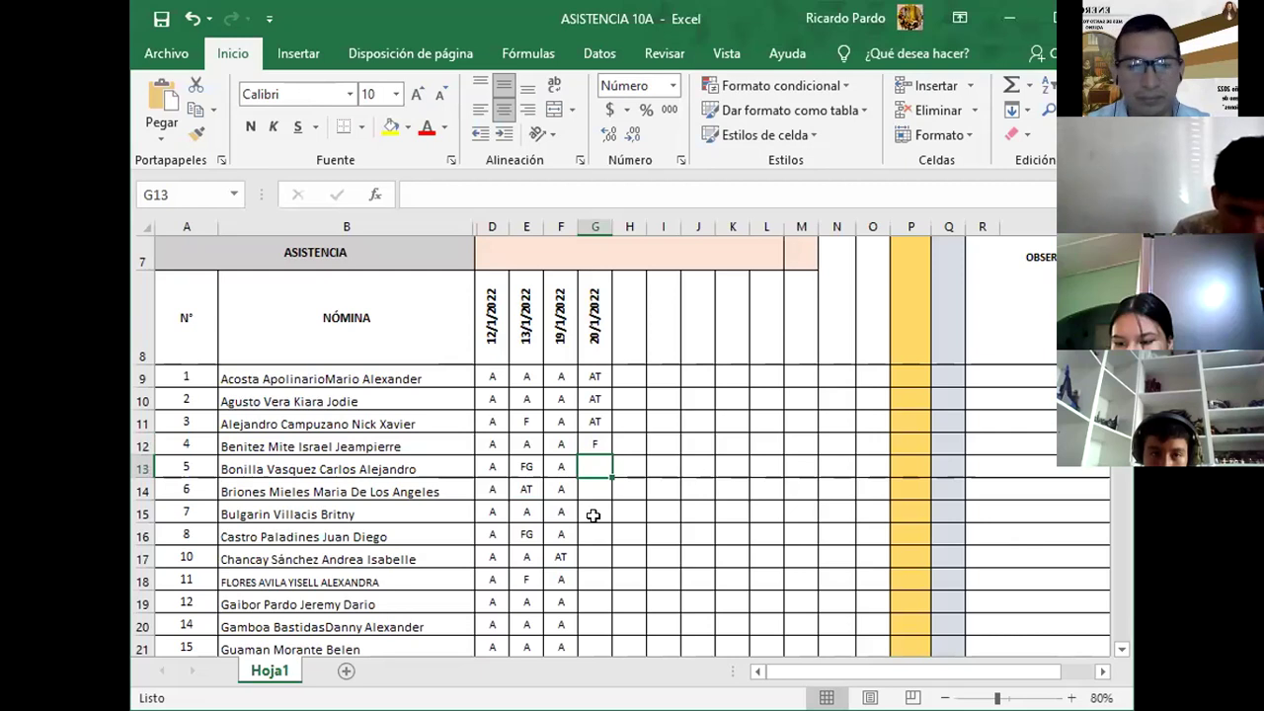
text(F)
key(Return)
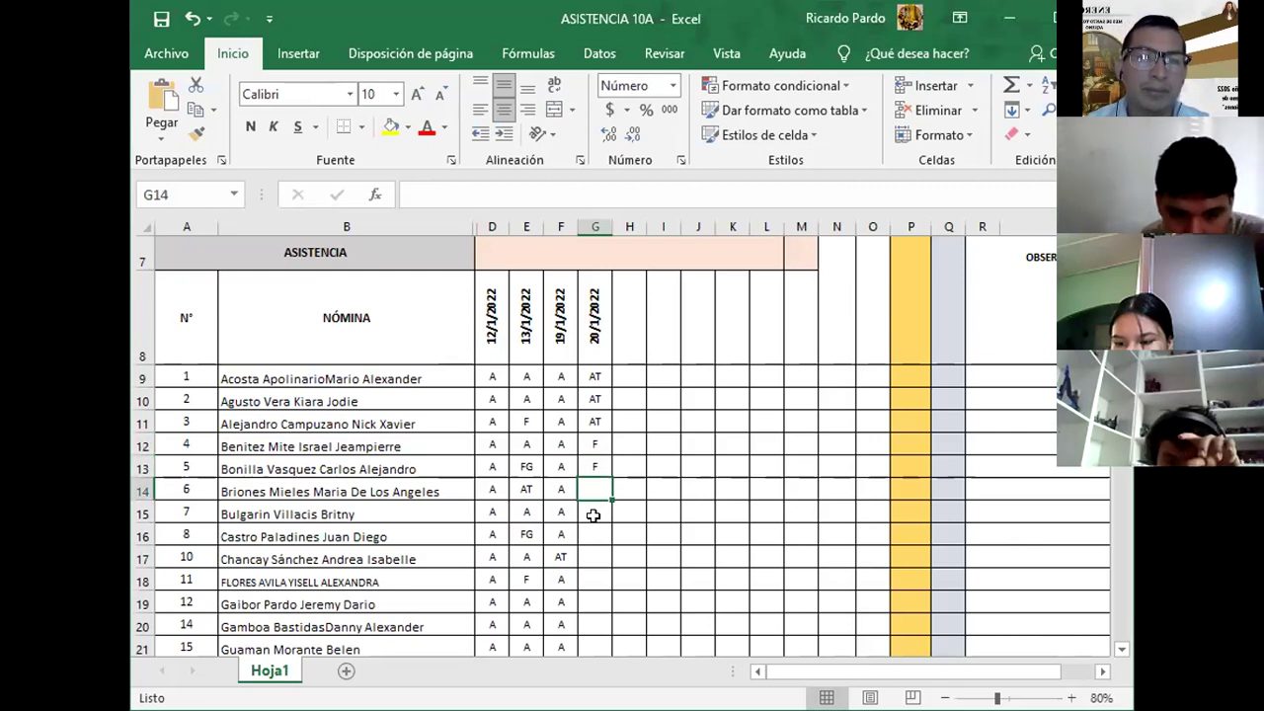
text(AT)
key(Return)
key(Up)
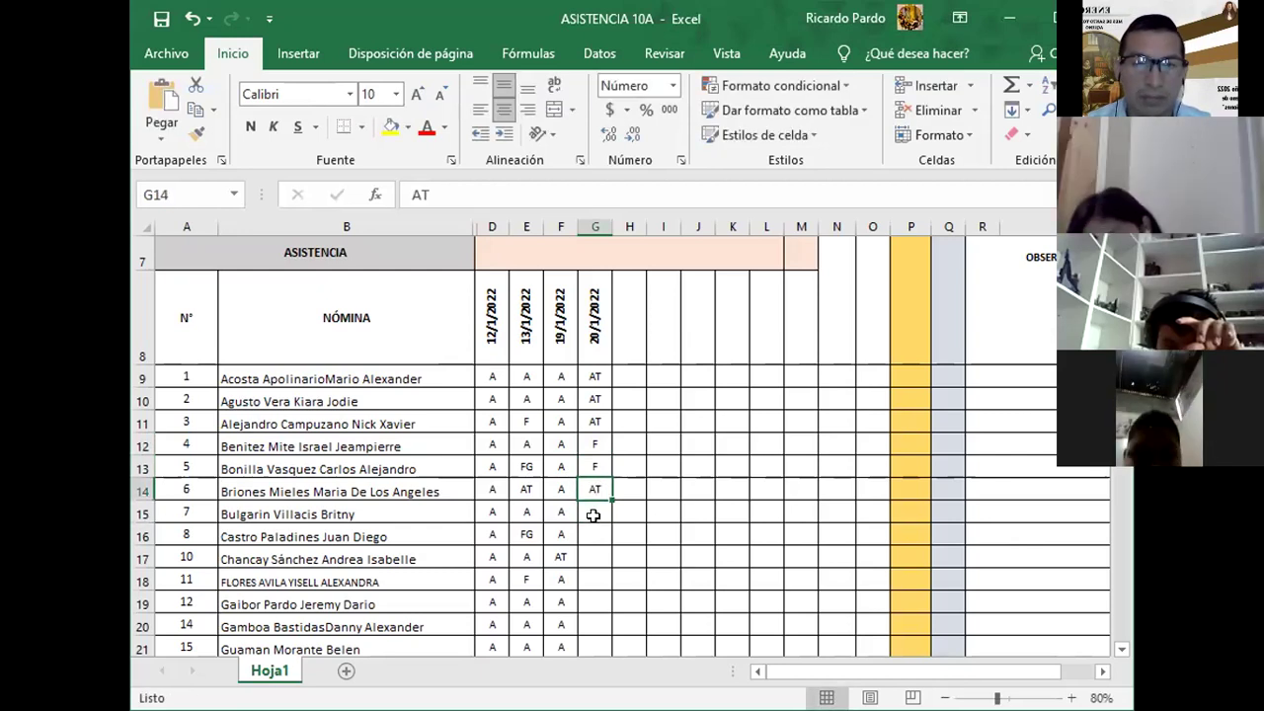
text(A)
key(Return)
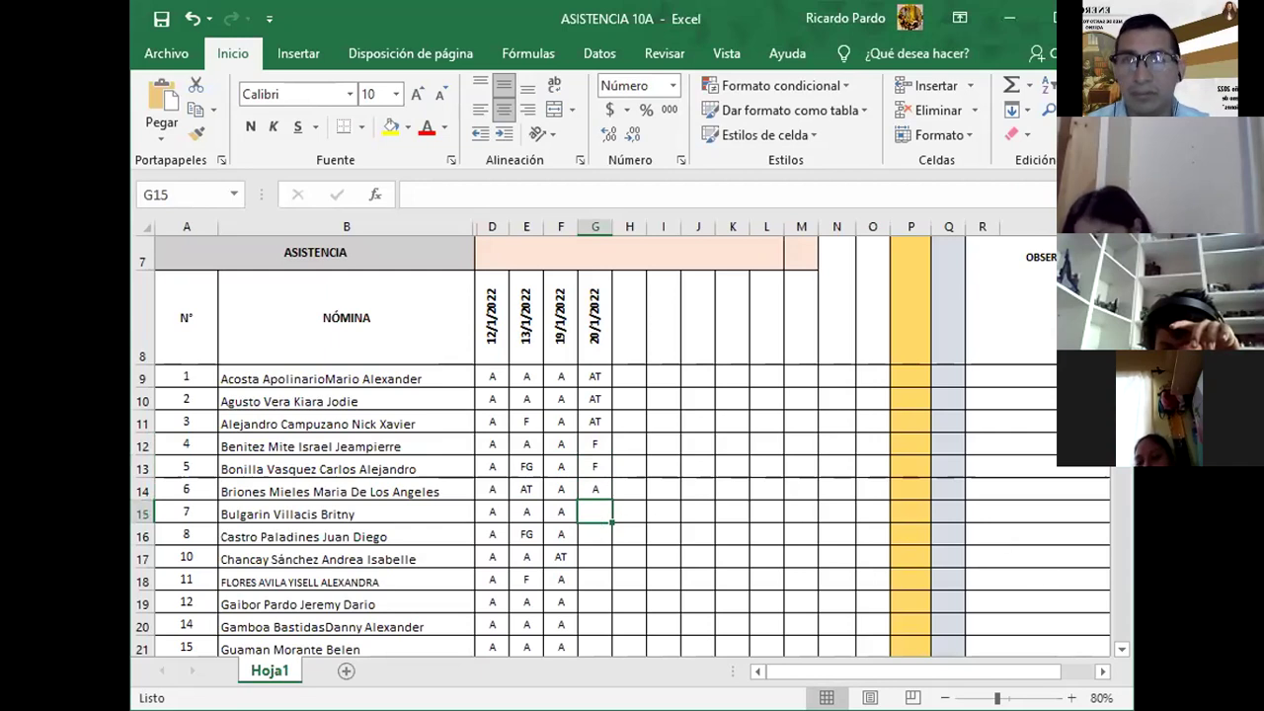
- Maximize the workbook window and record F in cells G15 and G16 for students 7 and 8
double_click(980, 13)
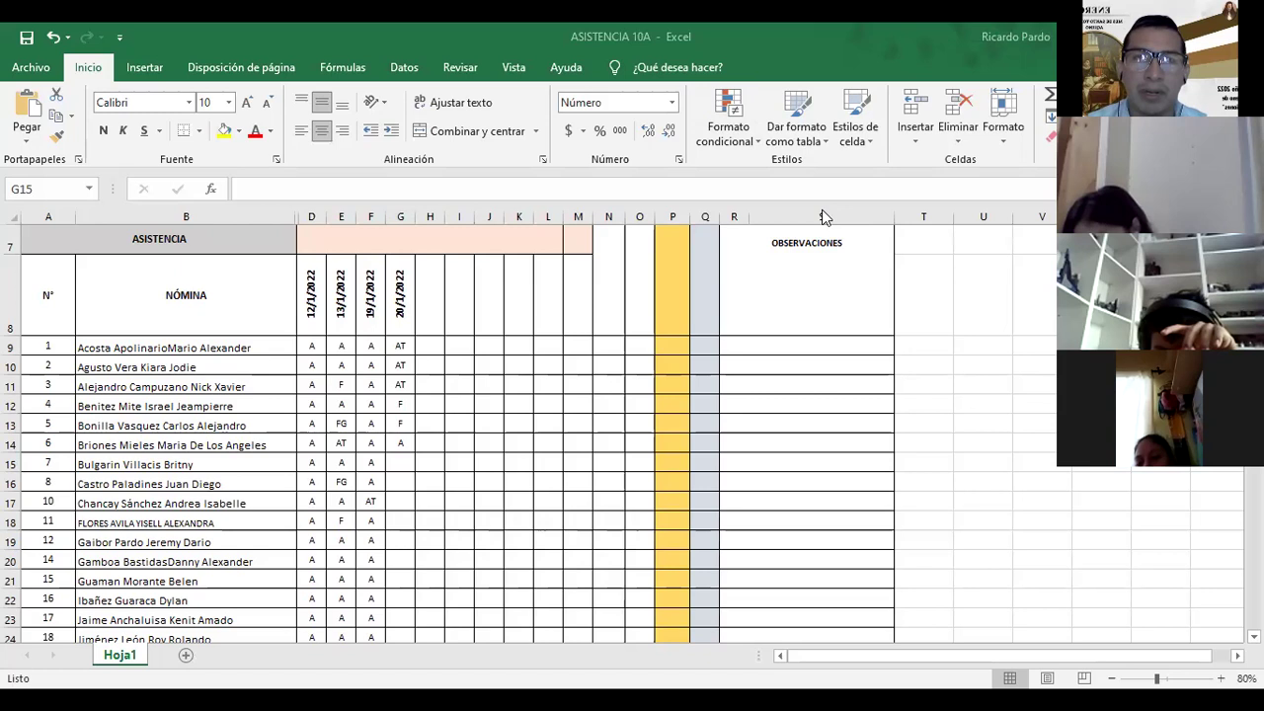
click(406, 464)
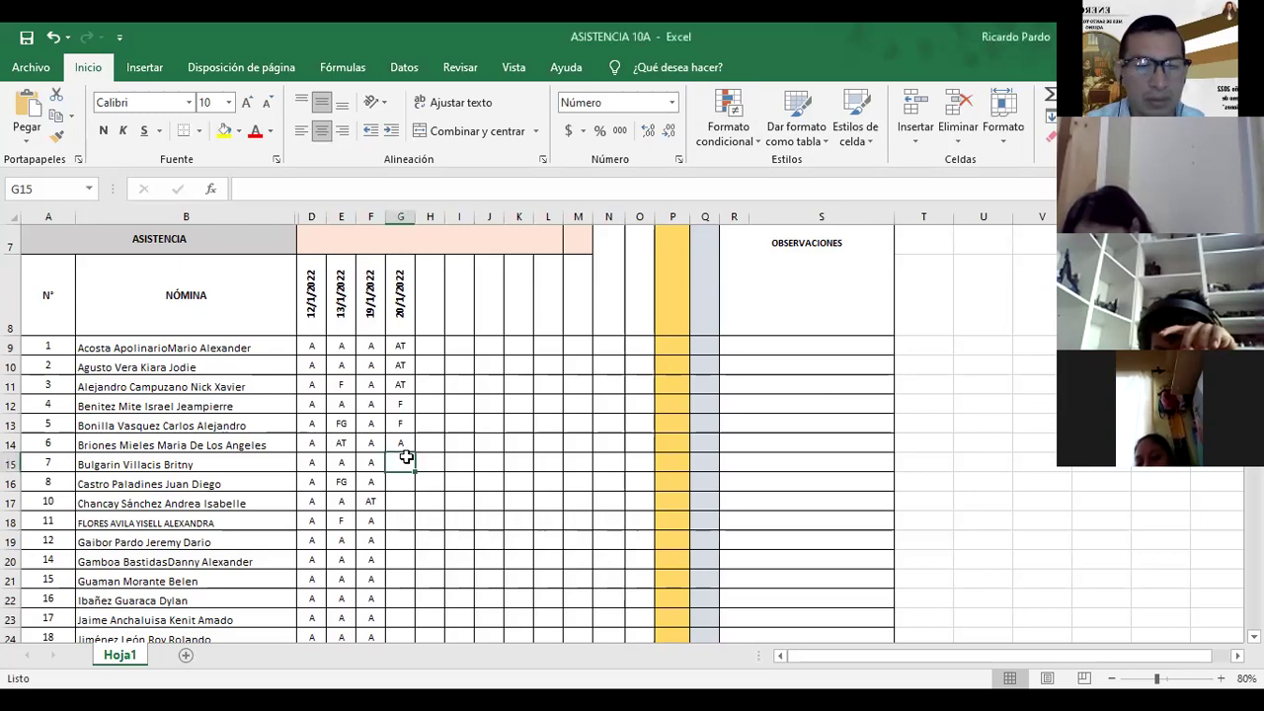
text(F)
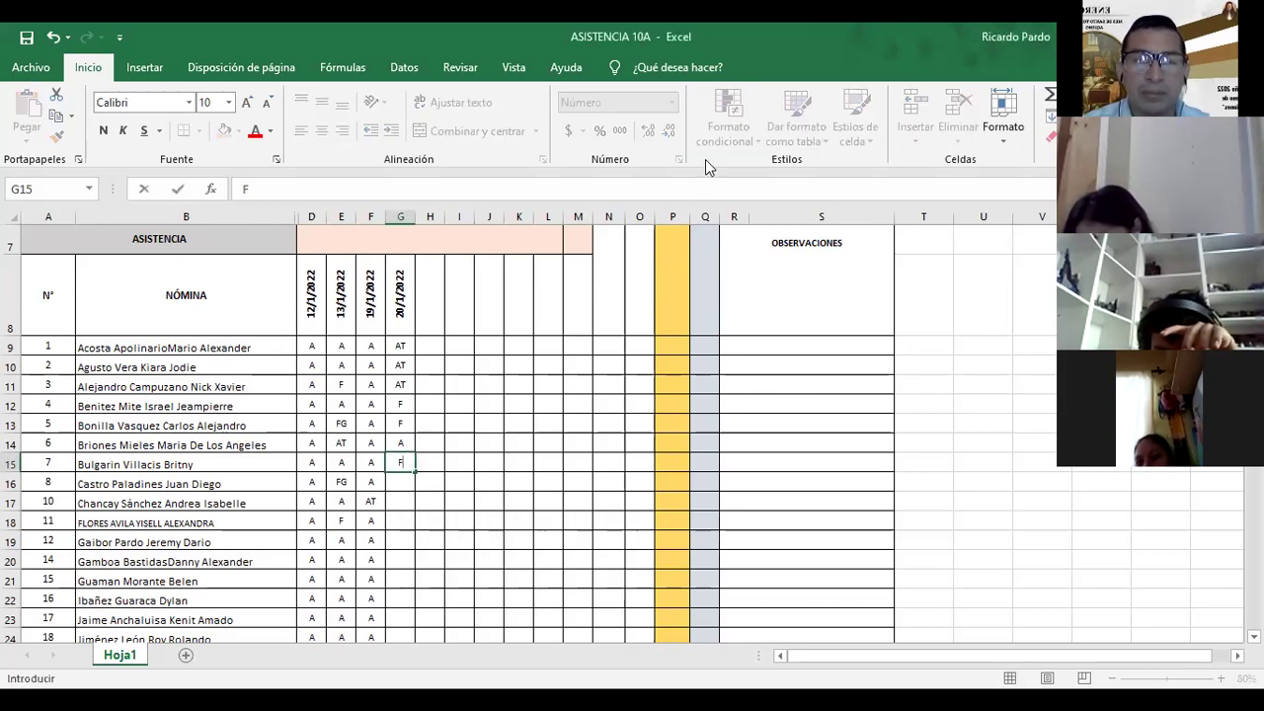
click(405, 481)
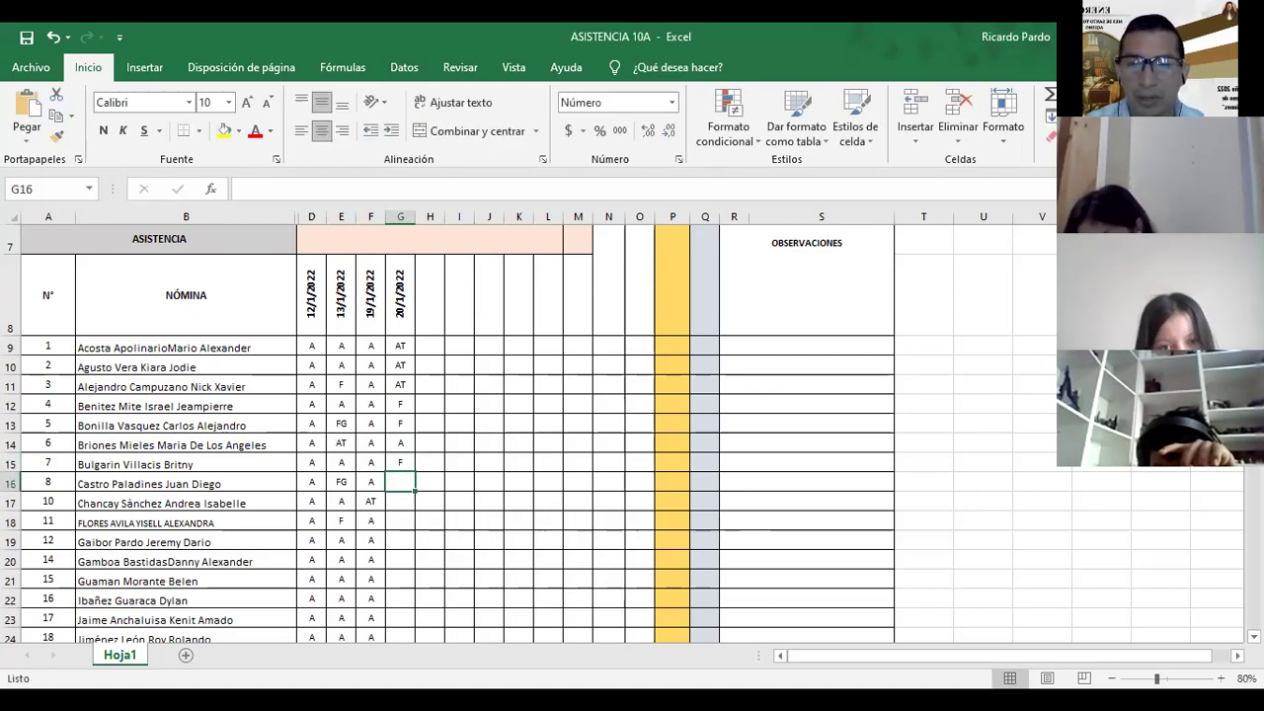
key(alt+Tab)
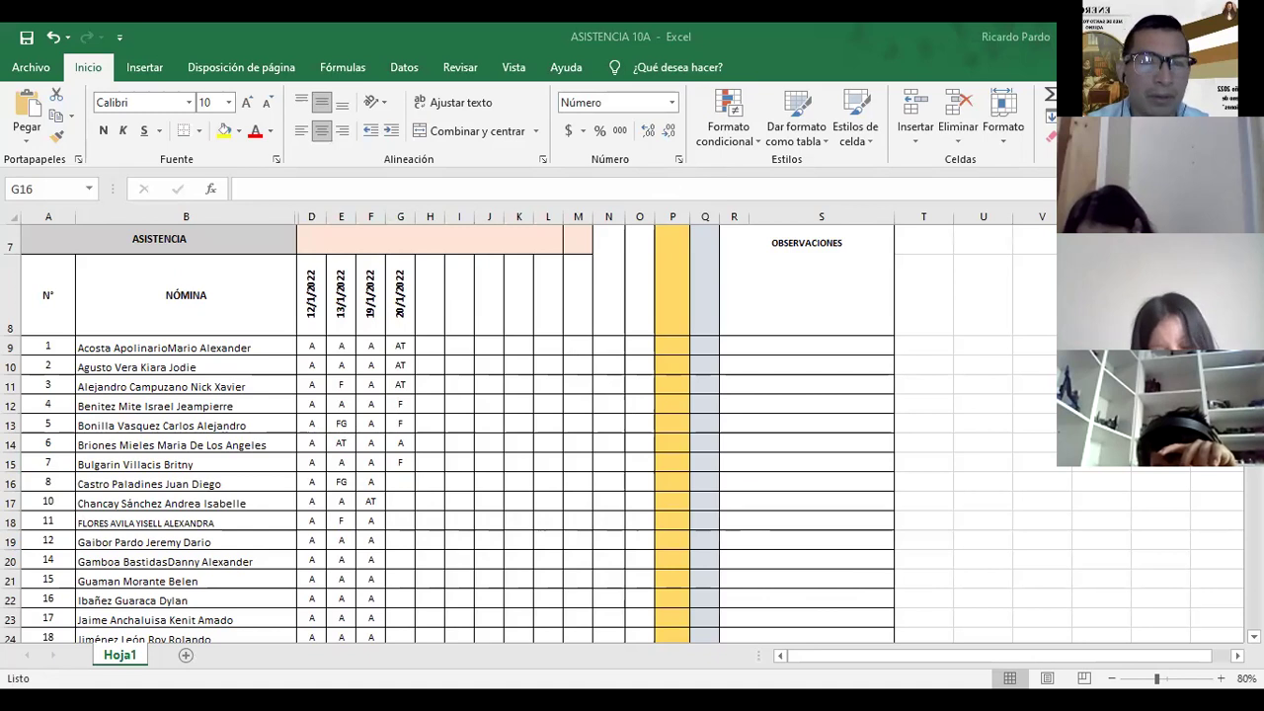
click(401, 482)
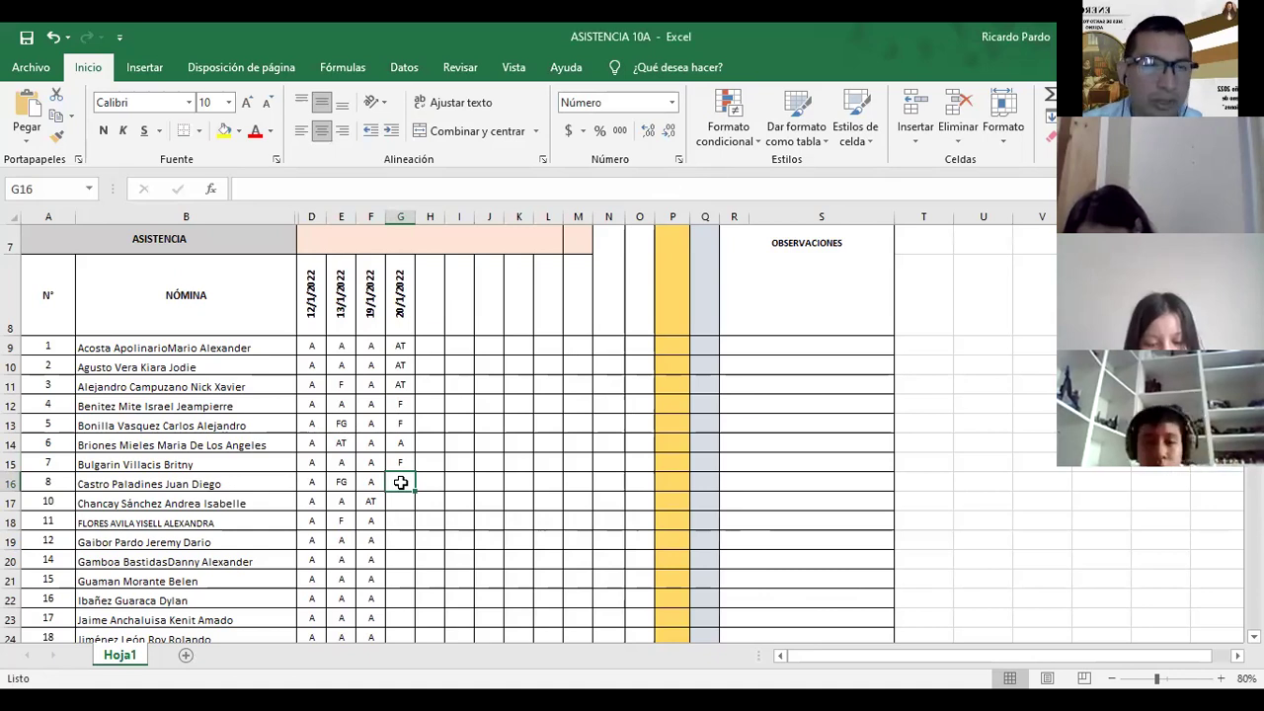
text(F)
key(Return)
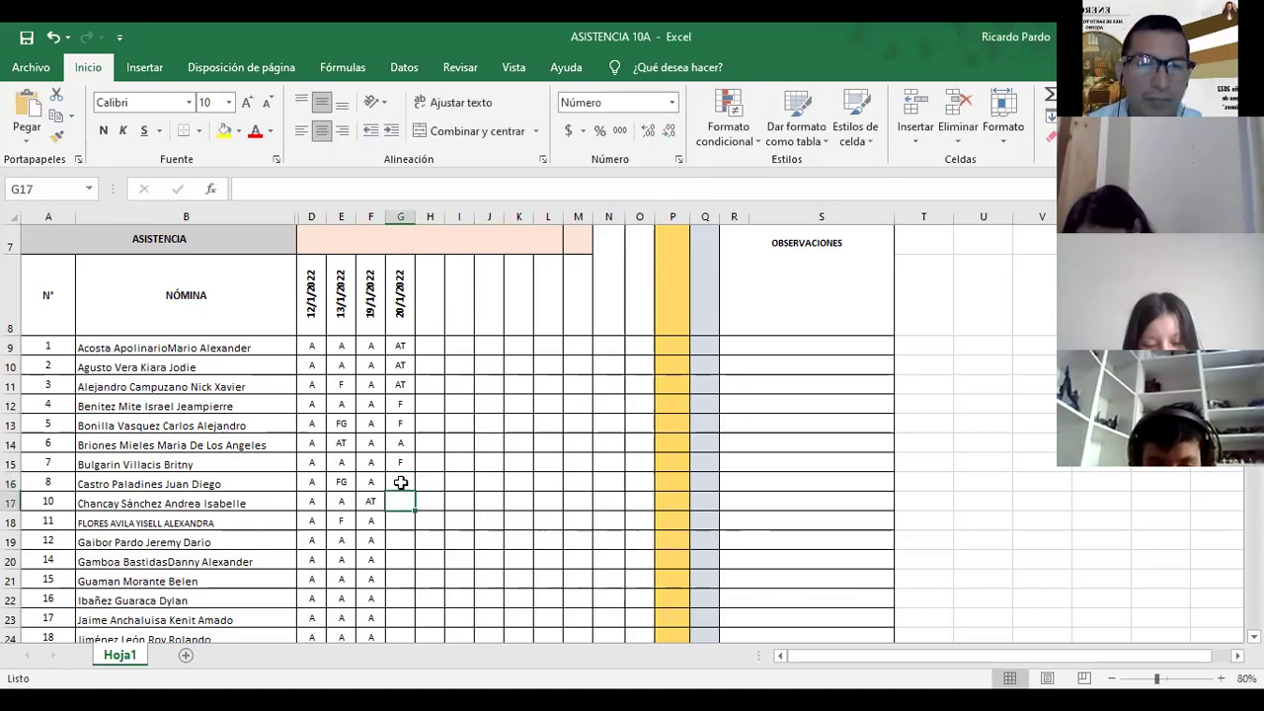
- Record F in cells G17 and G18 and A in G19 for students 10 to 12
text(F)
key(Return)
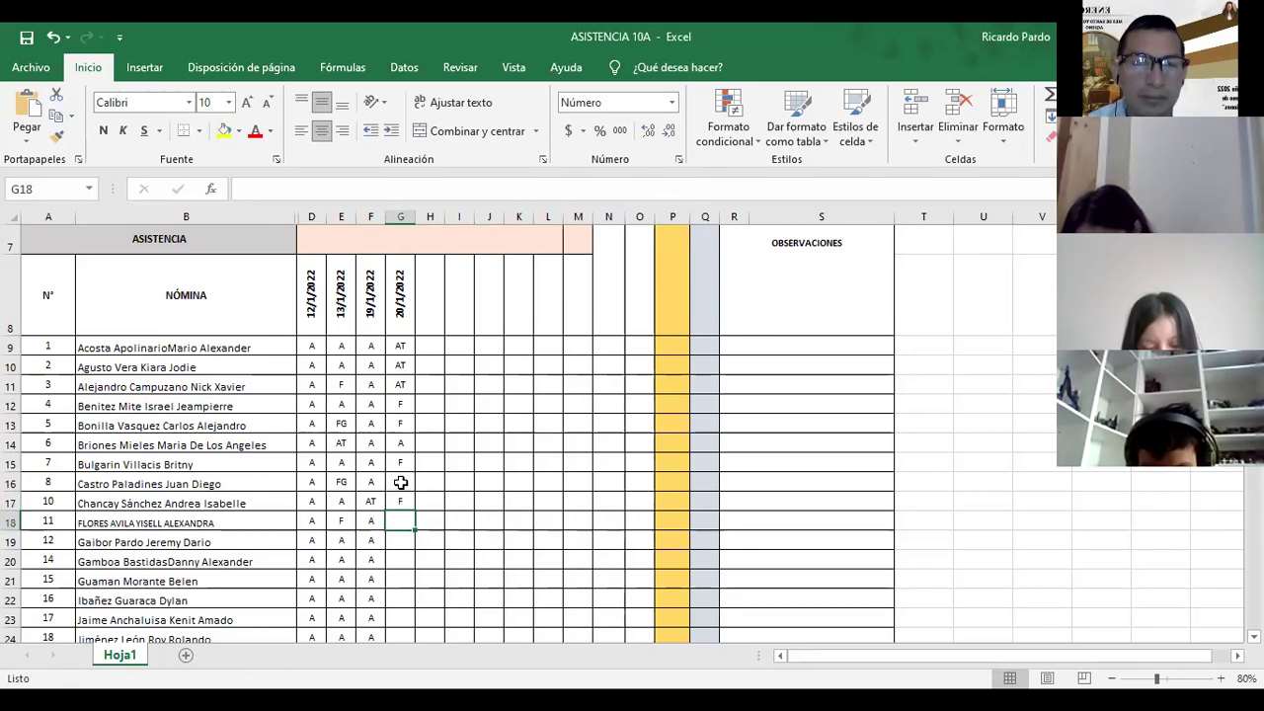
text(F)
key(Return)
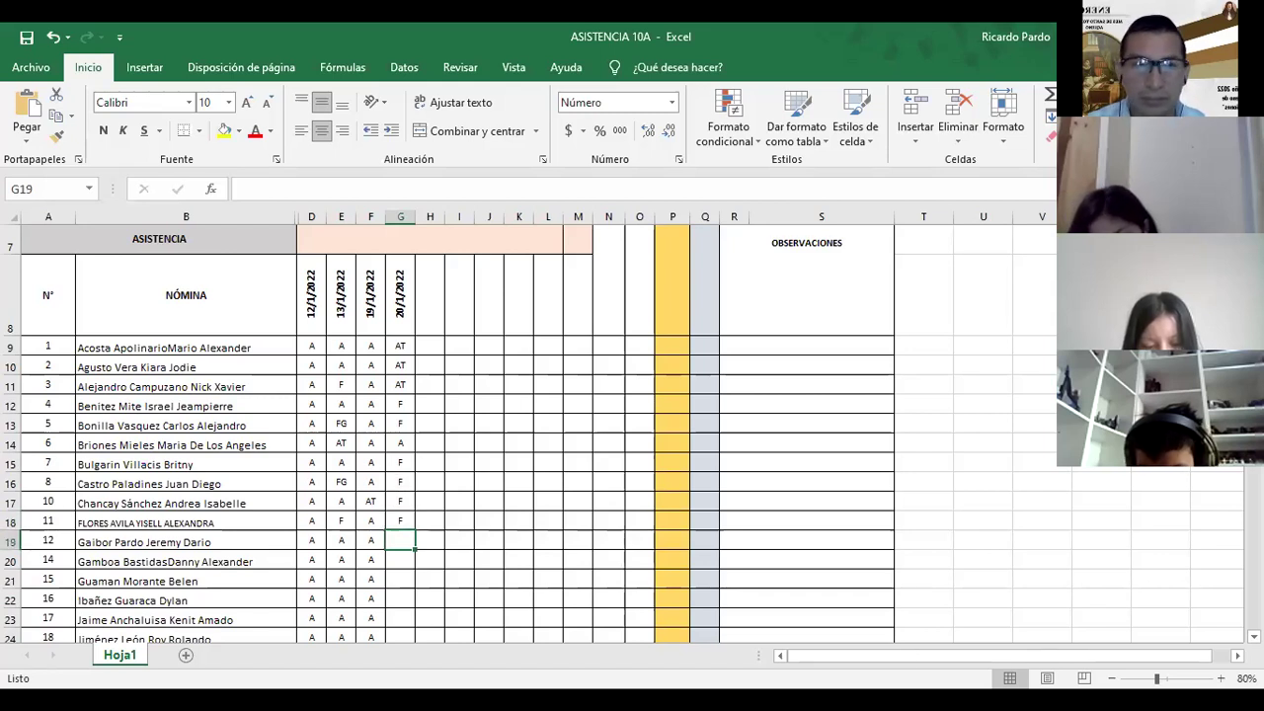
text(A)
key(Return)
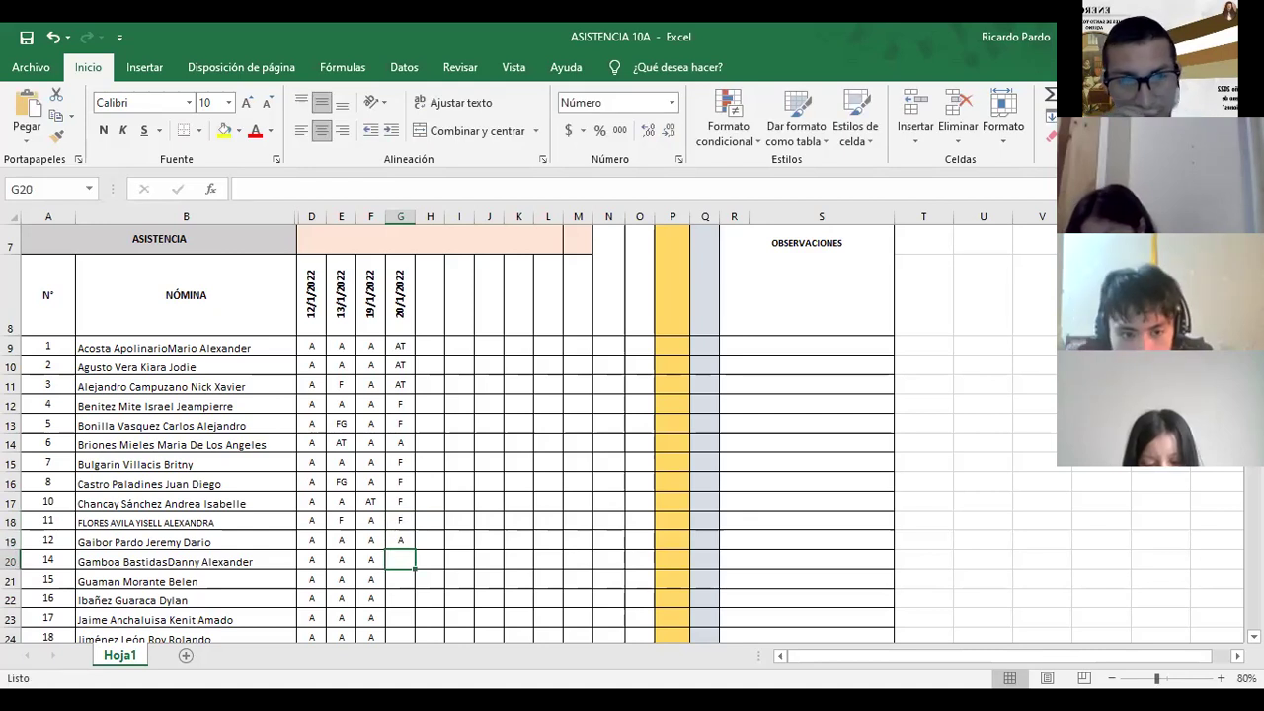
- Record F in cell G20 and A in cells G21 and G22 for students 14 to 16
text(F)
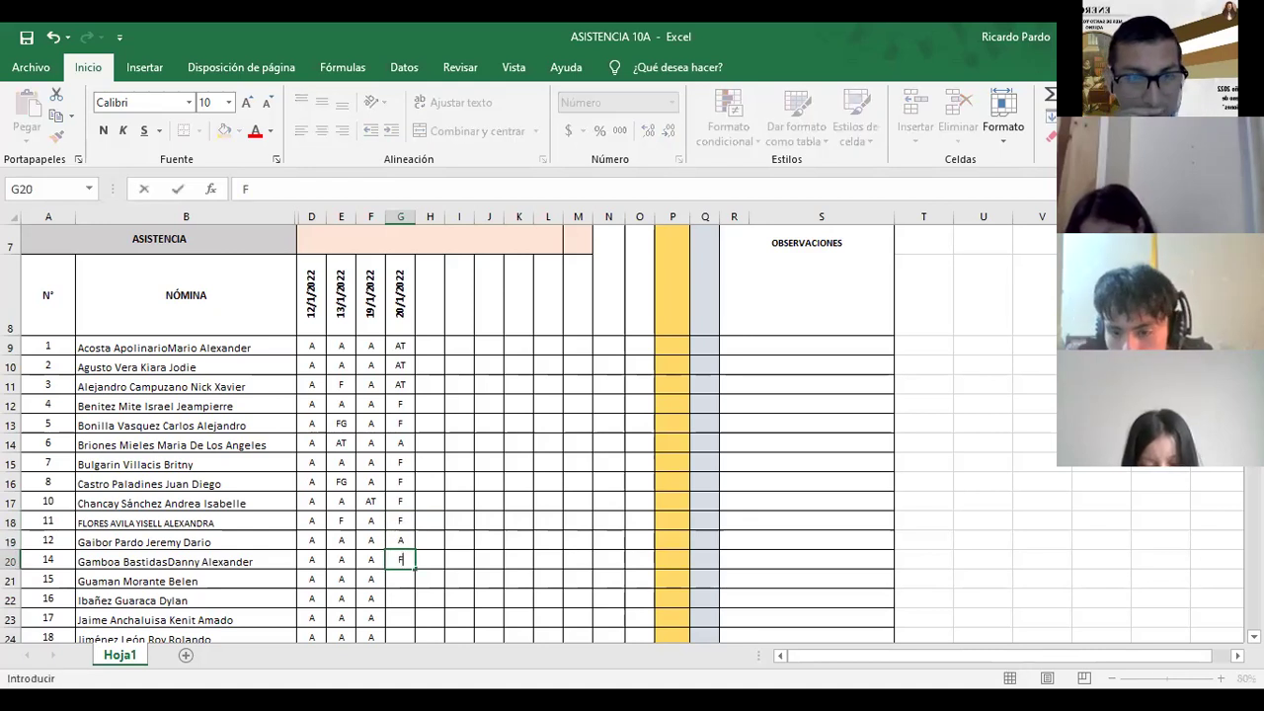
key(Return)
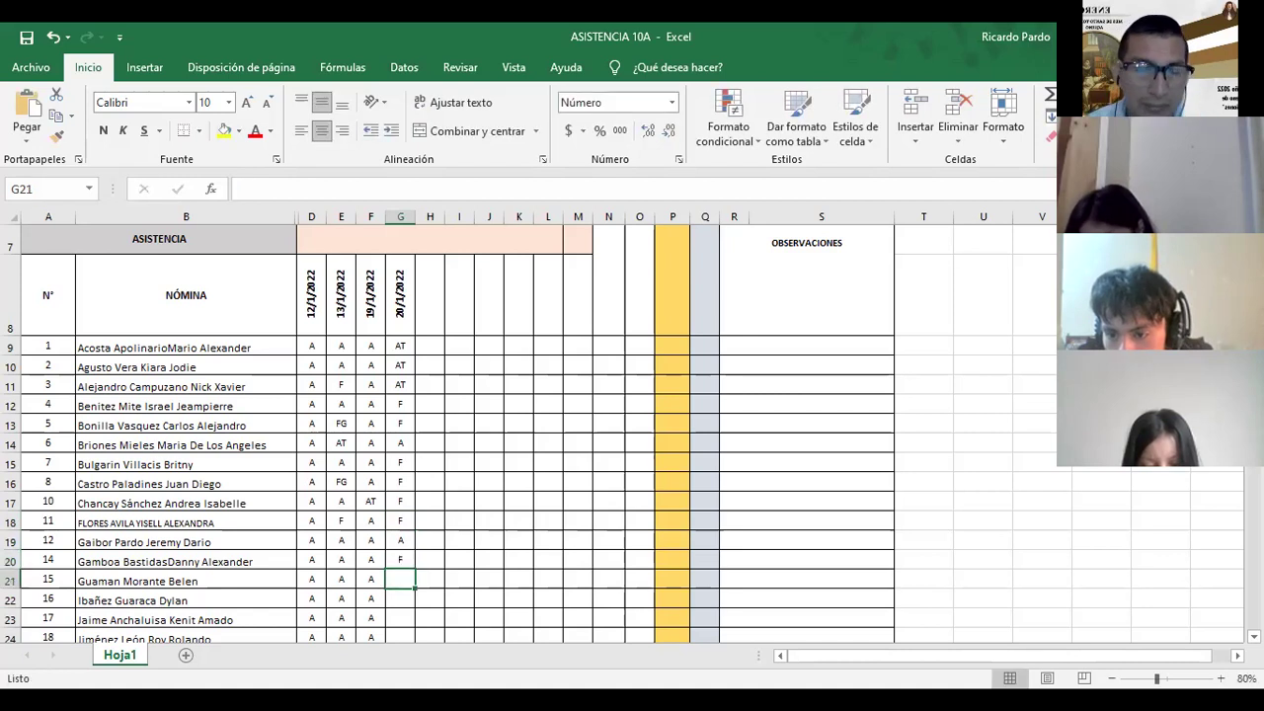
text(A)
key(Return)
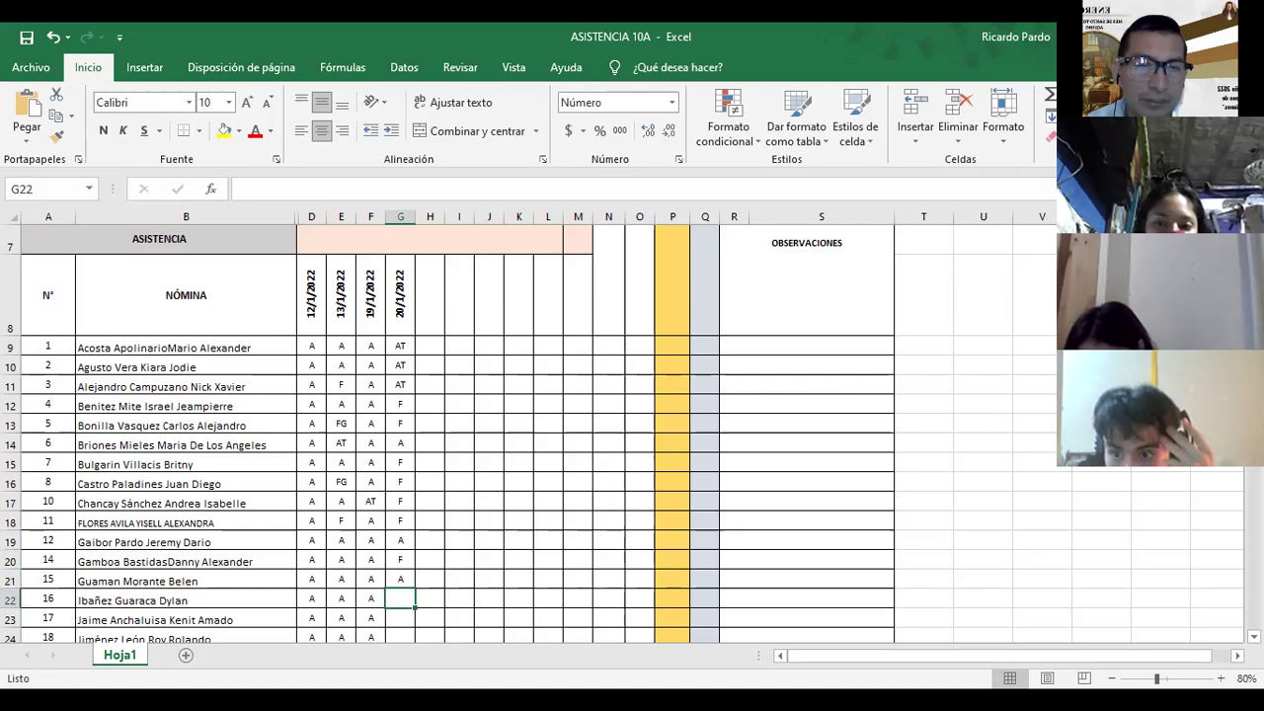
text(A)
key(Return)
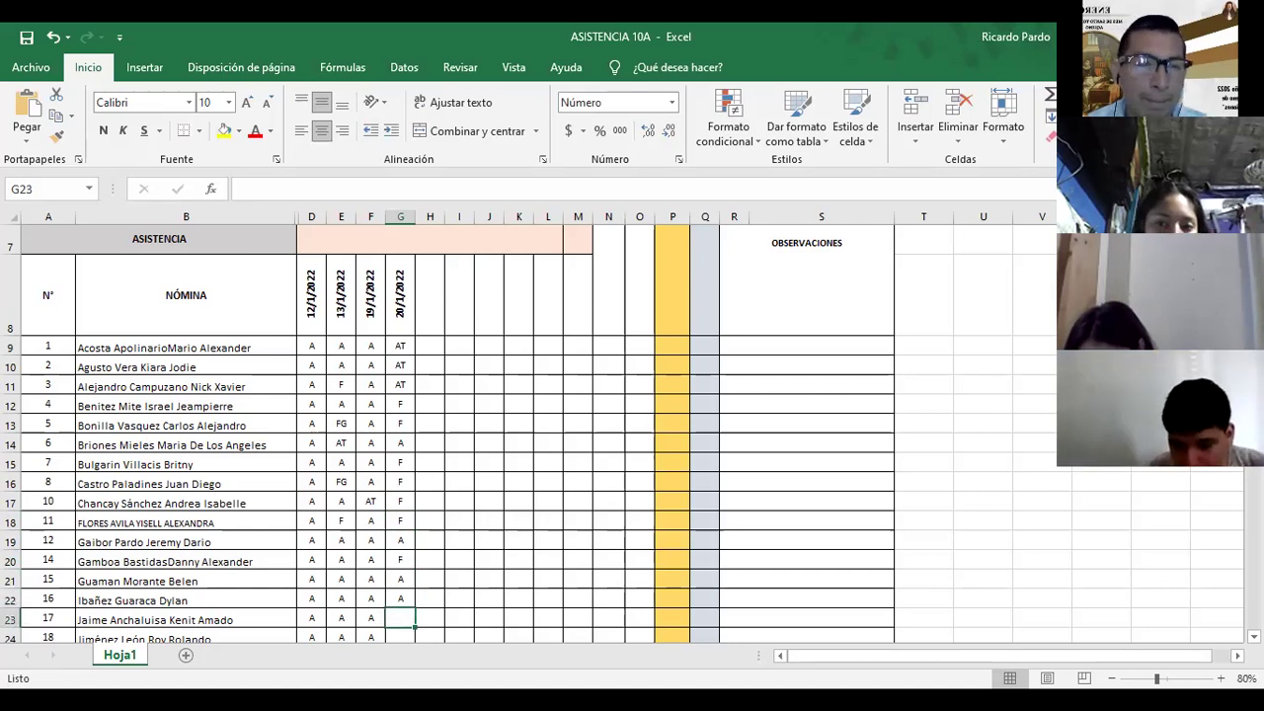
- Record AT in cells G23 and G24 for students 17 and 18
text(AT)
key(Return)
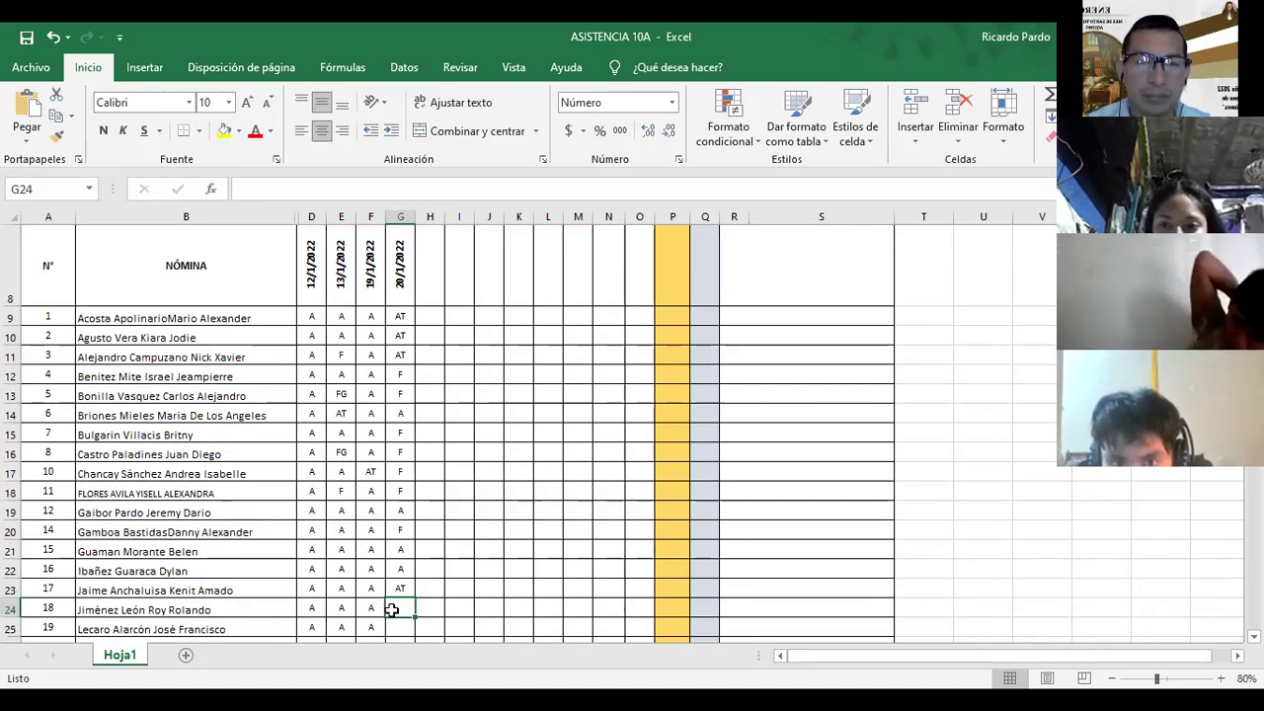
text(AT)
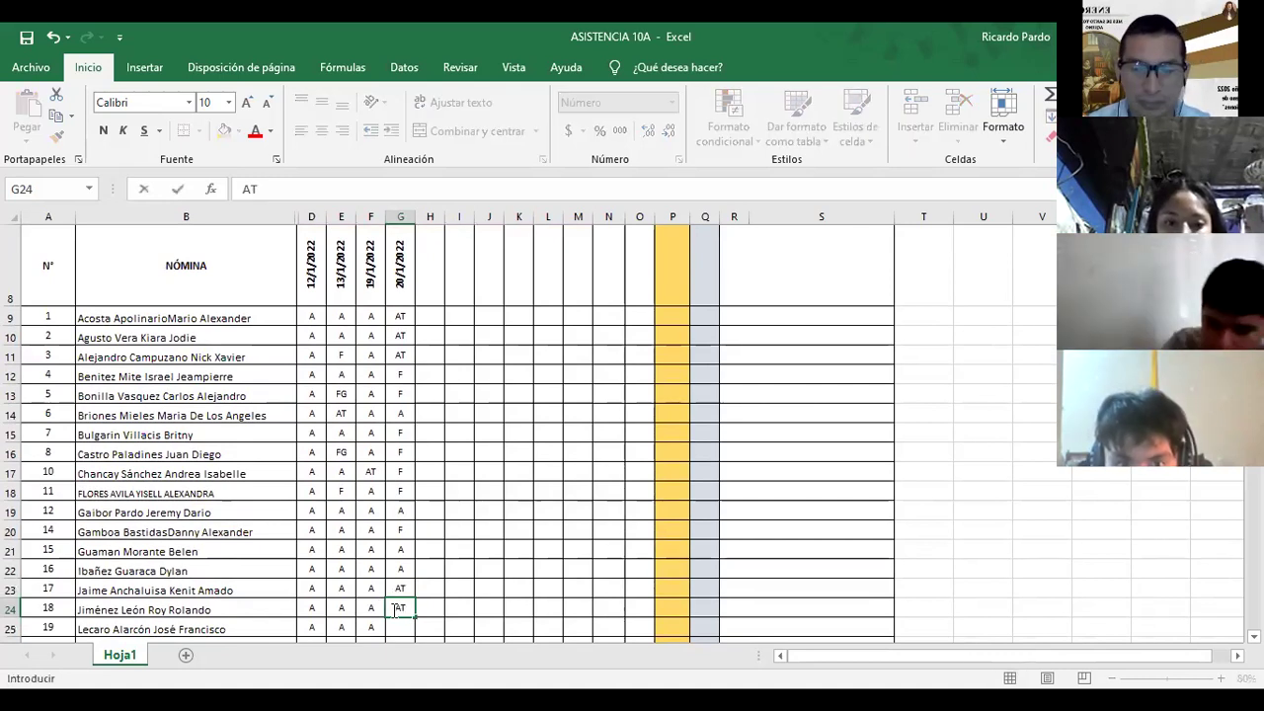
key(Return)
scroll(393, 610, down, 2)
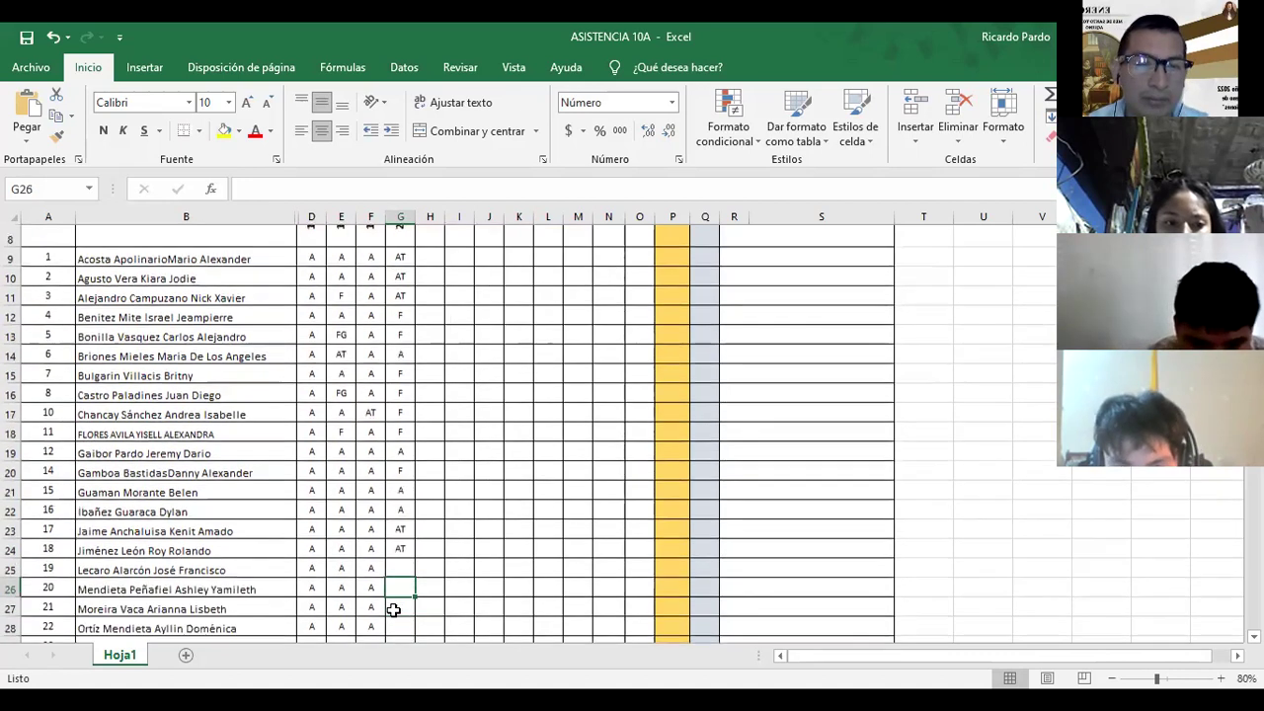
- Record A in cells G25 to G27 for students 19 to 21
text(A)
key(Return)
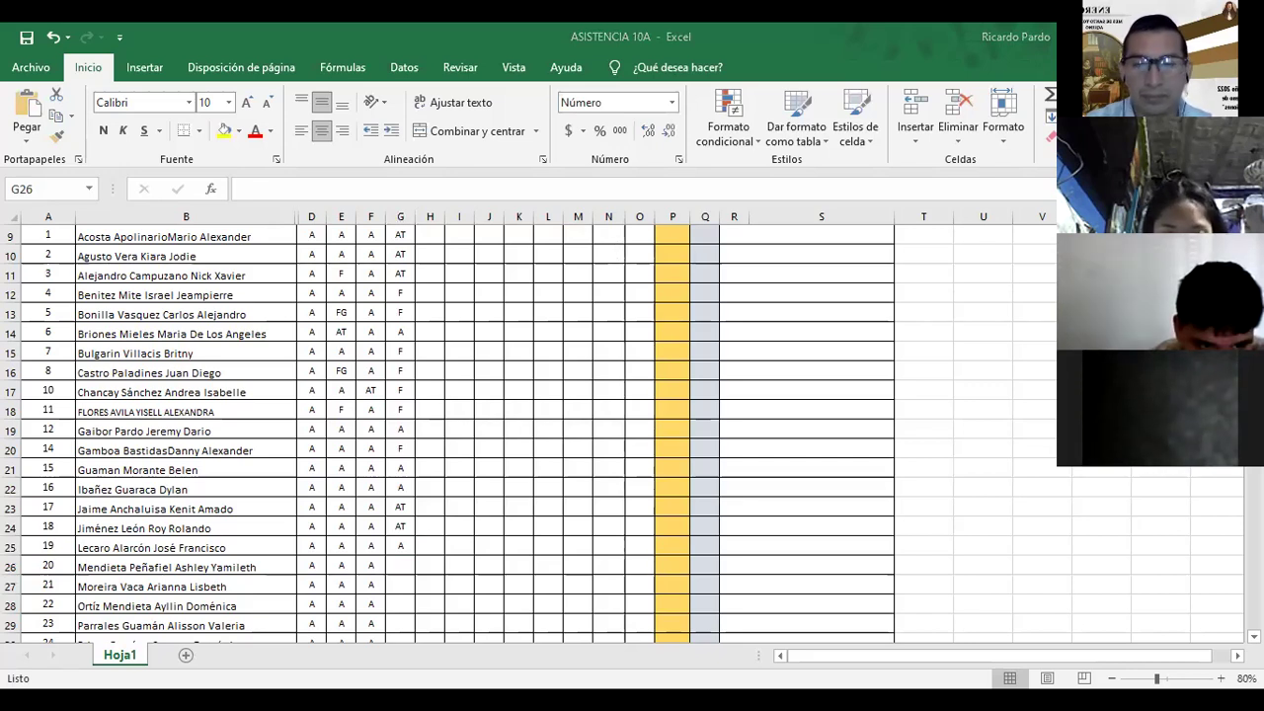
click(397, 565)
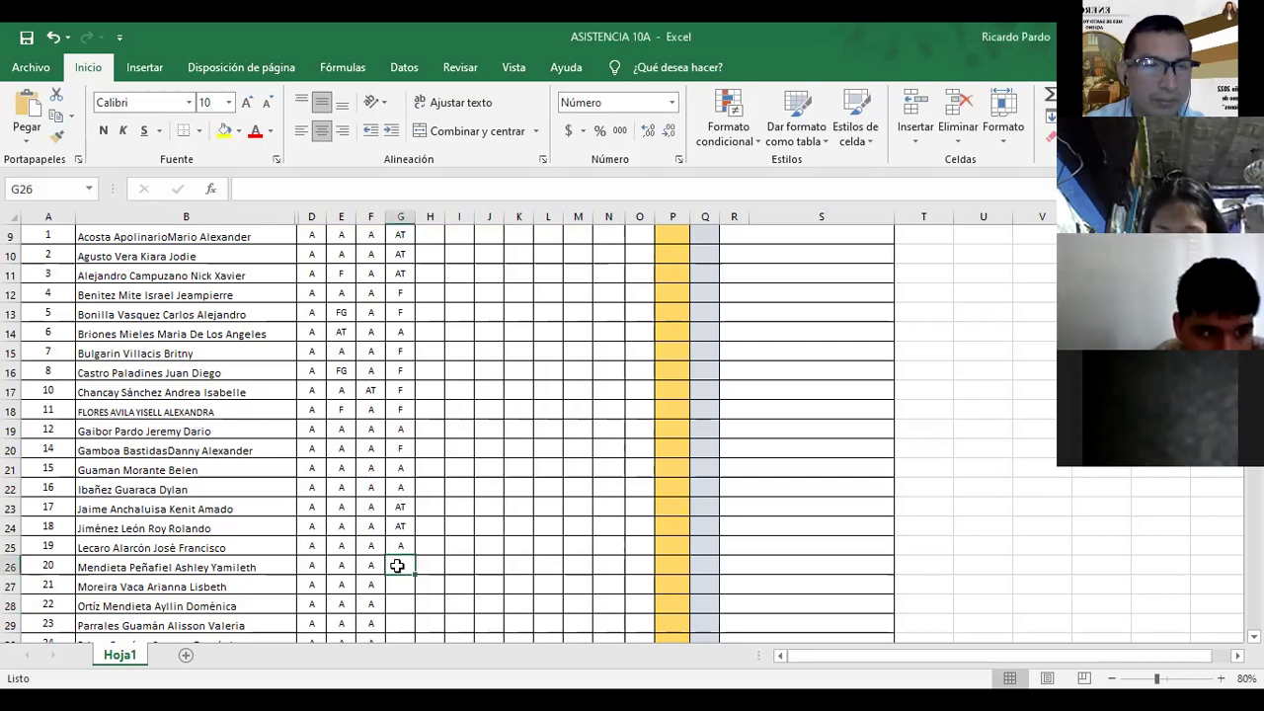
text(A)
key(Return)
text(A)
key(Return)
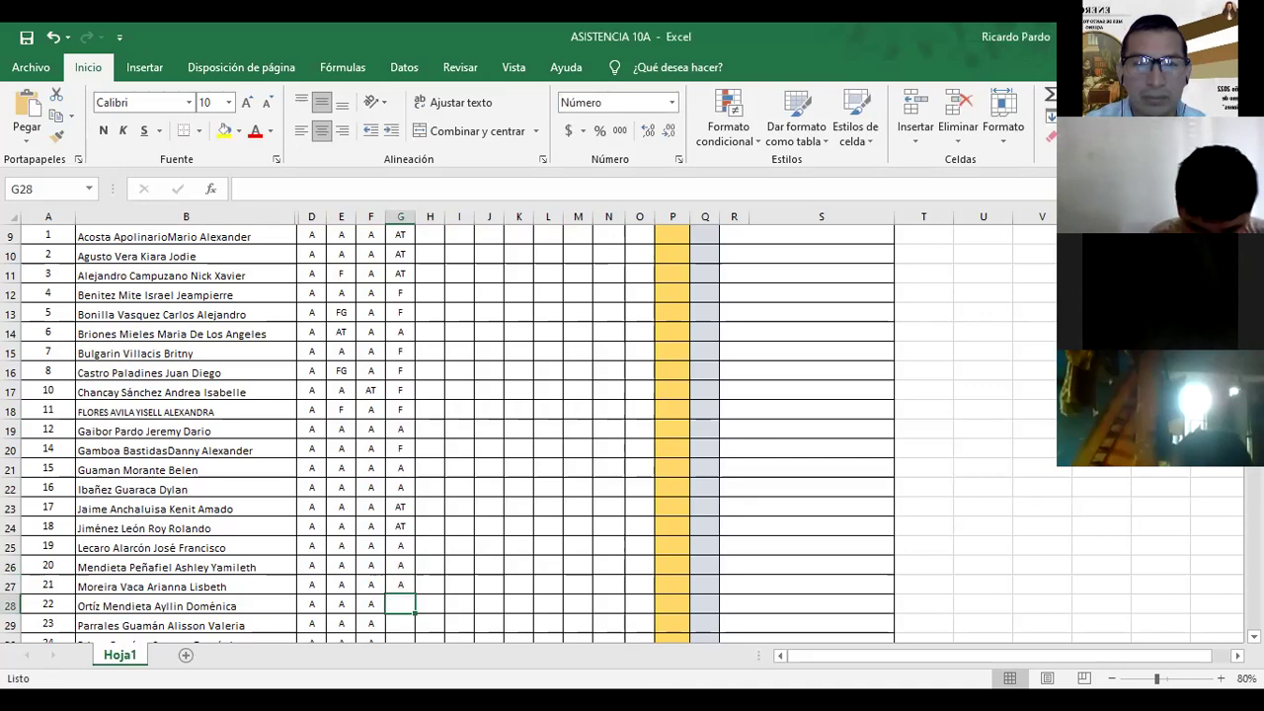
- Change cell G27 to AT for student 21 and record A in G28 for student 22
key(alt+Tab)
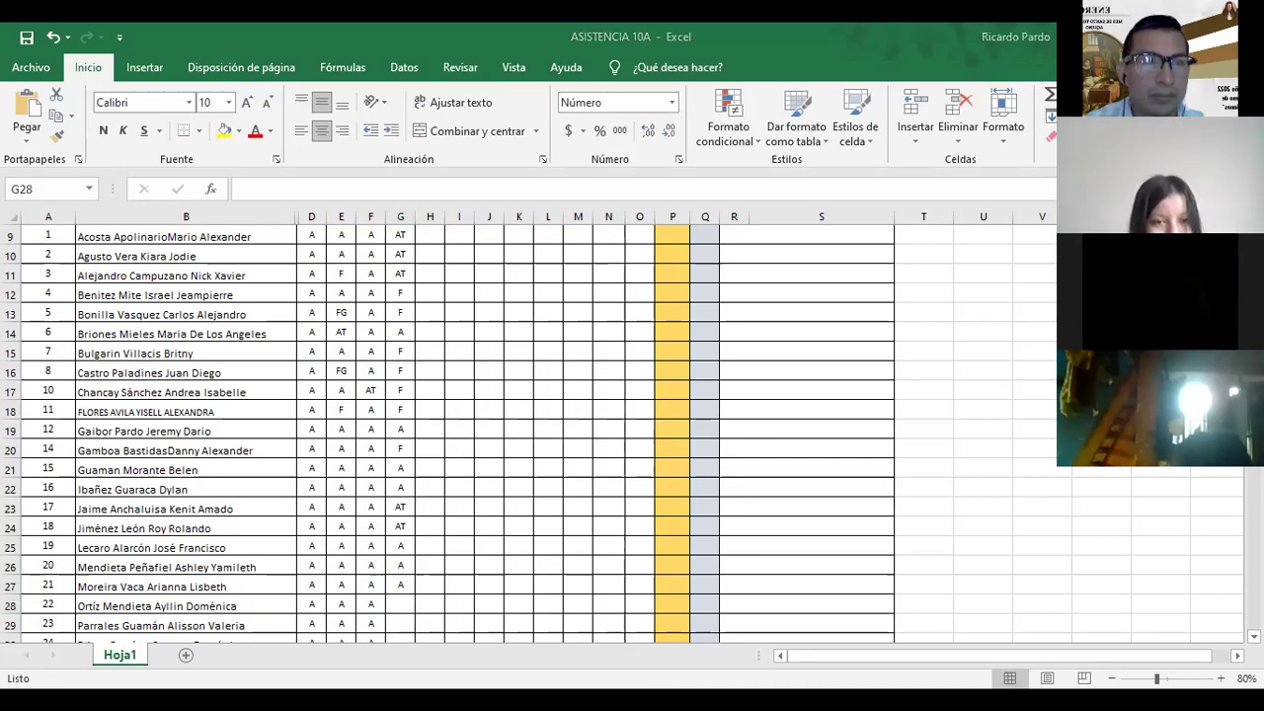
click(400, 584)
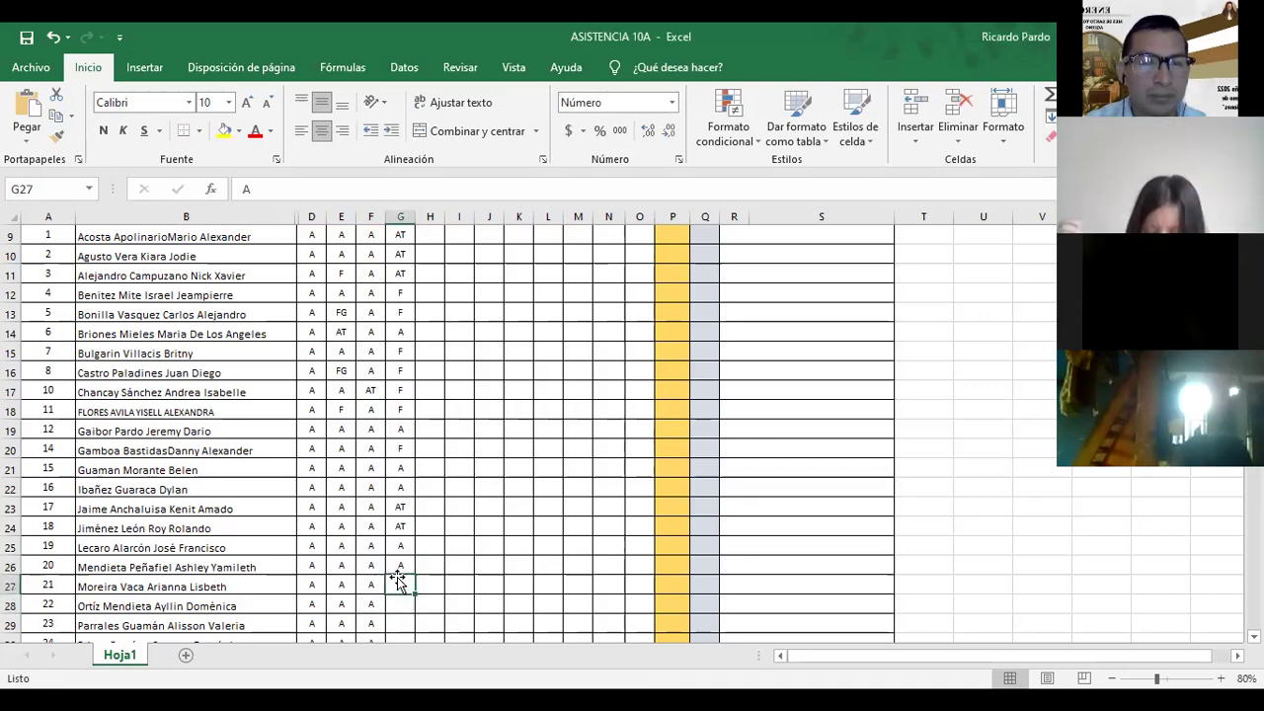
text(AT)
click(397, 608)
text(A)
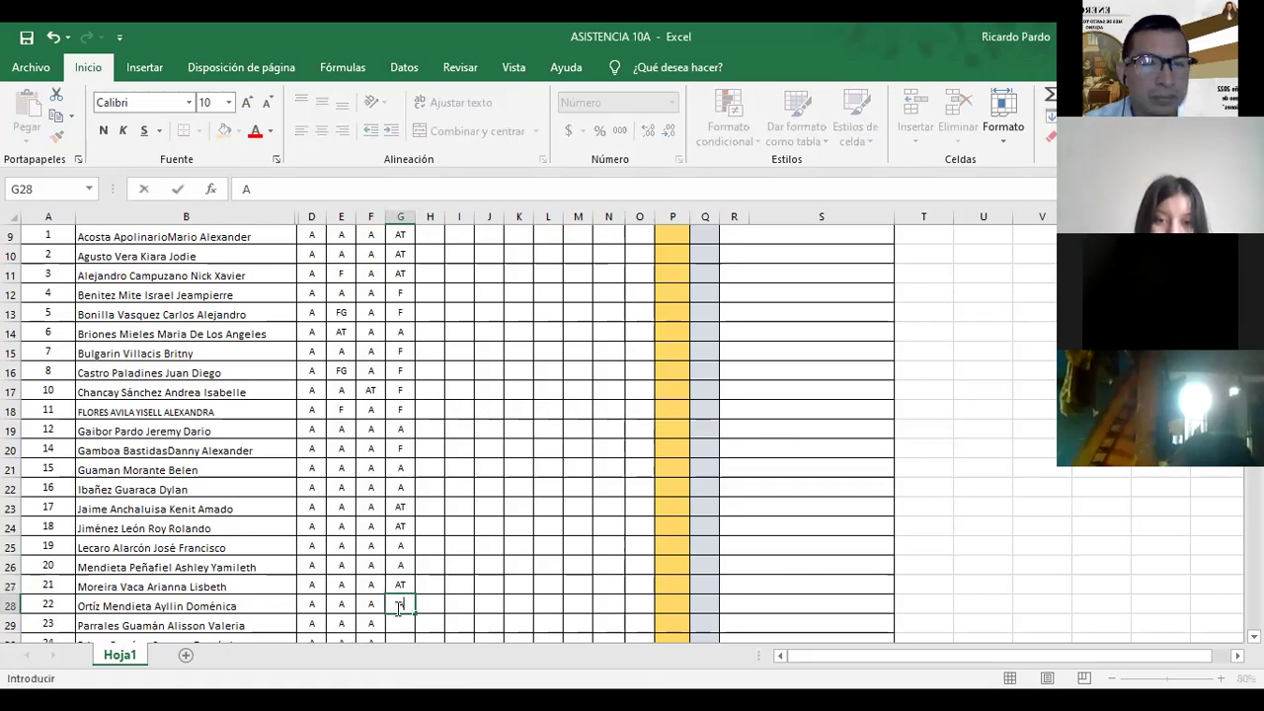
- Record AT in cell G29 for student 23 and A in G30 for student 24
click(403, 625)
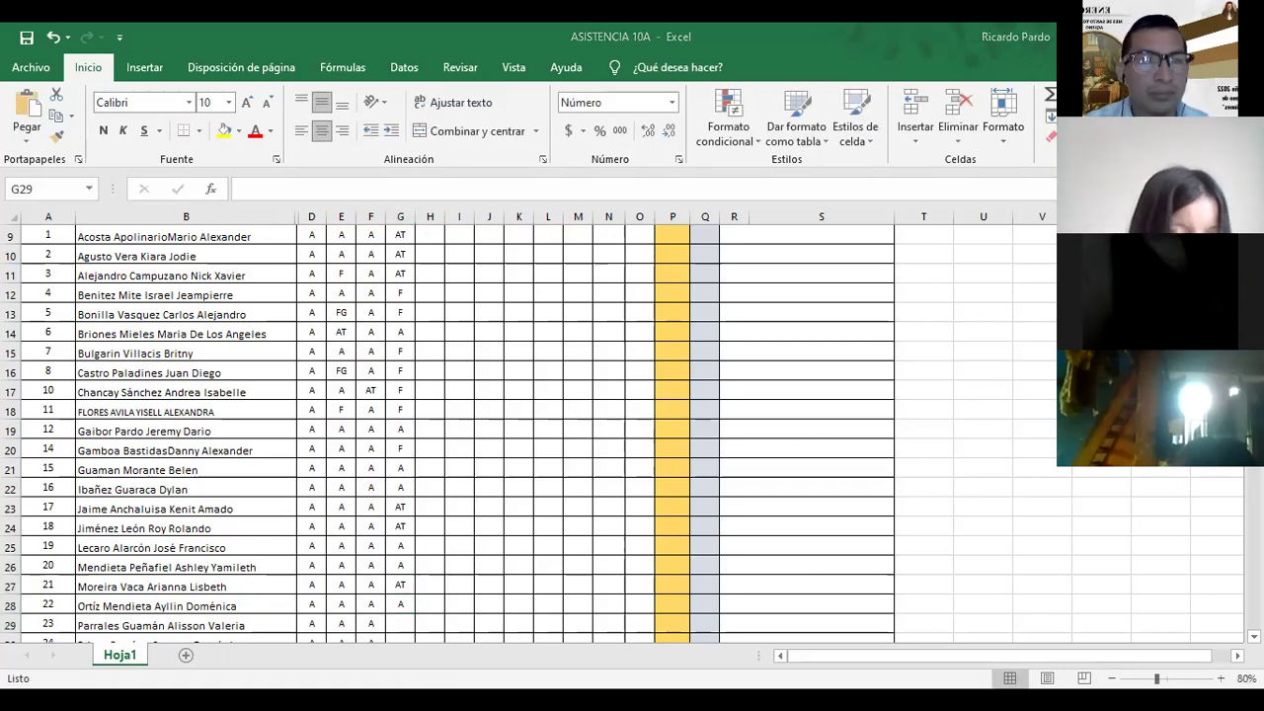
text(AT)
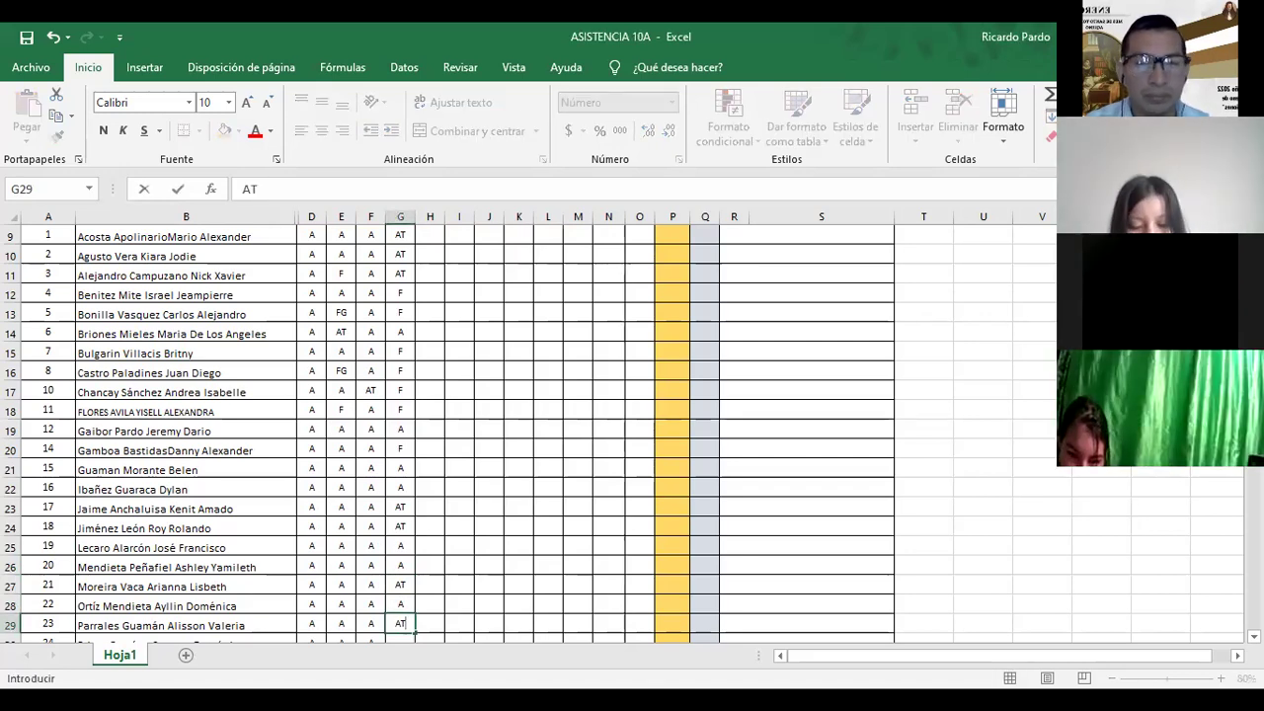
key(Return)
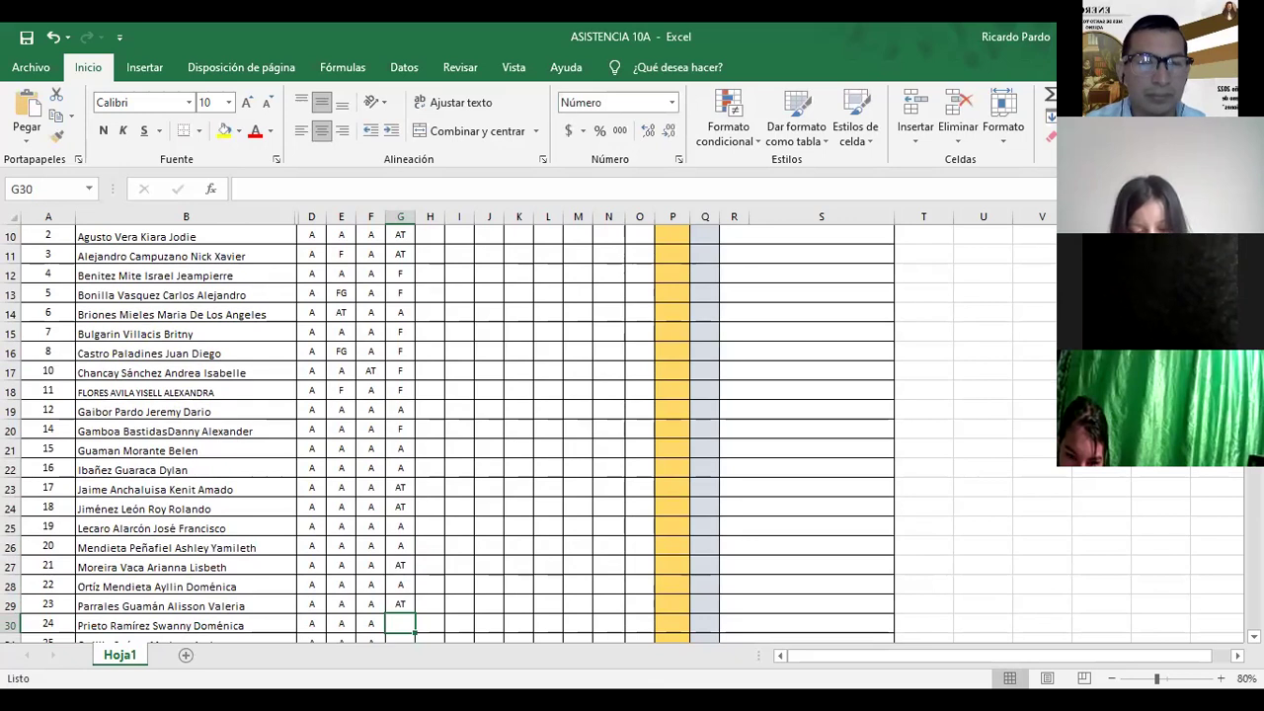
text(A)
key(Return)
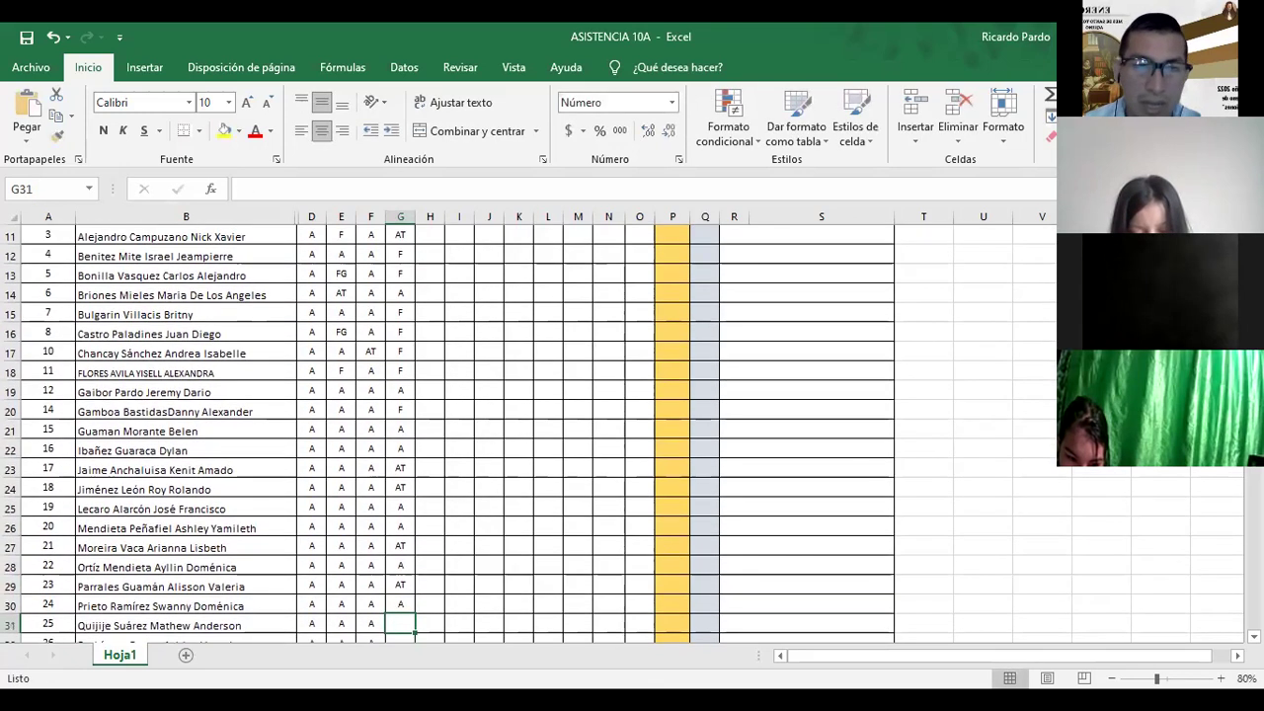
- Record A in cells G31 and G32 for students 25 and 26
text(A)
key(Return)
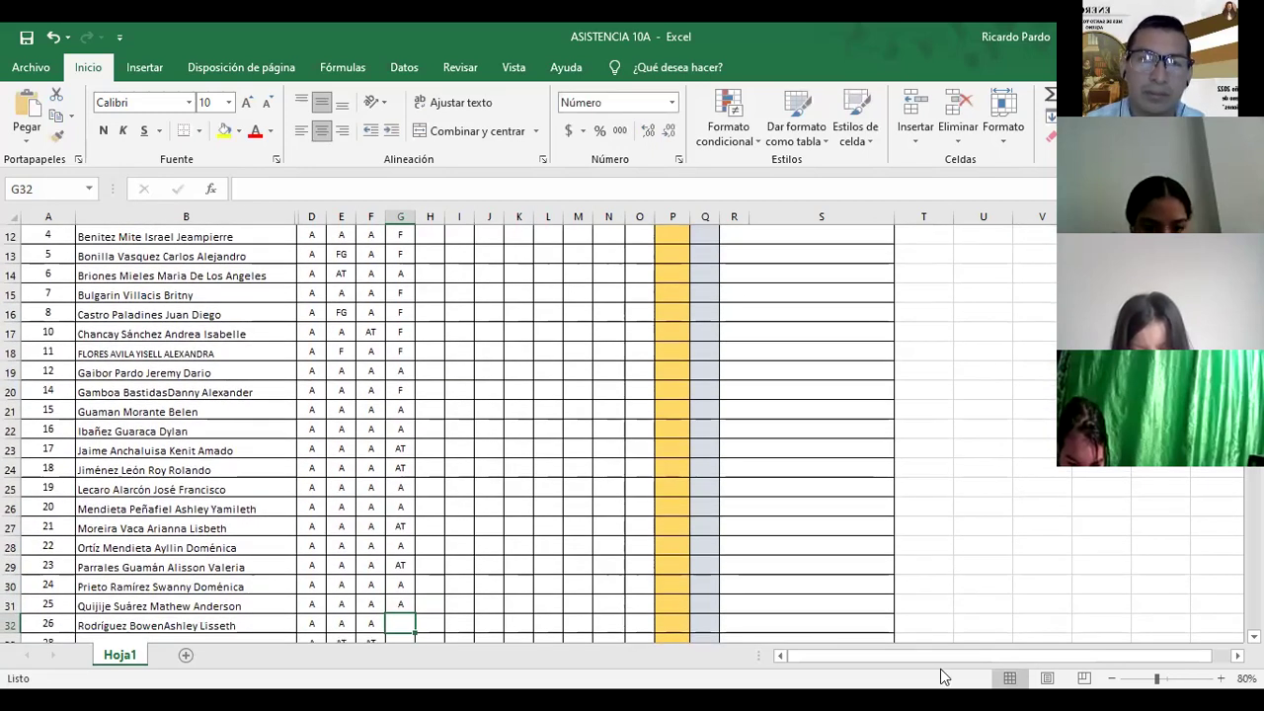
text(A)
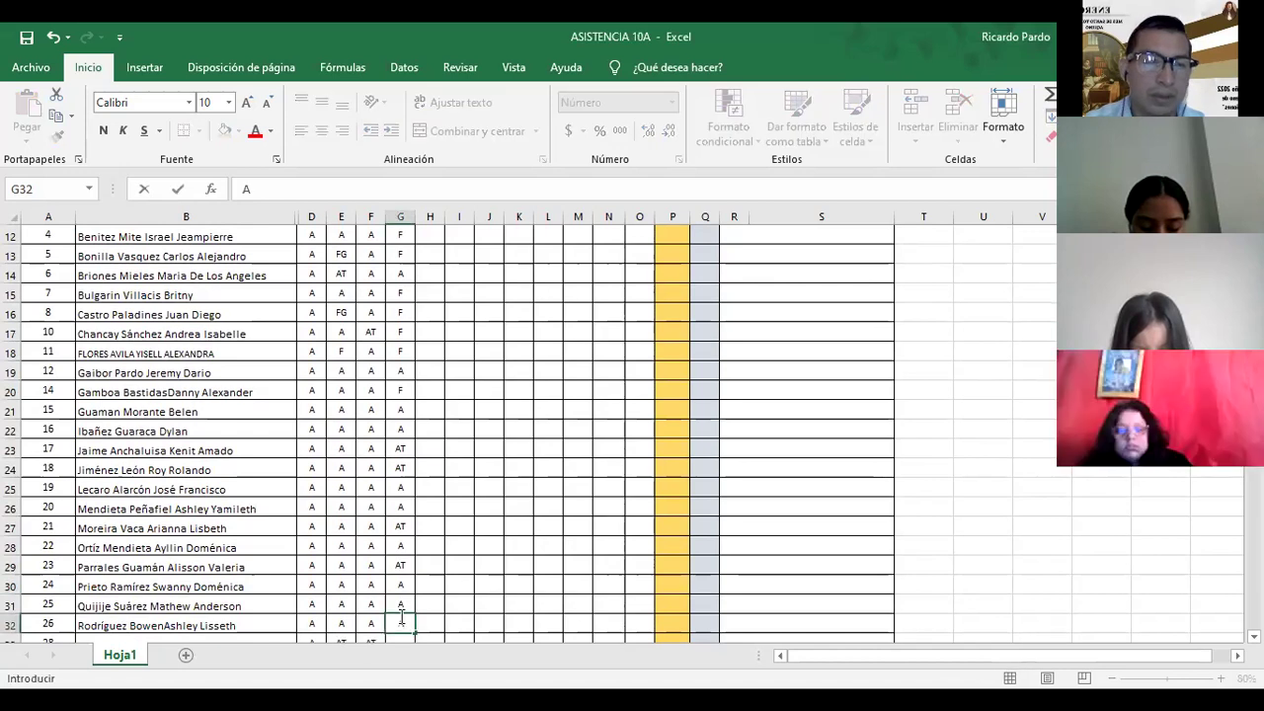
key(Return)
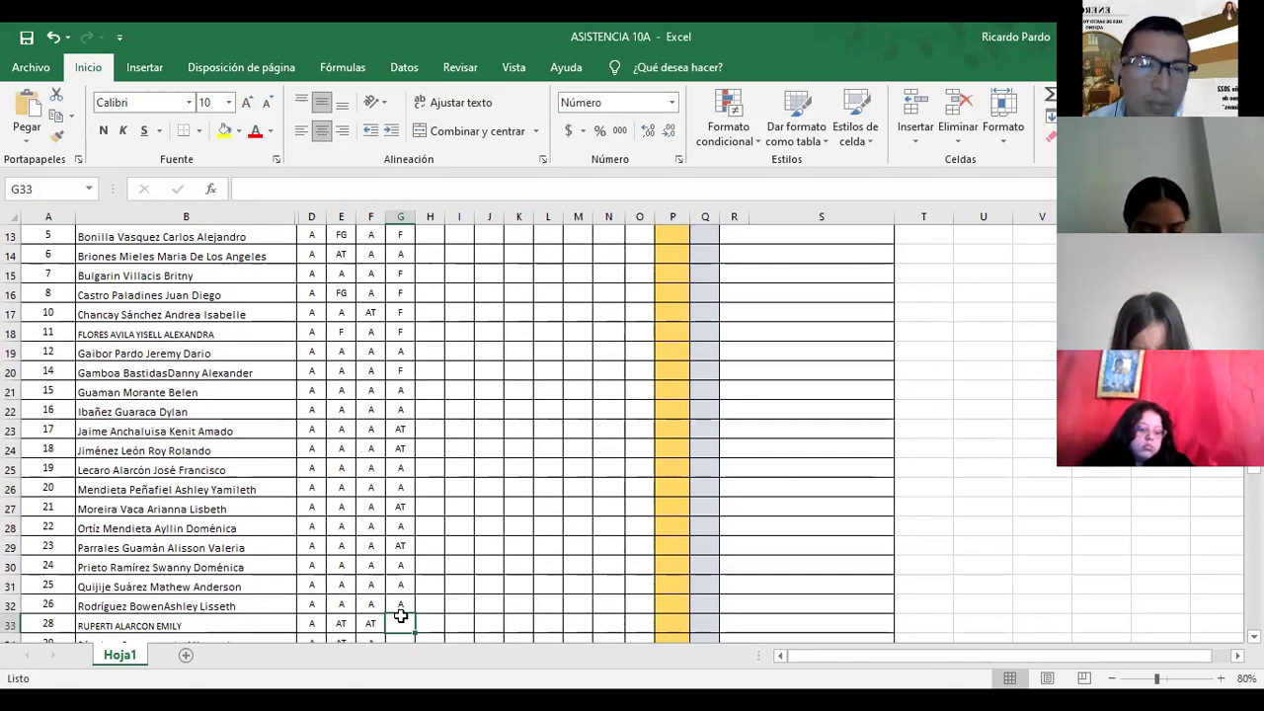
- Record AT in cells G33, G34 and G35 for students 28 to 30
text(AT)
key(Return)
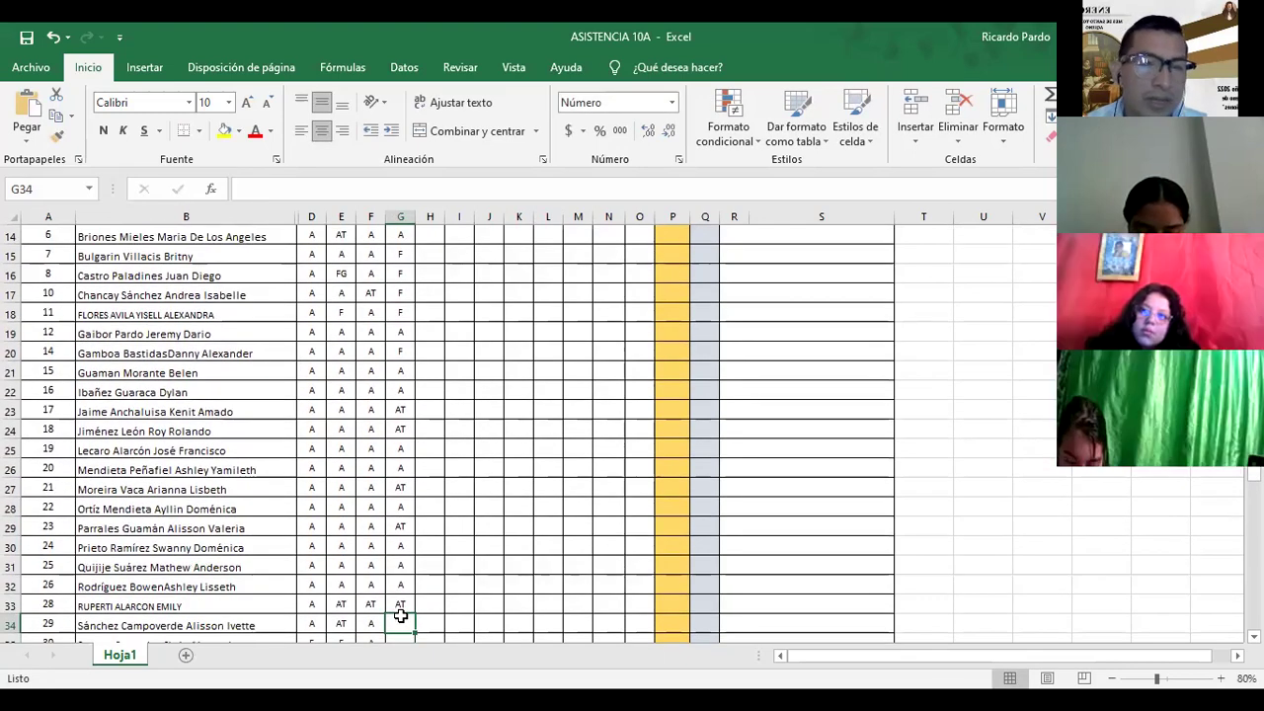
text(AT)
key(Return)
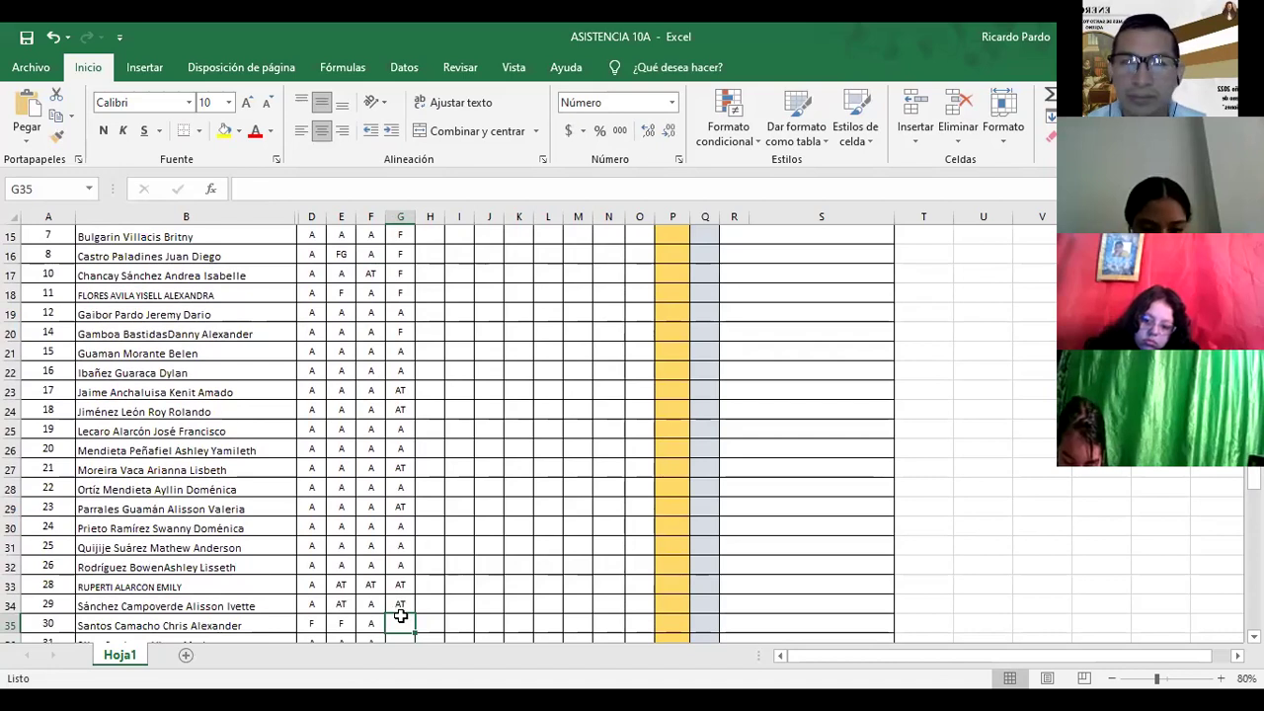
text(AT)
key(Return)
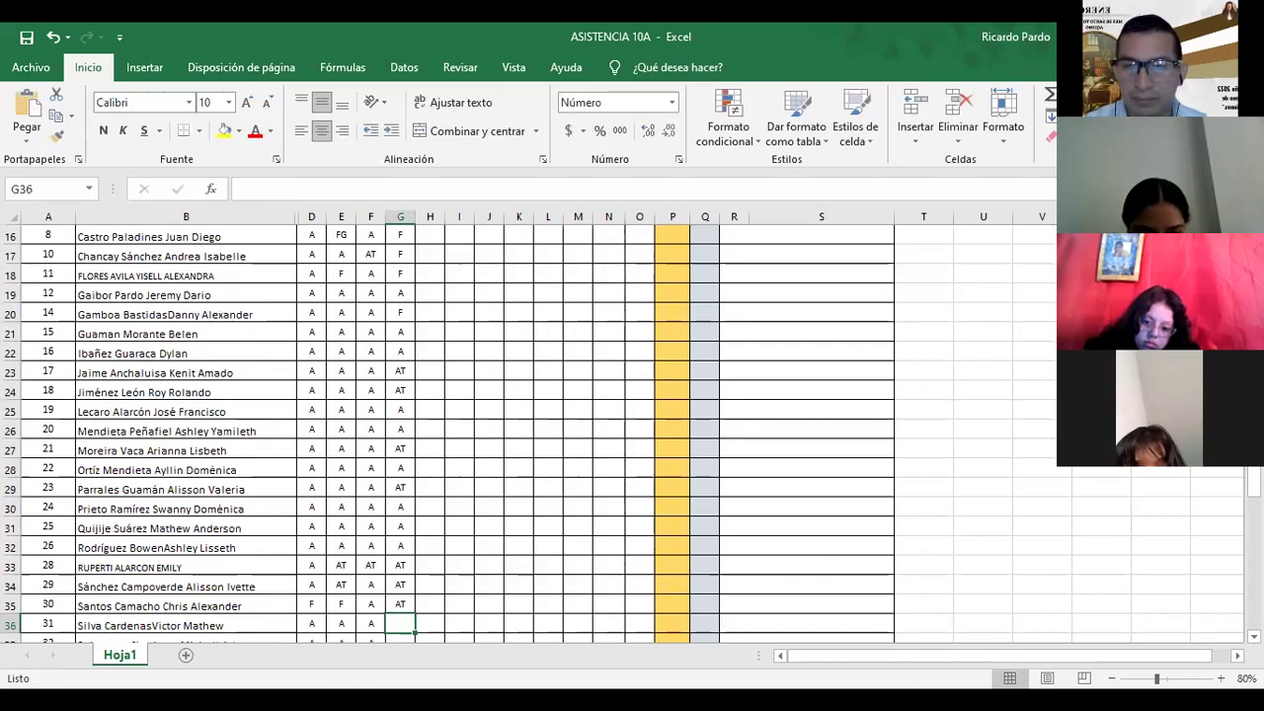
- Record A in cells G36, G37 and G38 for students 31 to 33
key(alt+Tab)
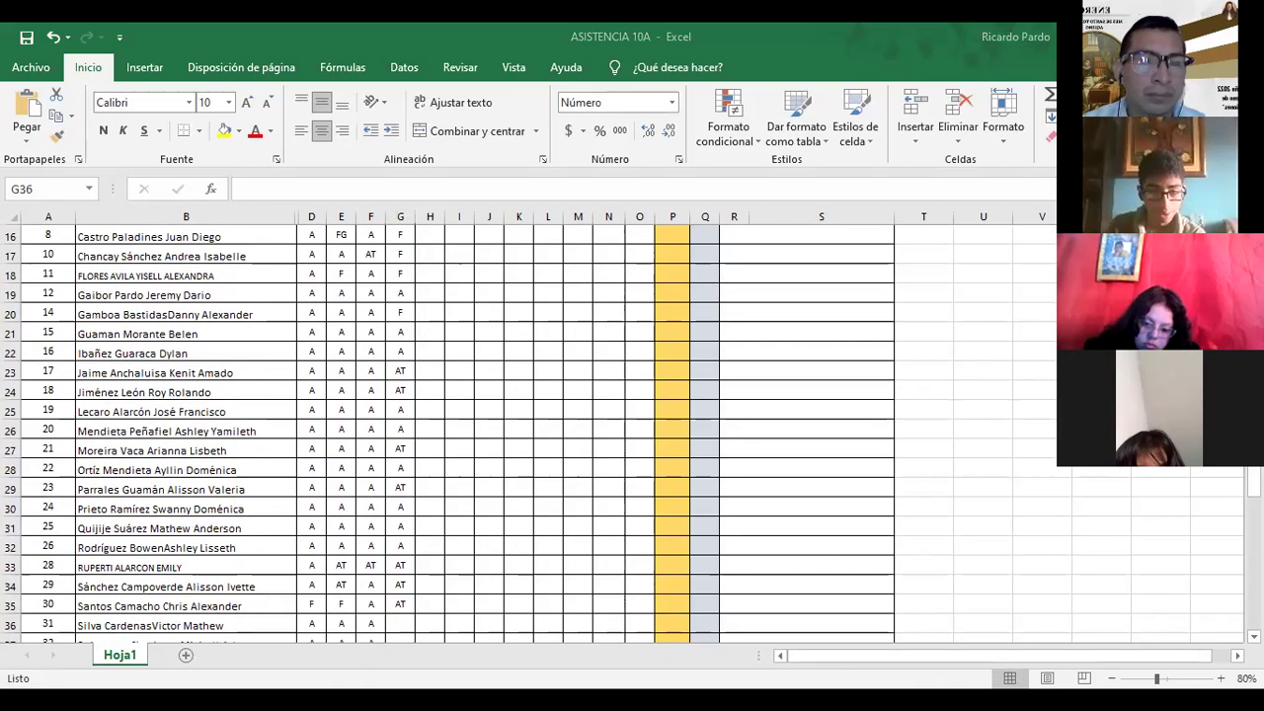
key(alt+Tab)
text(A)
key(Return)
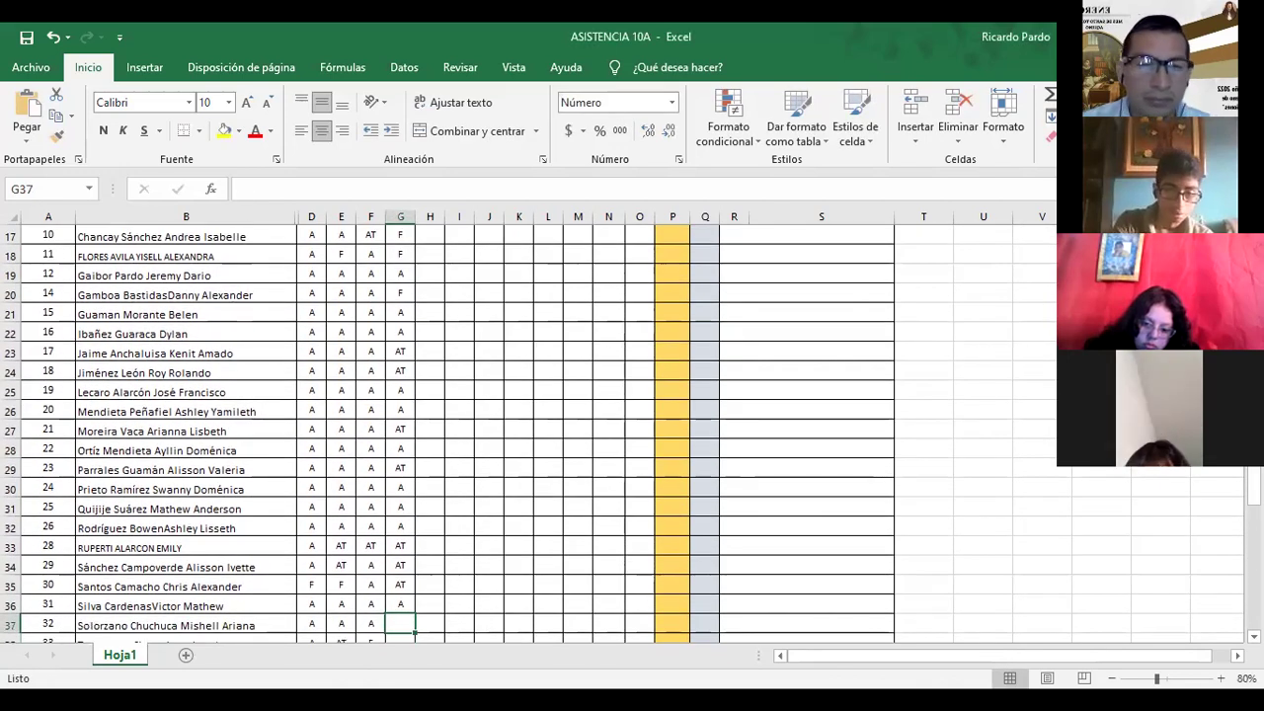
text(A)
key(Return)
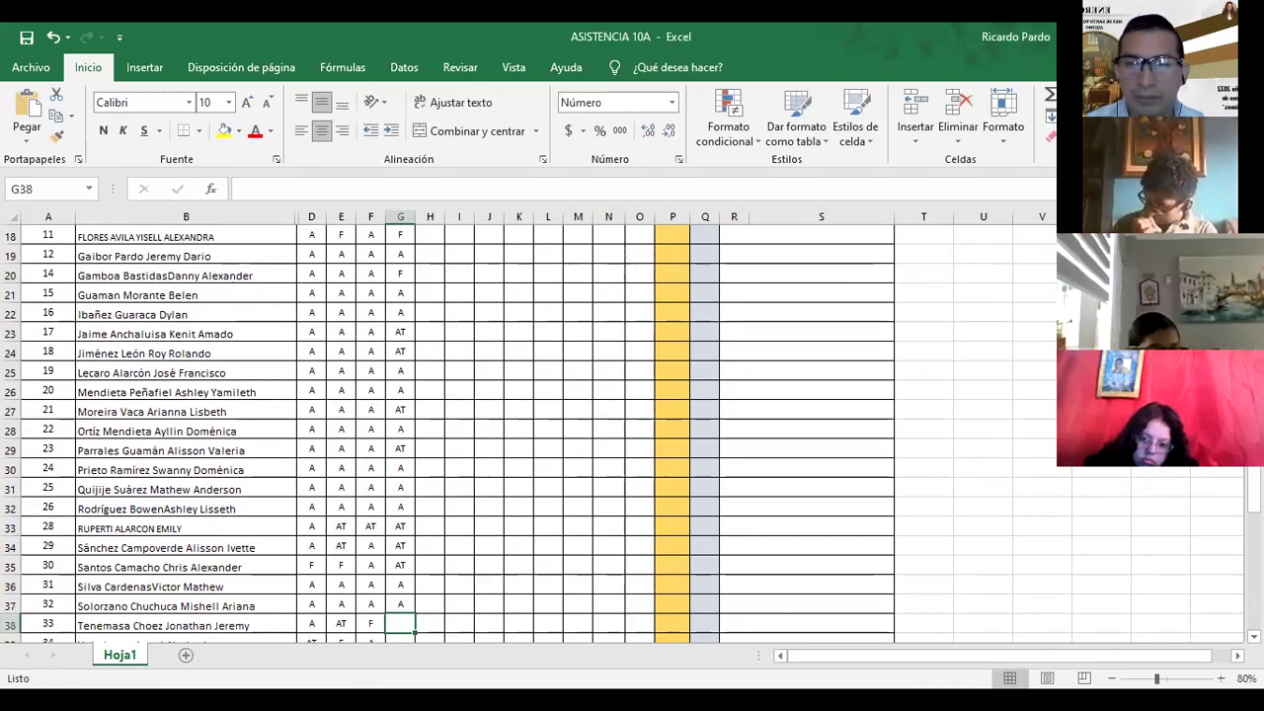
text(A)
key(Return)
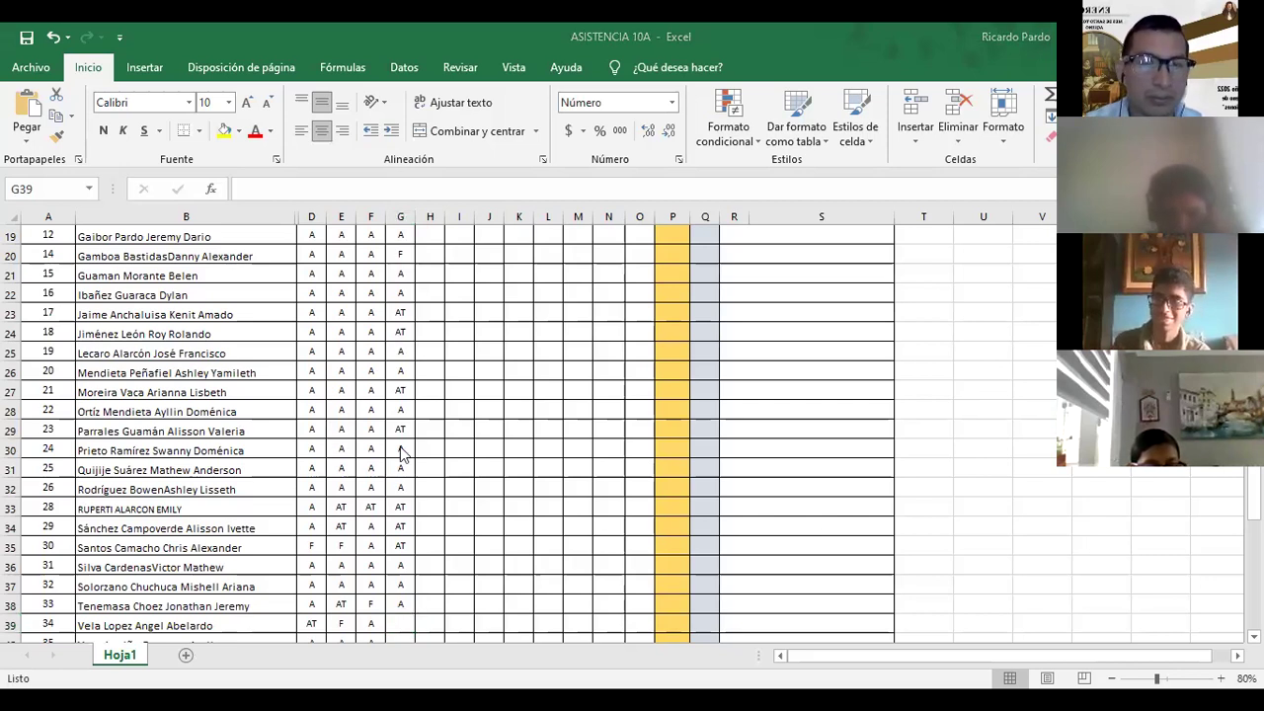
- Record F in cell G39 and A in cells G40 and G41 for students 34 to 36
click(393, 623)
text(F)
key(Return)
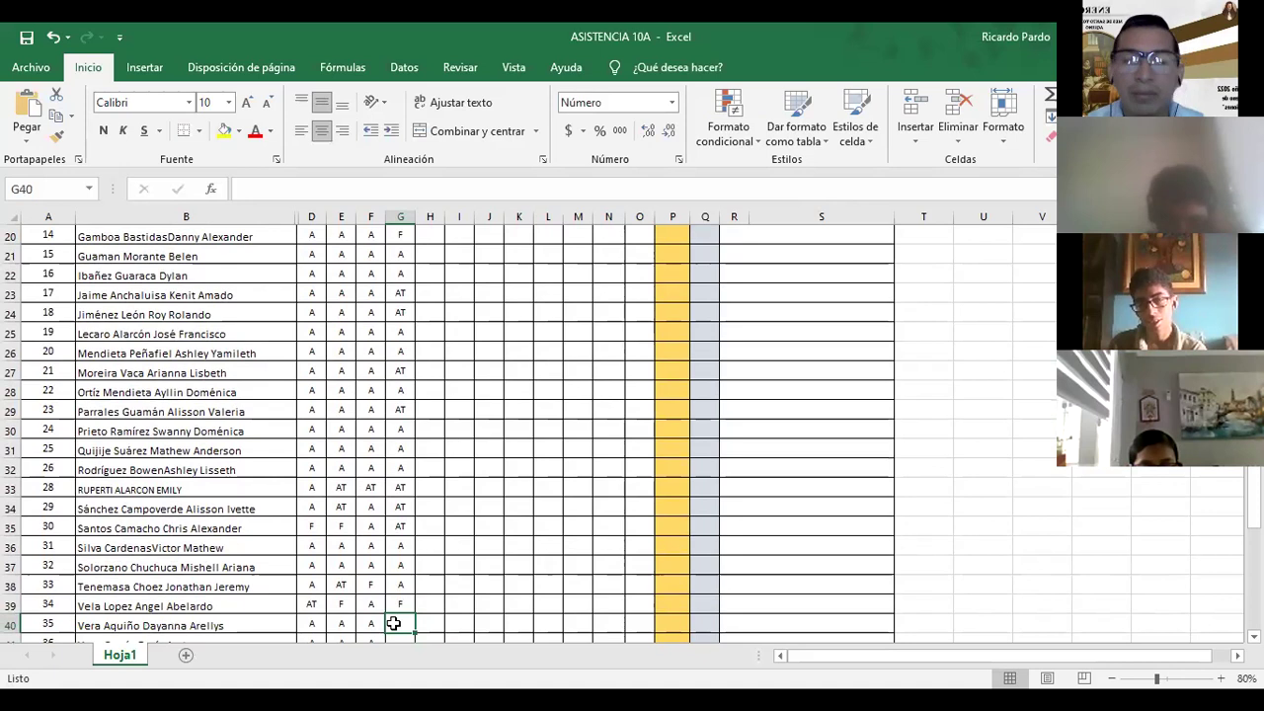
text(A)
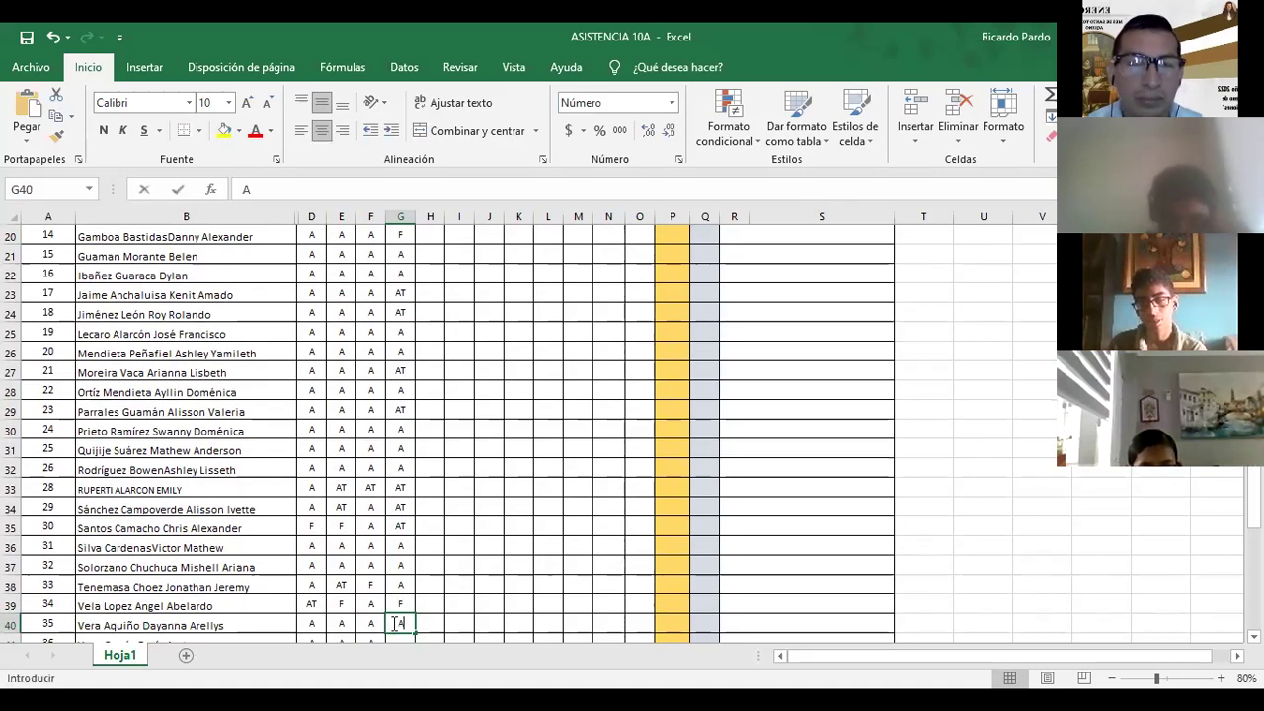
key(Return)
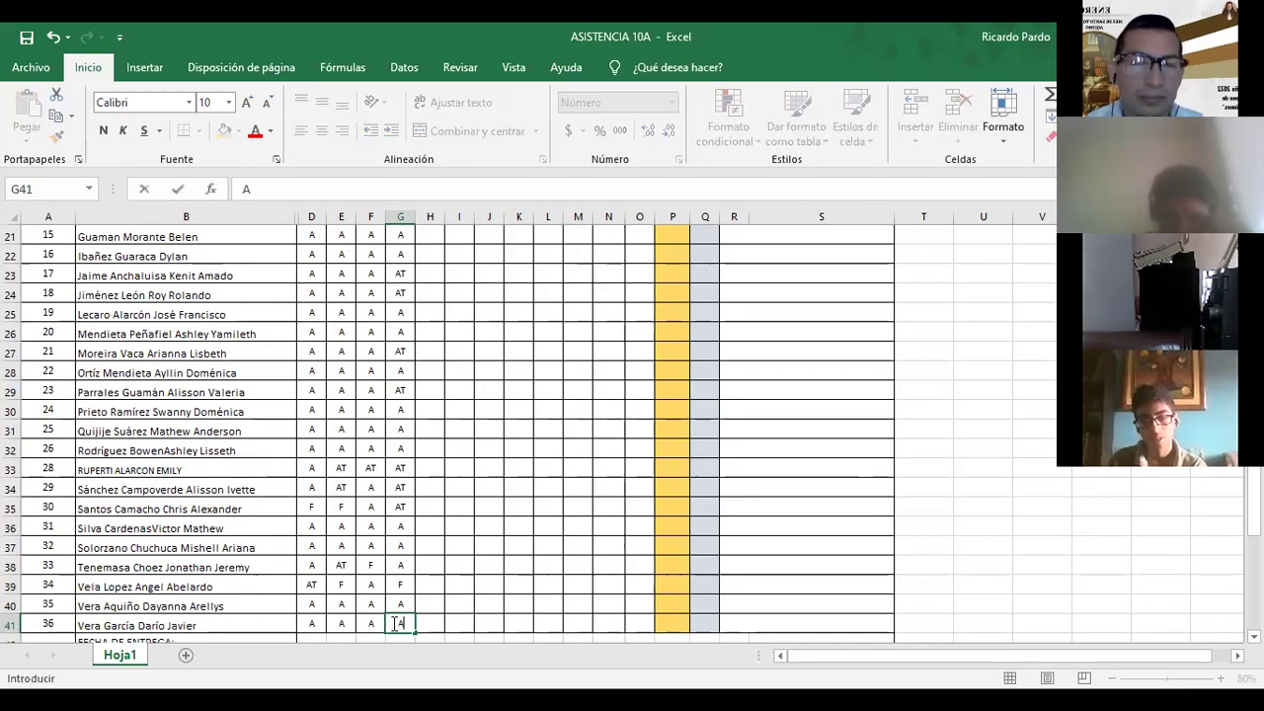
key(Up)
- Change the 20/1/2022 attendance of student 7 in cell G15 to A
key(Up)
key(Up)
key(Up)
key(Up)
key(Up)
key(Up)
key(Up)
key(Up)
key(Up)
key(Up)
key(Up)
key(Up)
key(Up)
key(Up)
key(Up)
key(Up)
key(Up)
key(Up)
key(Up)
key(Up)
key(Up)
key(Up)
key(Up)
key(Up)
key(Up)
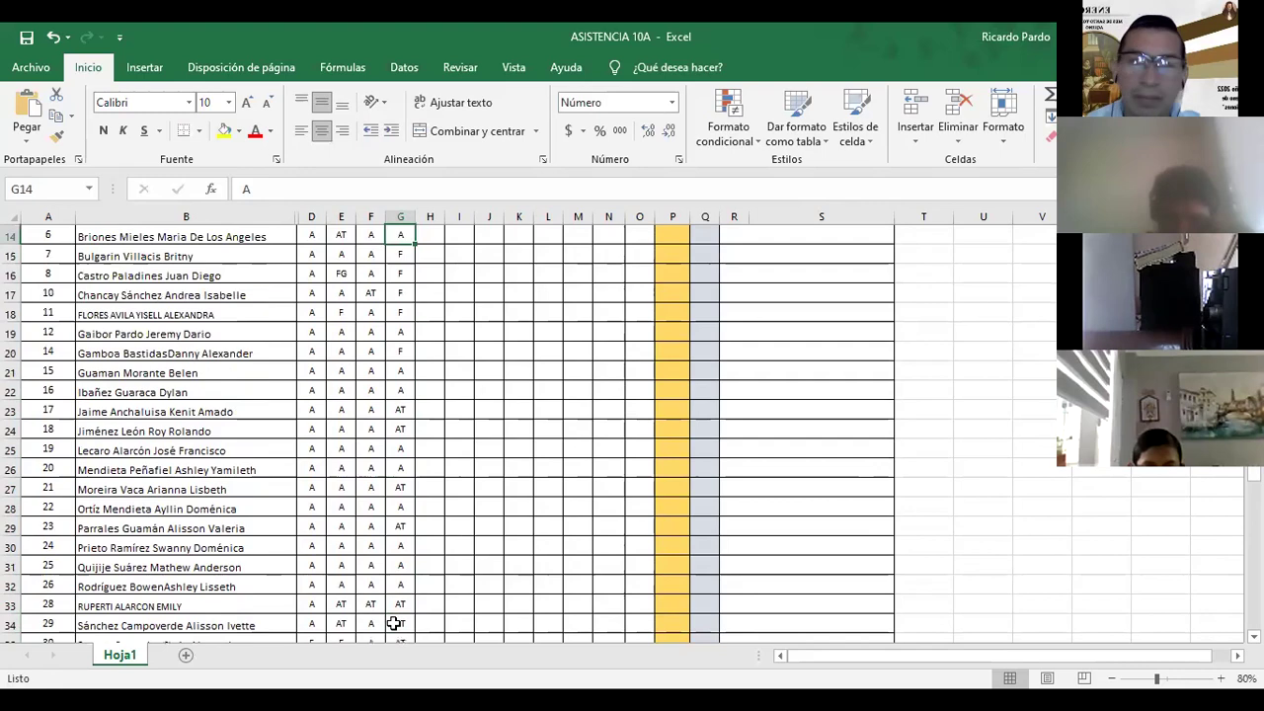
key(Up)
key(Up)
key(Up)
key(Up)
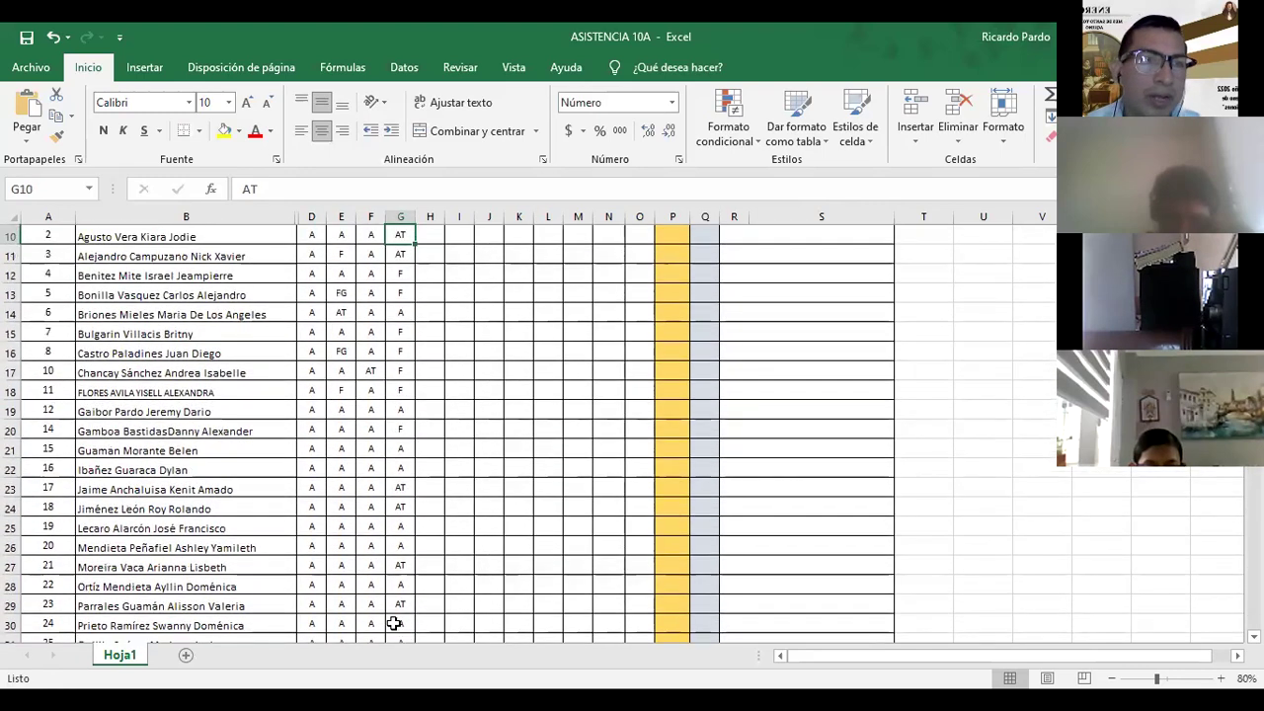
key(Down)
key(Down)
key(Down)
key(Down)
key(Down)
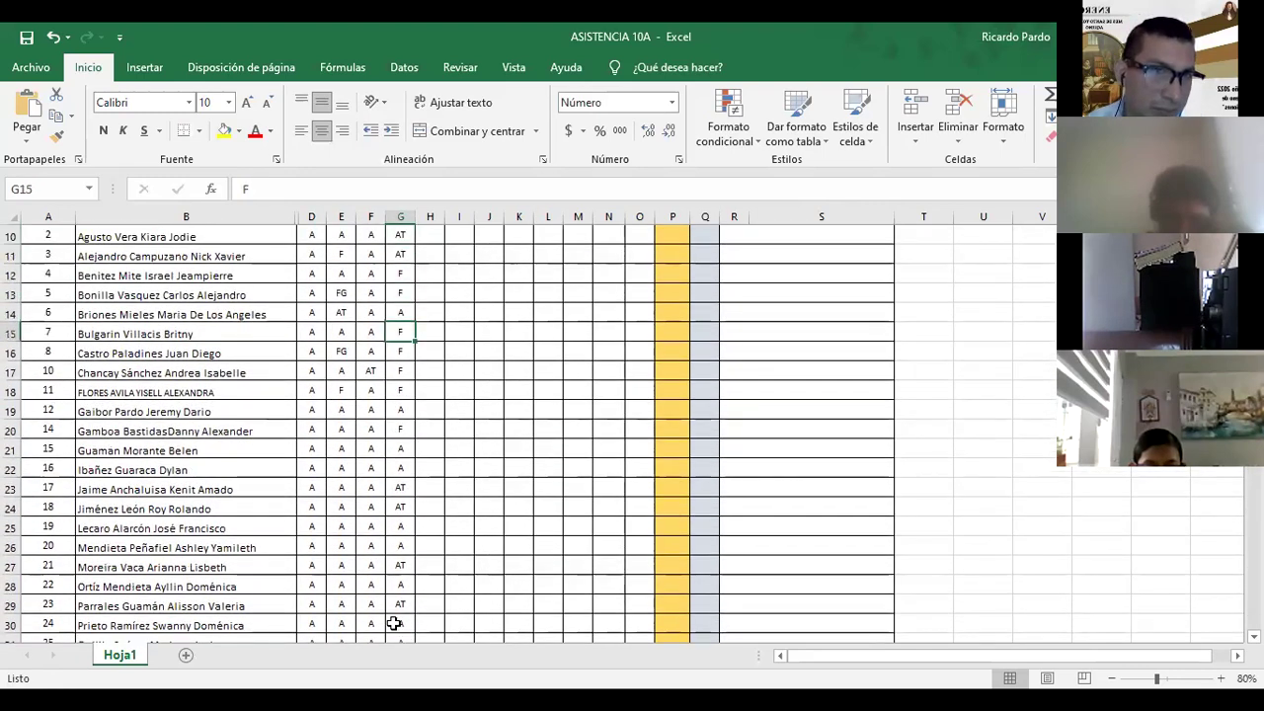
text(A)
key(Up)
- Change the 20/1/2022 attendance of student 8 in cell G16 to AT
key(Up)
key(Up)
key(Up)
key(Up)
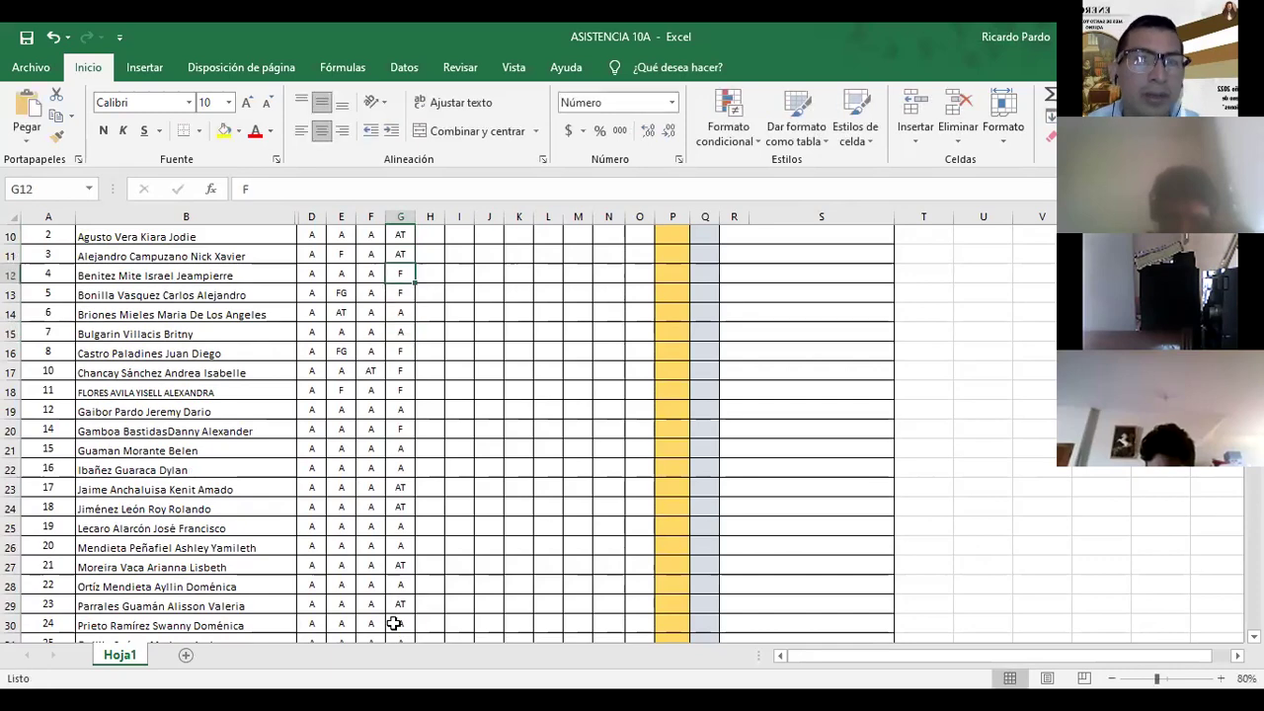
scroll(393, 623, up, 1)
key(Down)
key(Down)
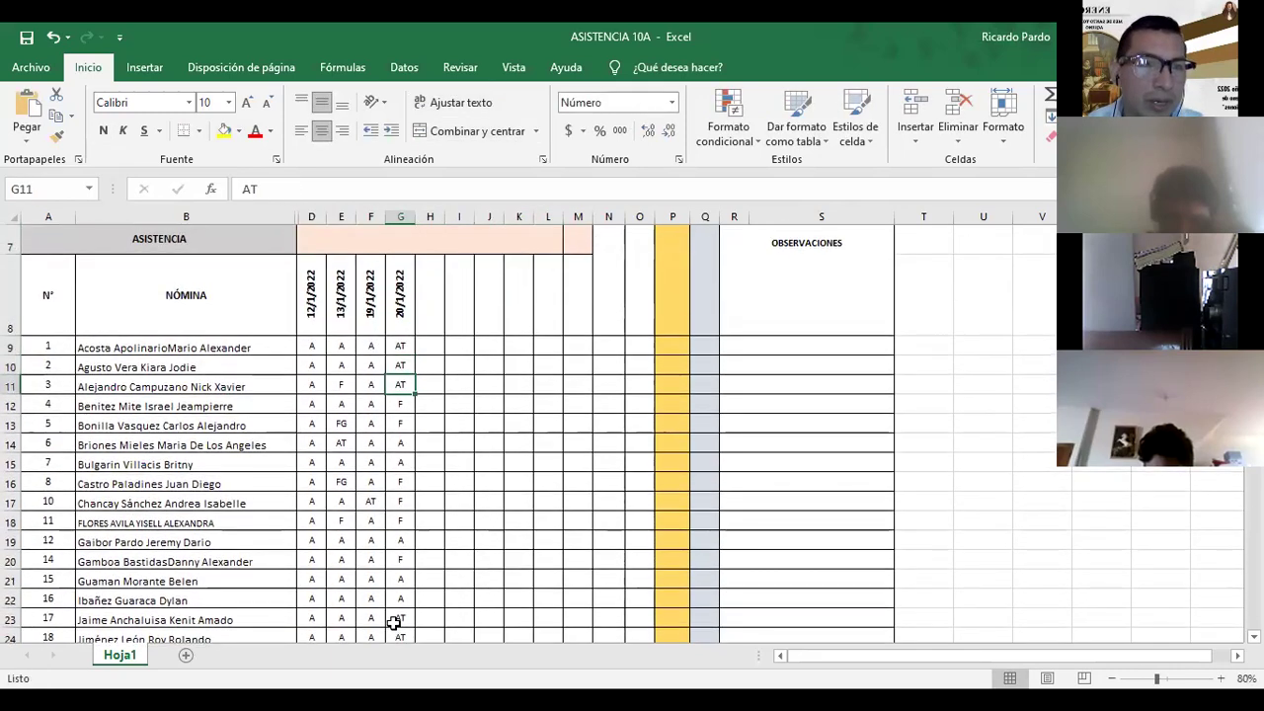
key(Down)
key(Down)
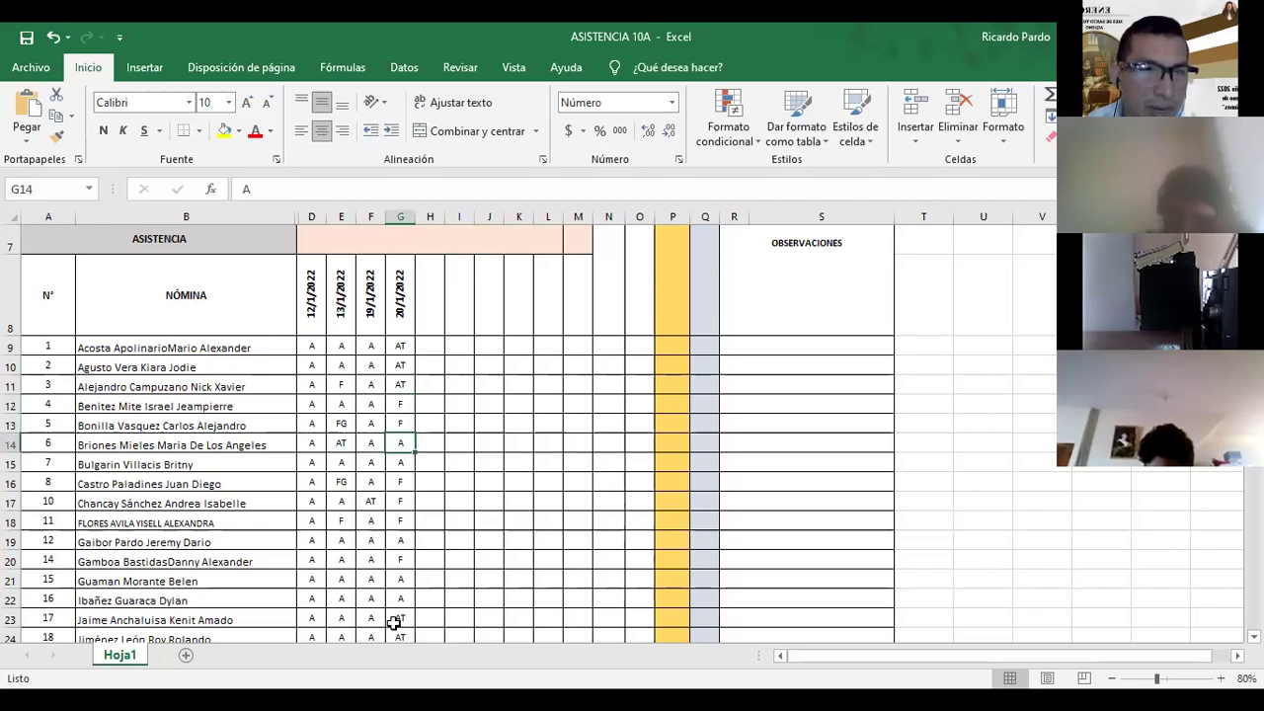
key(Down)
key(Down)
text(AT)
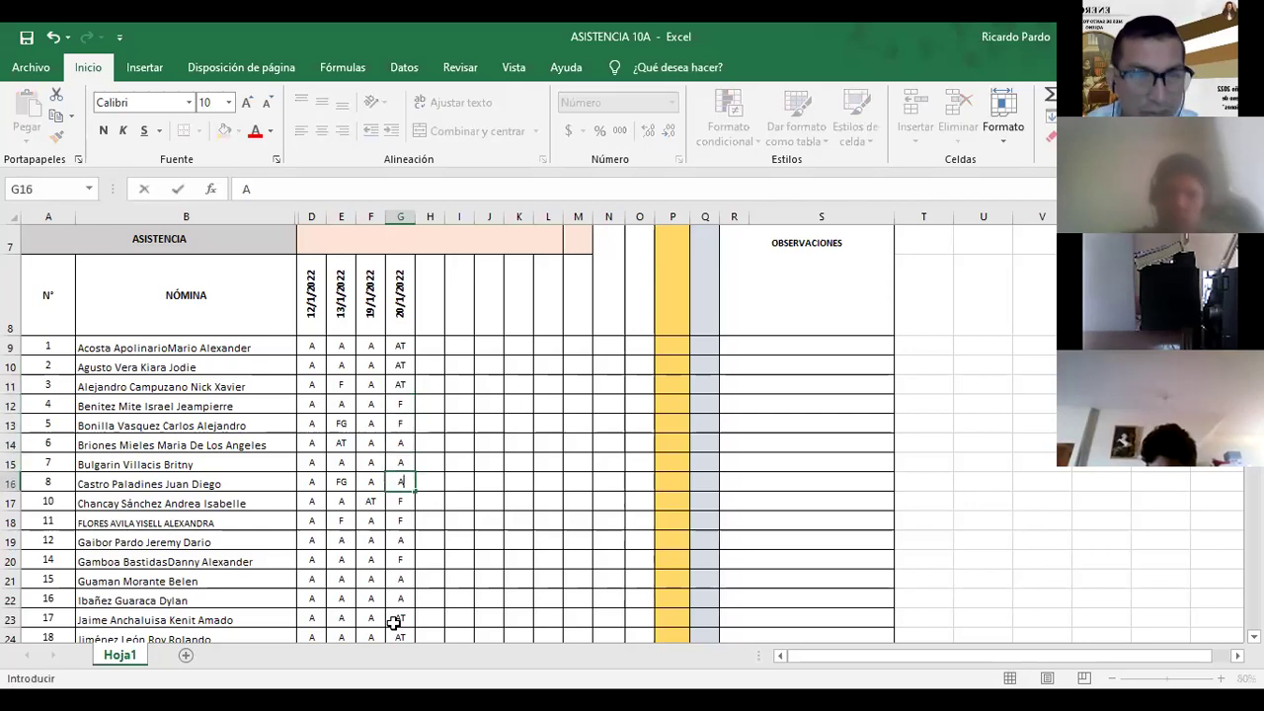
key(Return)
- Review the remaining 20/1/2022 attendance codes in column G down the student list
key(Down)
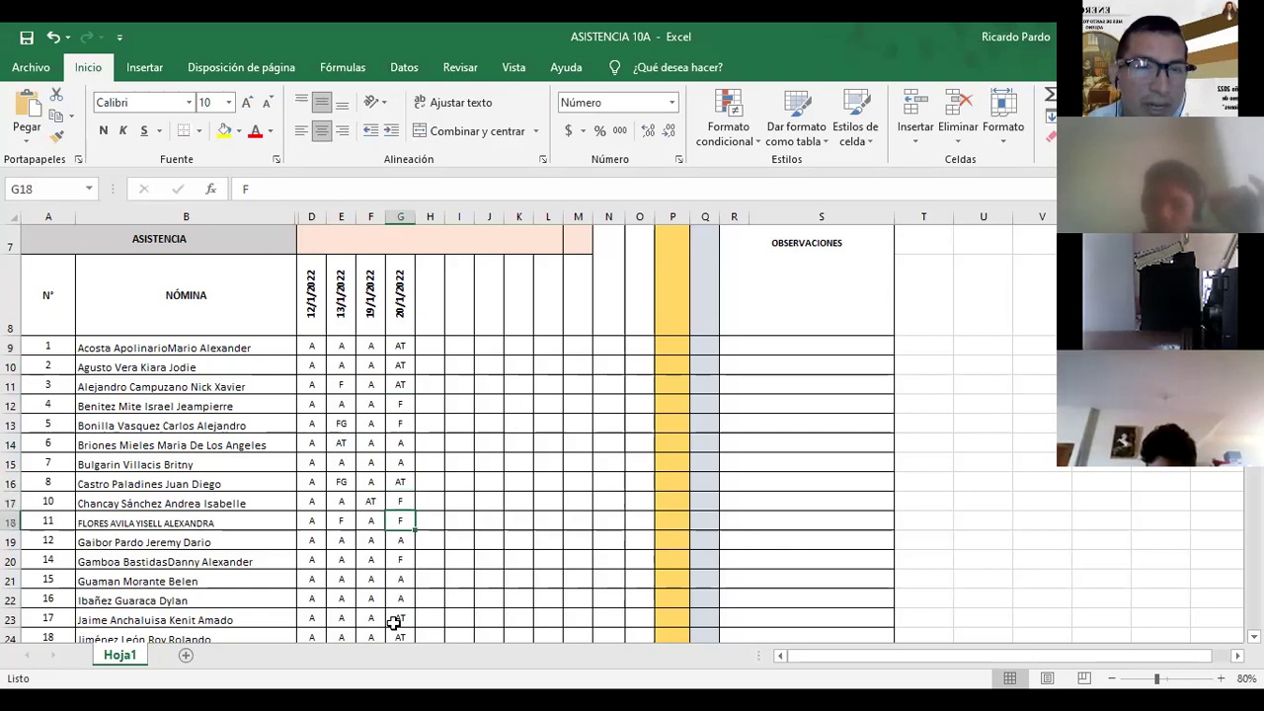
key(Down)
key(Down)
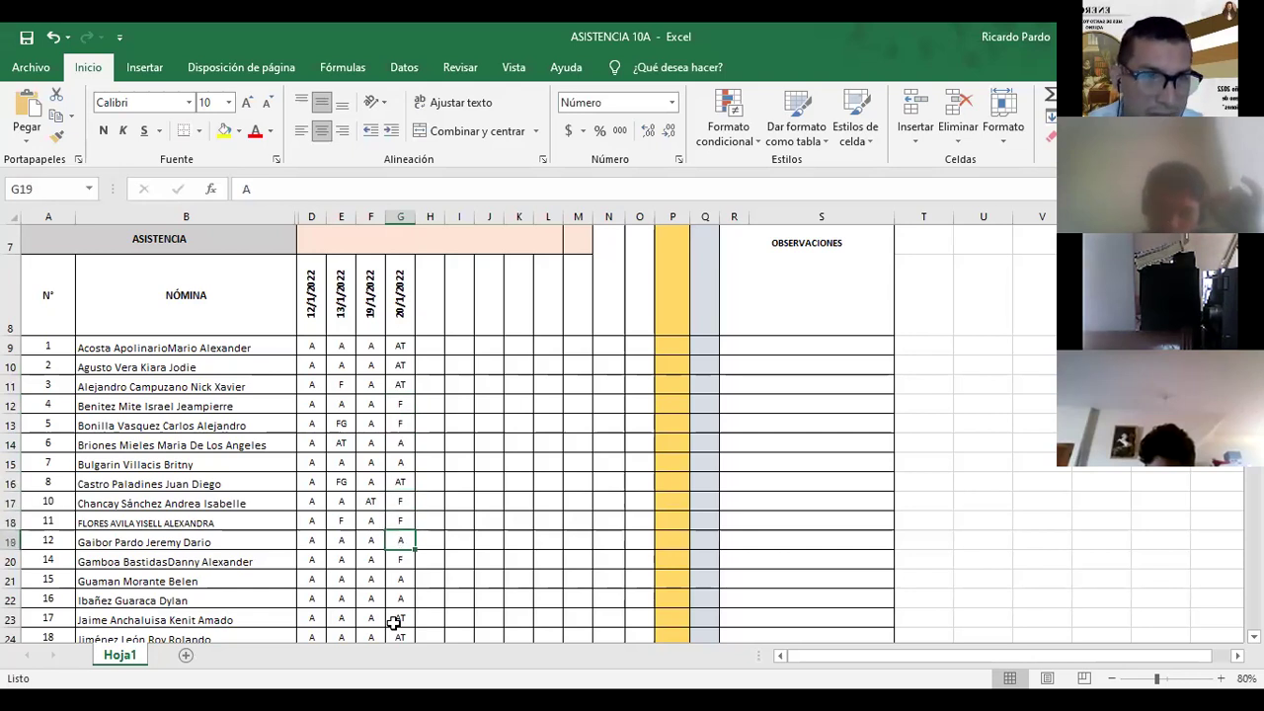
key(Down)
key(Down)
key(Down)
key(Down)
key(Down)
key(Down)
key(Down)
key(Down)
key(Down)
key(Down)
key(Down)
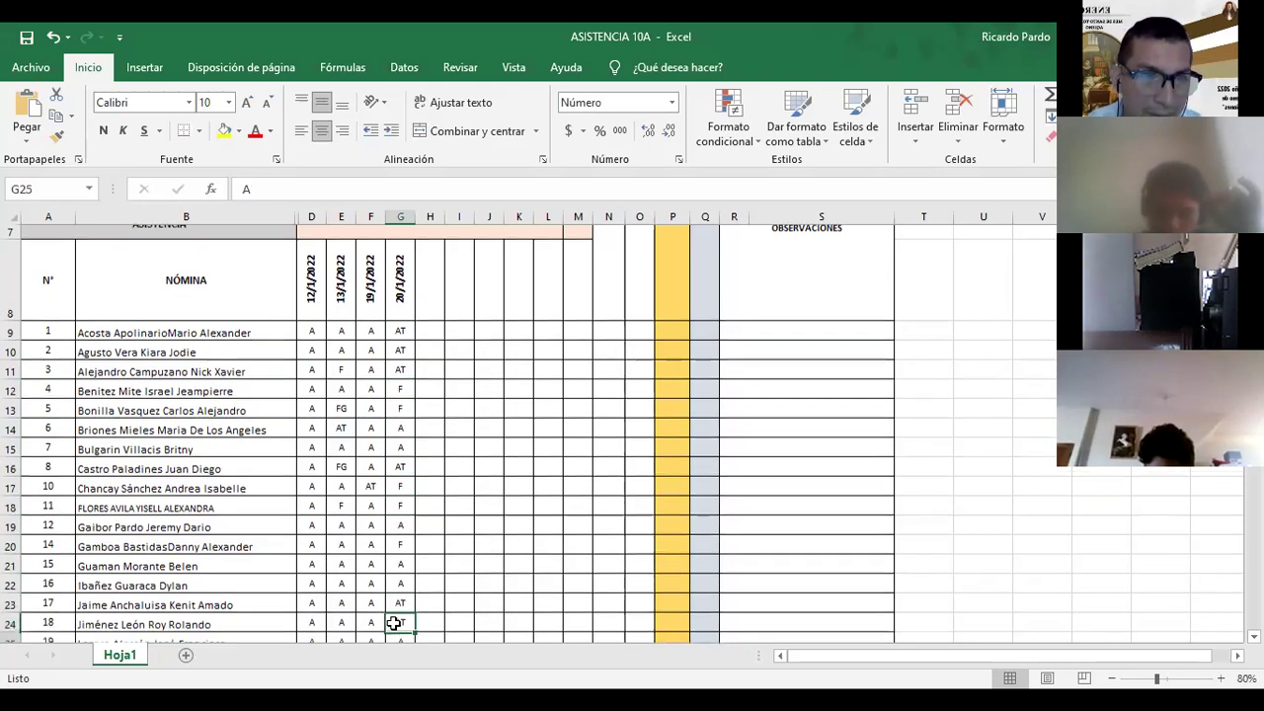
key(Down)
key(Down)
key(Down)
key(Down)
key(Down)
key(Down)
key(Down)
key(Down)
key(Down)
key(Down)
key(Down)
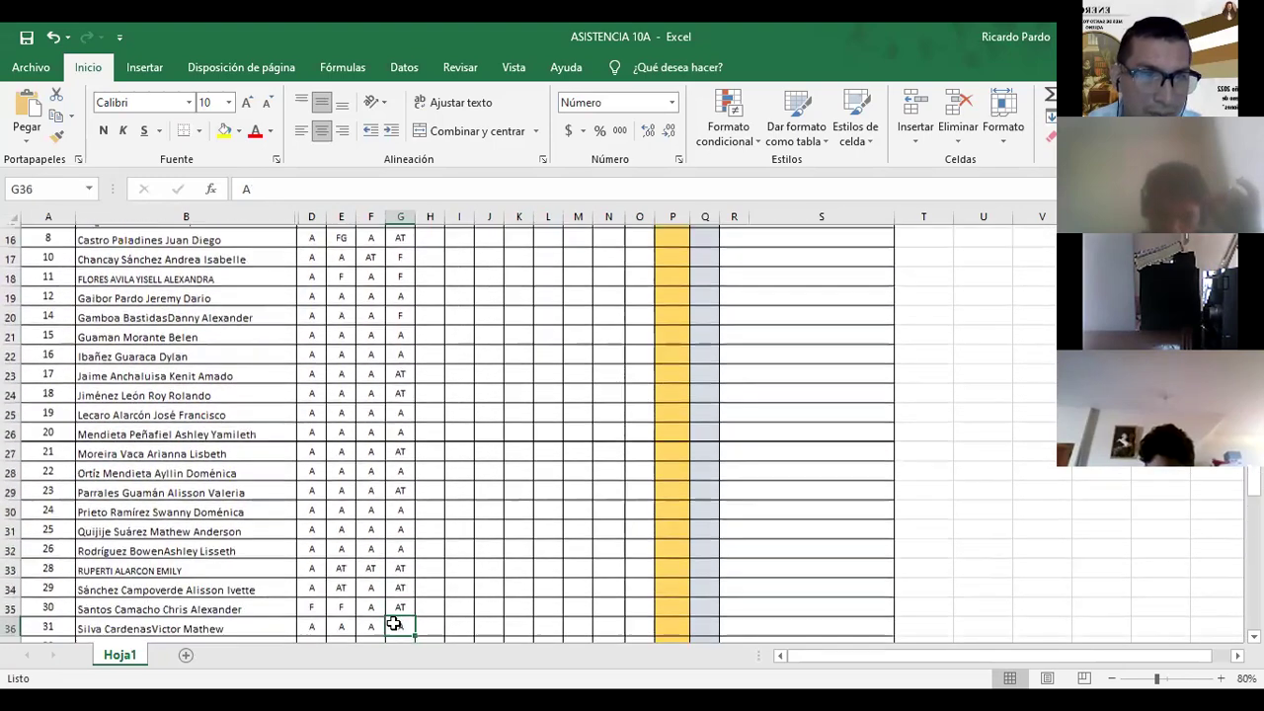
key(Up)
key(Up)
key(Up)
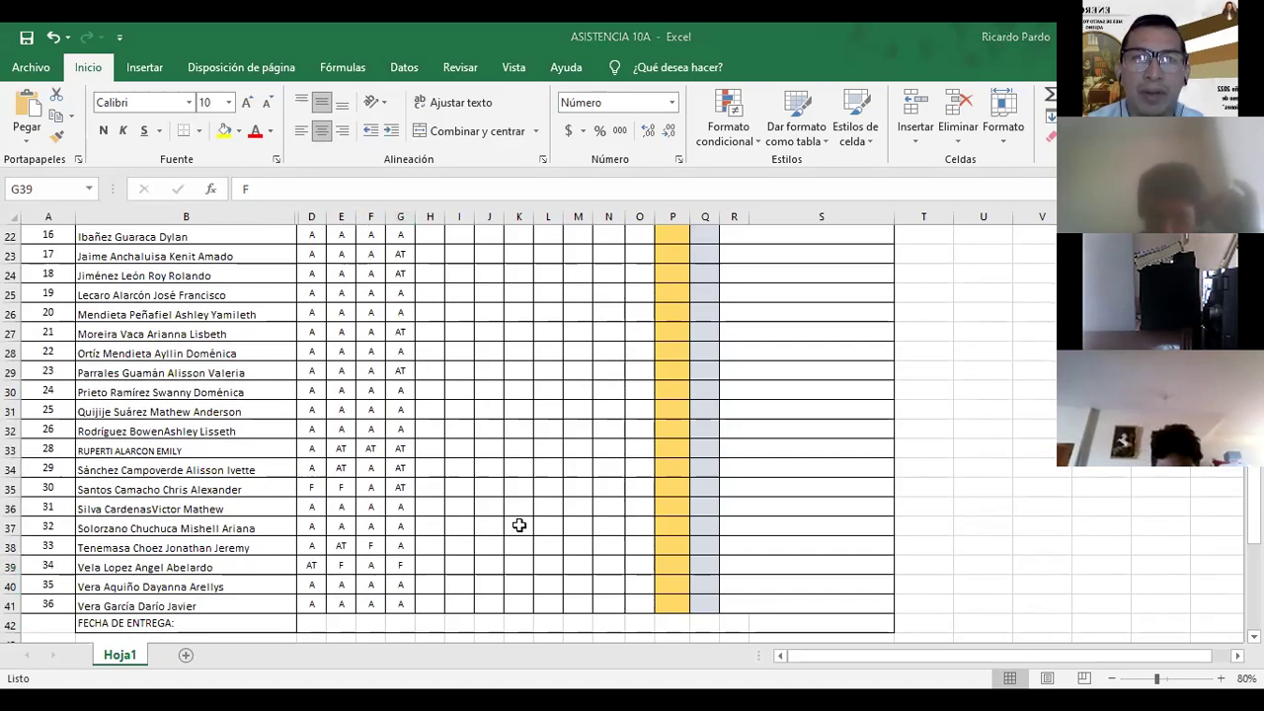
- Change cell G39 to AT for student 34, and switch to Adobe Illustrator
click(406, 562)
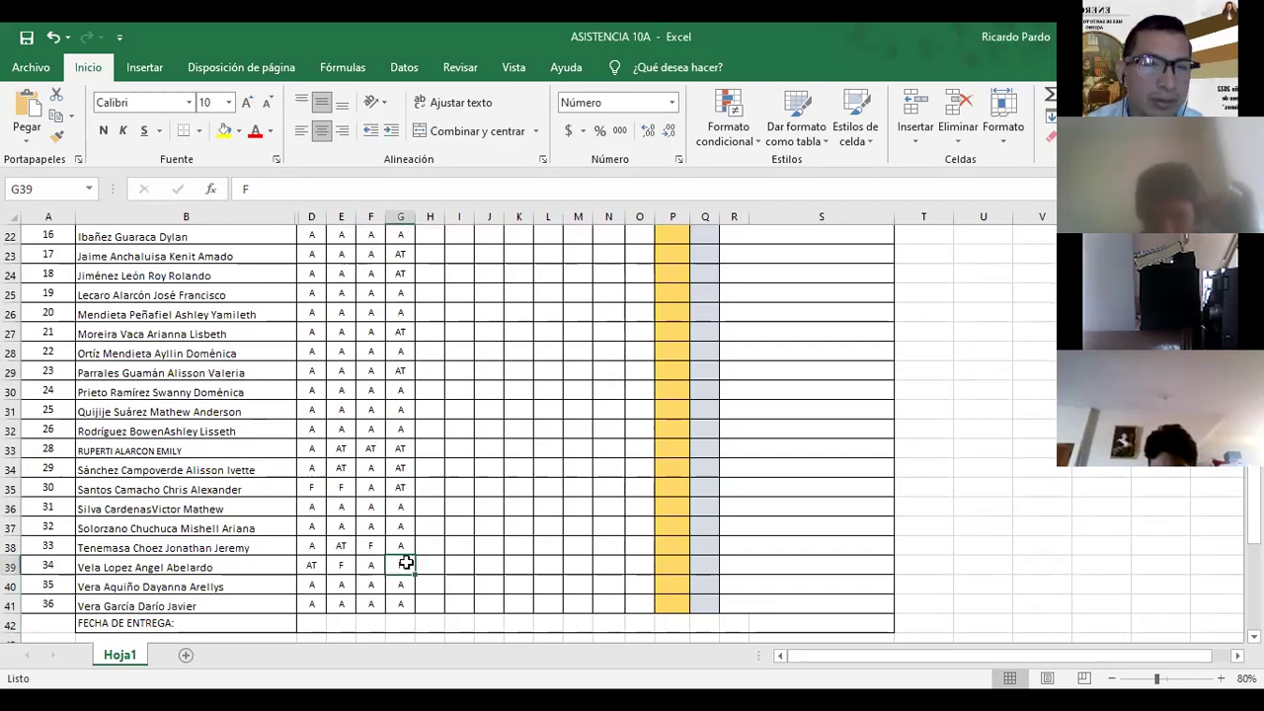
text(AT)
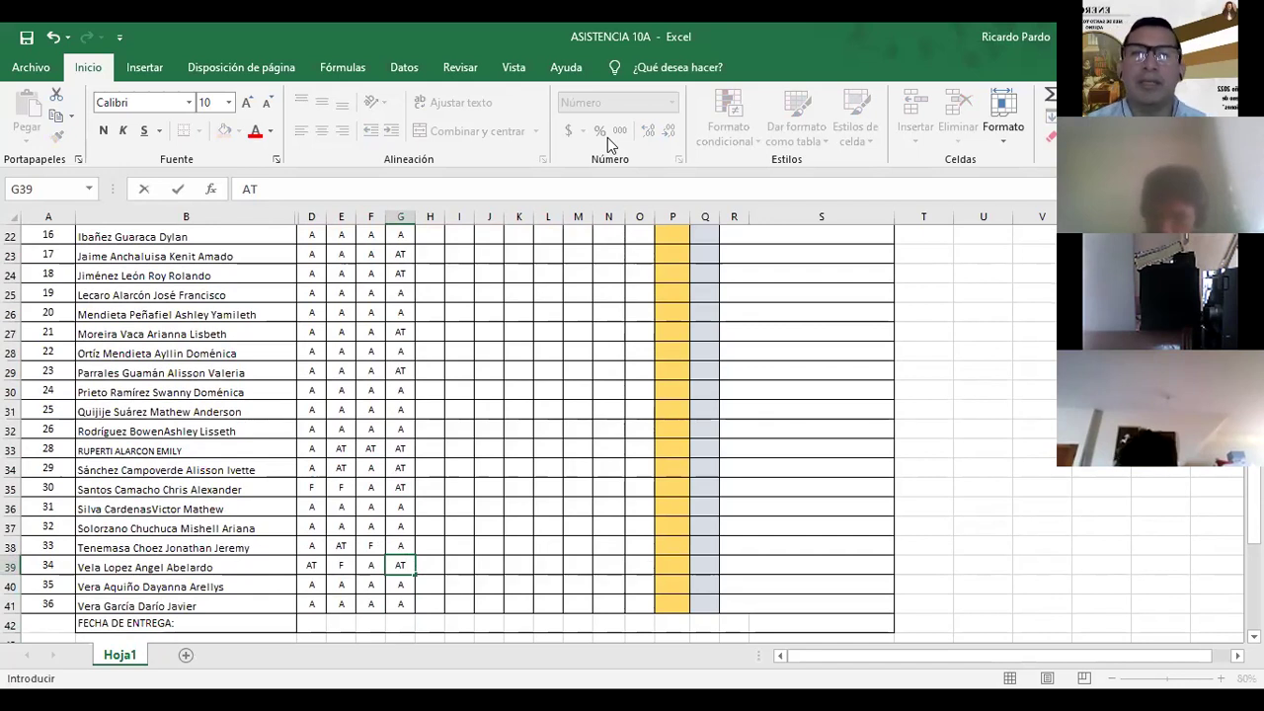
key(alt+Tab)
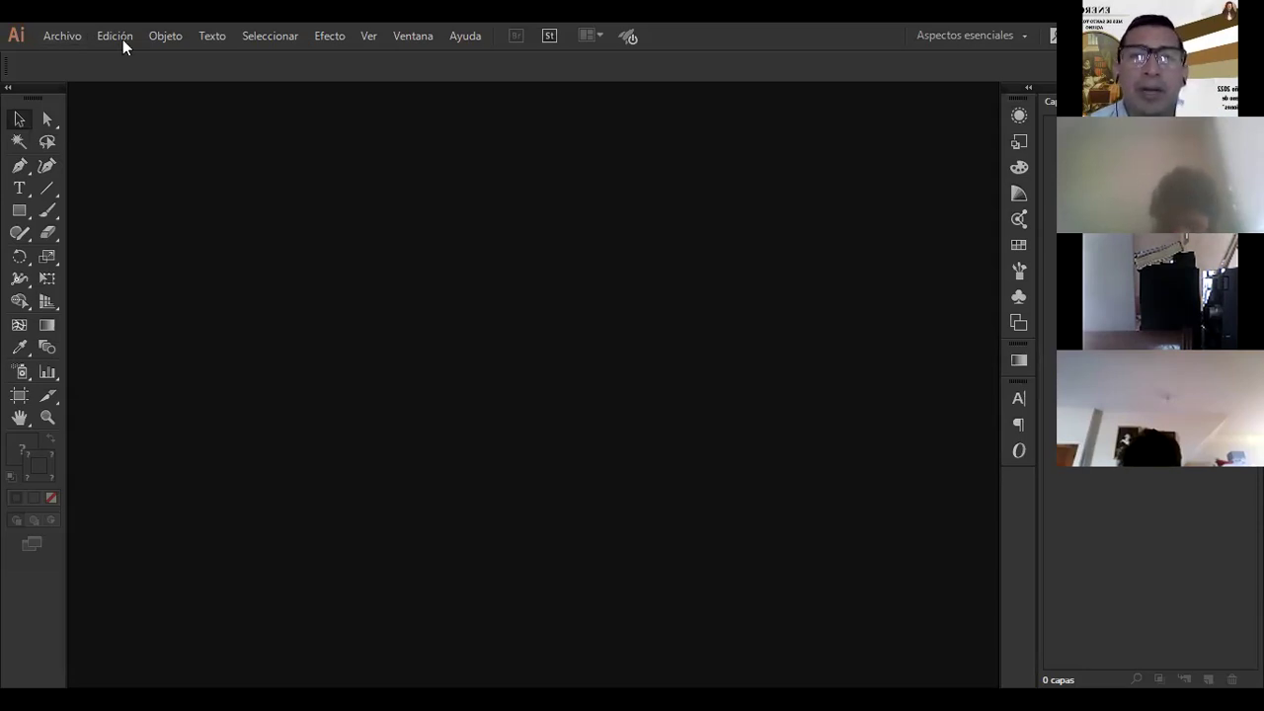
- Create a new RGB document from the Web profile with a 1280 x 800 px artboard
click(62, 35)
key(Escape)
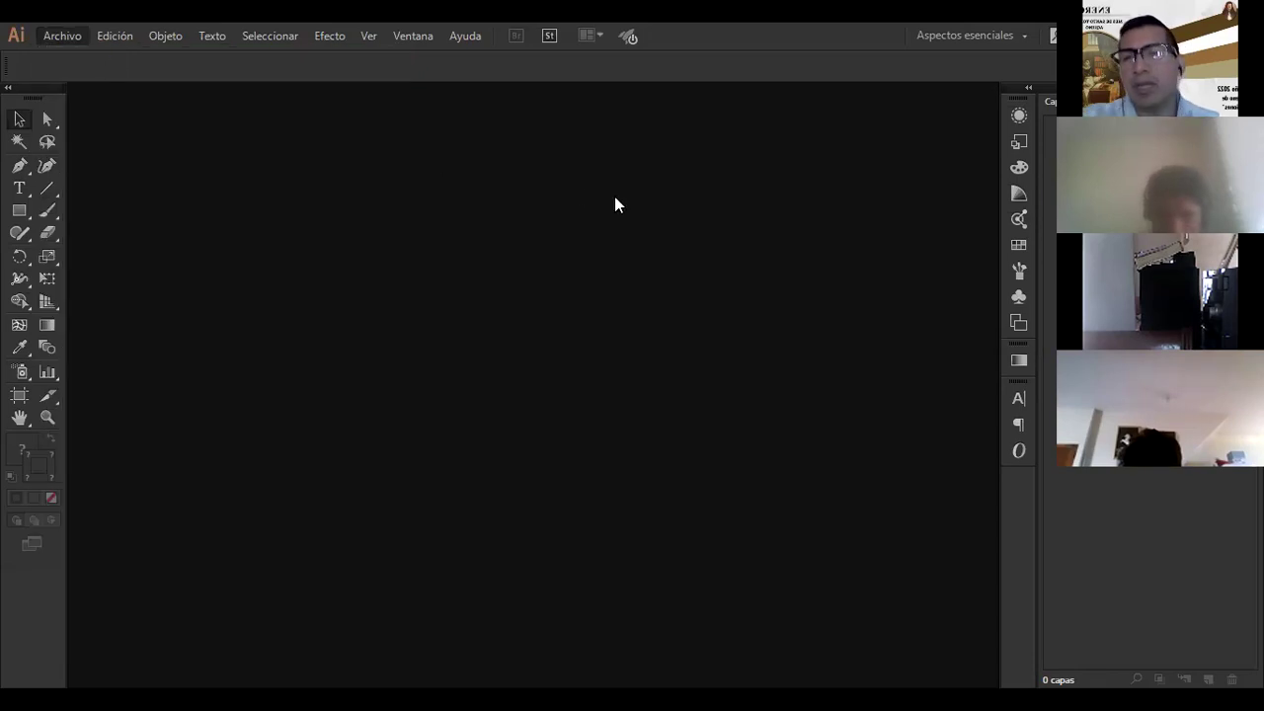
key(ctrl+n)
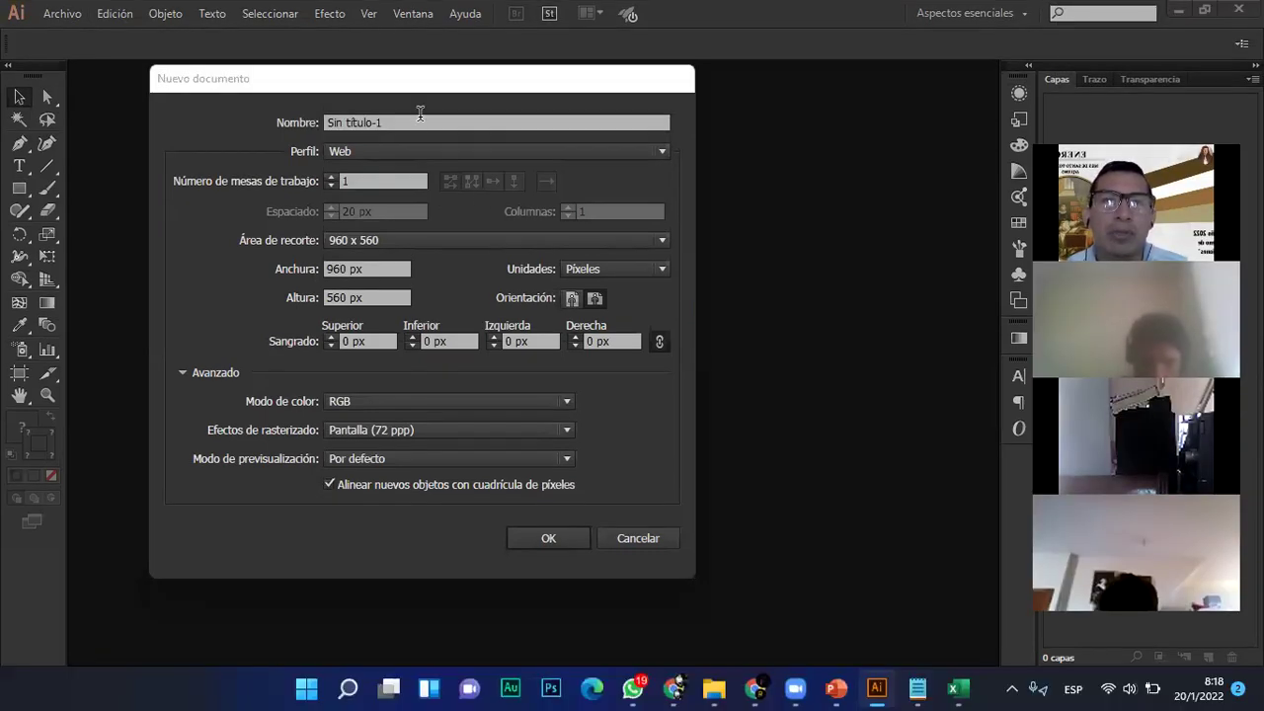
click(419, 114)
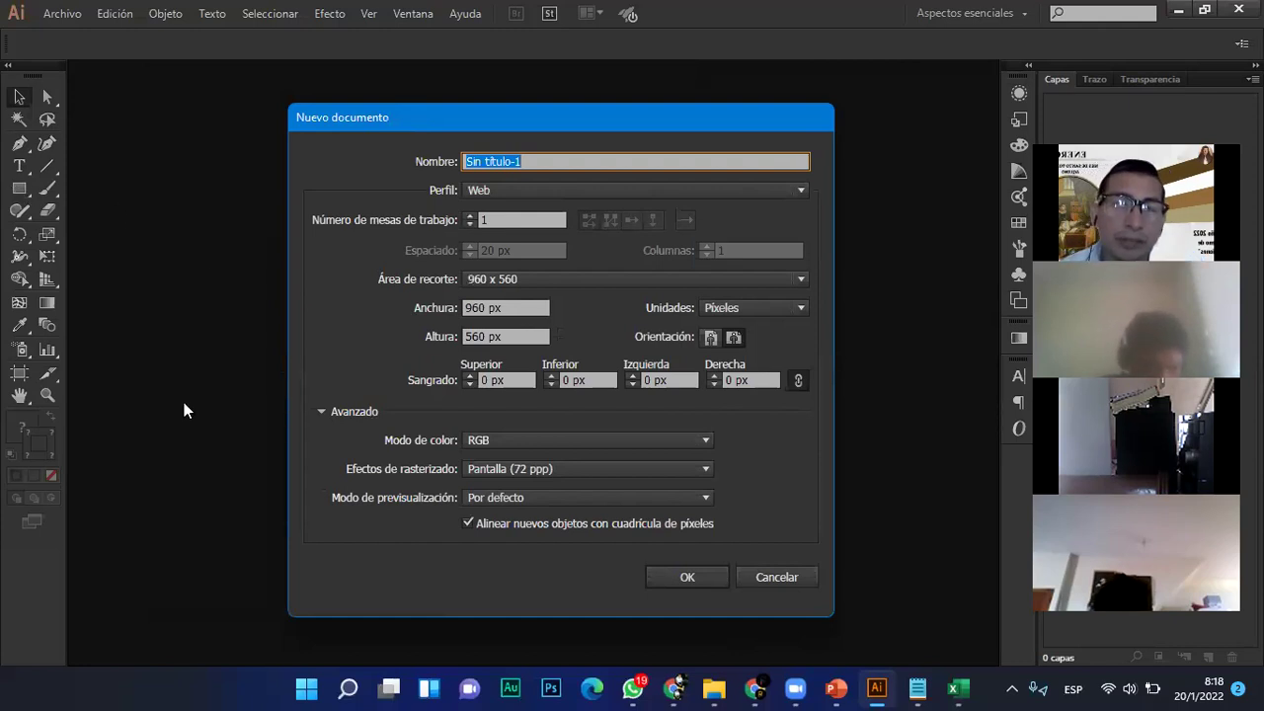
click(586, 283)
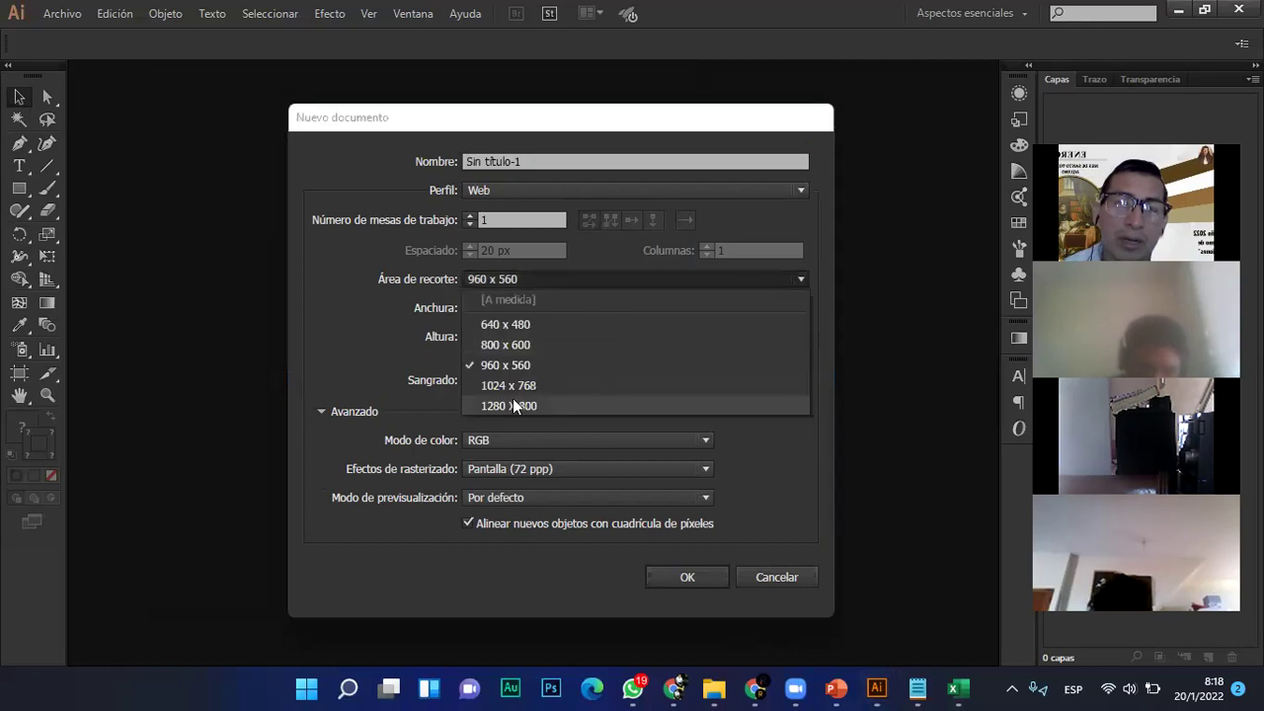
click(518, 403)
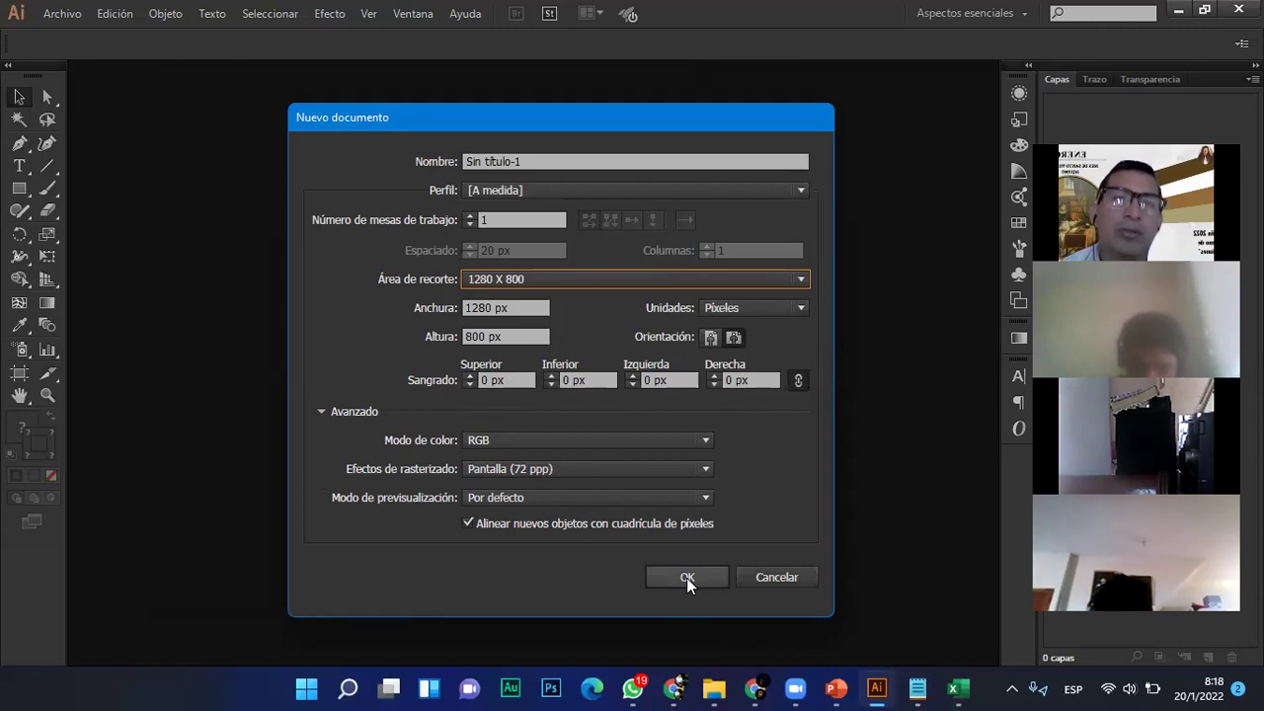
click(626, 191)
click(540, 254)
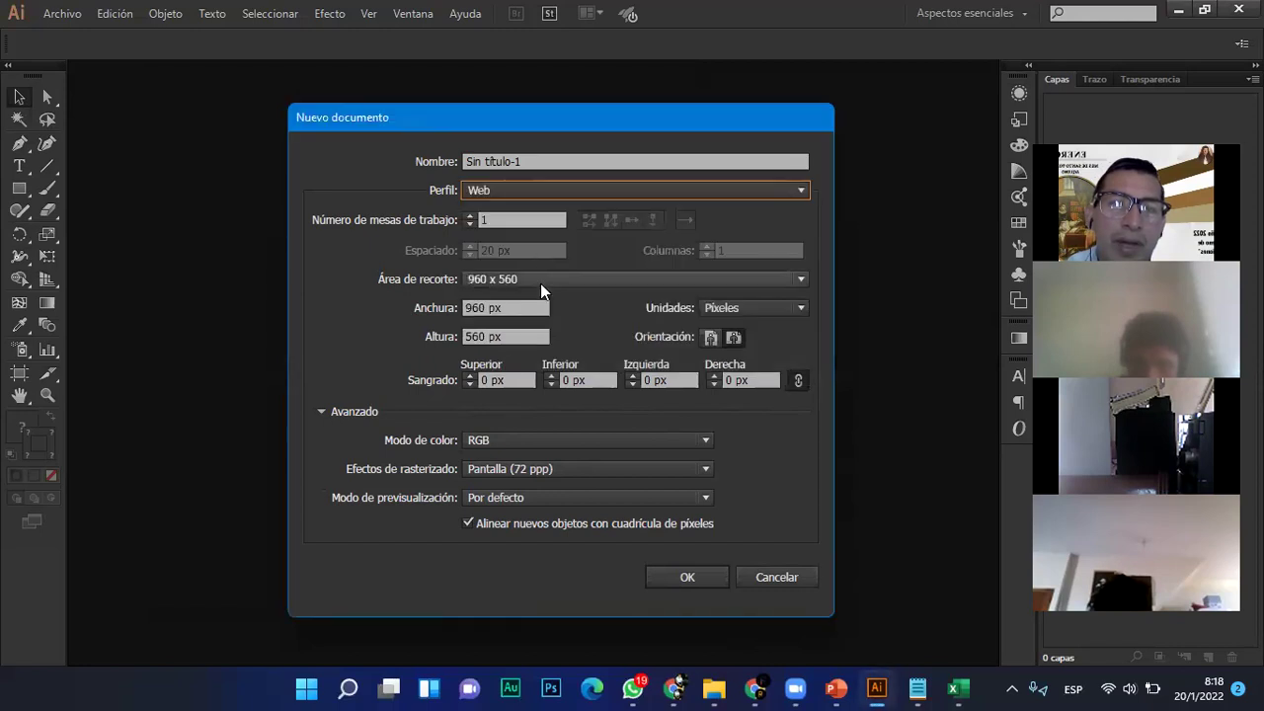
click(540, 281)
click(529, 405)
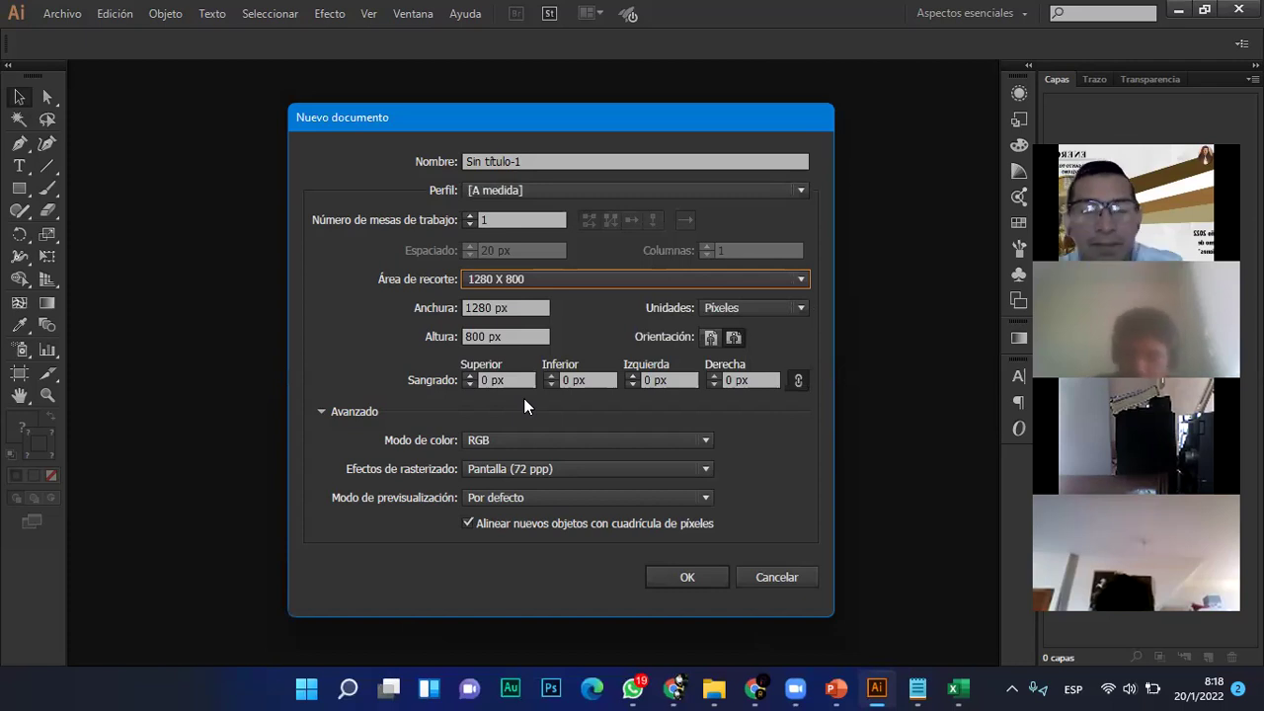
click(681, 579)
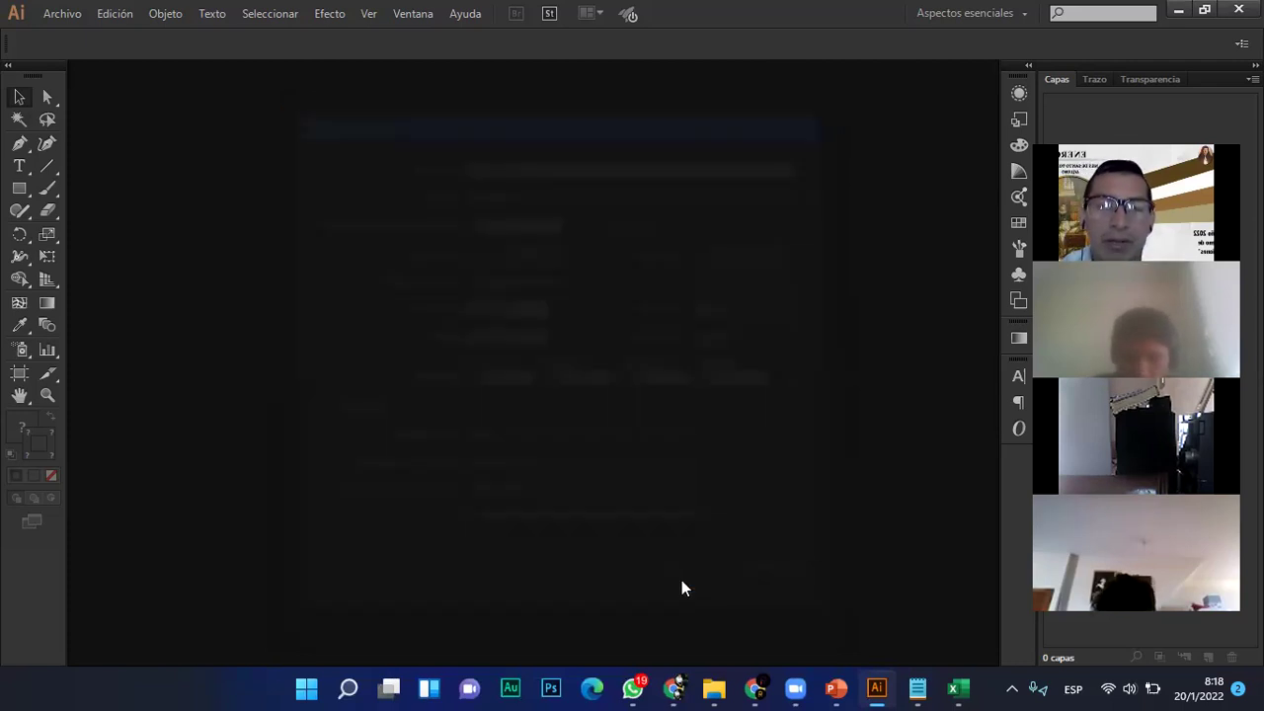
key(ctrl+minus)
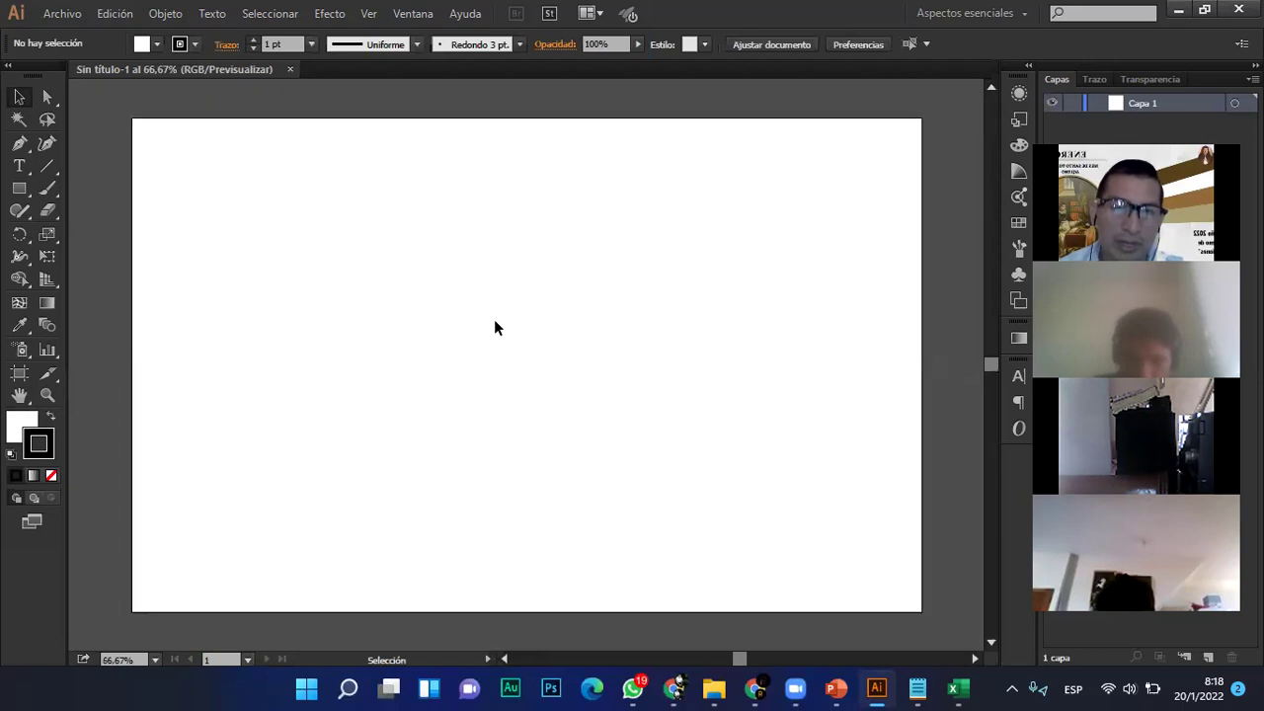
- Place the bald eagle PNG from Descargas across the middle of the artboard, and expand Capa 1 to list its contents
click(49, 18)
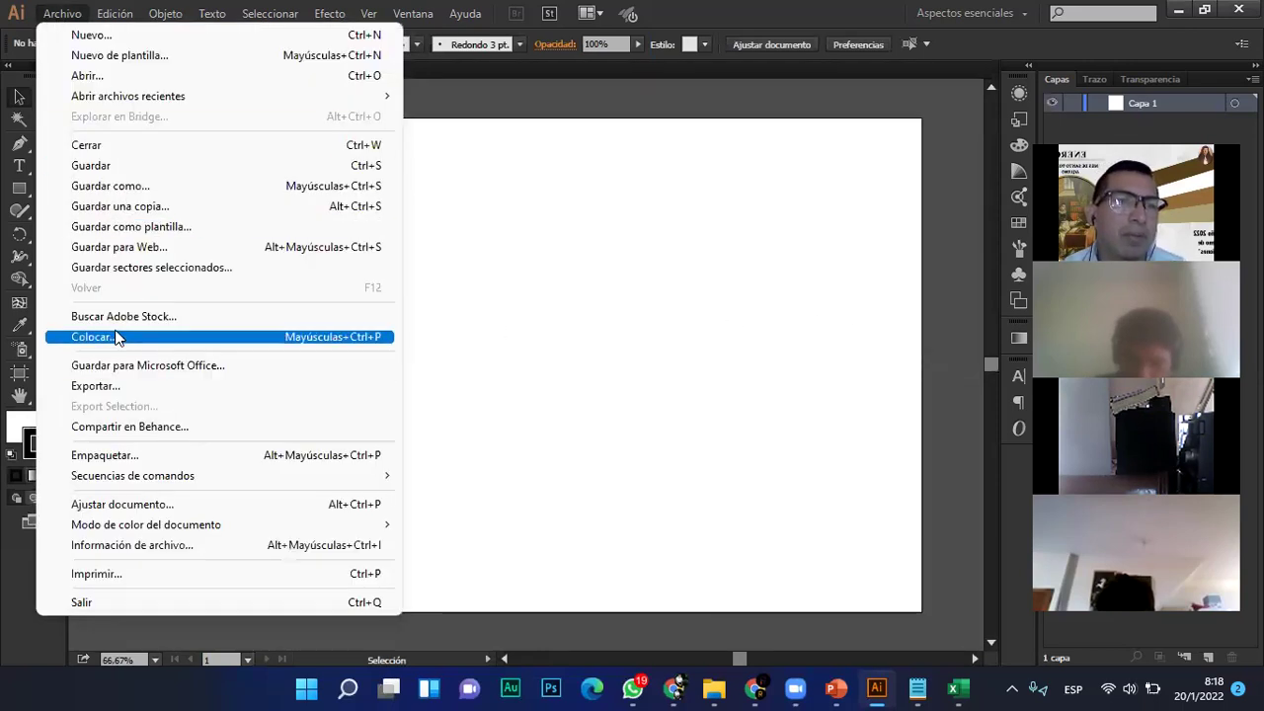
click(77, 338)
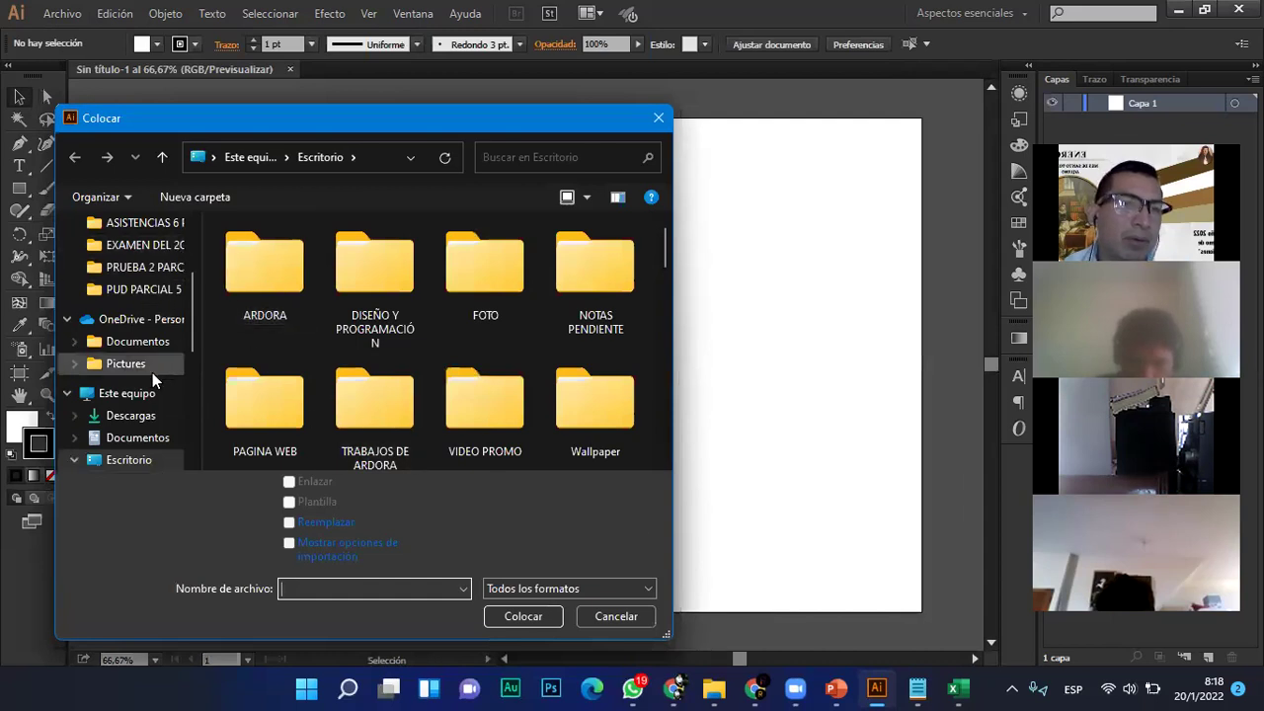
click(128, 416)
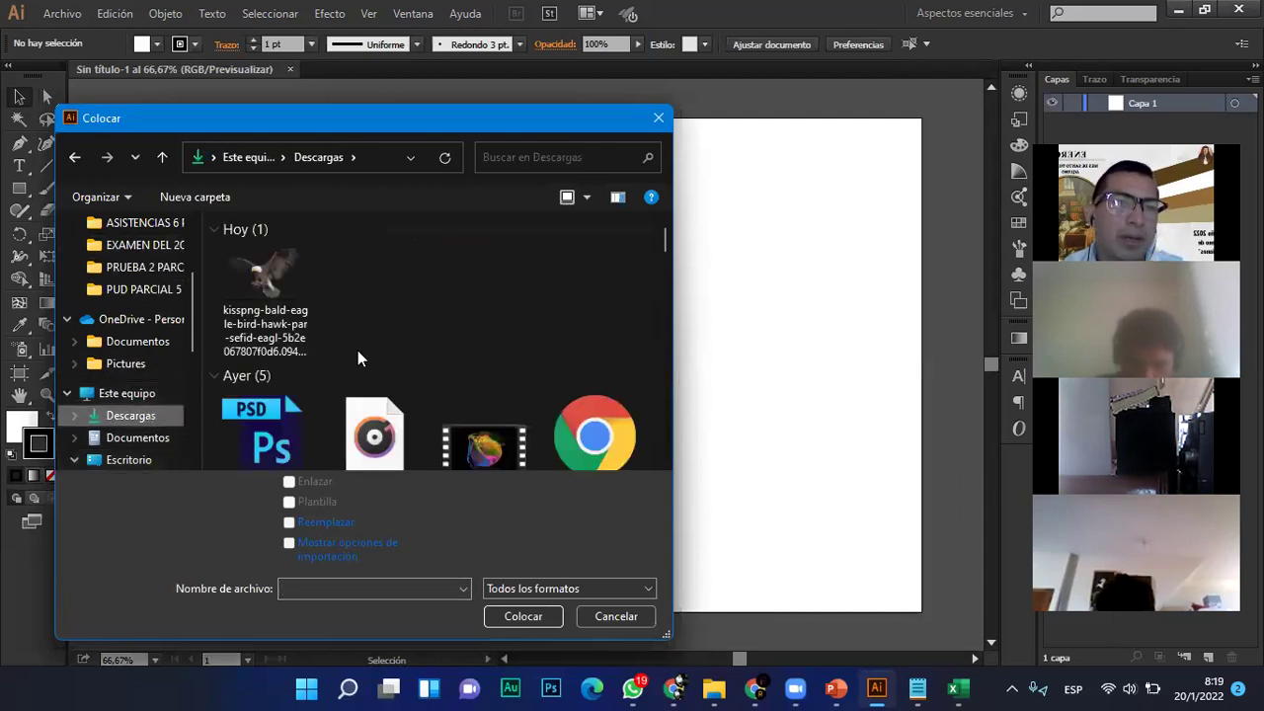
click(249, 287)
click(515, 618)
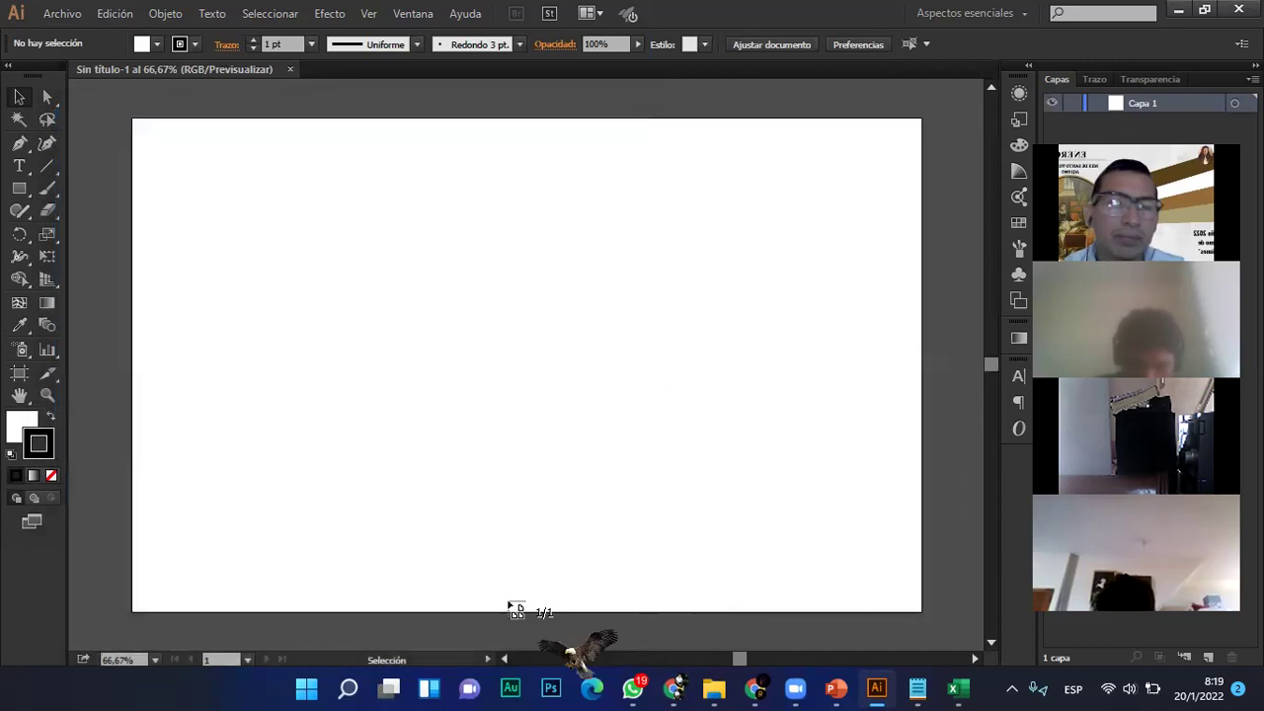
drag(277, 218, 851, 541)
drag(556, 480, 546, 438)
drag(542, 430, 537, 431)
click(839, 312)
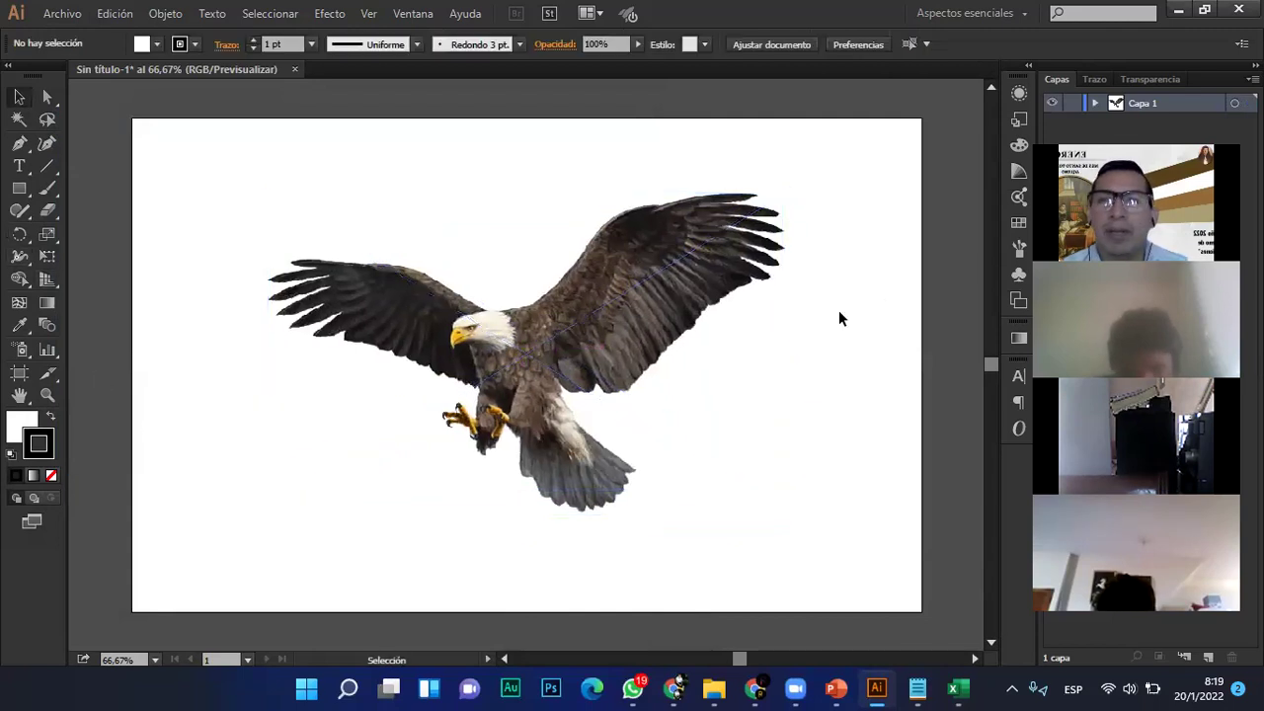
click(1094, 103)
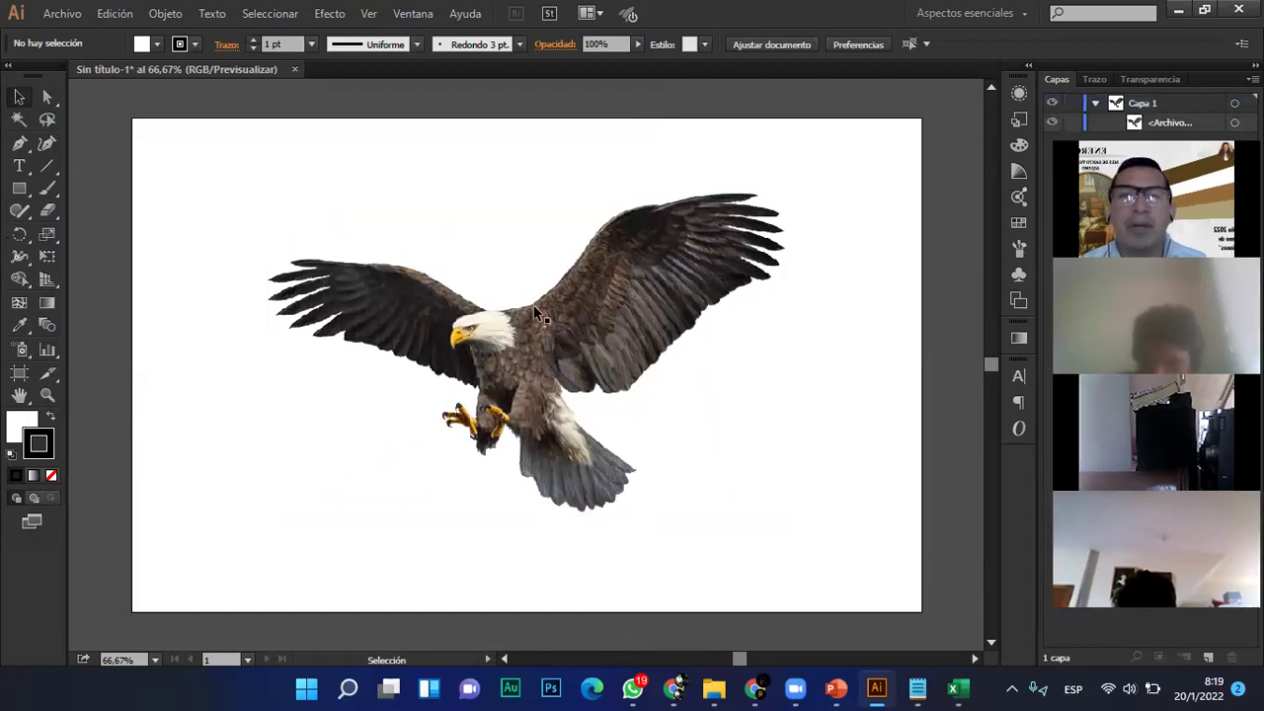
drag(576, 340, 566, 361)
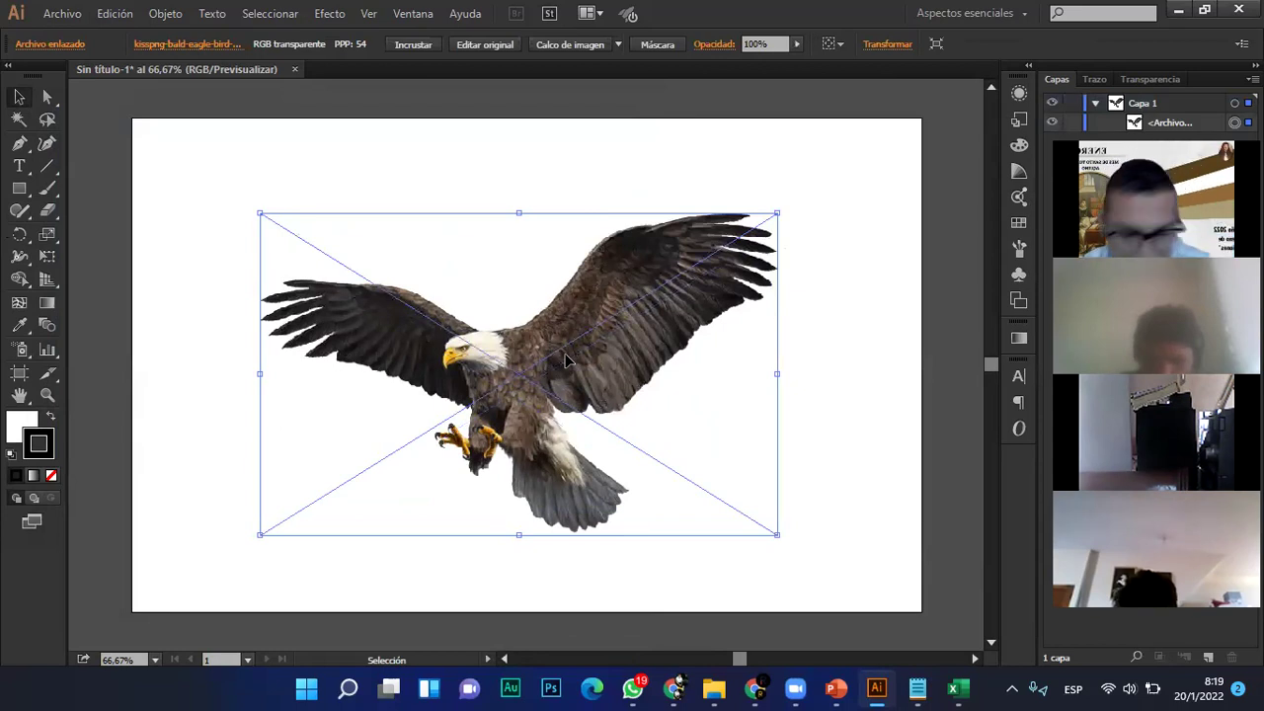
scroll(566, 355, up, 10)
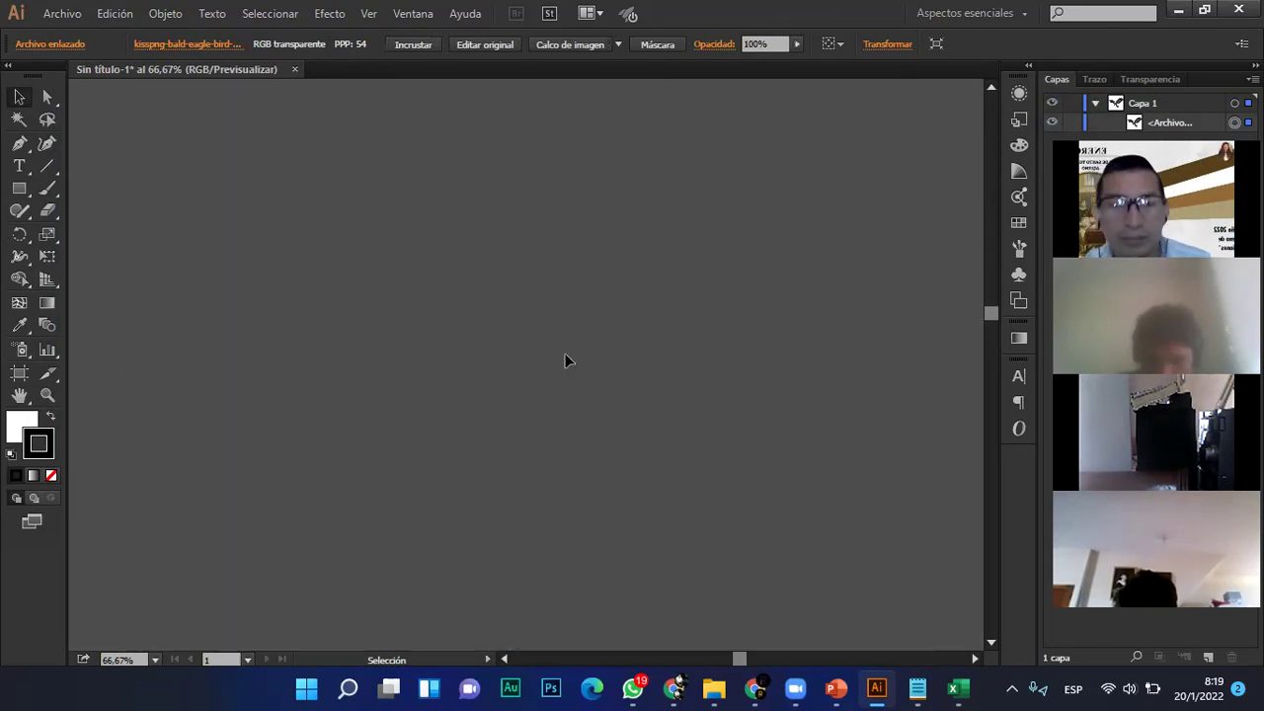
scroll(565, 360, down, 4)
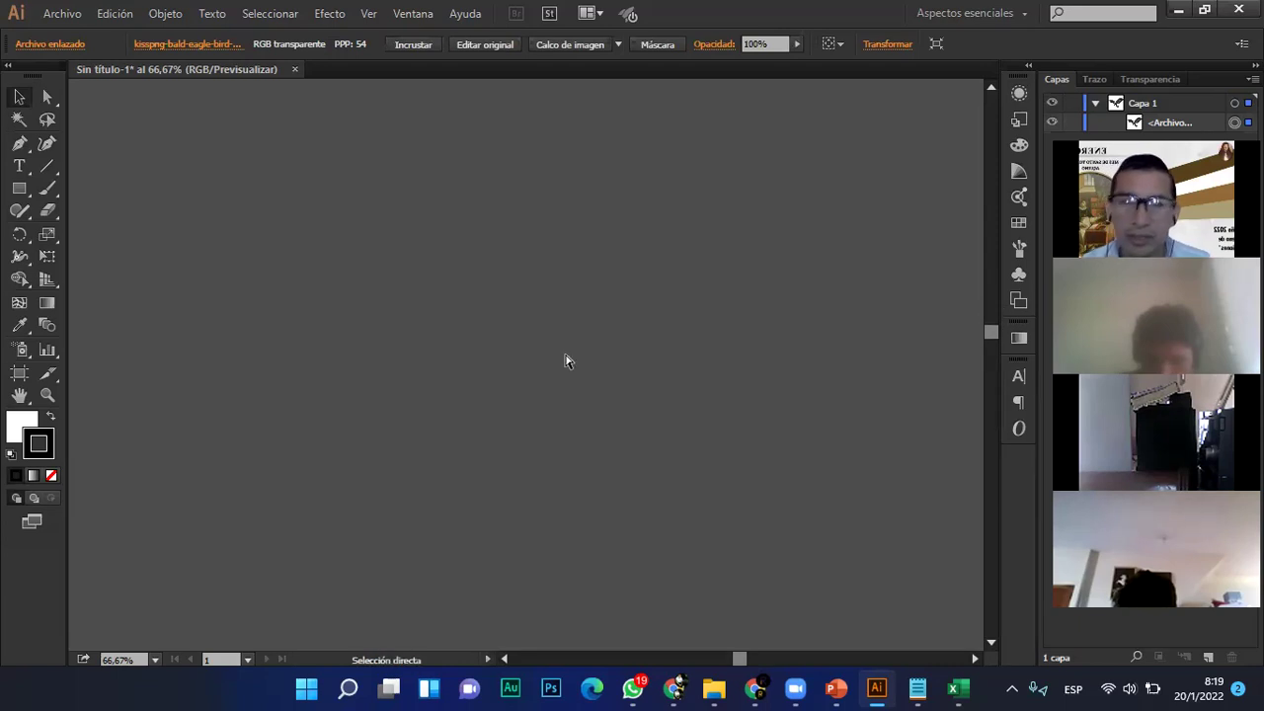
key(ctrl+minus)
key(ctrl+minus)
key(ctrl+minus)
key(space)
drag(553, 520, 564, 239)
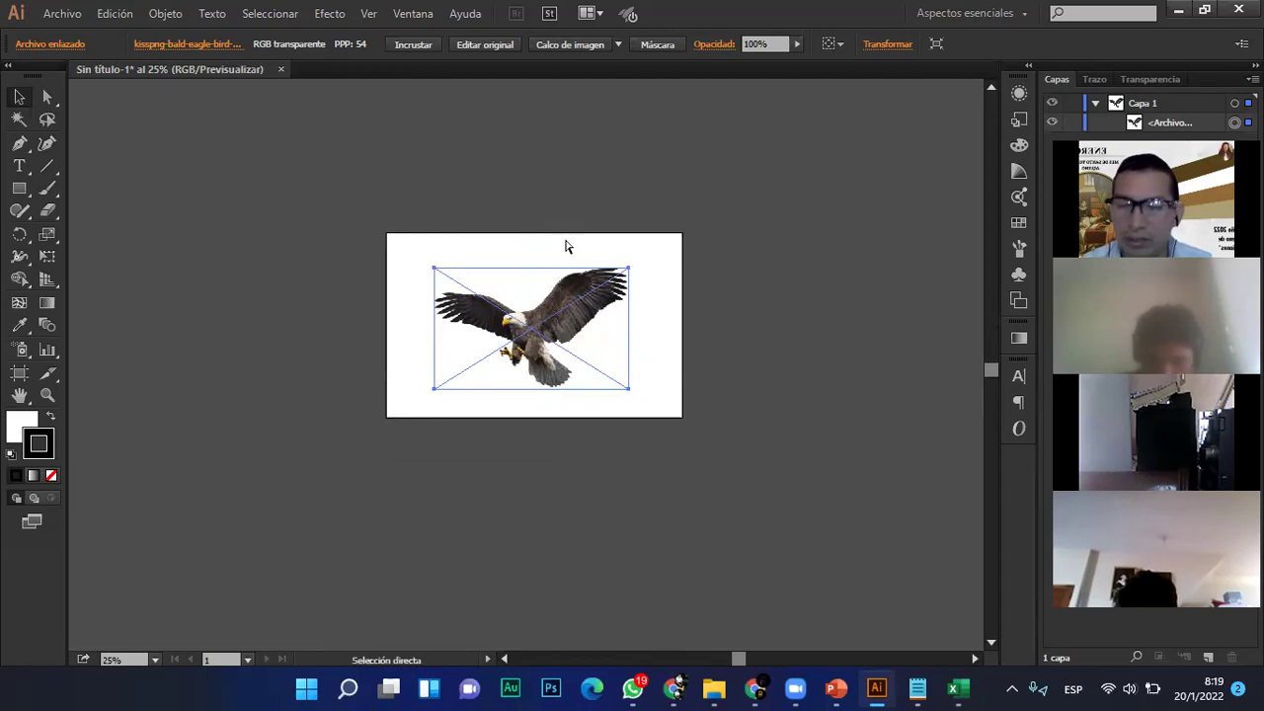
key(ctrl+plus)
key(ctrl+plus)
key(ctrl+plus)
key(ctrl+plus)
key(ctrl+minus)
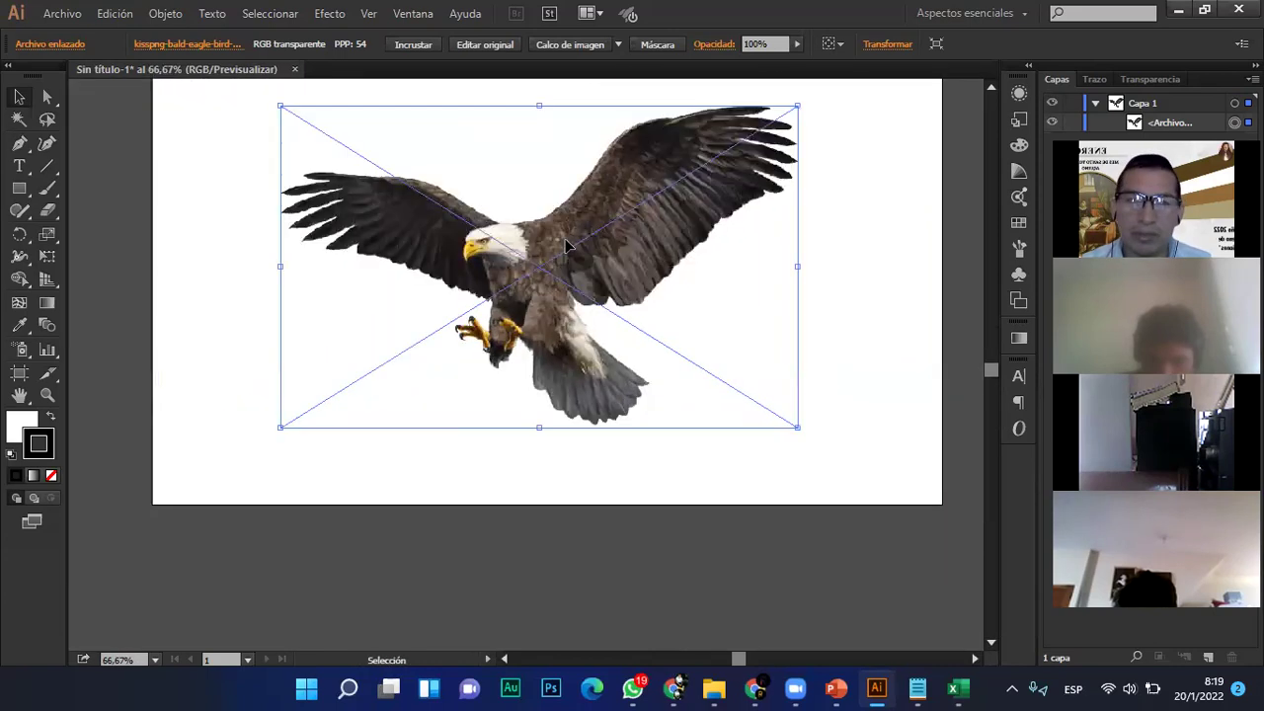
scroll(564, 245, up, 3)
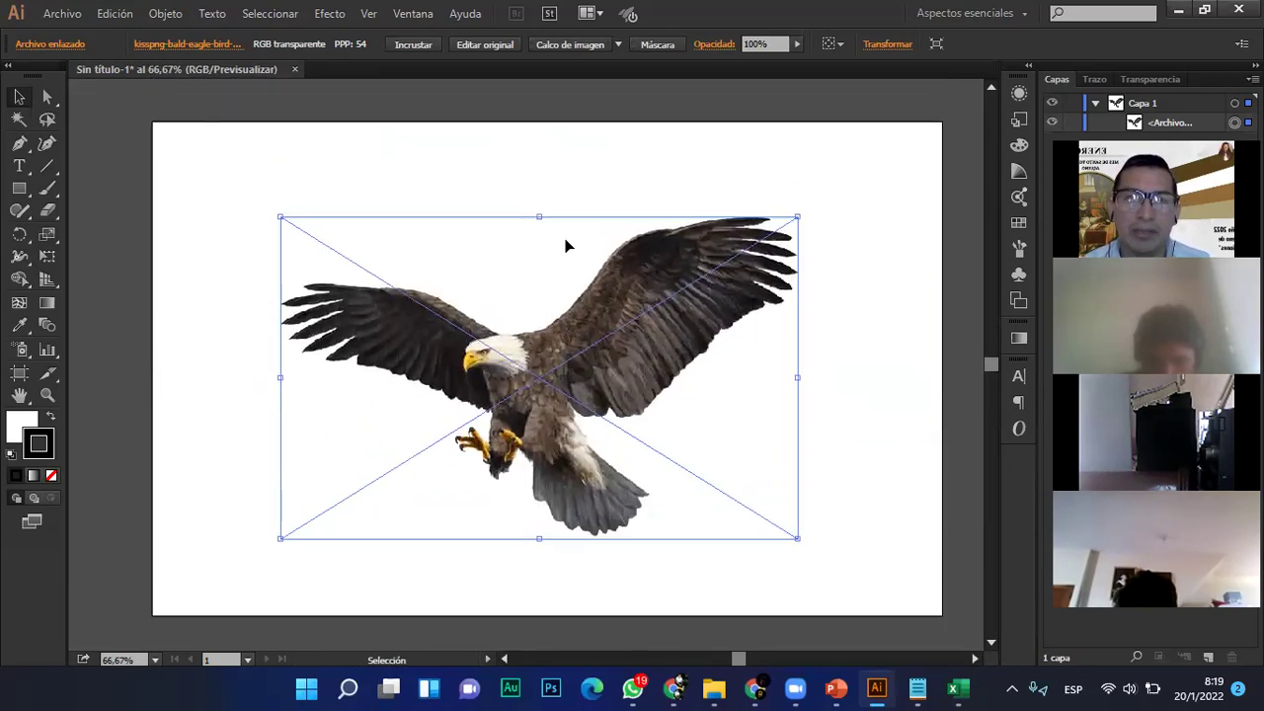
key(ctrl+minus)
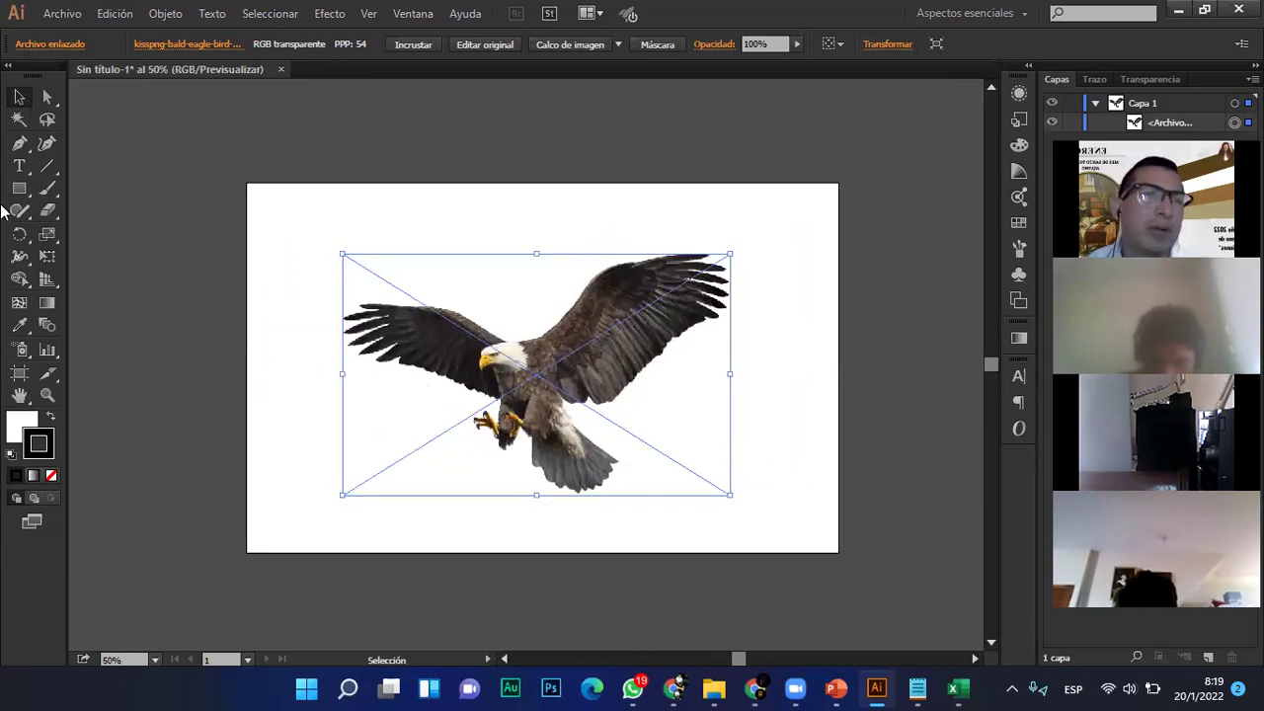
- Add the person's first name and surname as two lines of centre-aligned text over the eagle, enlarged to 150 pt
click(18, 166)
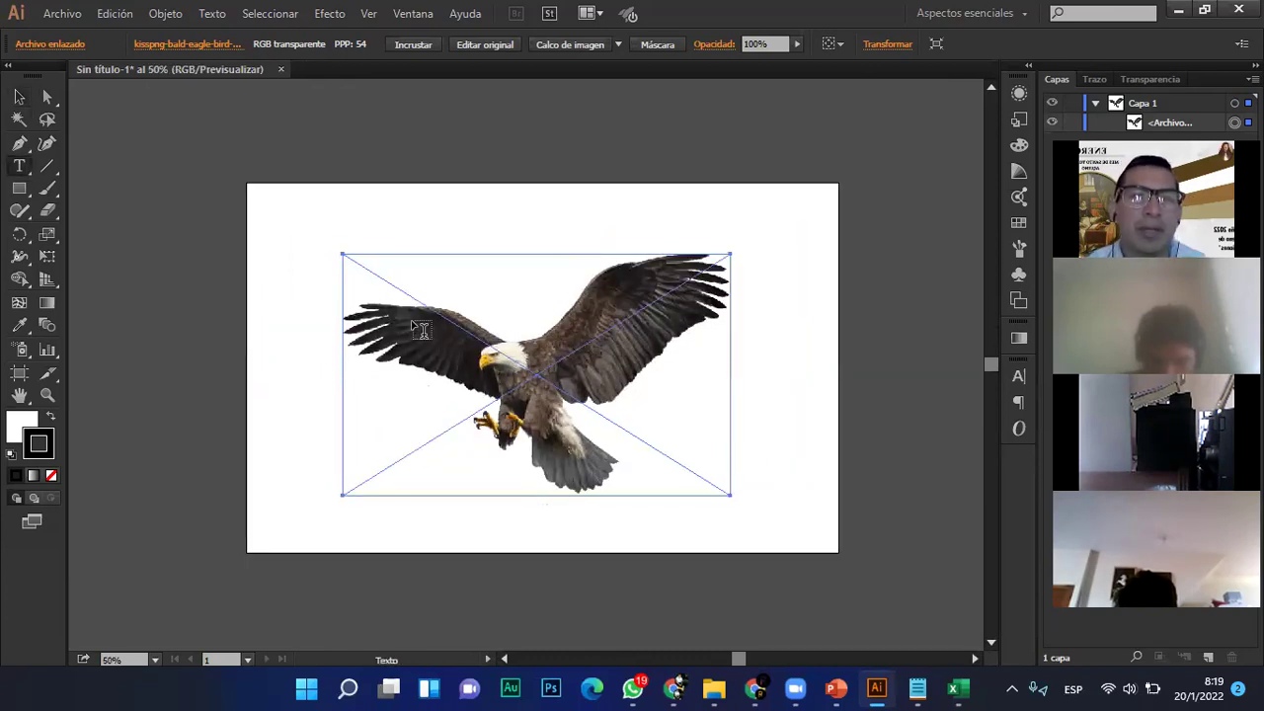
click(563, 316)
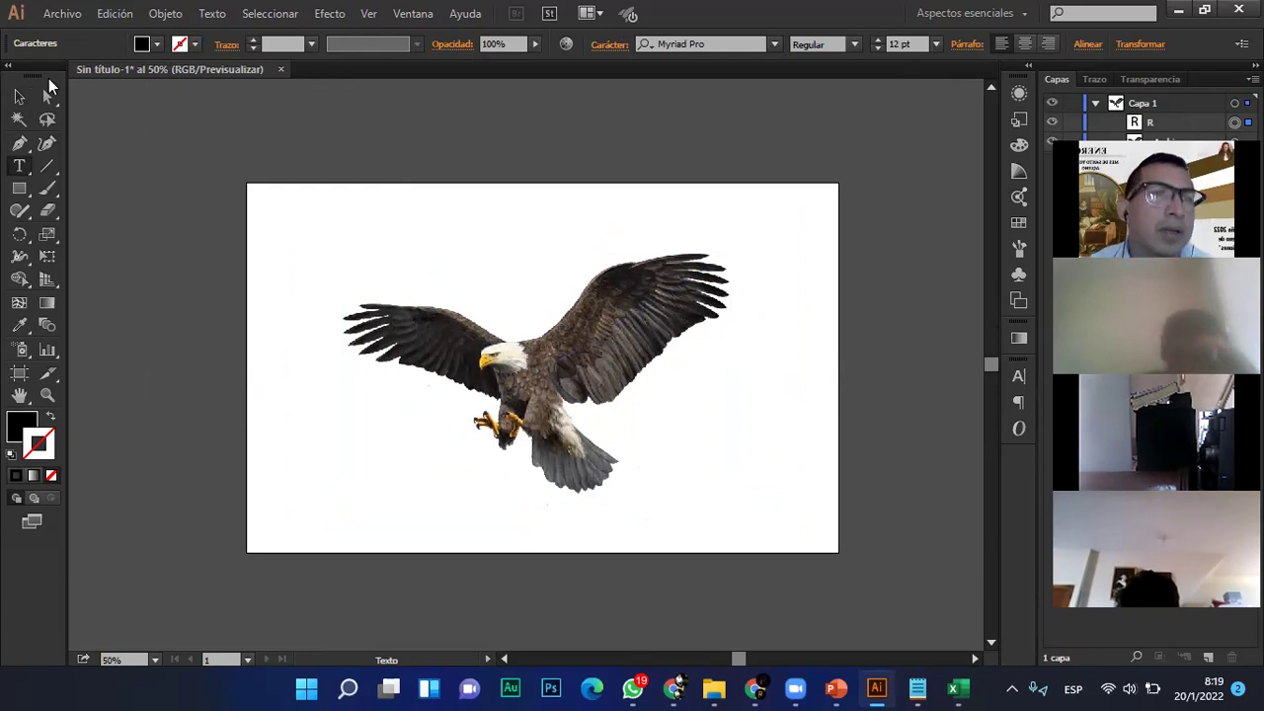
text(ICARDO)
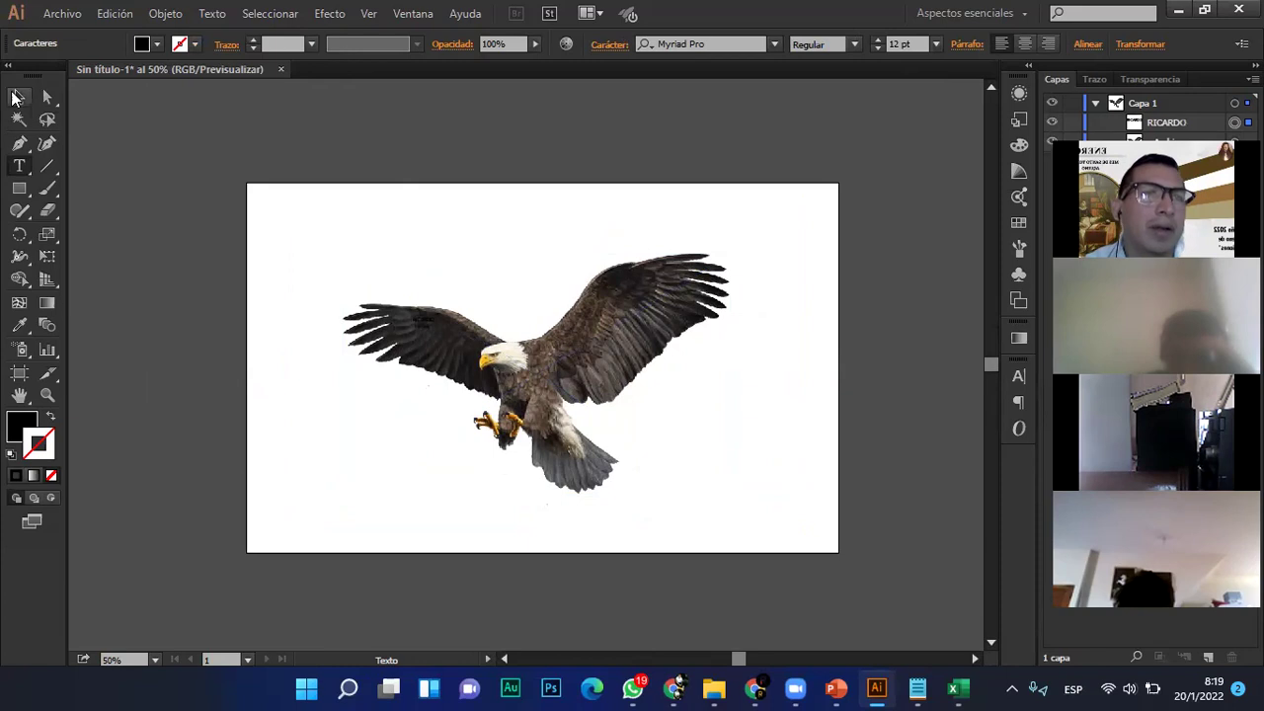
click(19, 96)
drag(441, 330, 681, 478)
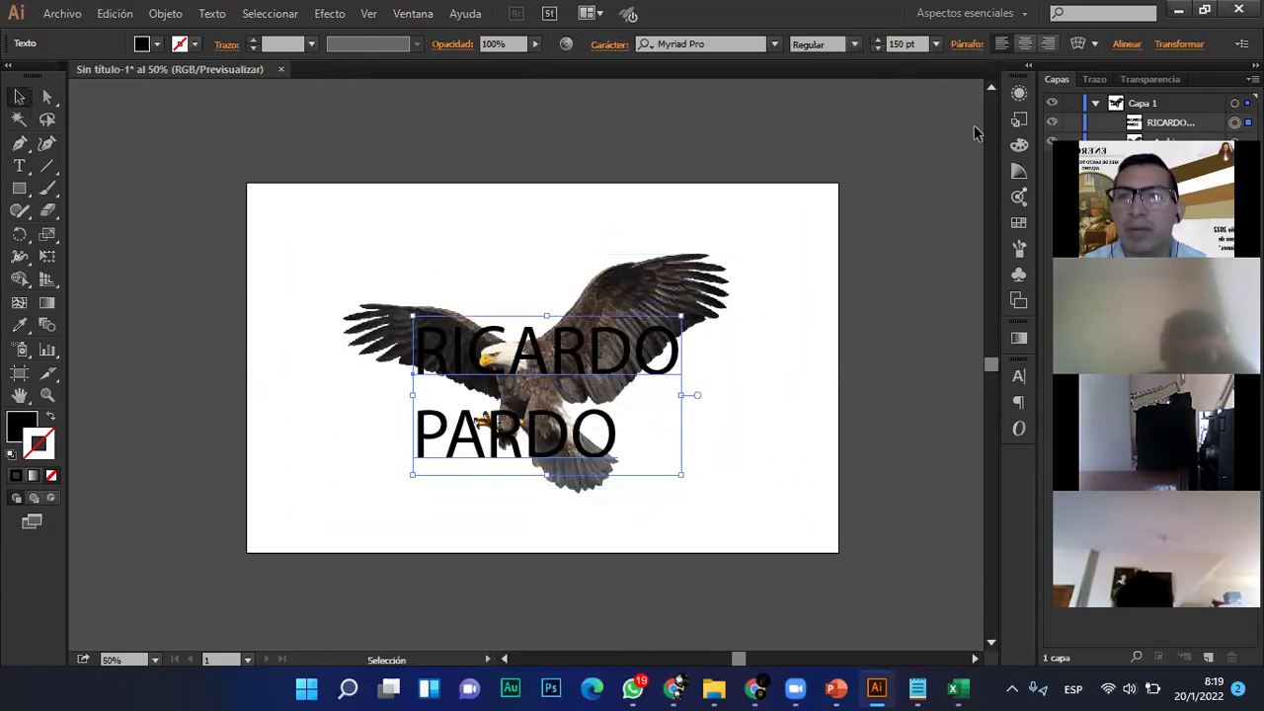
key(ctrl+shift+c)
drag(460, 431, 577, 419)
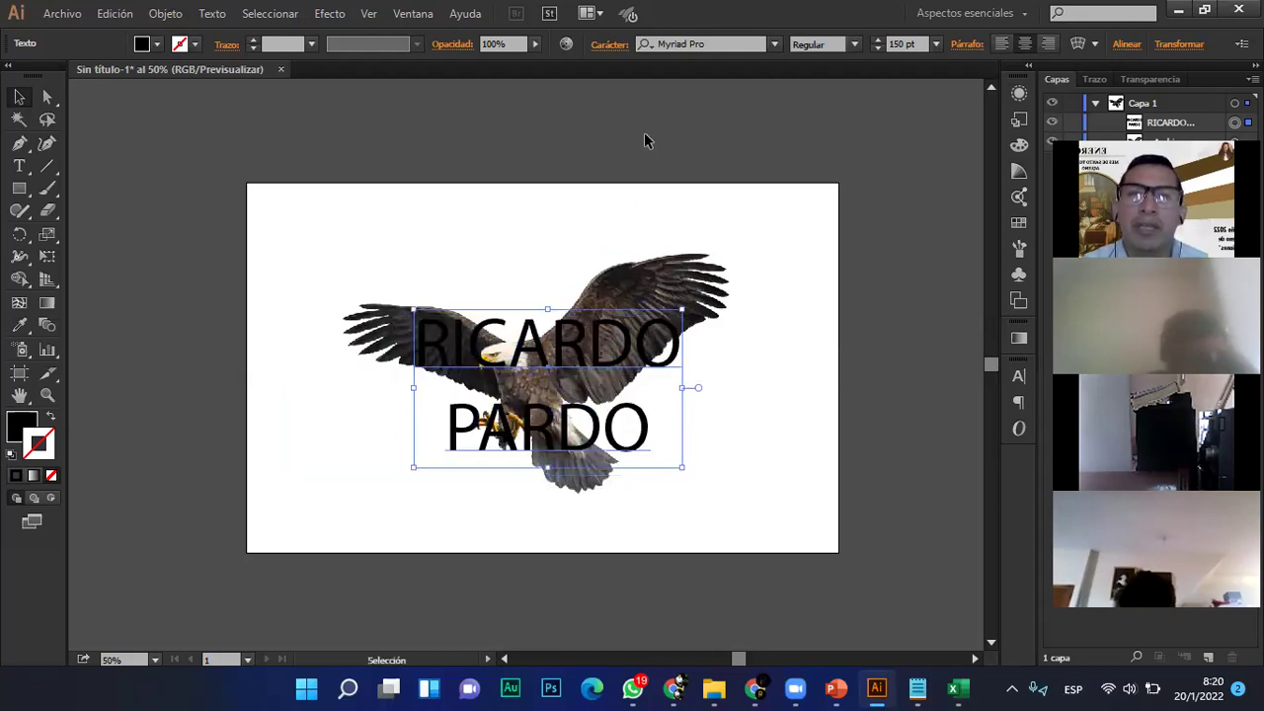
- Set the font of the two-line name text to Ebrima Bold
click(737, 43)
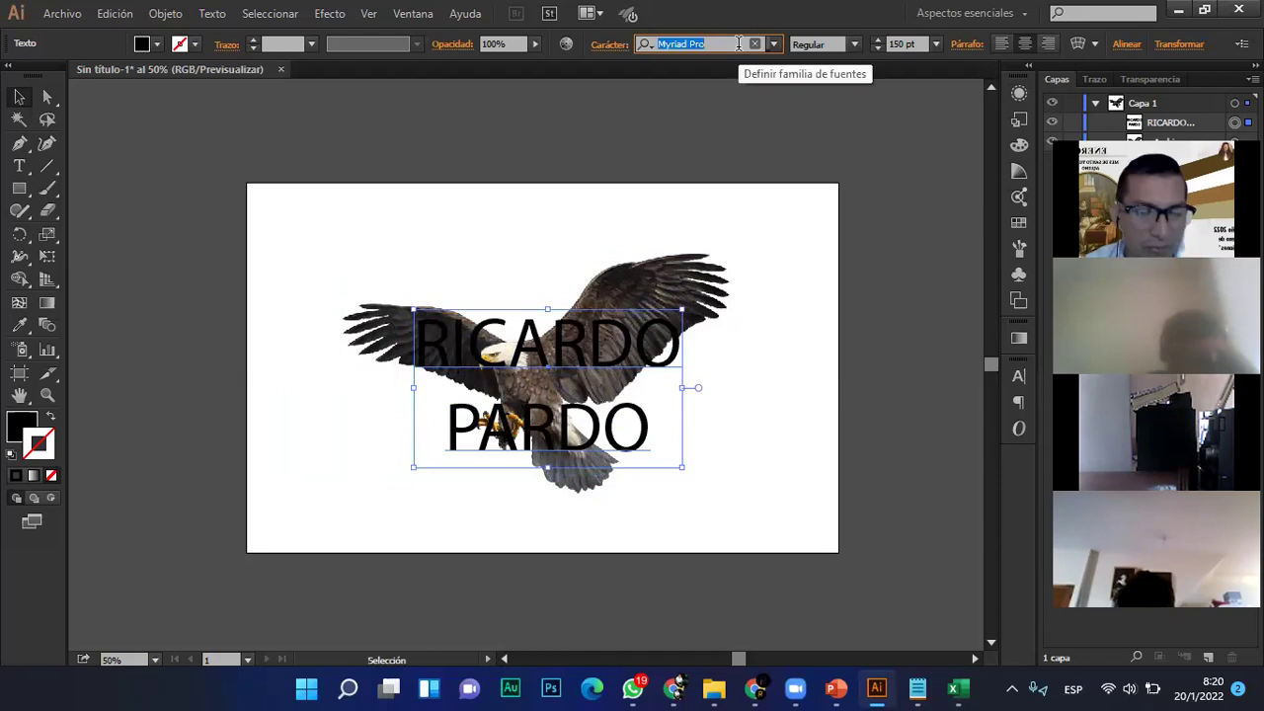
text(IM)
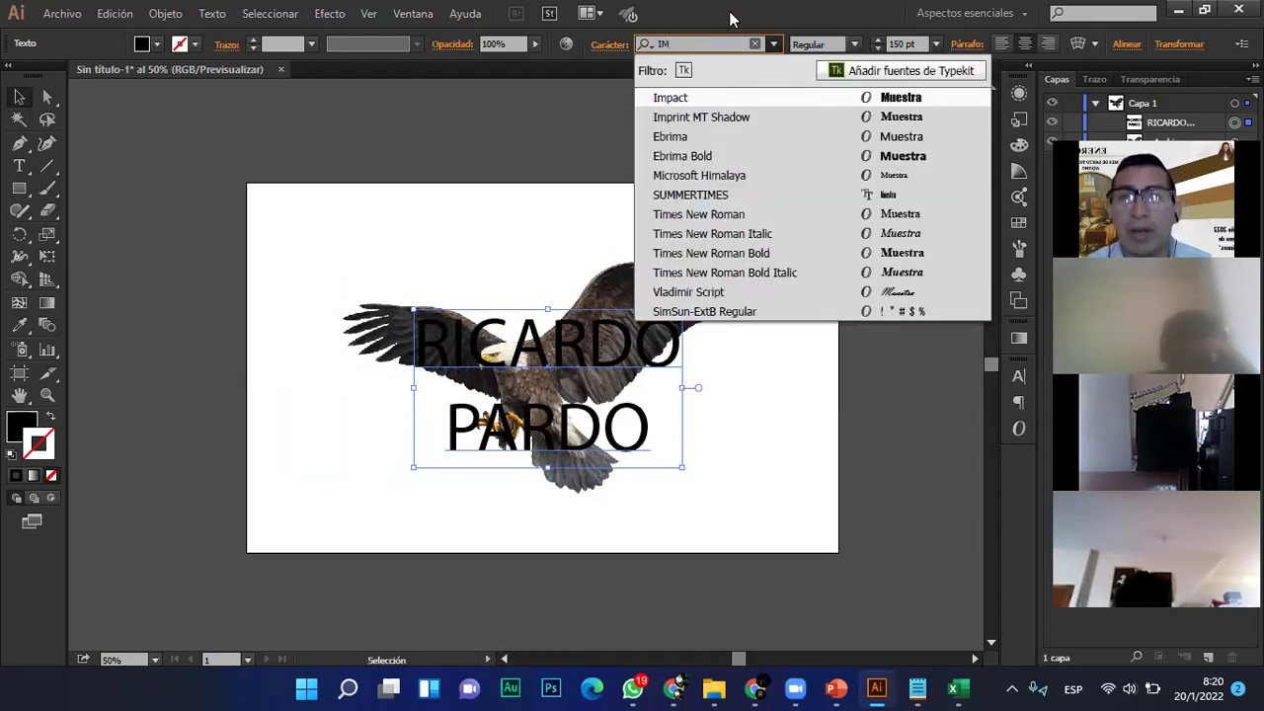
click(718, 158)
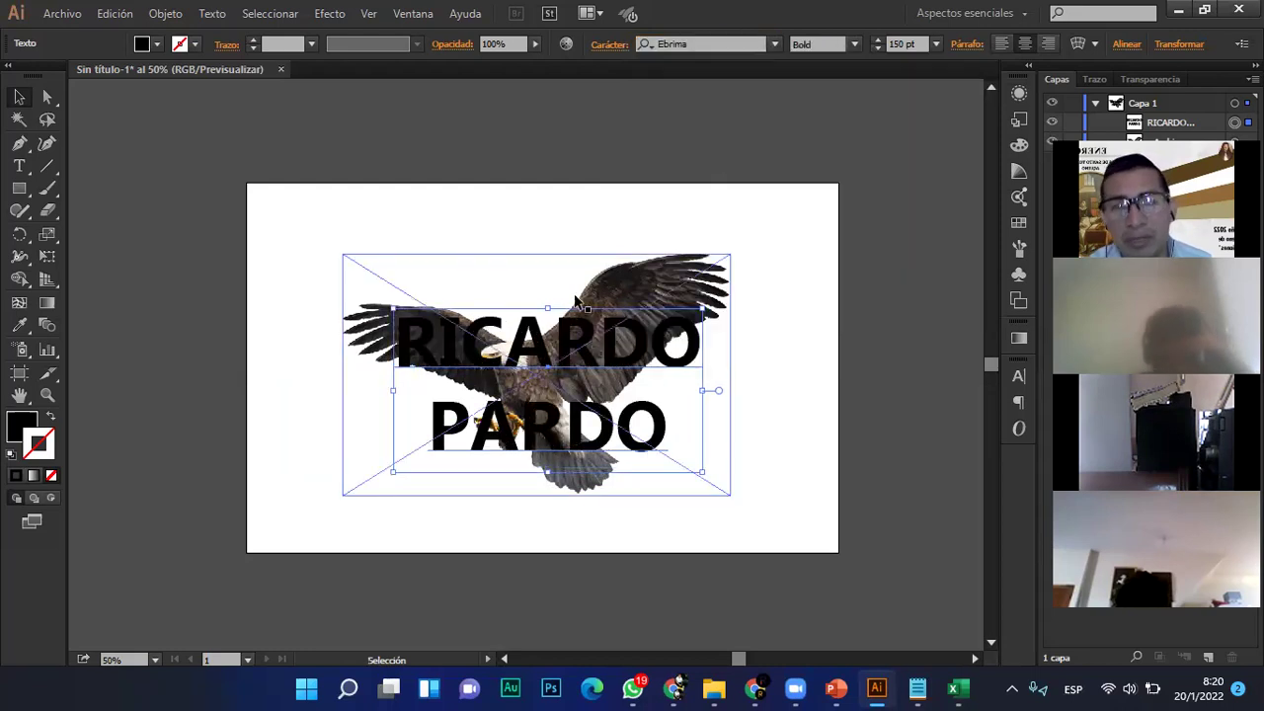
- Change the font of the two-line name text to Impact
click(695, 43)
text(IMP)
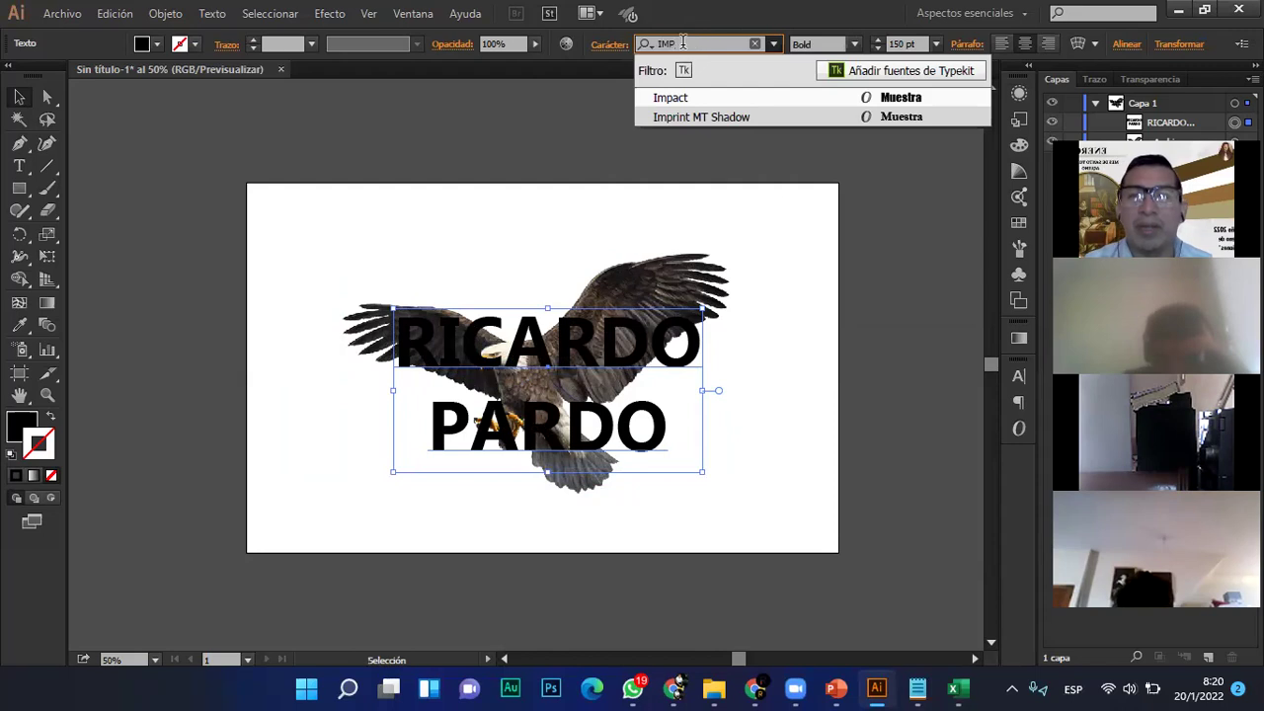
click(687, 98)
- Enlarge the Impact name text to about 158 pt, centre it over the eagle's body, and deselect it
mouse_move(568, 346)
mouse_down()
mouse_move(561, 362)
mouse_move(579, 353)
mouse_up()
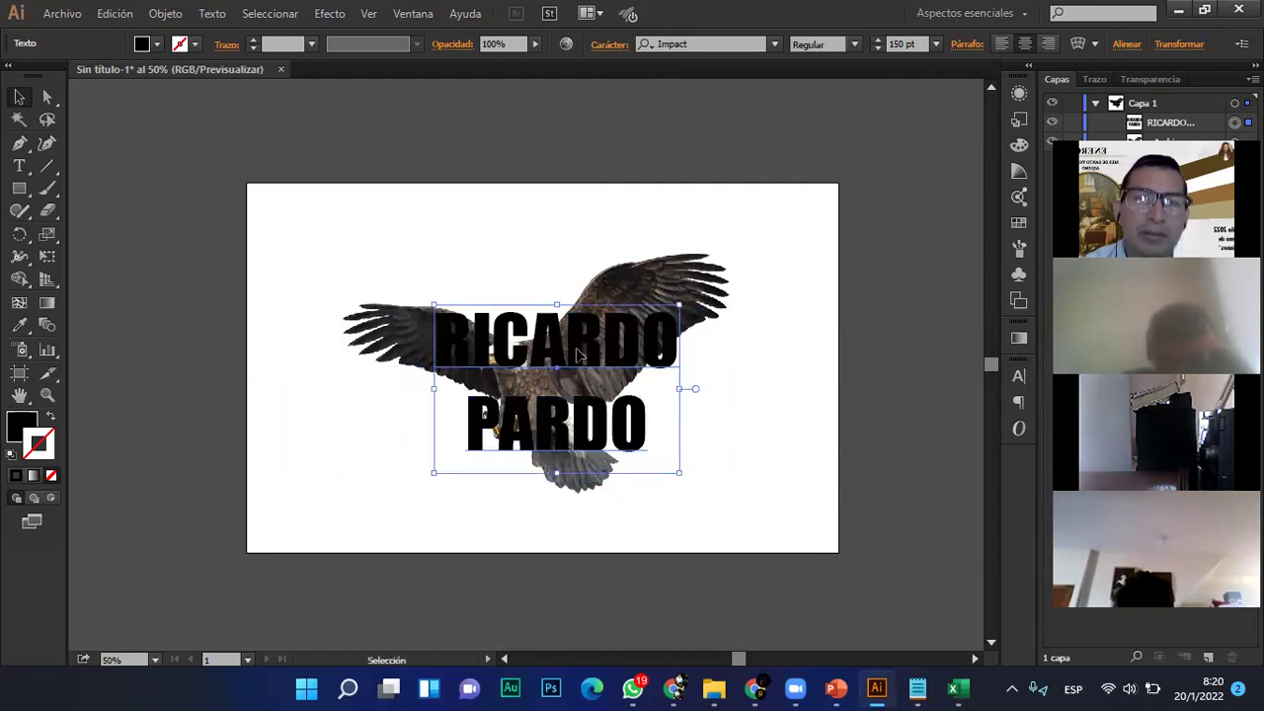
drag(680, 472, 699, 485)
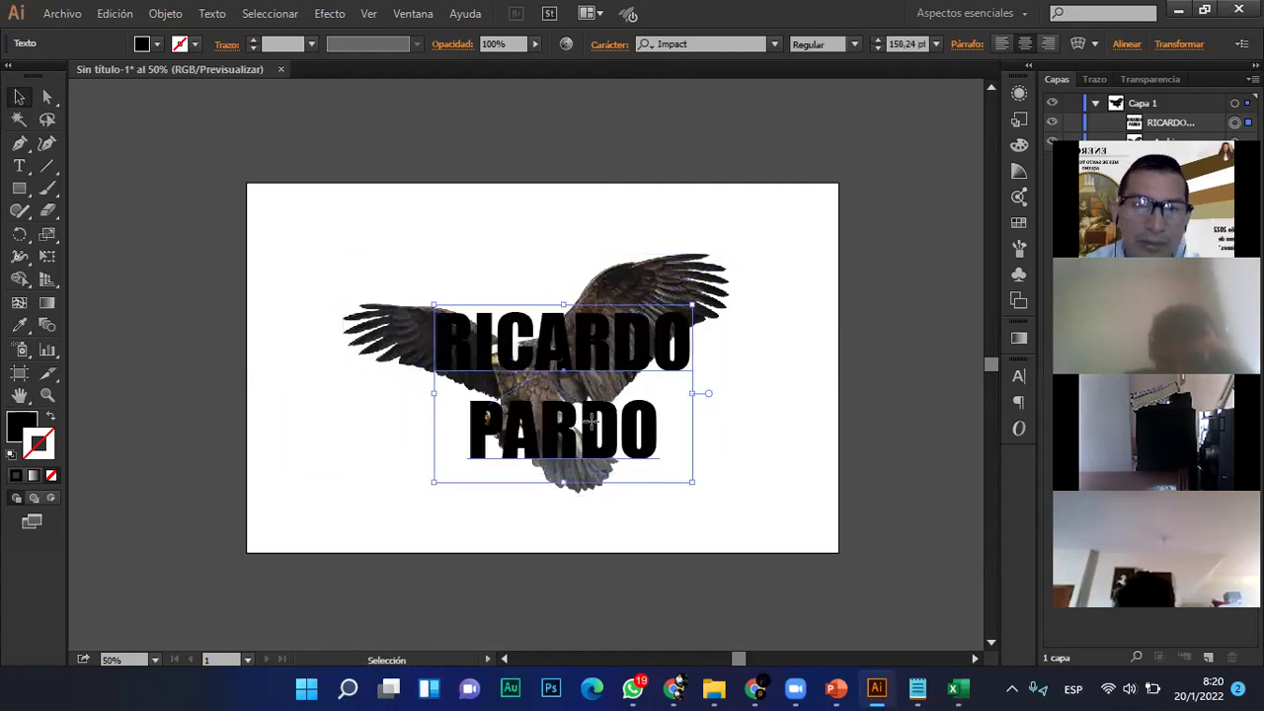
drag(593, 428, 582, 424)
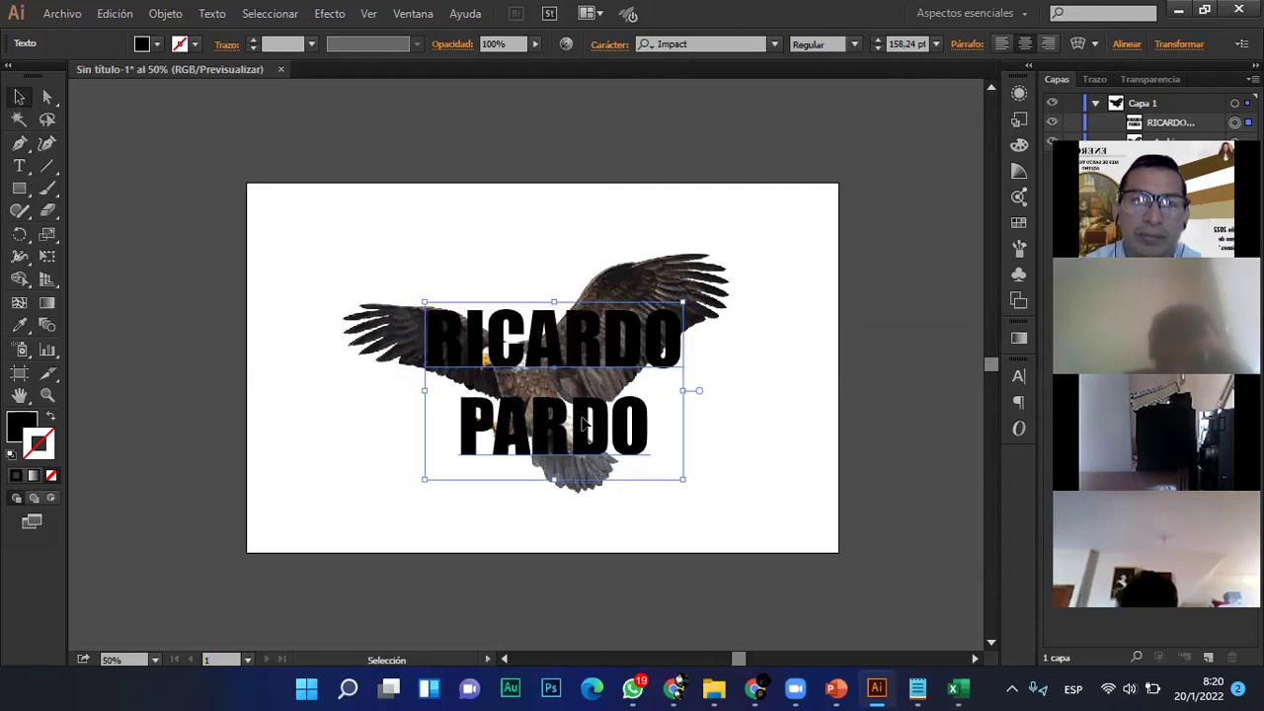
click(789, 405)
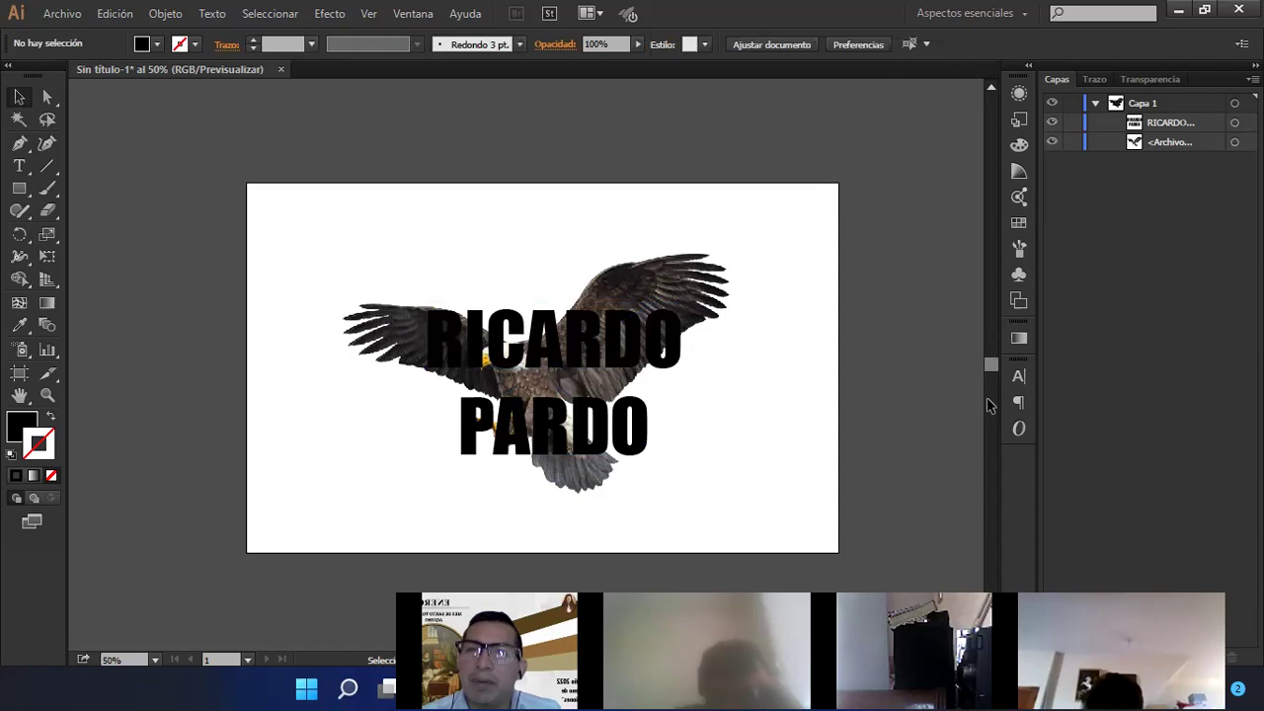
scroll(957, 367, down, 1)
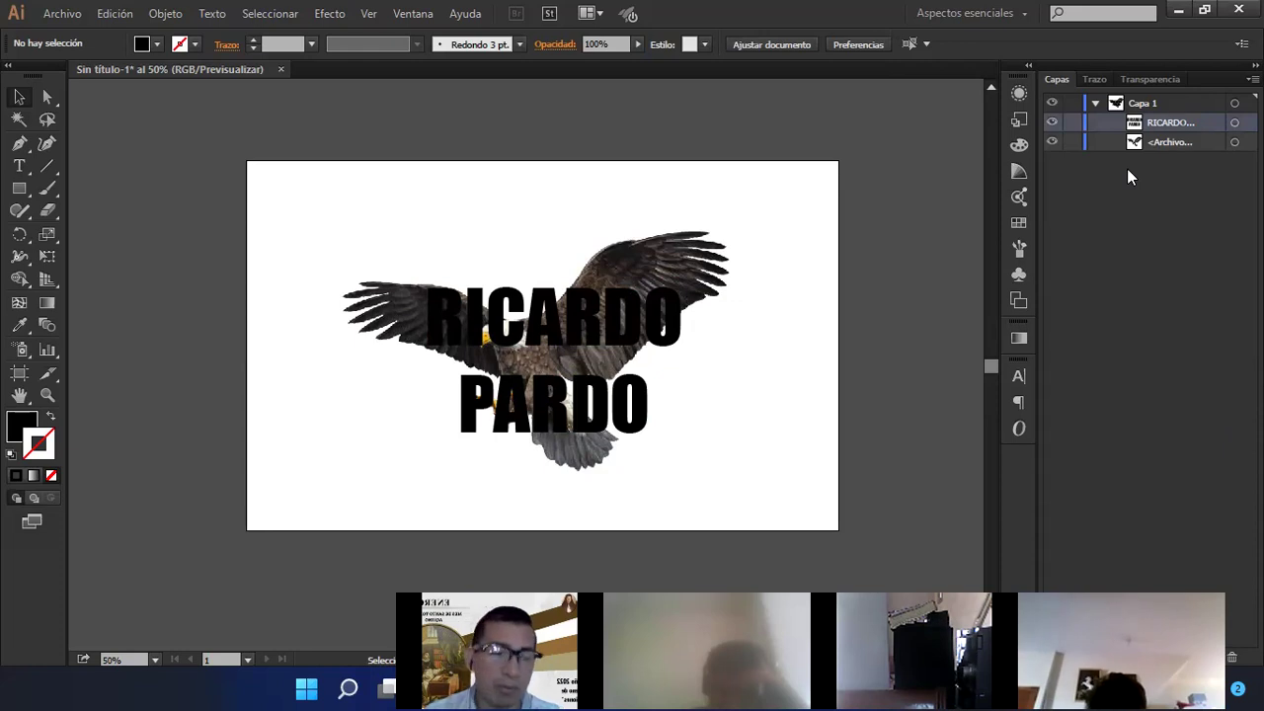
click(1234, 121)
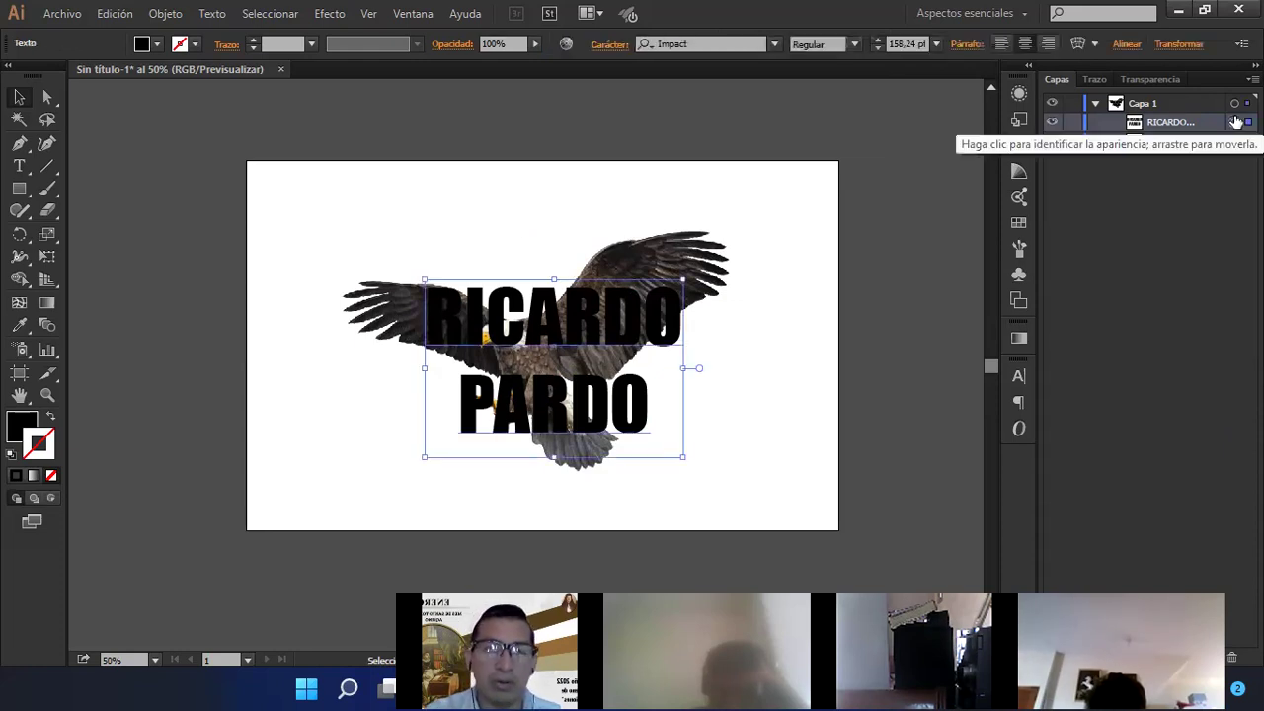
key(ctrl+v)
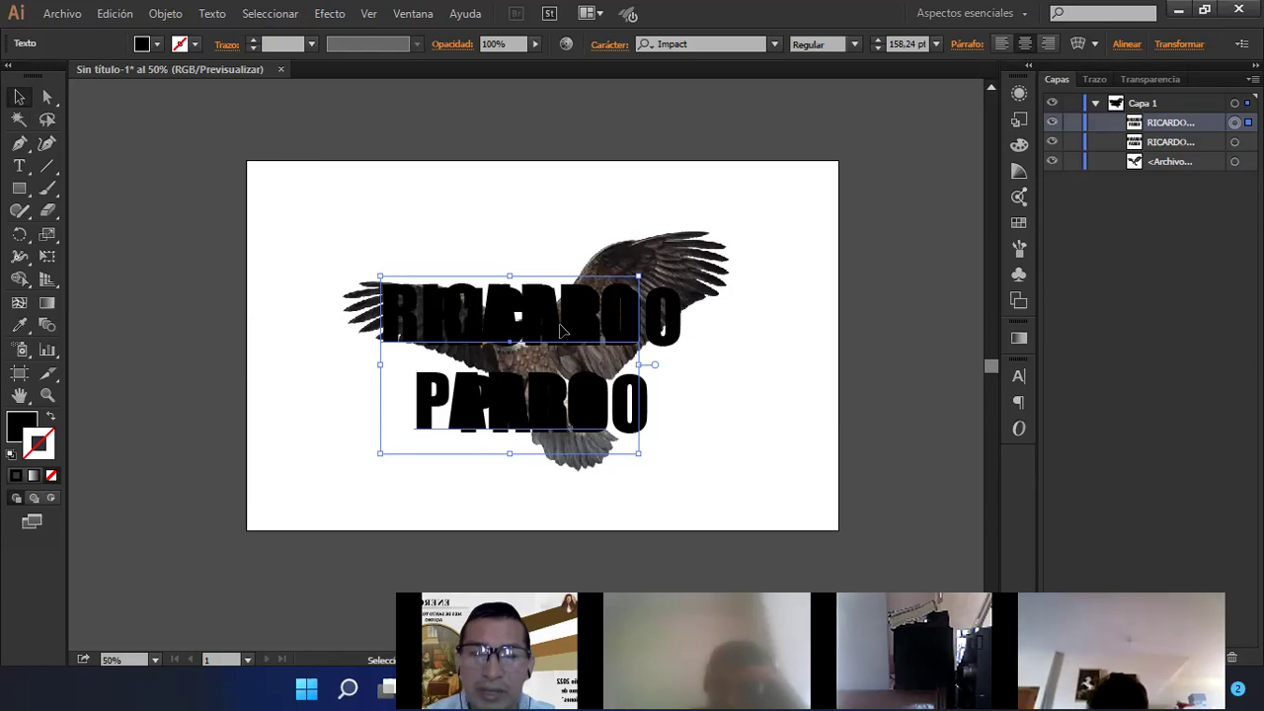
key(Delete)
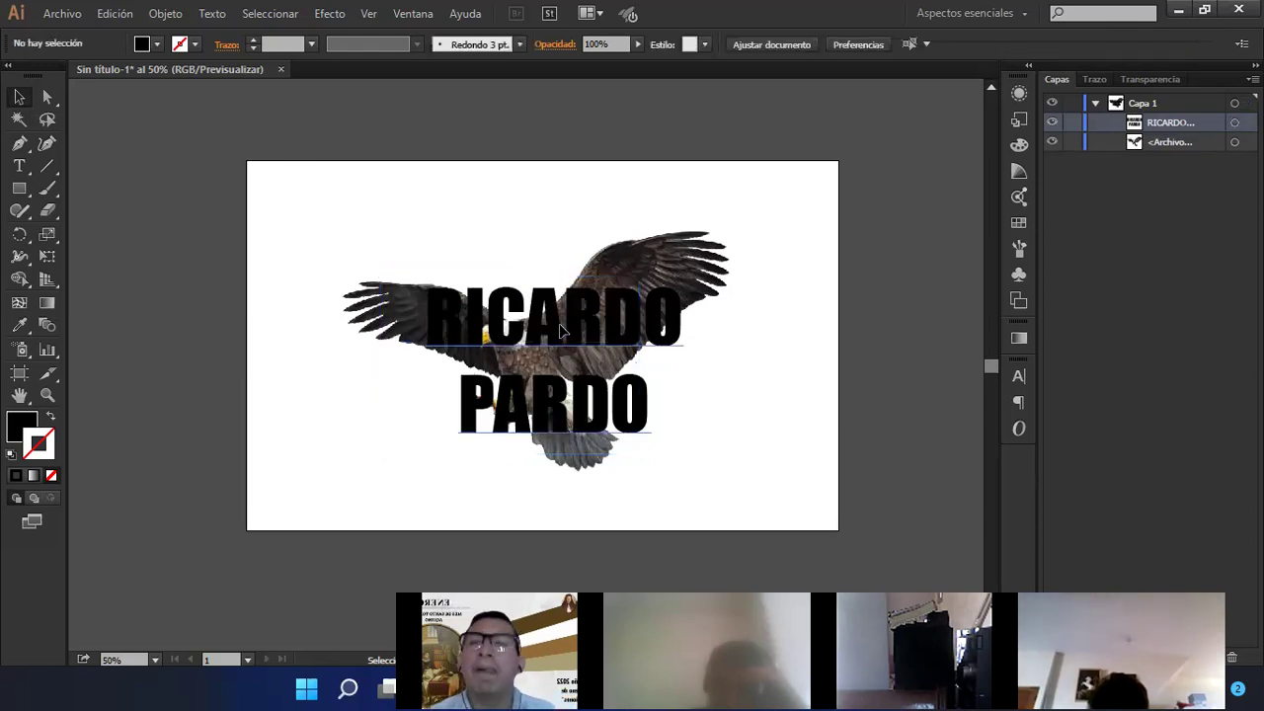
- Duplicate the name text in place, stack the copy beneath the eagle image, and lock both the eagle and that copy
click(1132, 181)
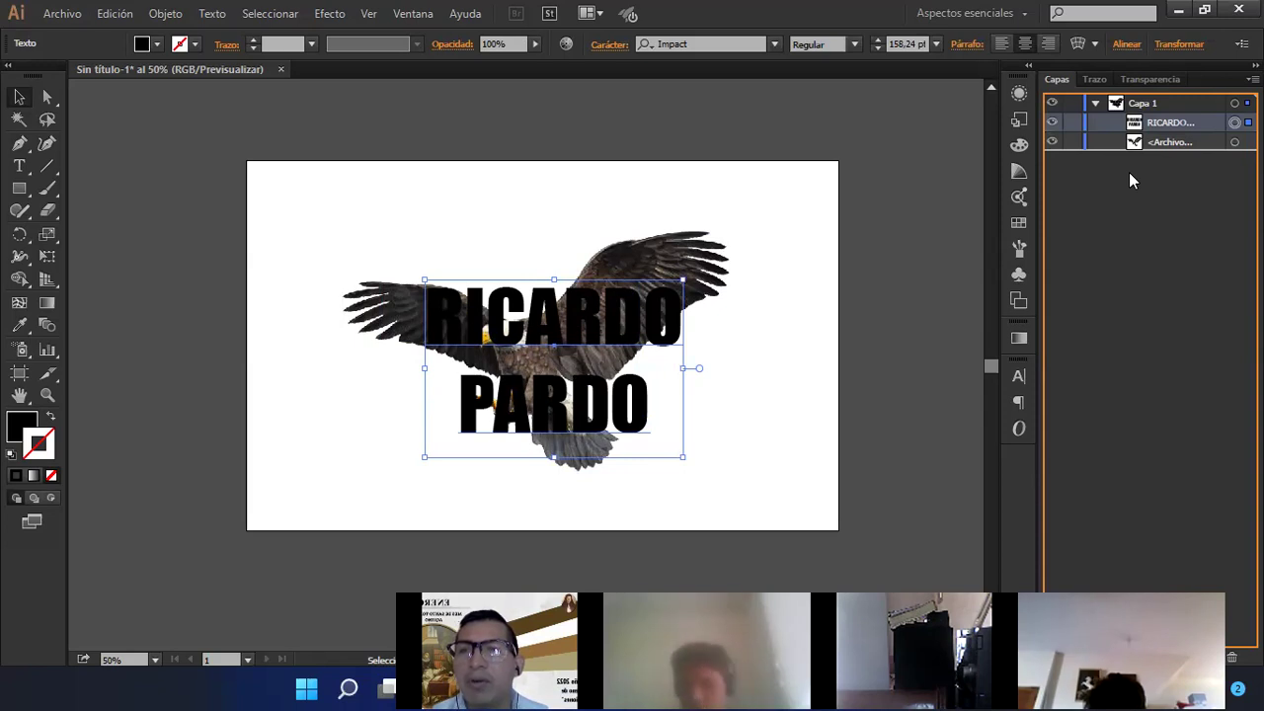
key(ctrl+c)
key(ctrl+b)
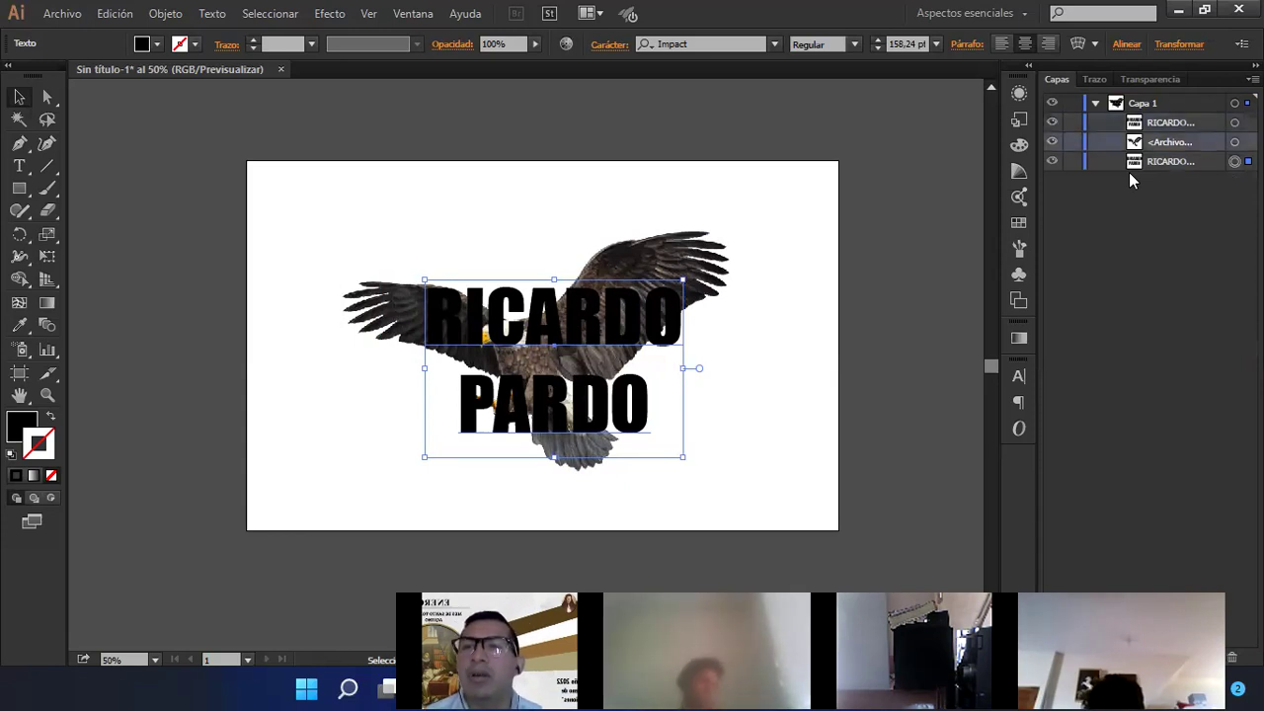
click(1070, 172)
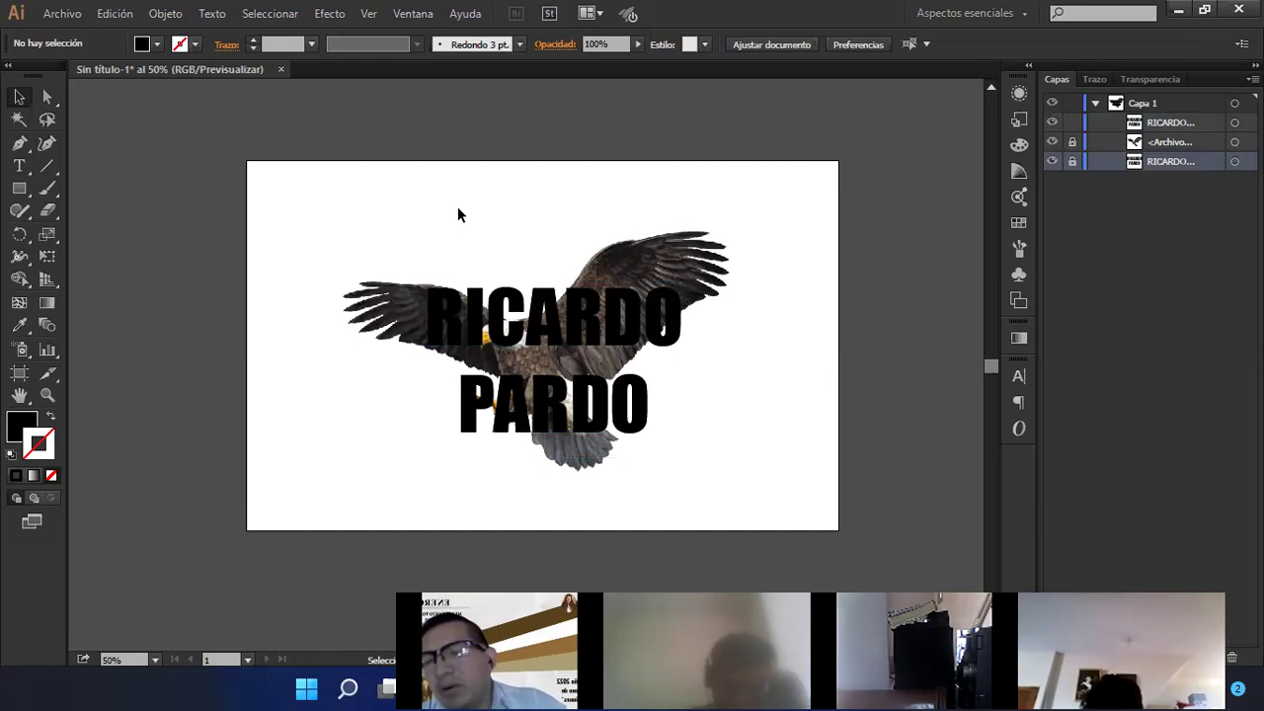
- Draw a closed six-sided black shape with the Pen tool covering the eagle's left wing tip up to the name's first letter
click(18, 145)
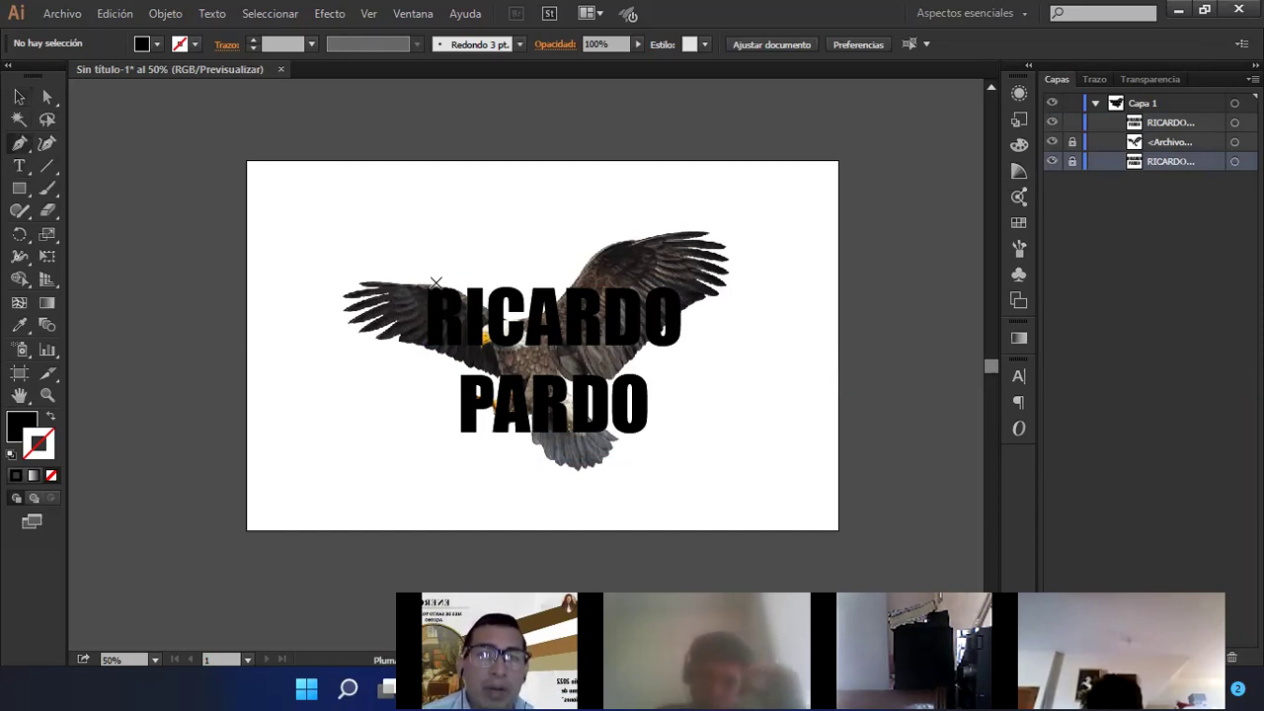
click(430, 357)
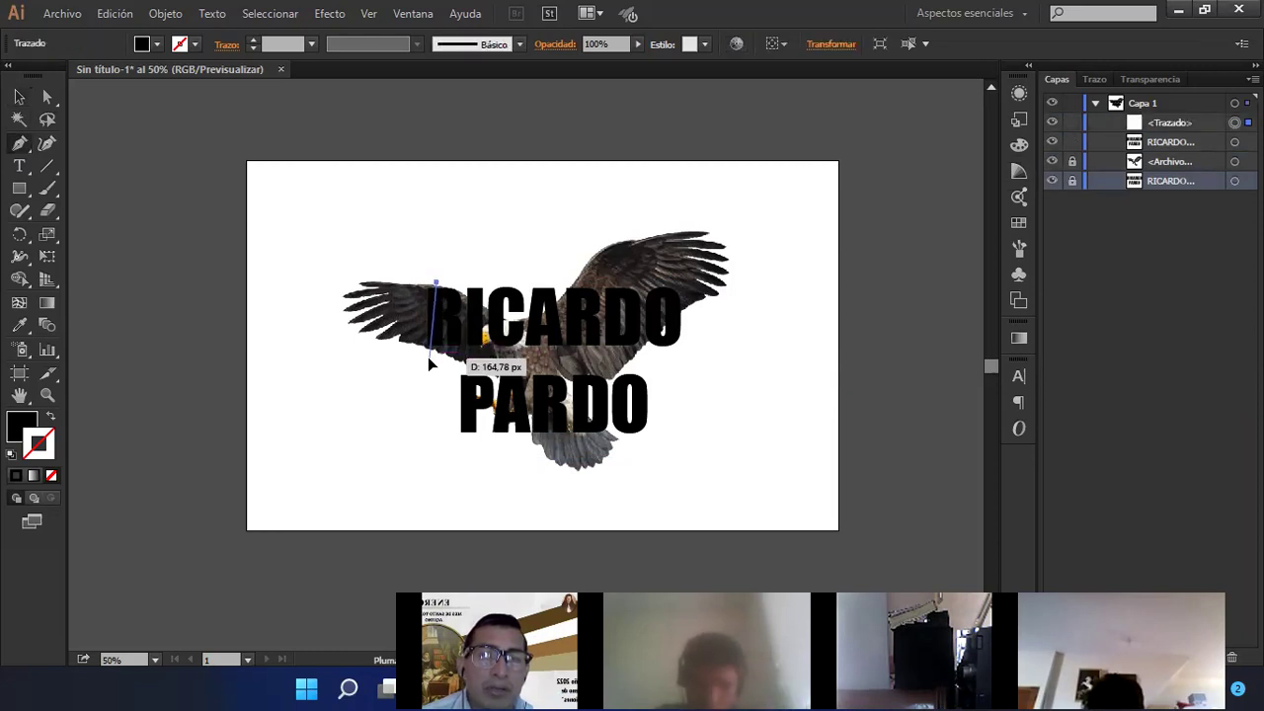
click(388, 358)
click(331, 345)
click(330, 290)
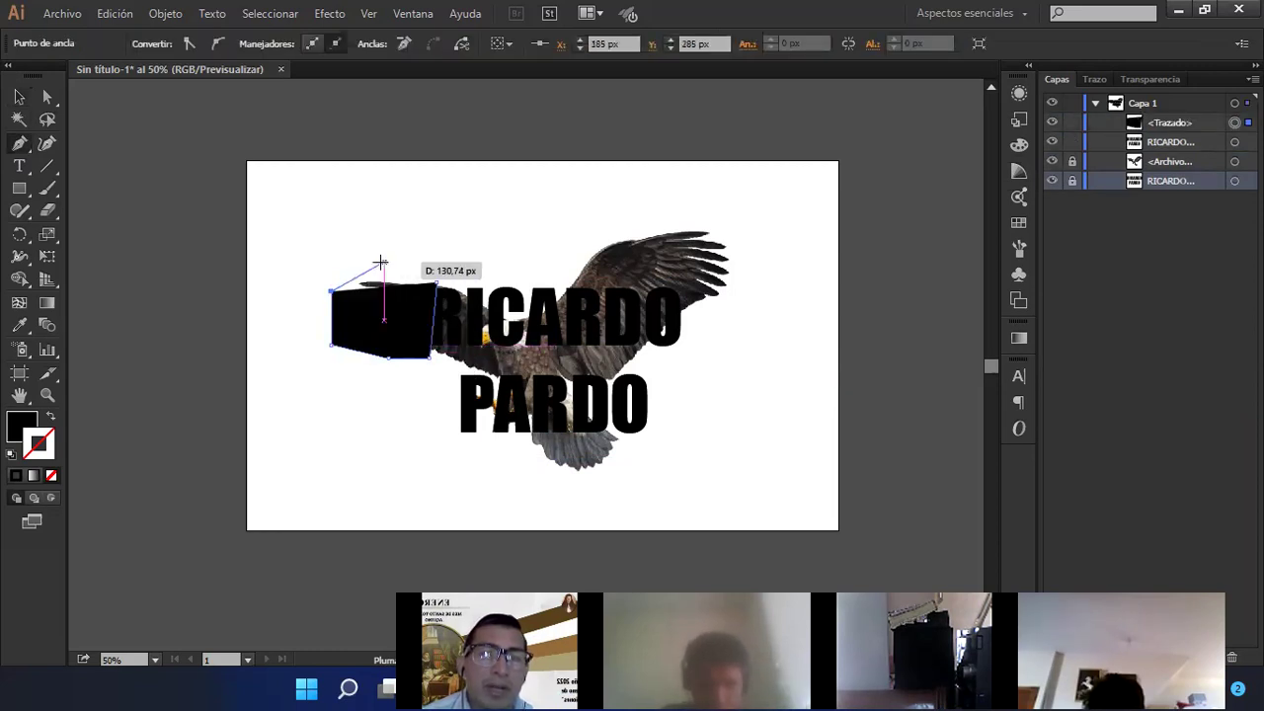
click(384, 261)
click(435, 282)
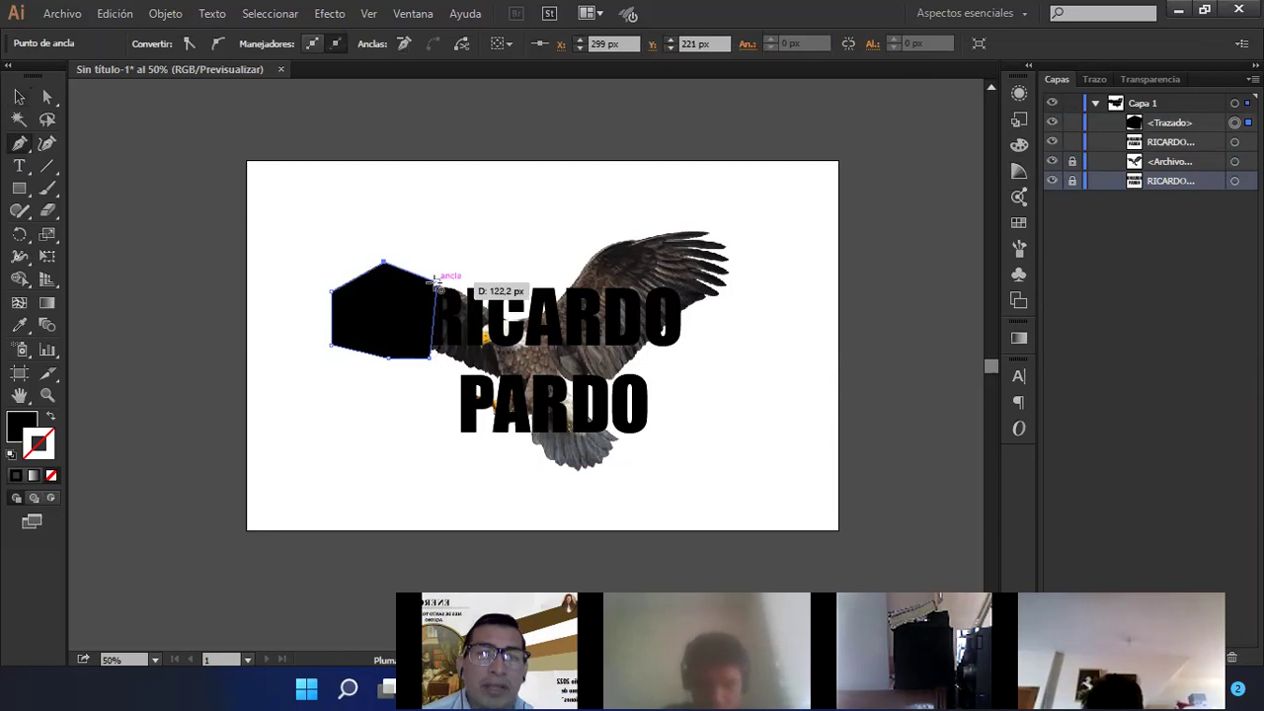
- Draw a closed seven-sided black Pen shape around the eagle's raised right wing, overlapping the last letters of the first name
click(565, 283)
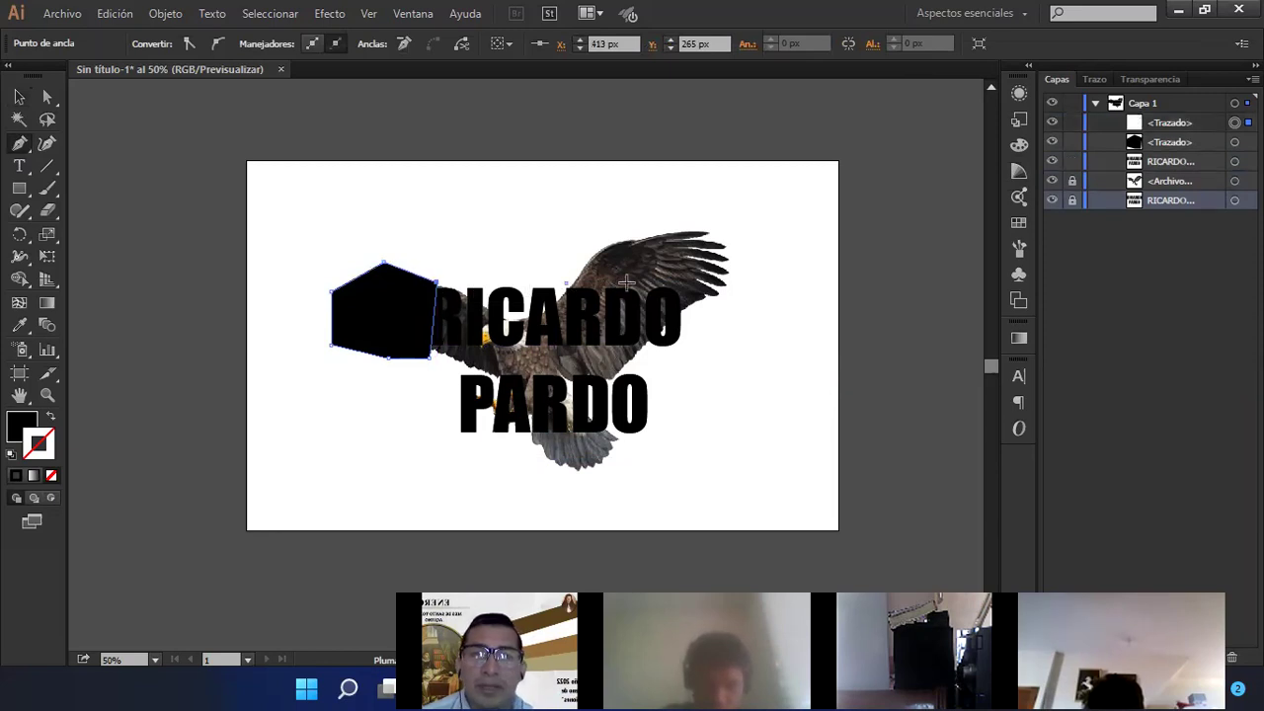
click(698, 317)
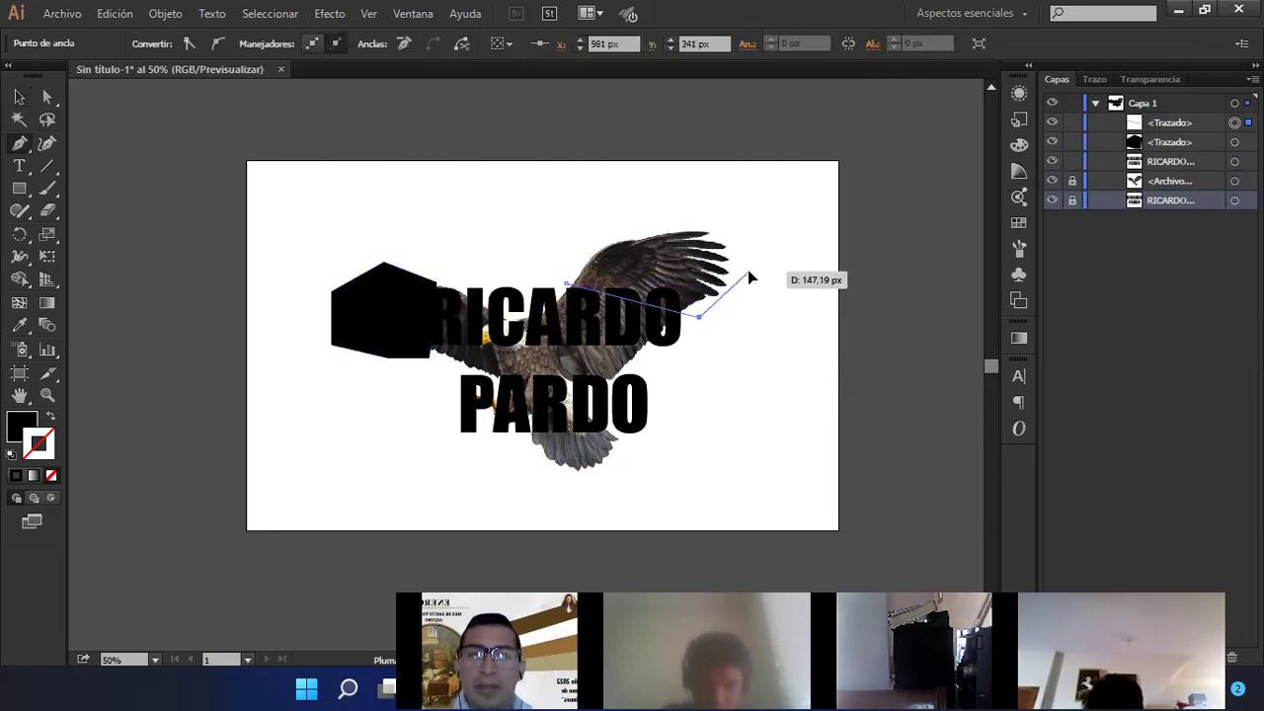
click(748, 270)
click(665, 203)
click(623, 212)
click(584, 255)
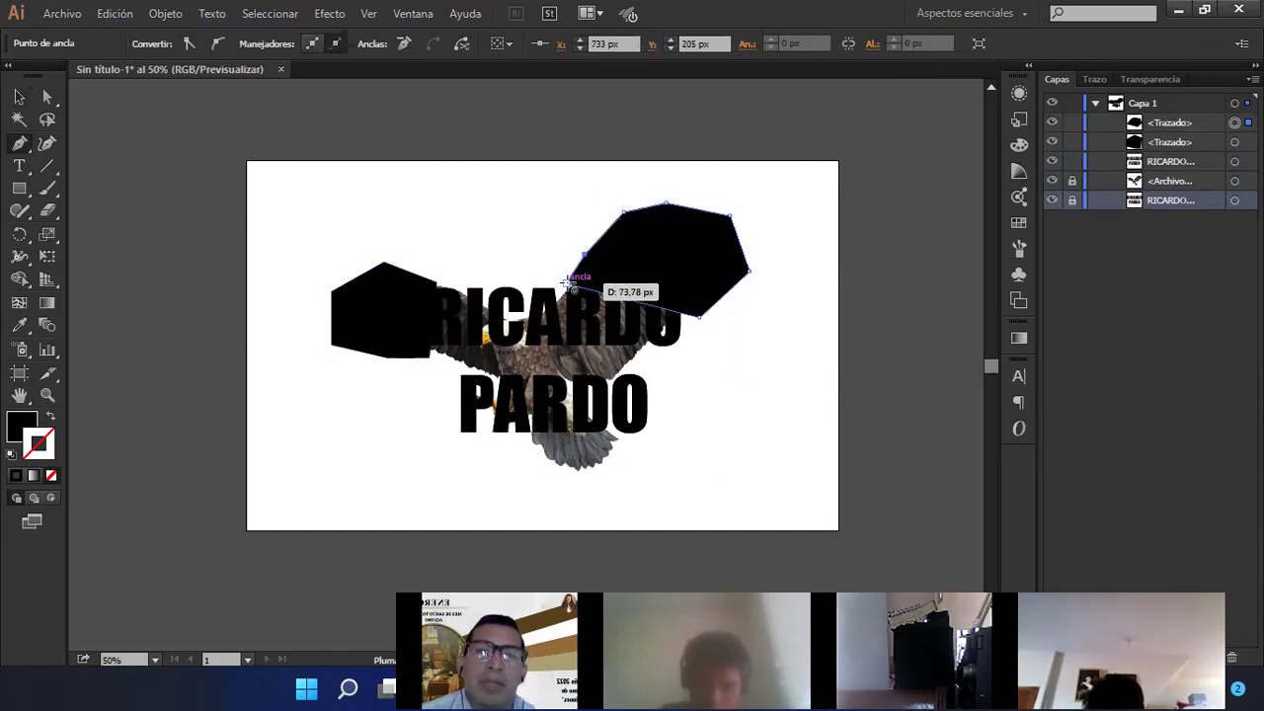
click(565, 283)
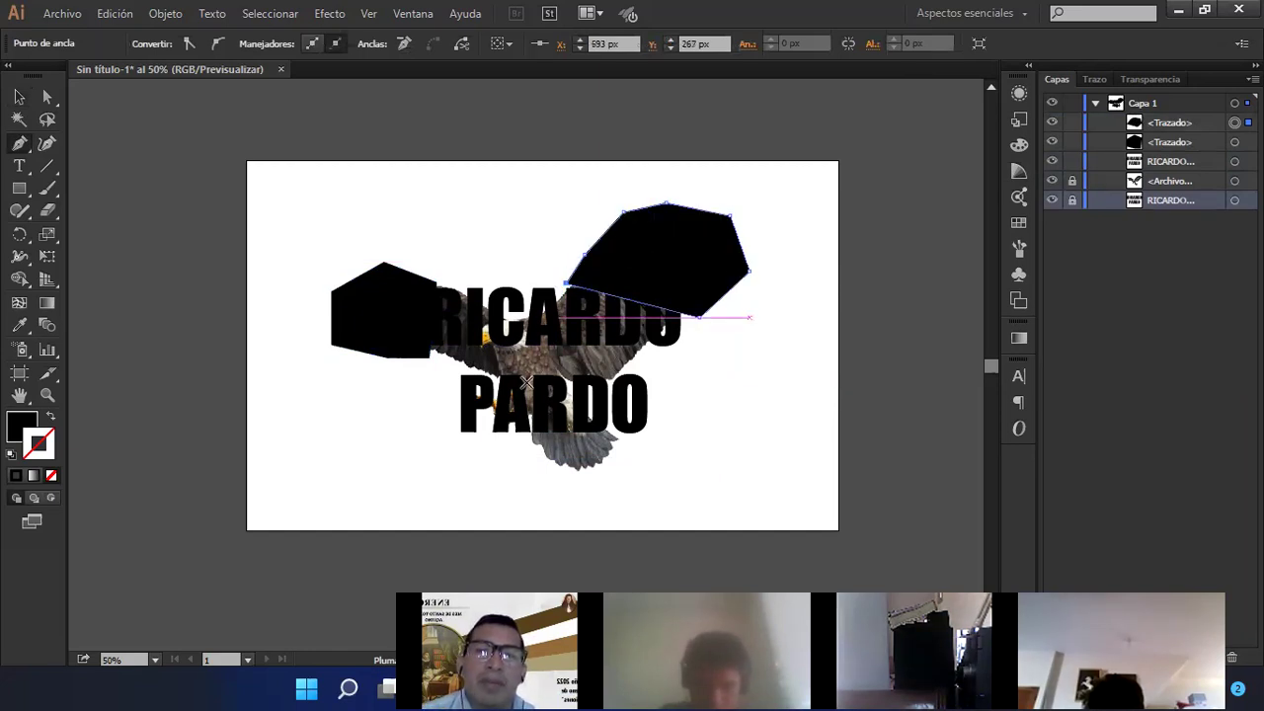
- Draw a closed black Pen shape around the eagle's tail feathers, meeting the lower edge of the surname
click(523, 431)
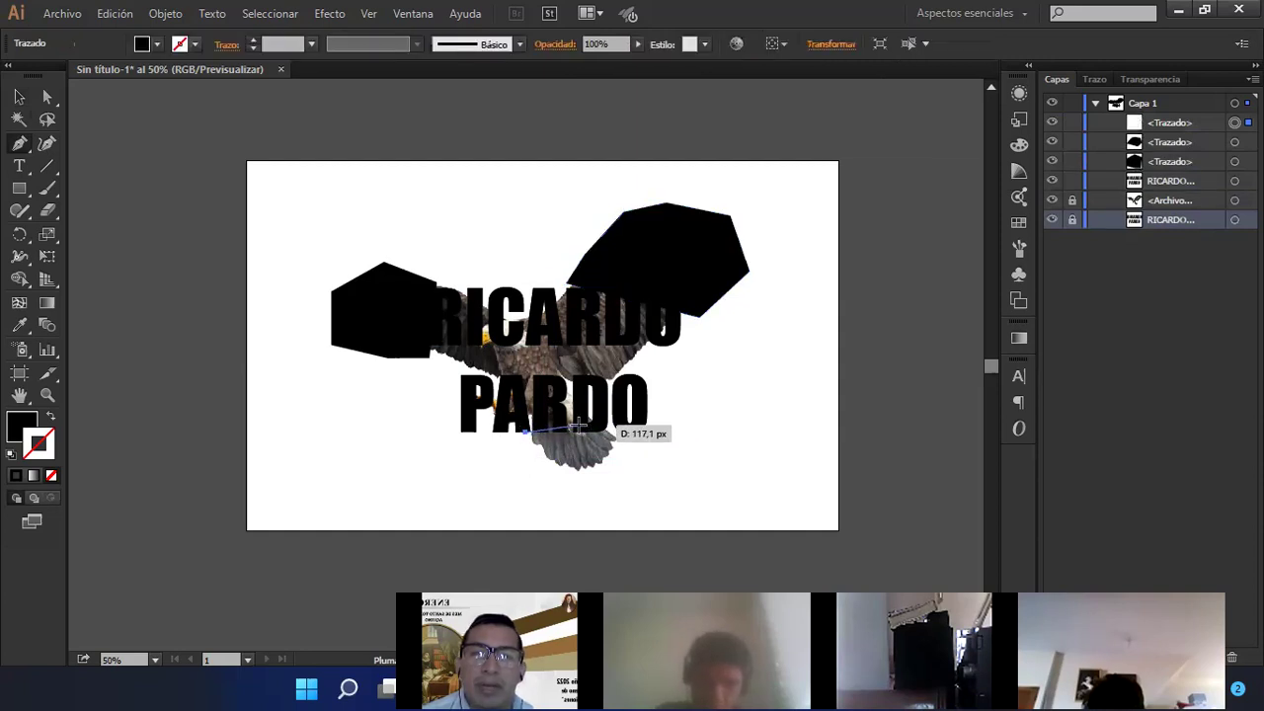
click(629, 432)
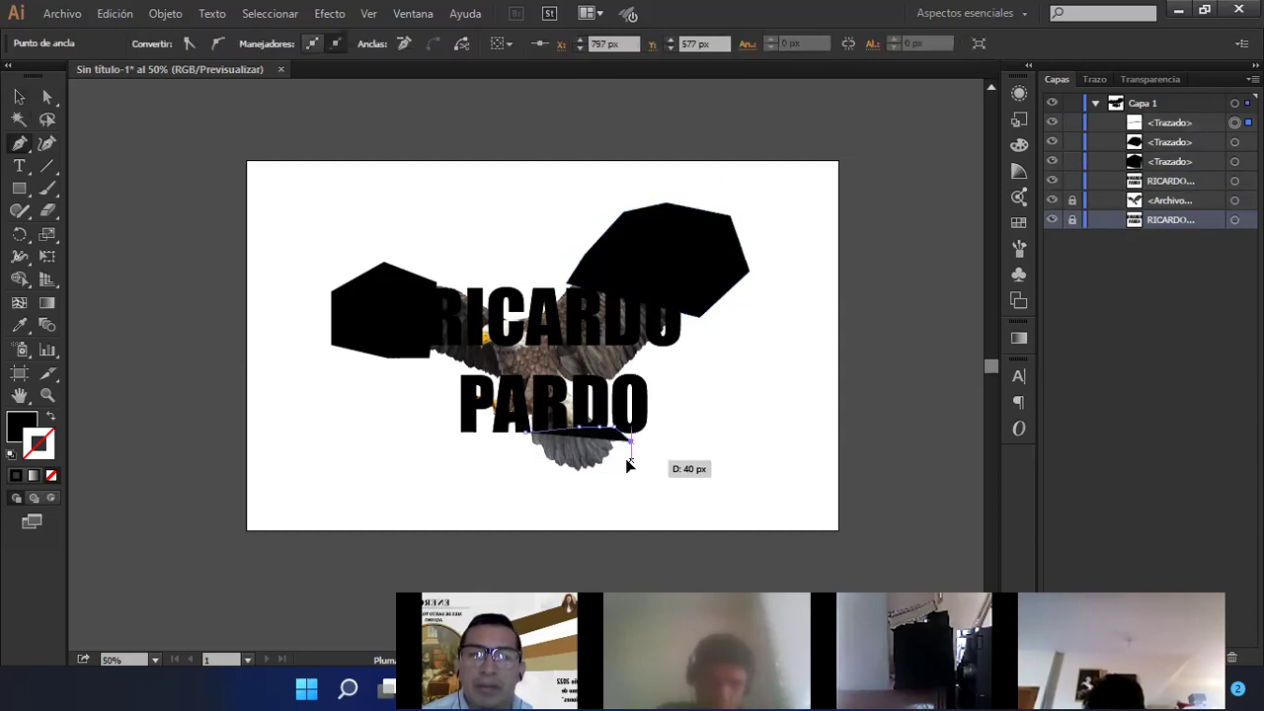
click(631, 460)
click(593, 472)
drag(565, 479, 528, 432)
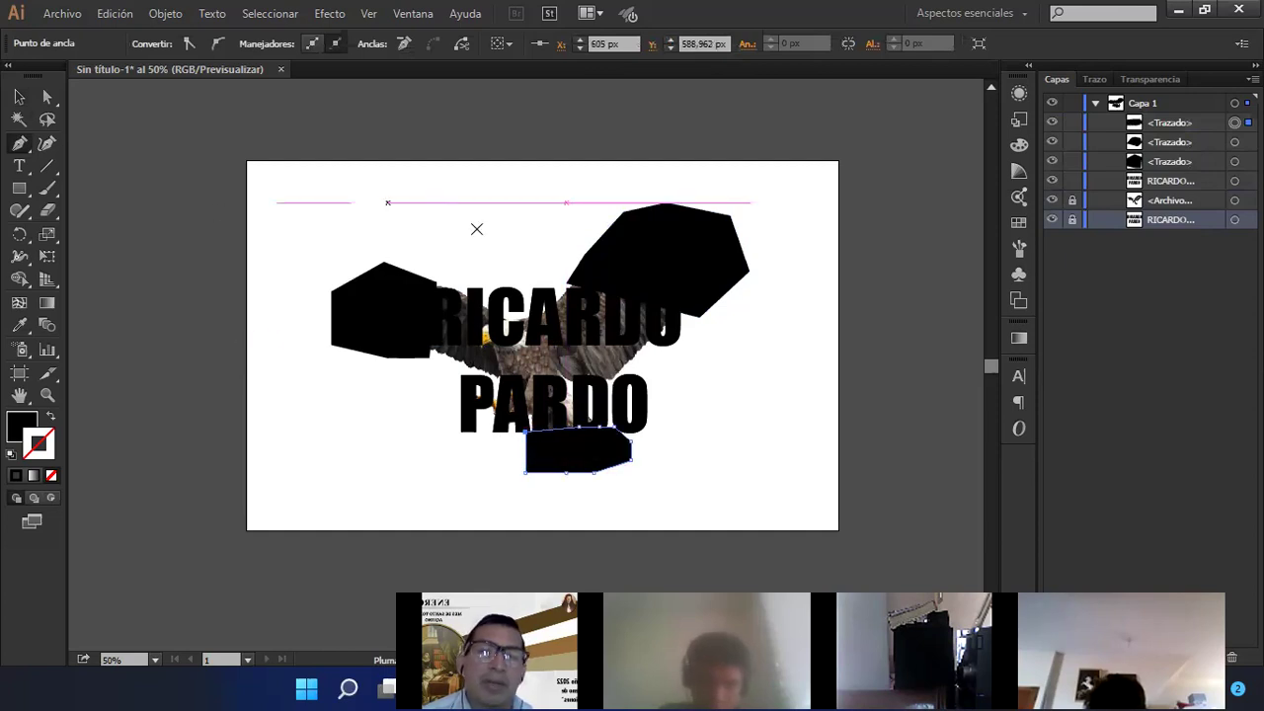
- Select the three Pen shapes together with the unlocked name text and expand them with Object and Fill enabled
key(v)
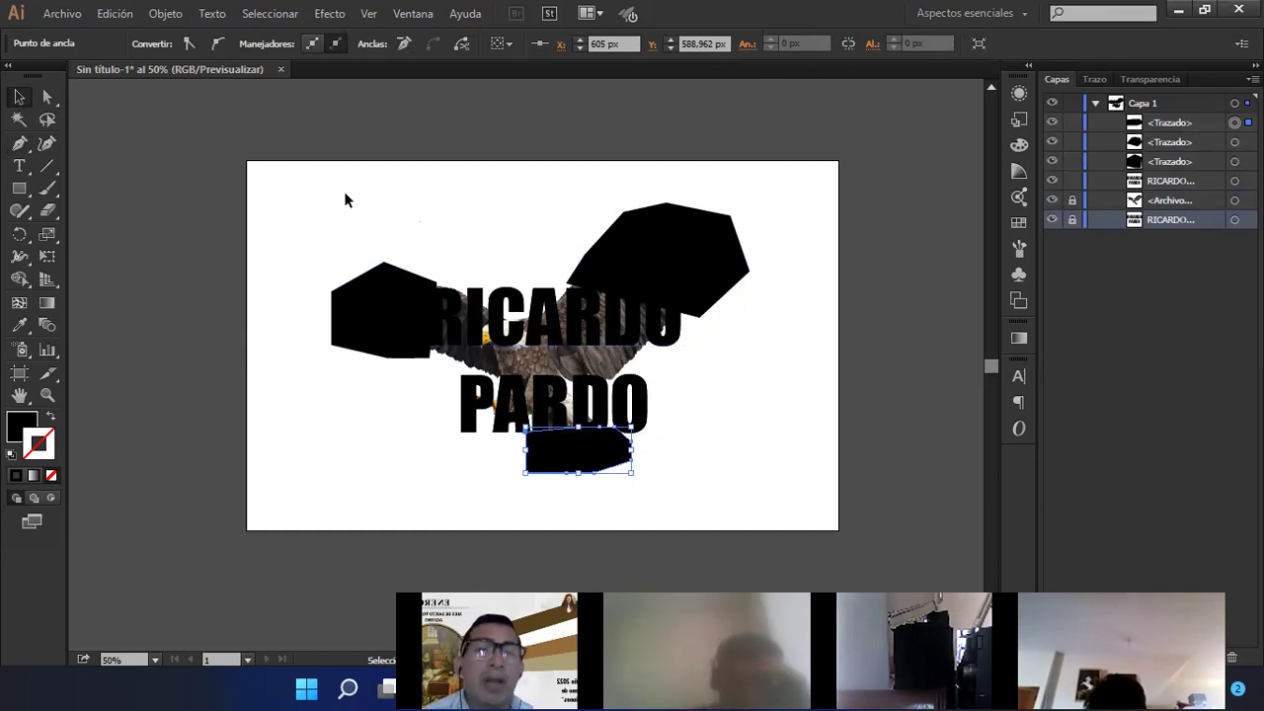
drag(299, 198, 805, 499)
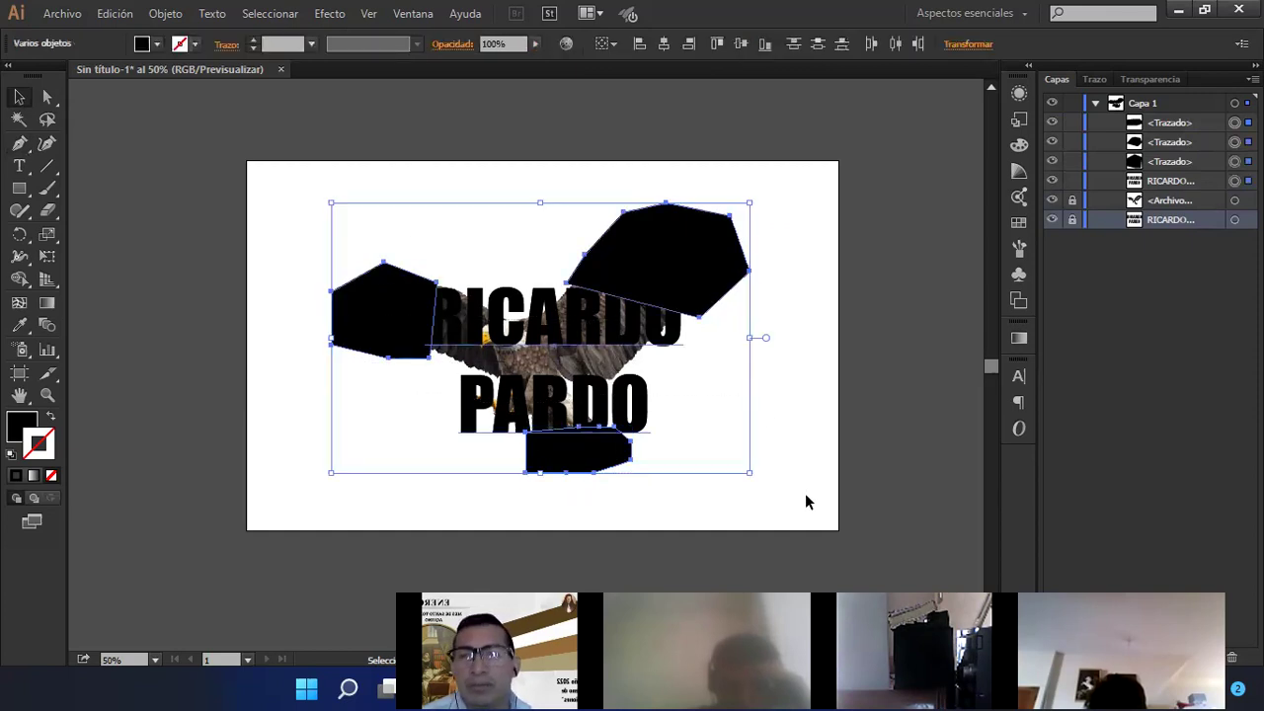
drag(280, 200, 810, 512)
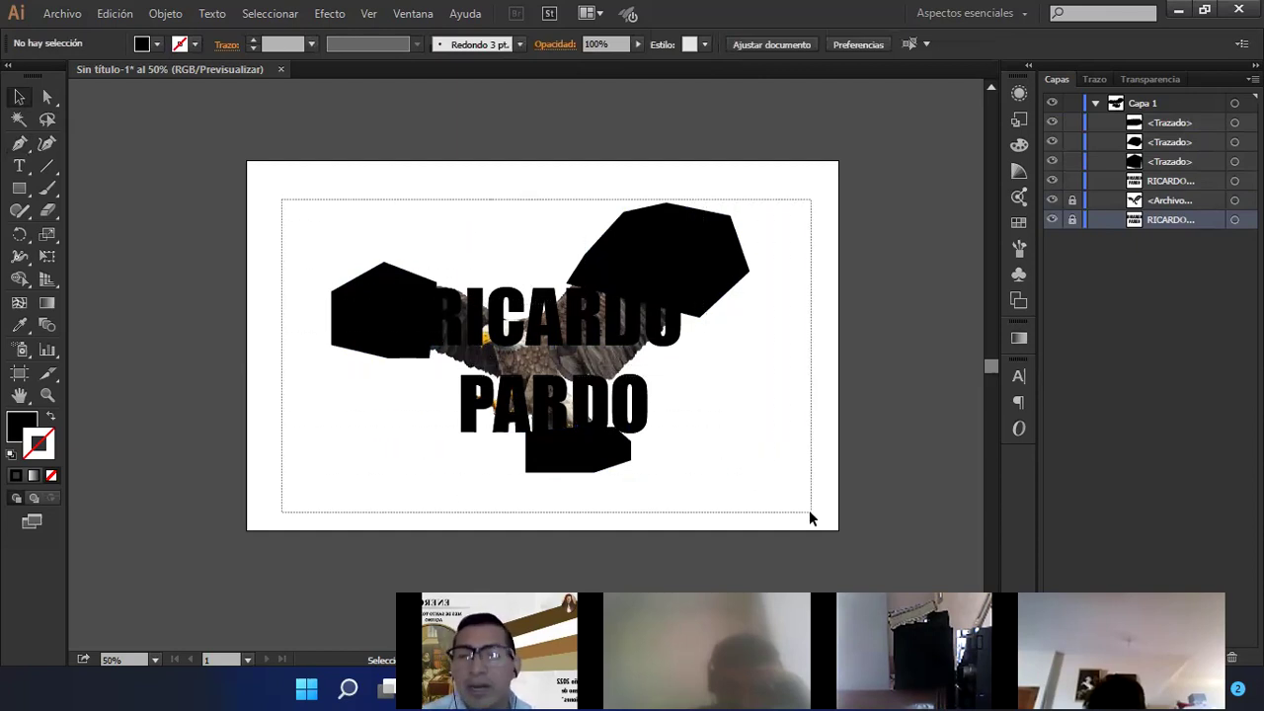
drag(808, 509, 809, 510)
drag(280, 190, 829, 549)
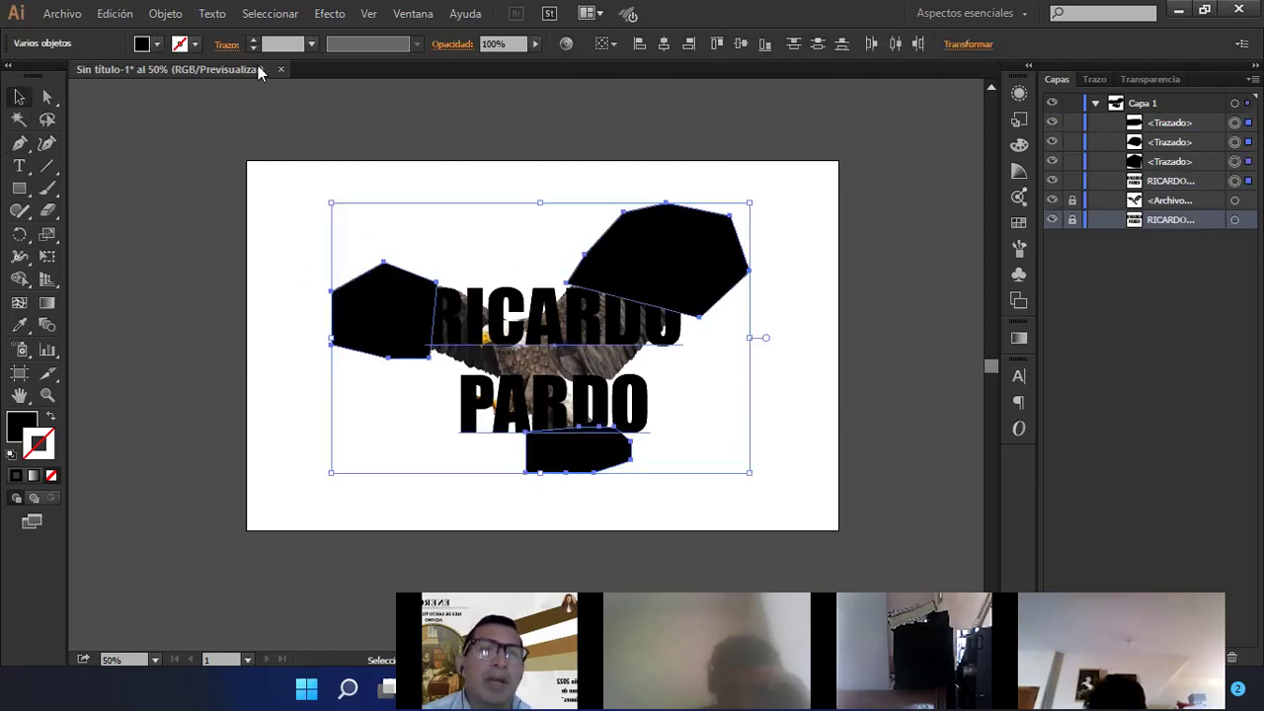
click(164, 14)
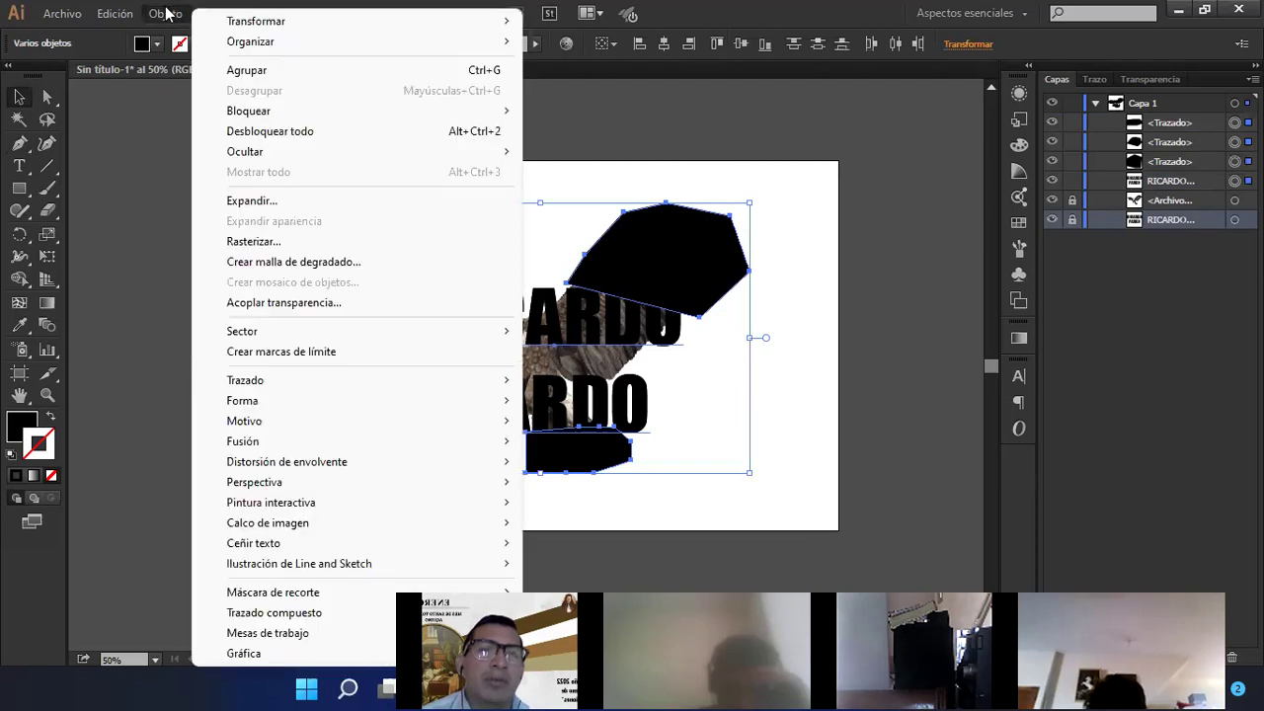
click(314, 202)
drag(565, 186, 533, 201)
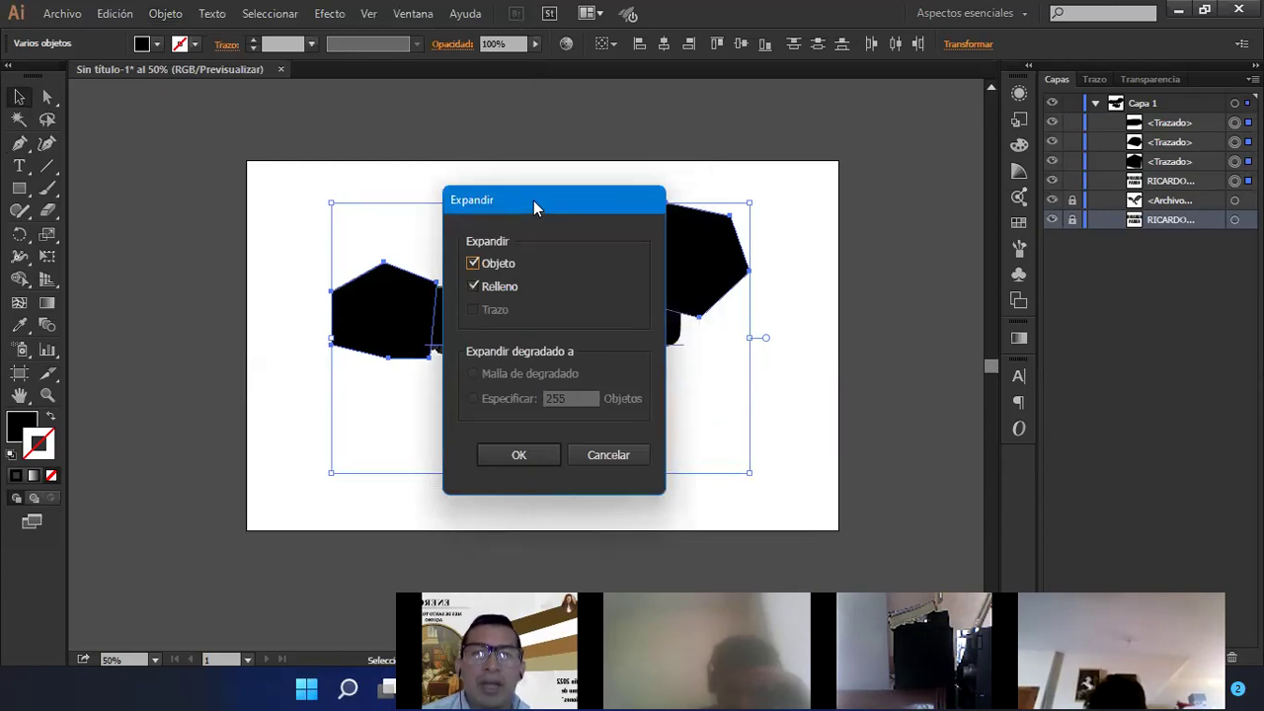
click(521, 456)
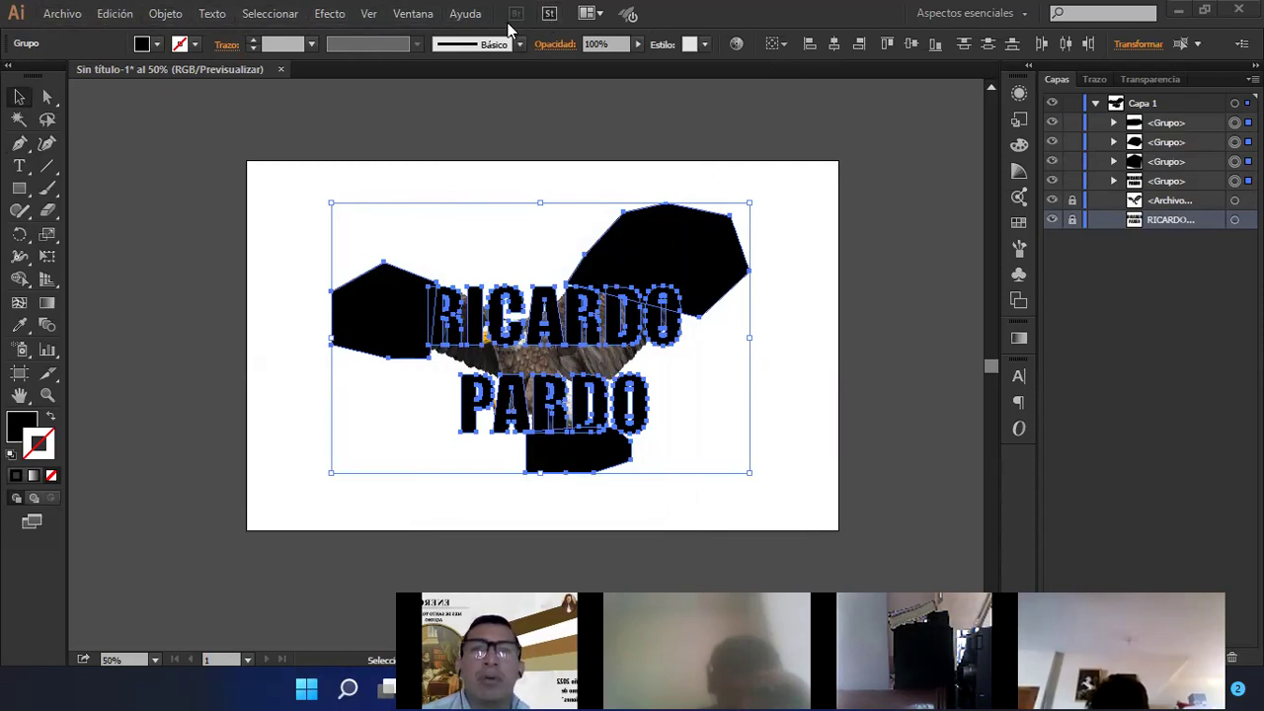
- Unite the expanded letters and the three black shapes with the Pathfinder Unite shape mode
click(412, 15)
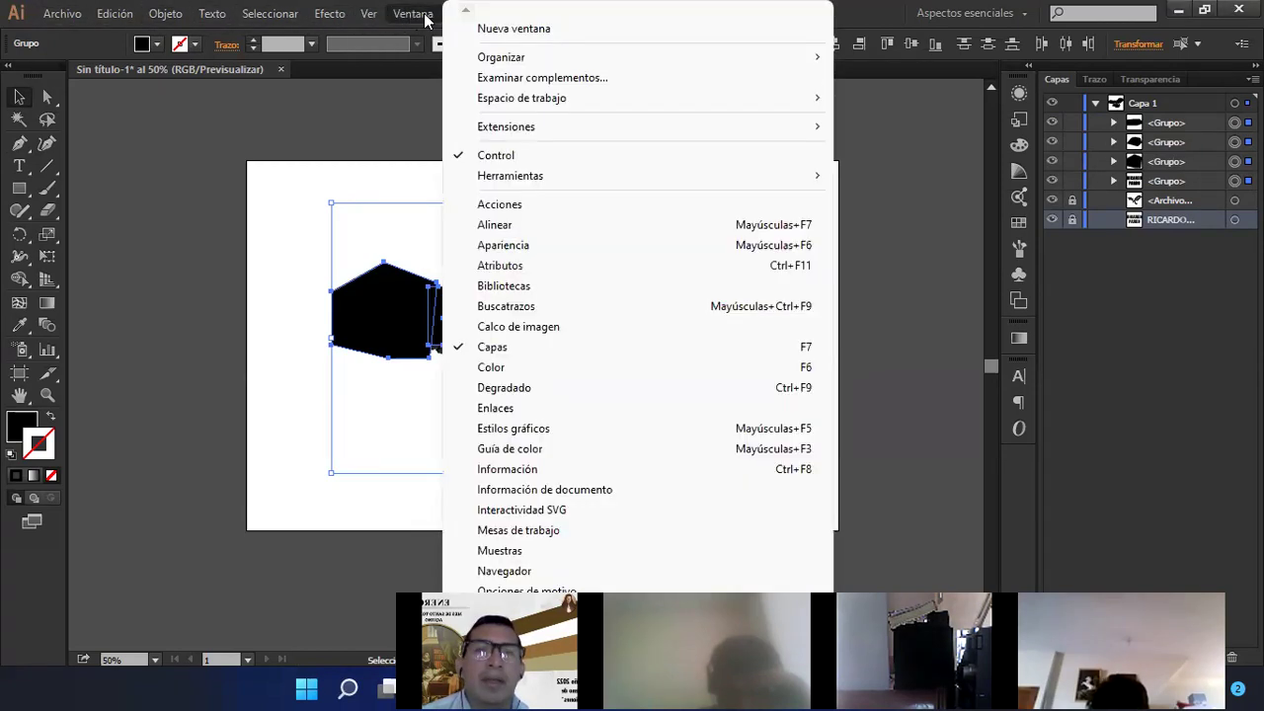
click(539, 309)
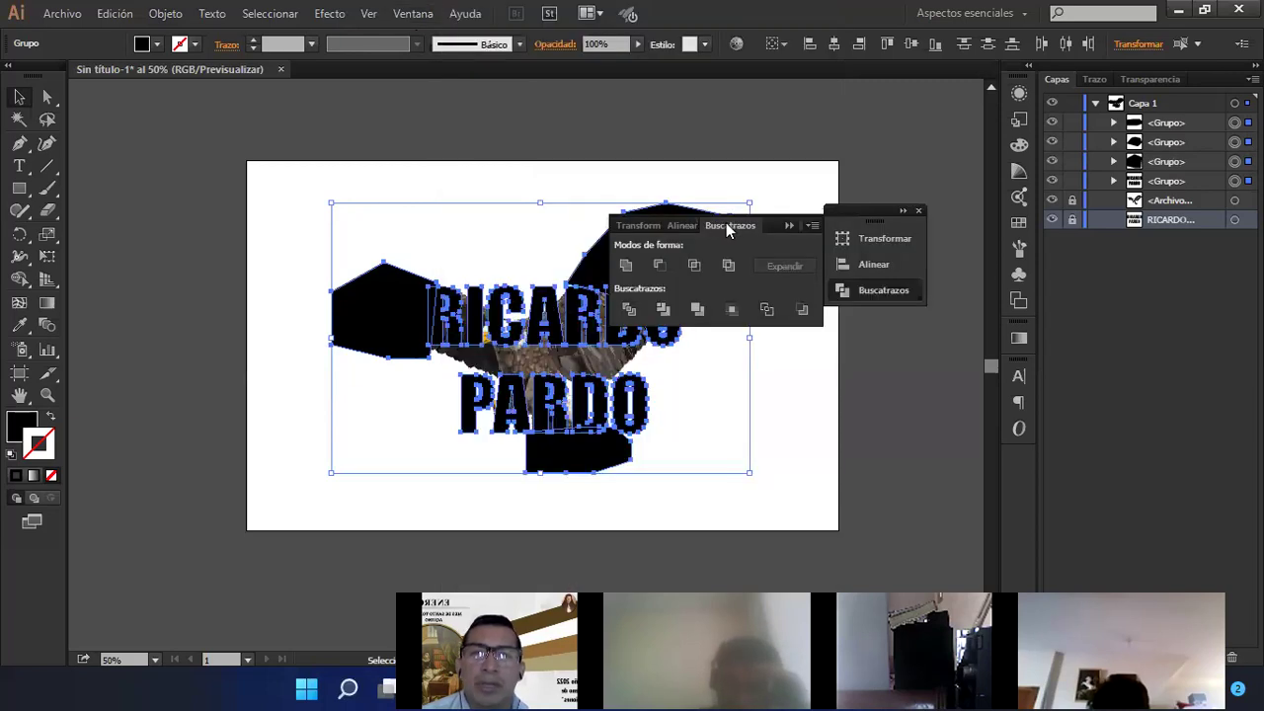
drag(887, 209, 937, 193)
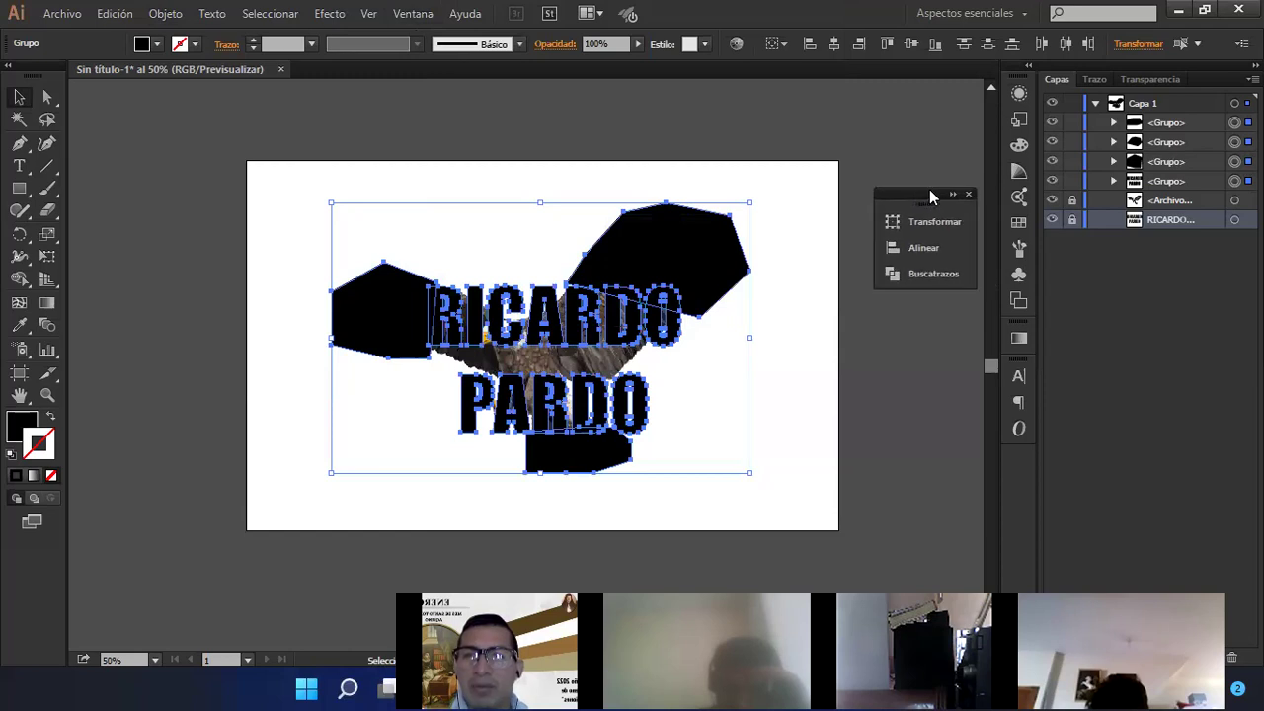
click(918, 274)
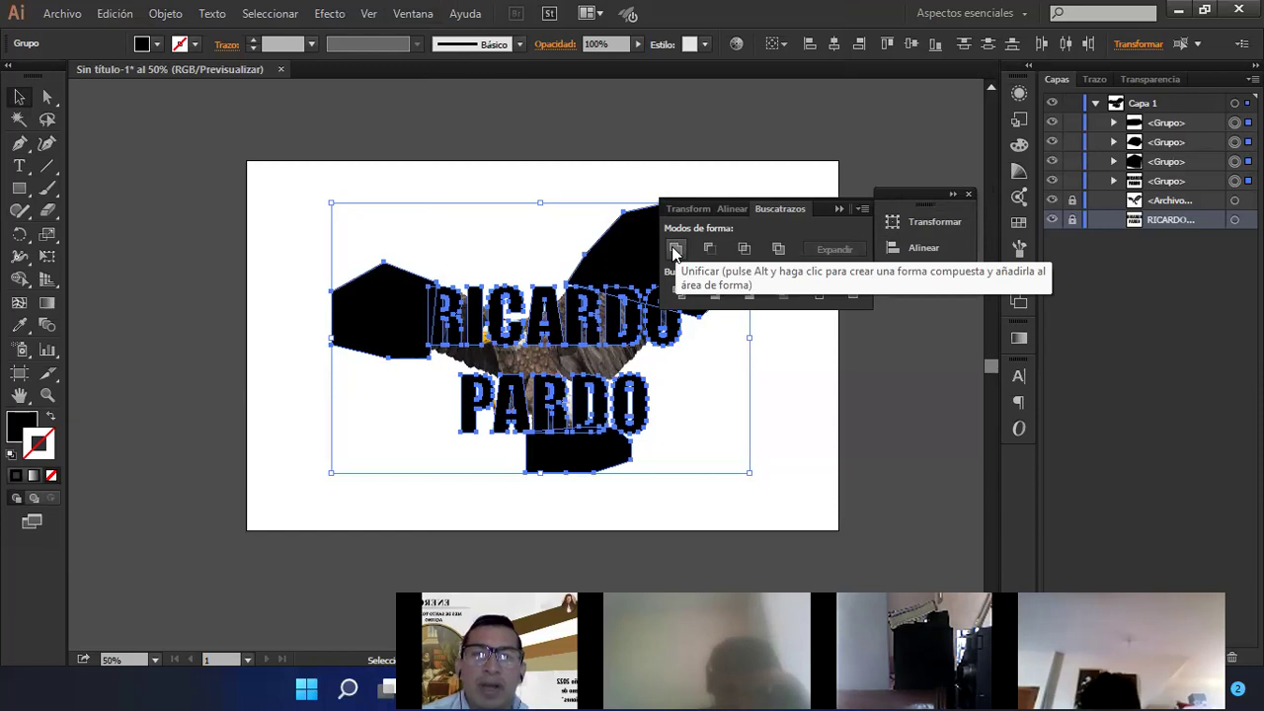
click(674, 250)
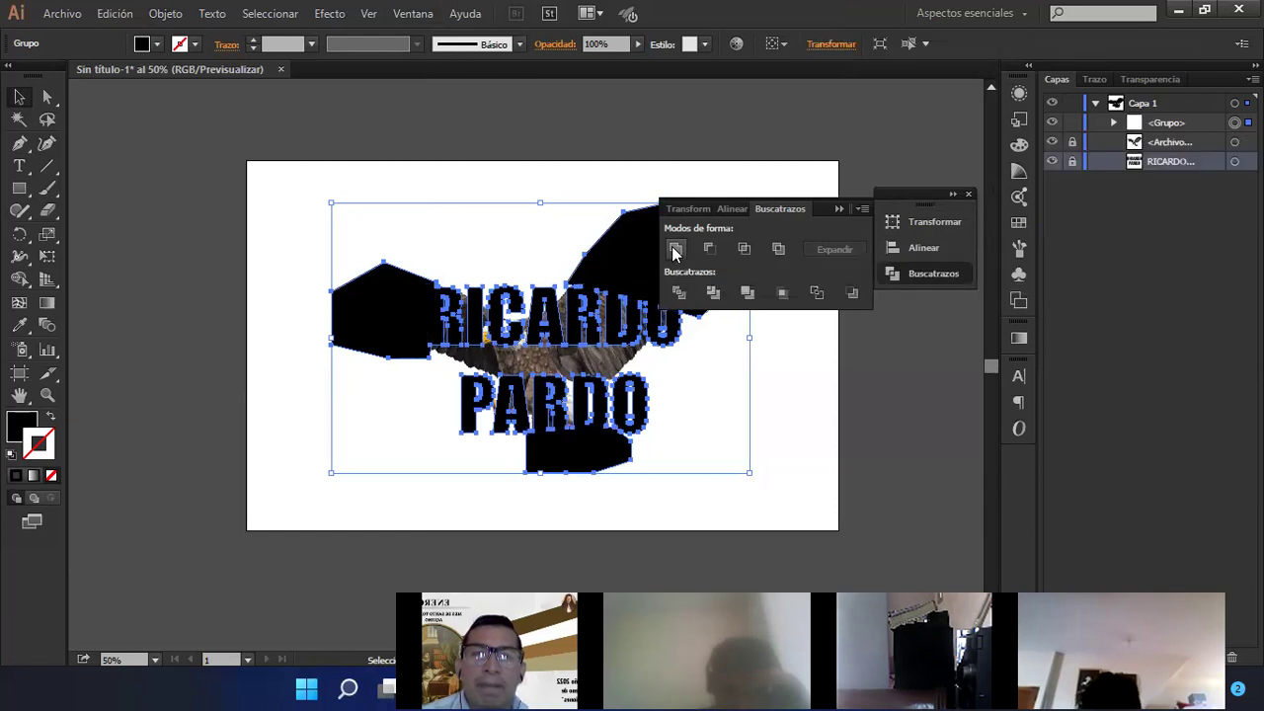
click(834, 210)
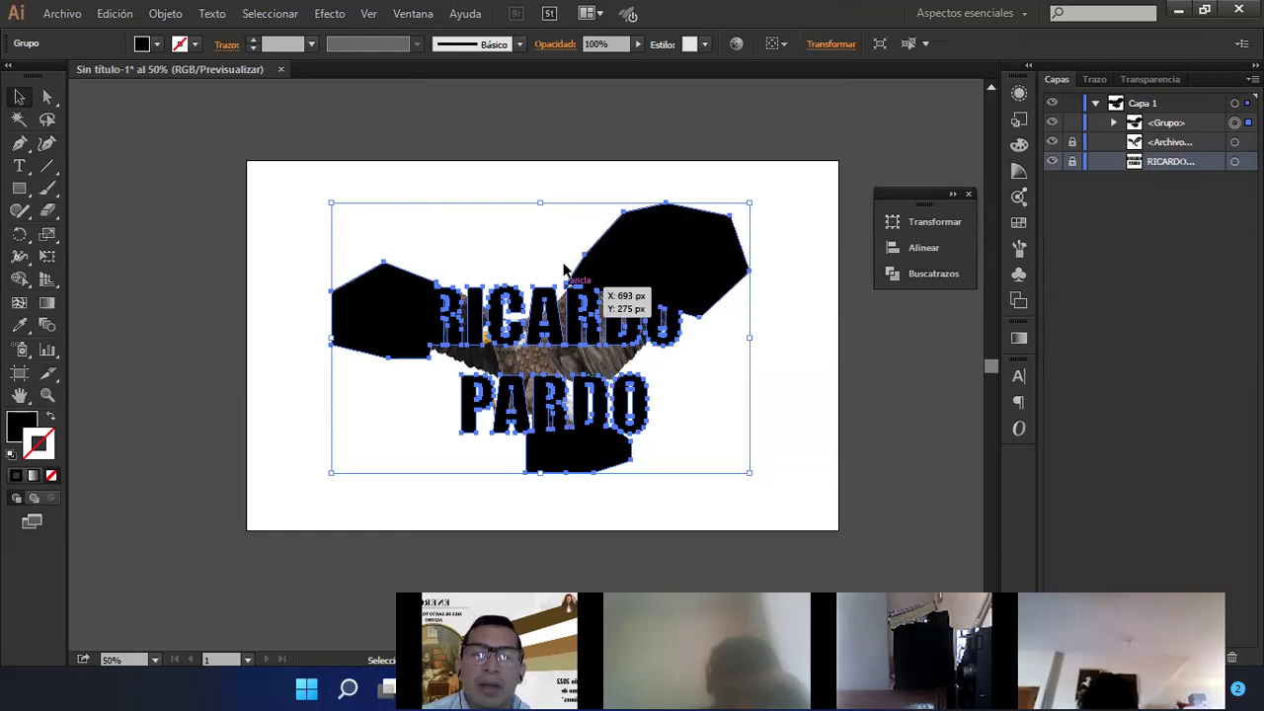
- Ungroup the united artwork and combine all its pieces into one compound path
right_click(635, 284)
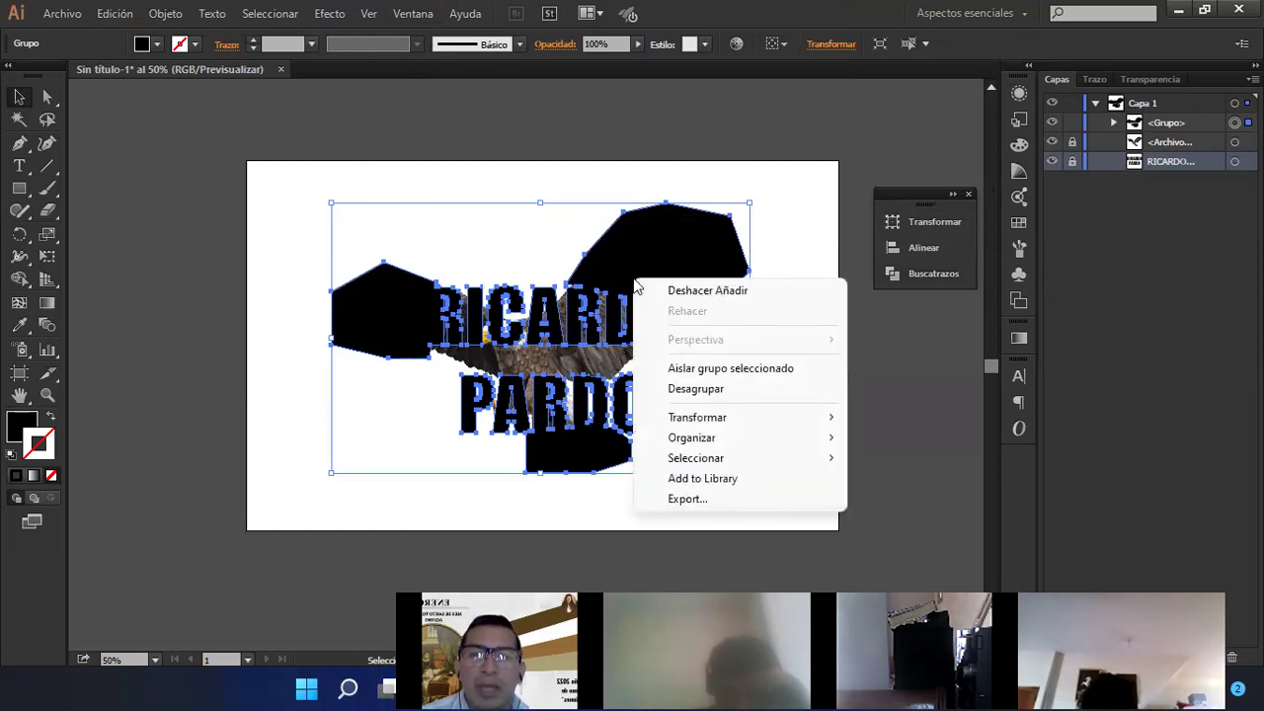
click(700, 389)
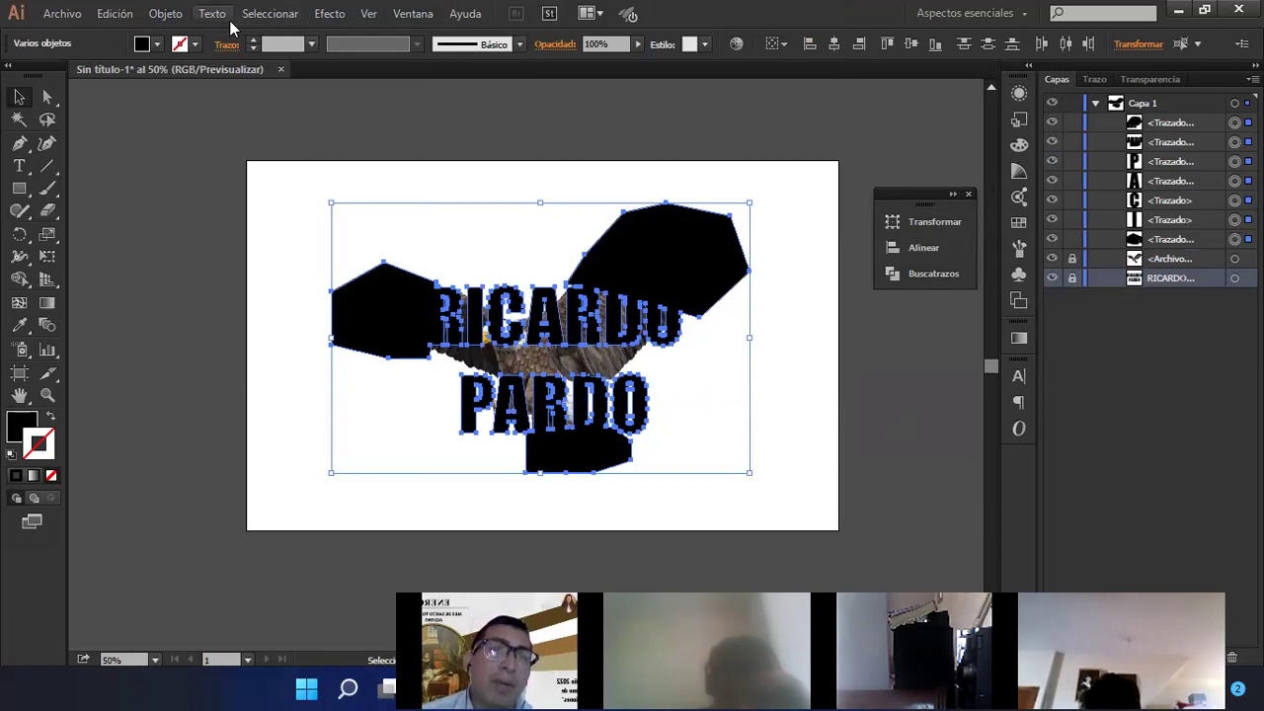
click(165, 14)
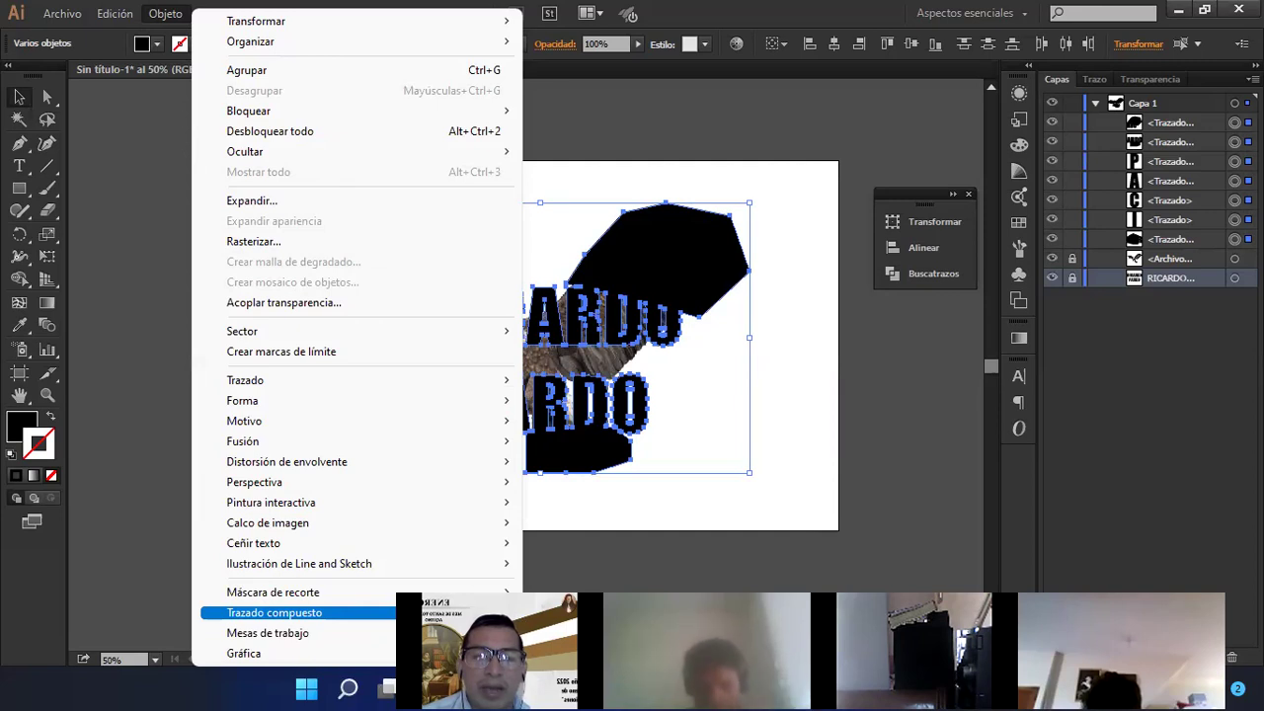
click(553, 613)
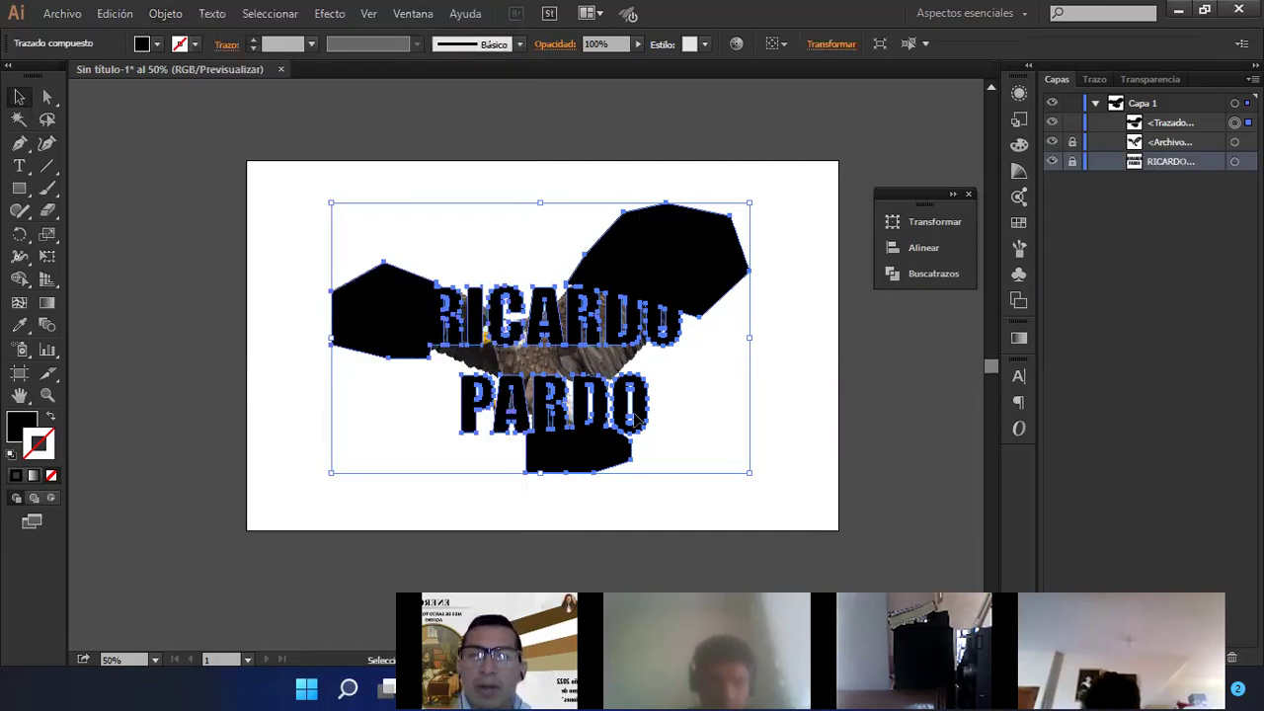
- Unlock the eagle image, select it together with the compound path, and make a clipping mask from them
click(789, 306)
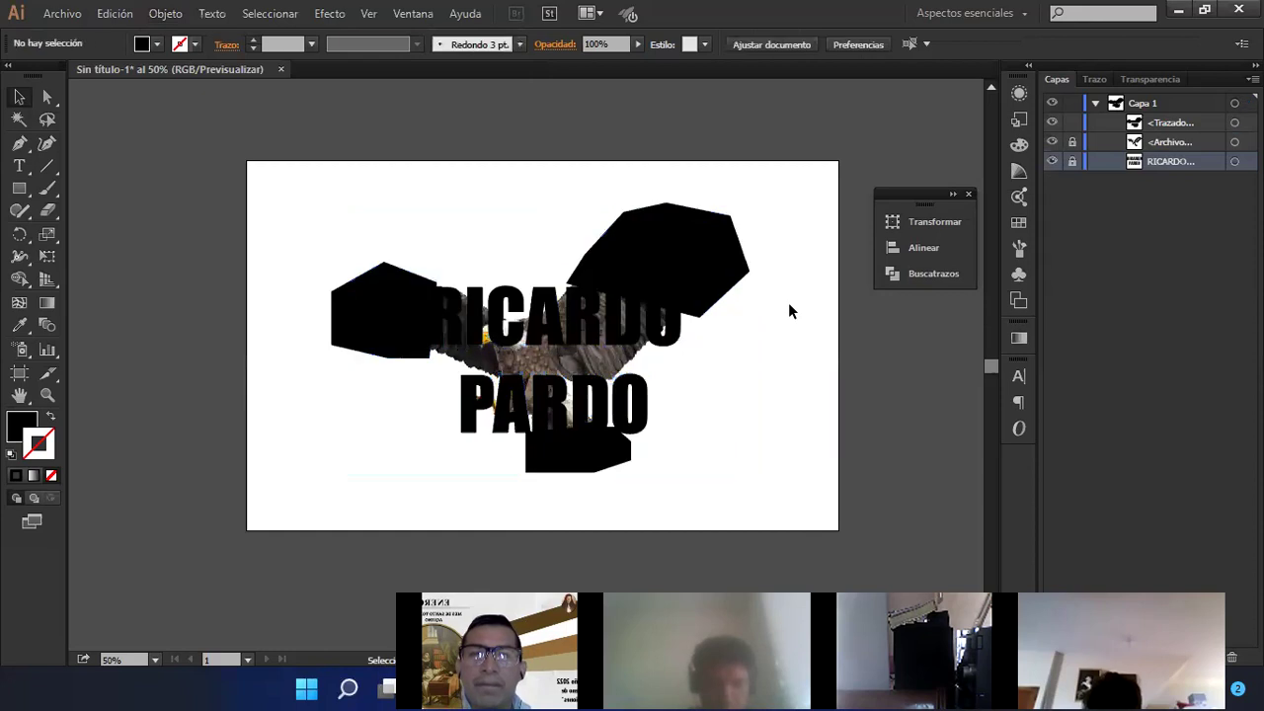
click(1108, 166)
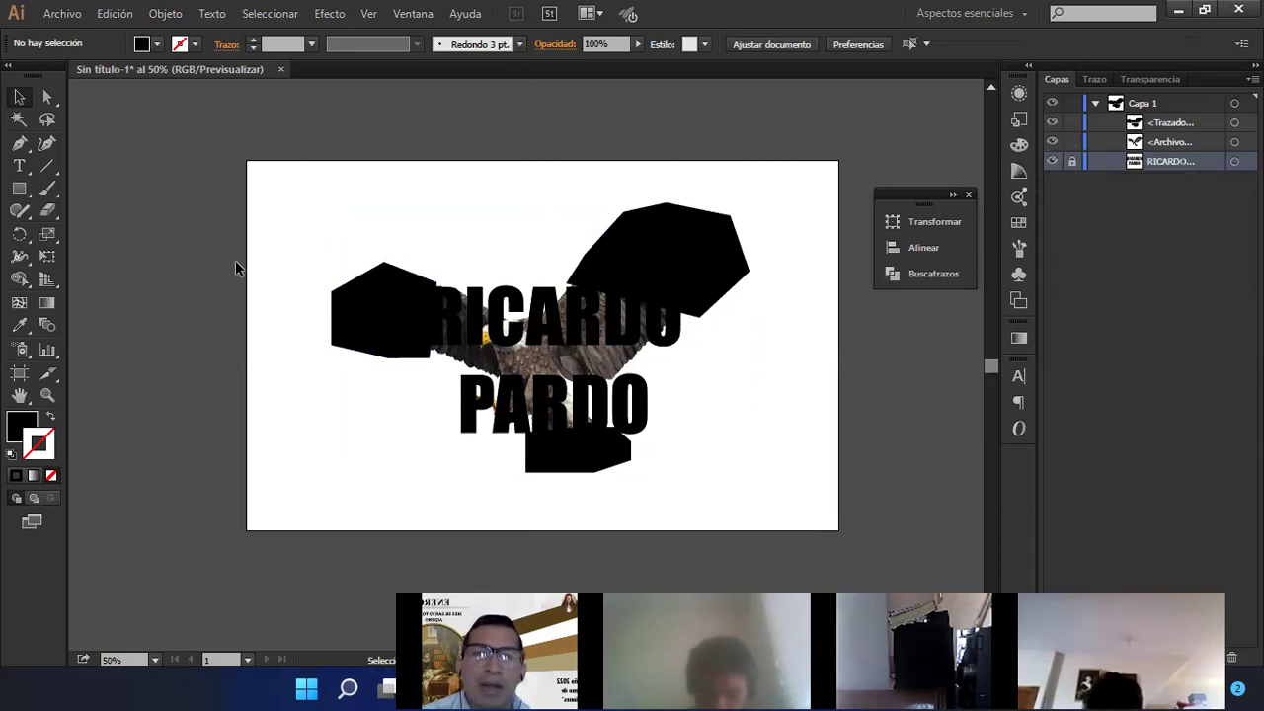
drag(302, 200, 820, 496)
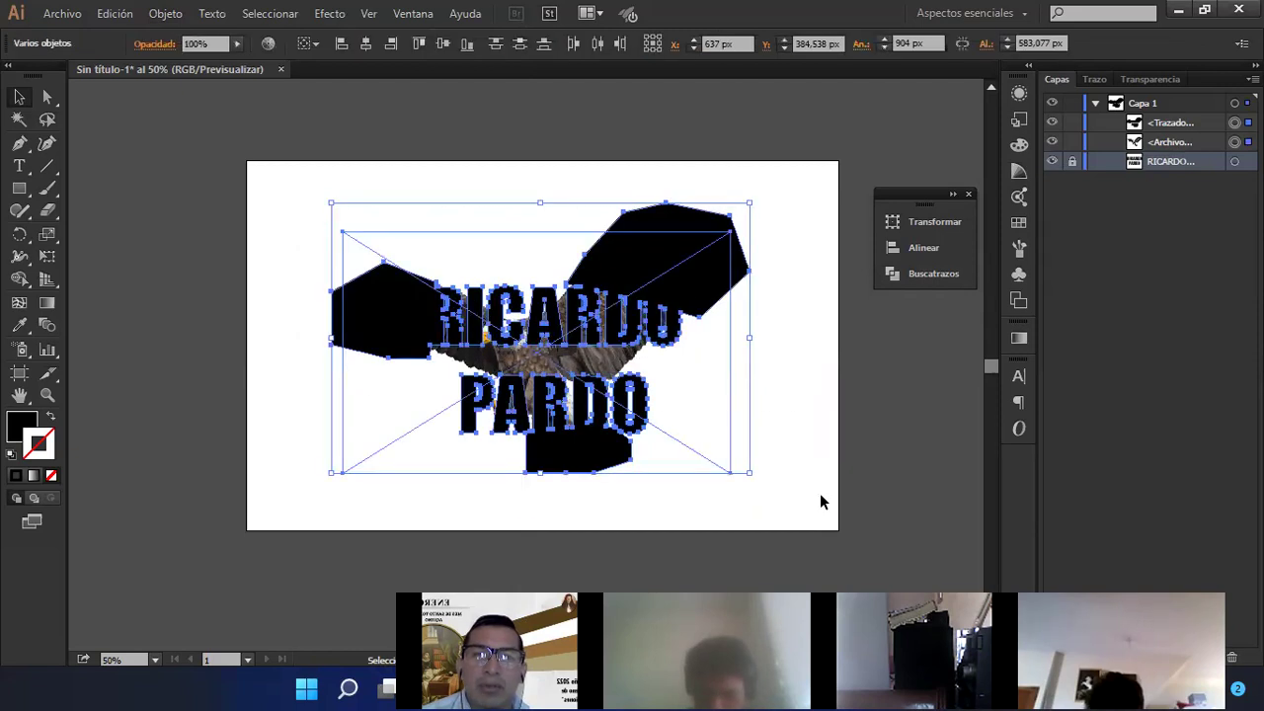
right_click(645, 260)
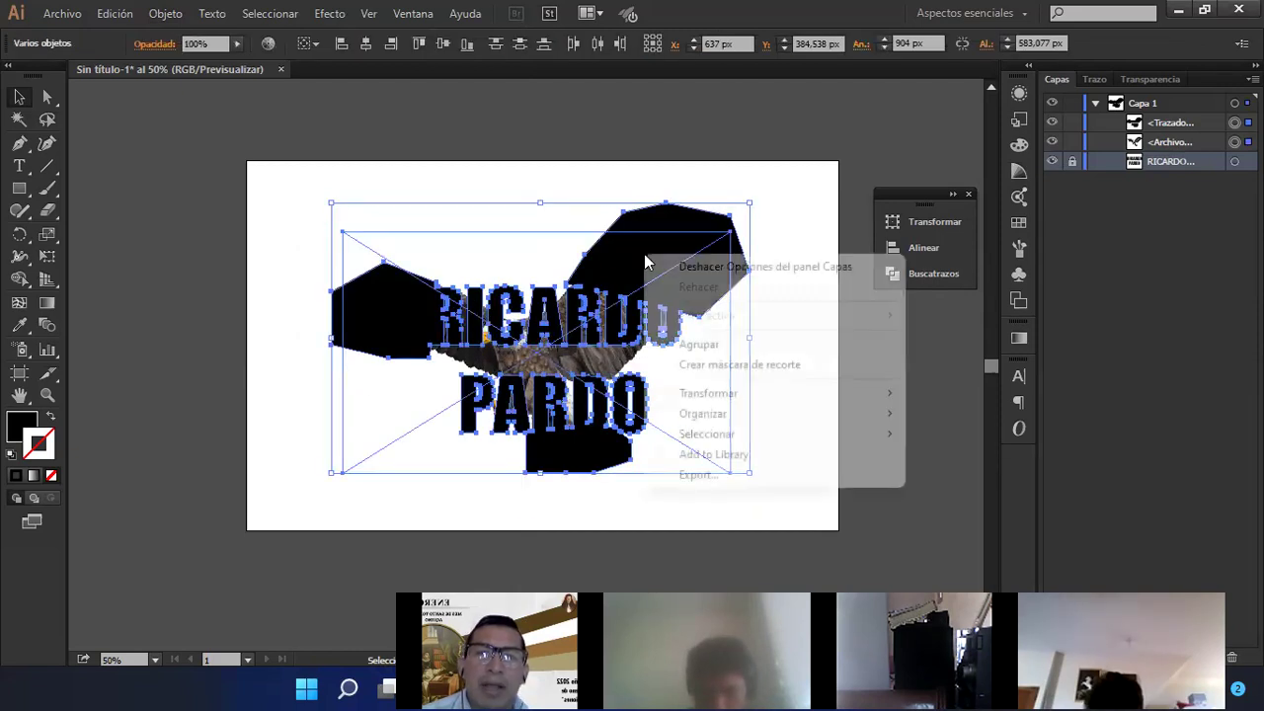
click(726, 367)
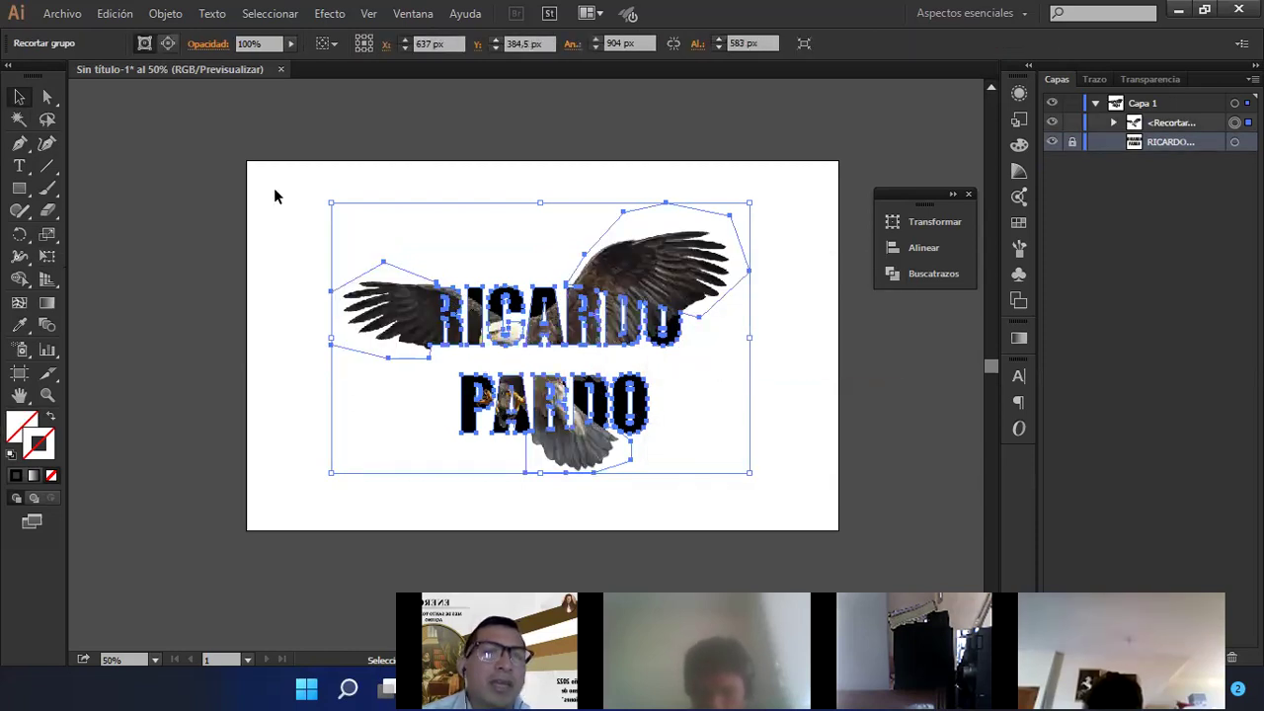
click(292, 250)
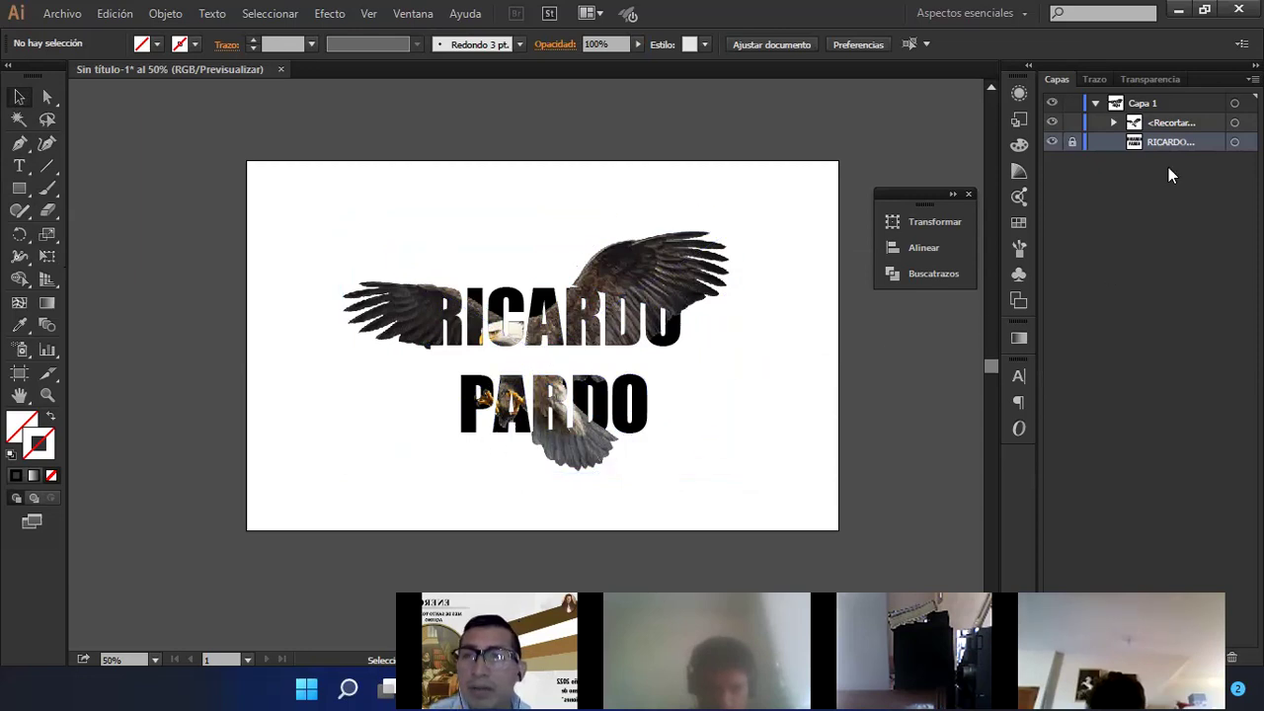
- Unlock and select the original name text behind the clipped eagle and fill it with blue 062EC1
click(1072, 142)
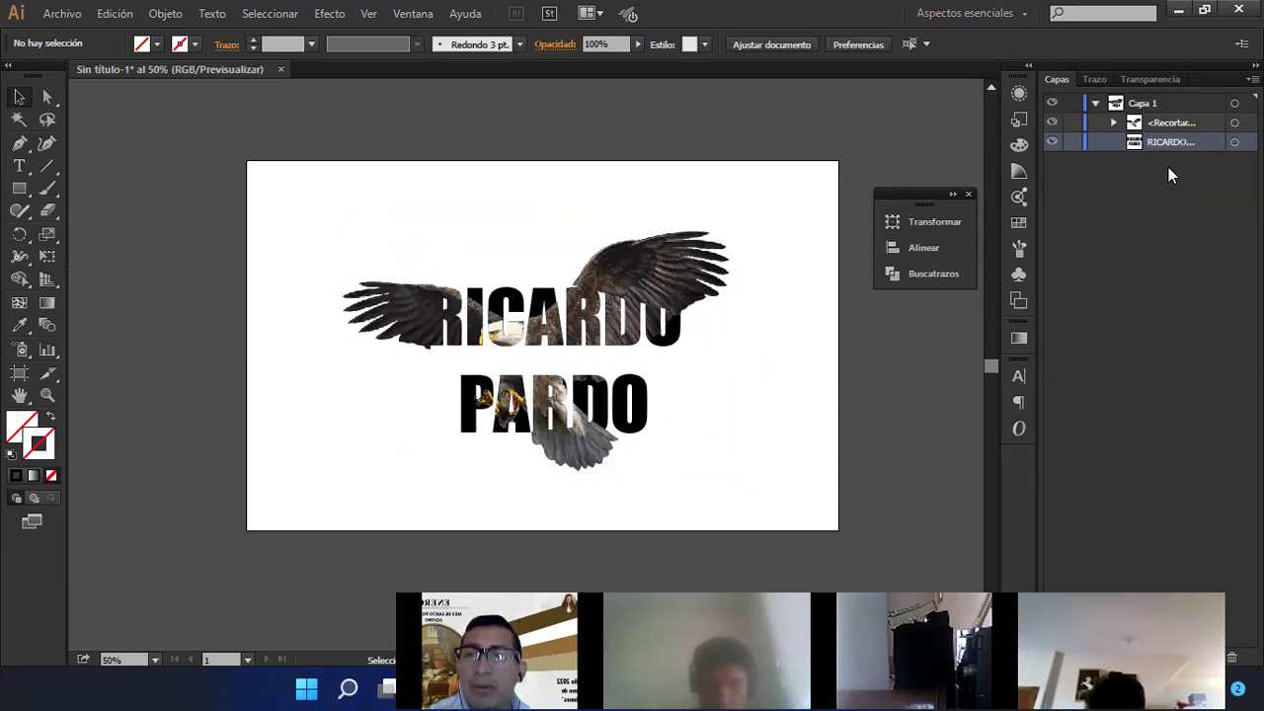
click(1234, 143)
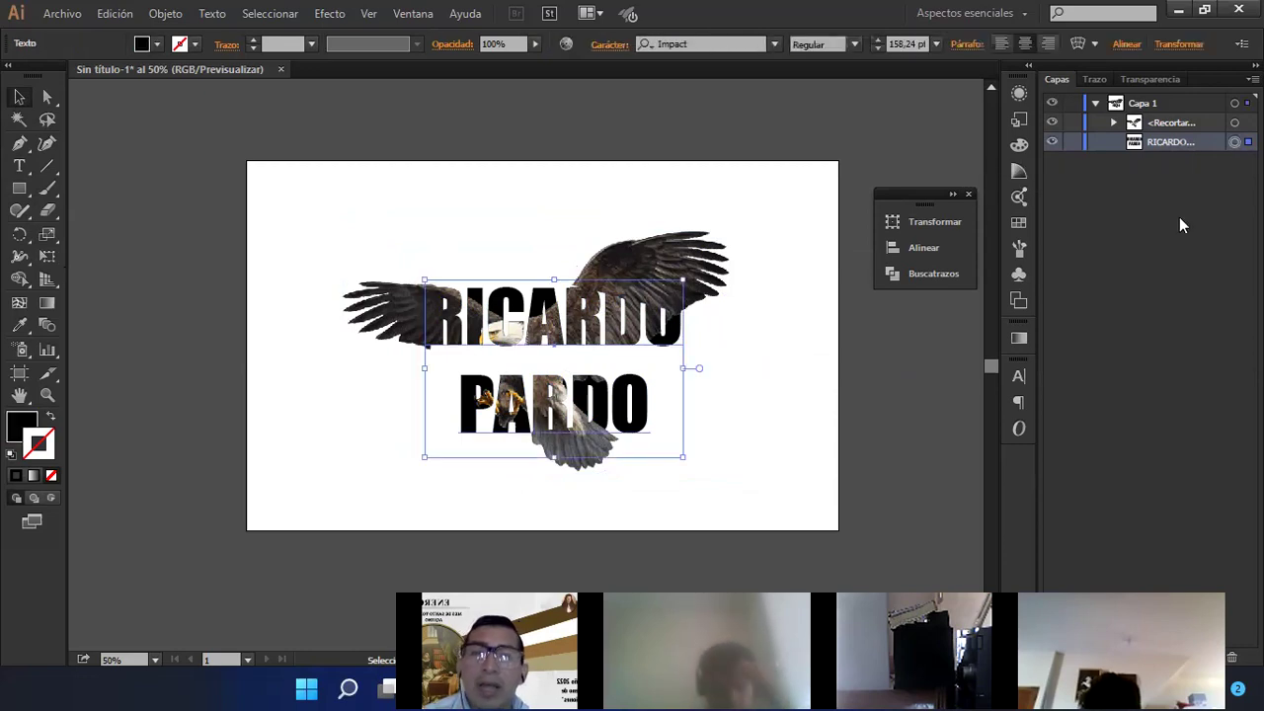
double_click(22, 427)
mouse_move(439, 337)
mouse_down()
mouse_move(441, 349)
mouse_move(406, 329)
mouse_move(402, 299)
mouse_move(403, 321)
mouse_up()
click(619, 273)
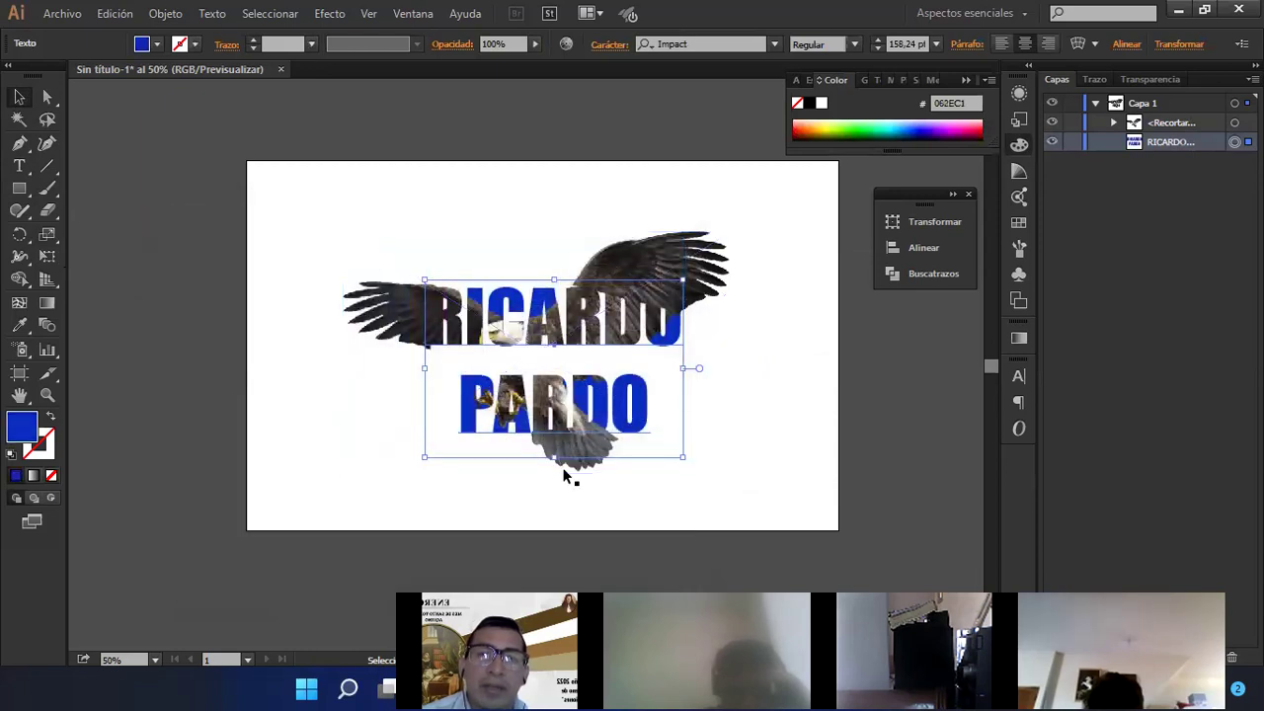
- Give the name text a near-black 020202 stroke, 4 pt wide, keeping the blue as its fill
click(52, 422)
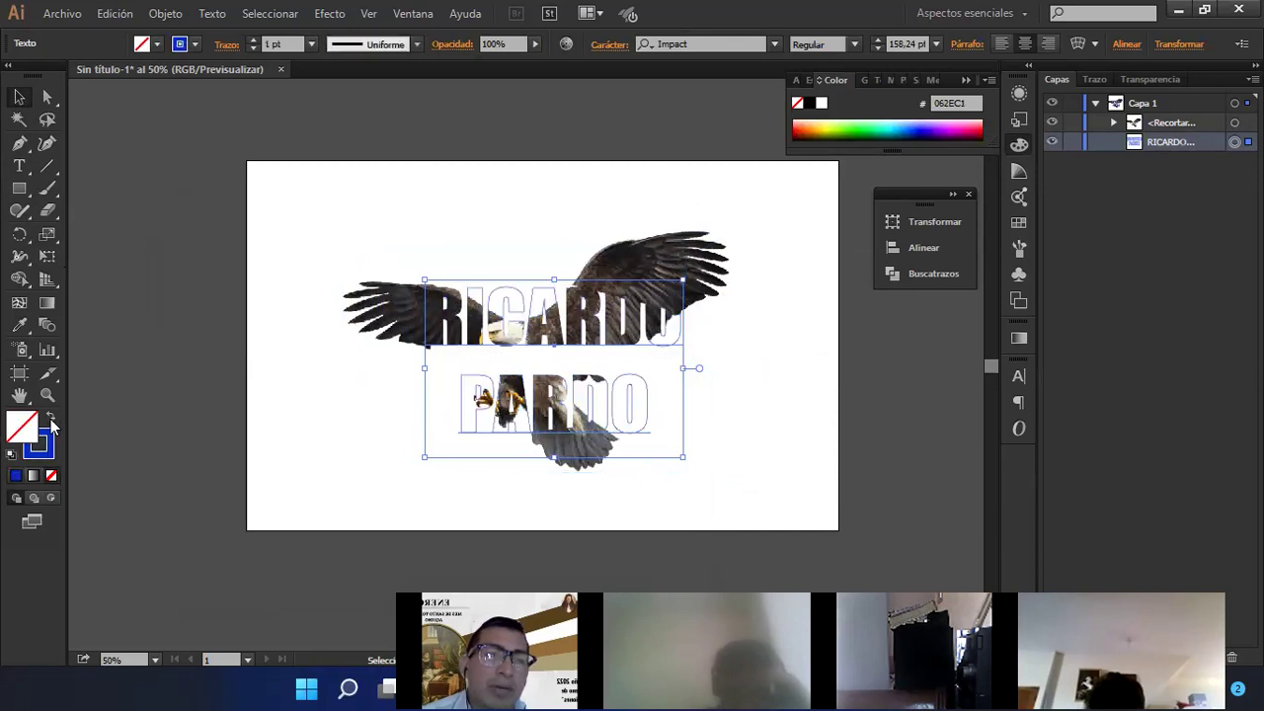
click(53, 422)
double_click(37, 444)
mouse_move(258, 313)
mouse_down()
mouse_move(168, 487)
mouse_move(177, 497)
mouse_up()
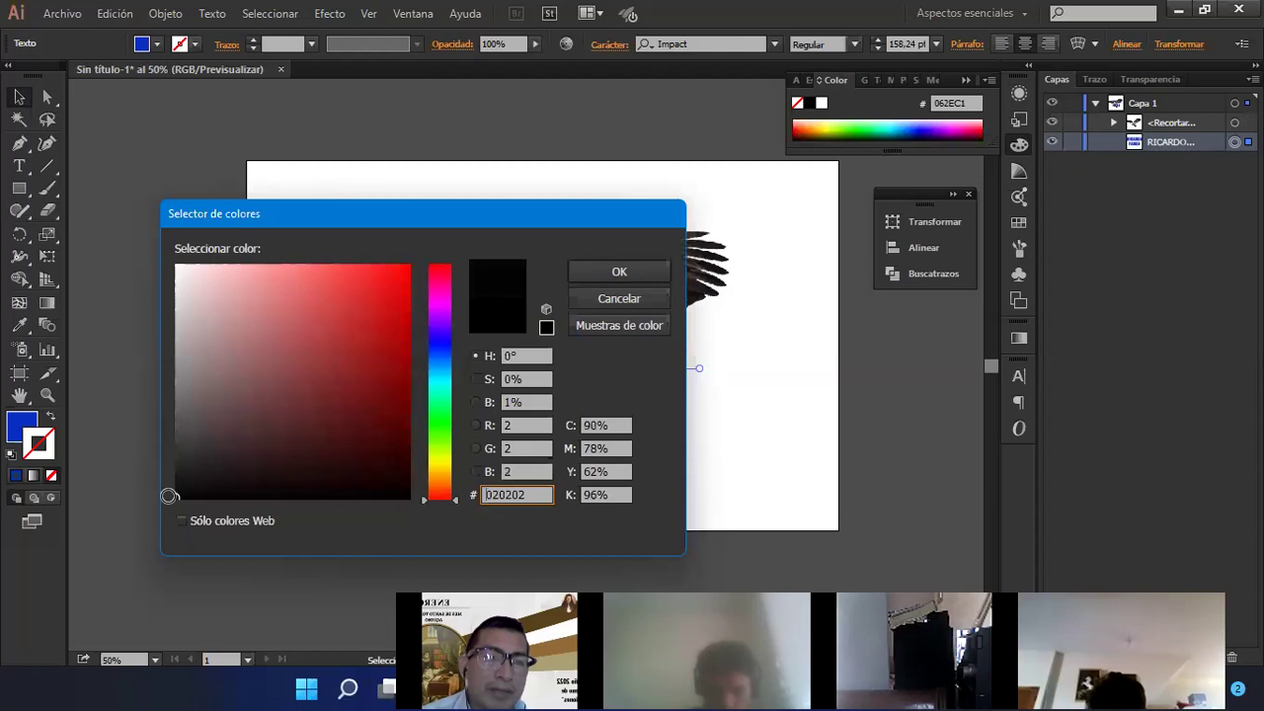
click(591, 277)
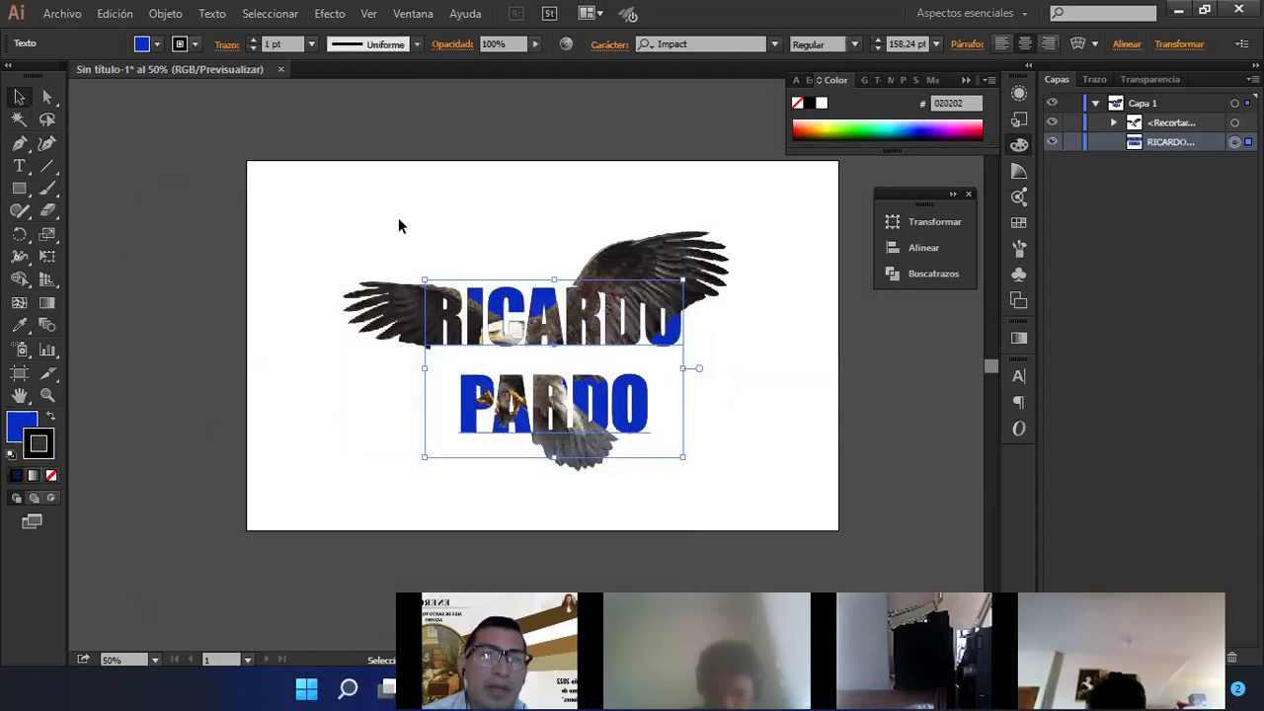
click(312, 44)
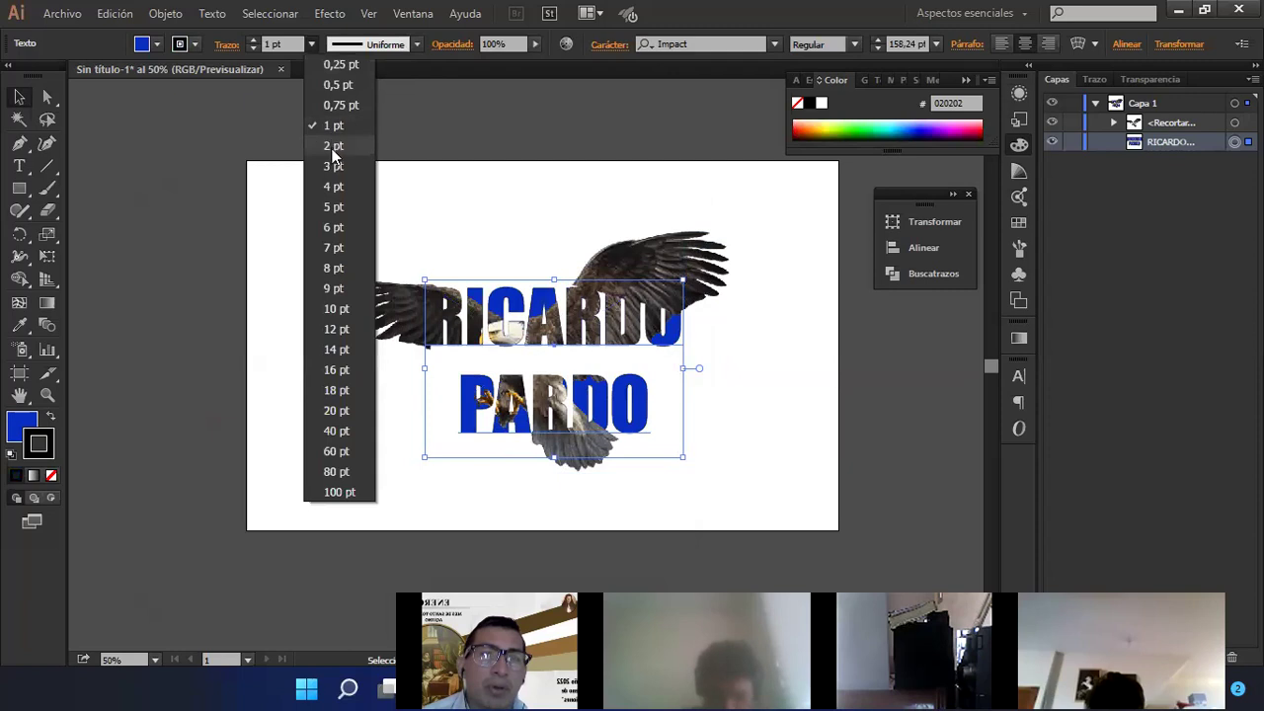
click(333, 185)
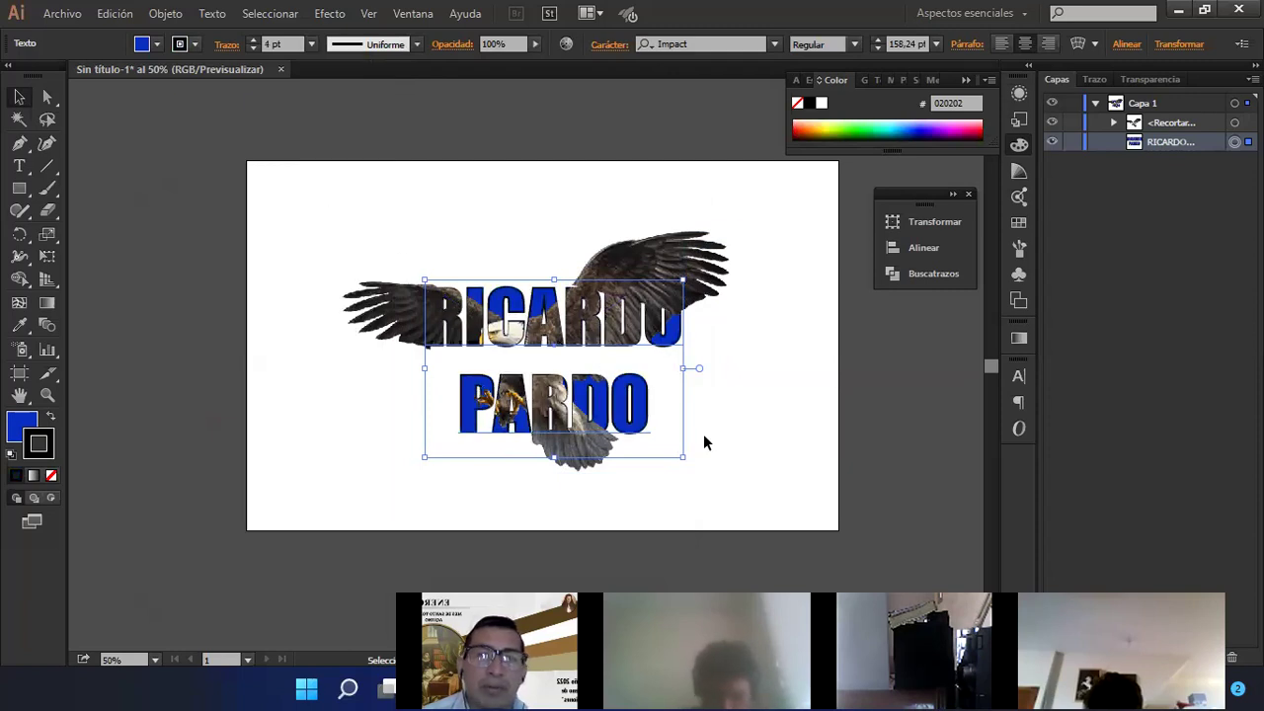
click(769, 434)
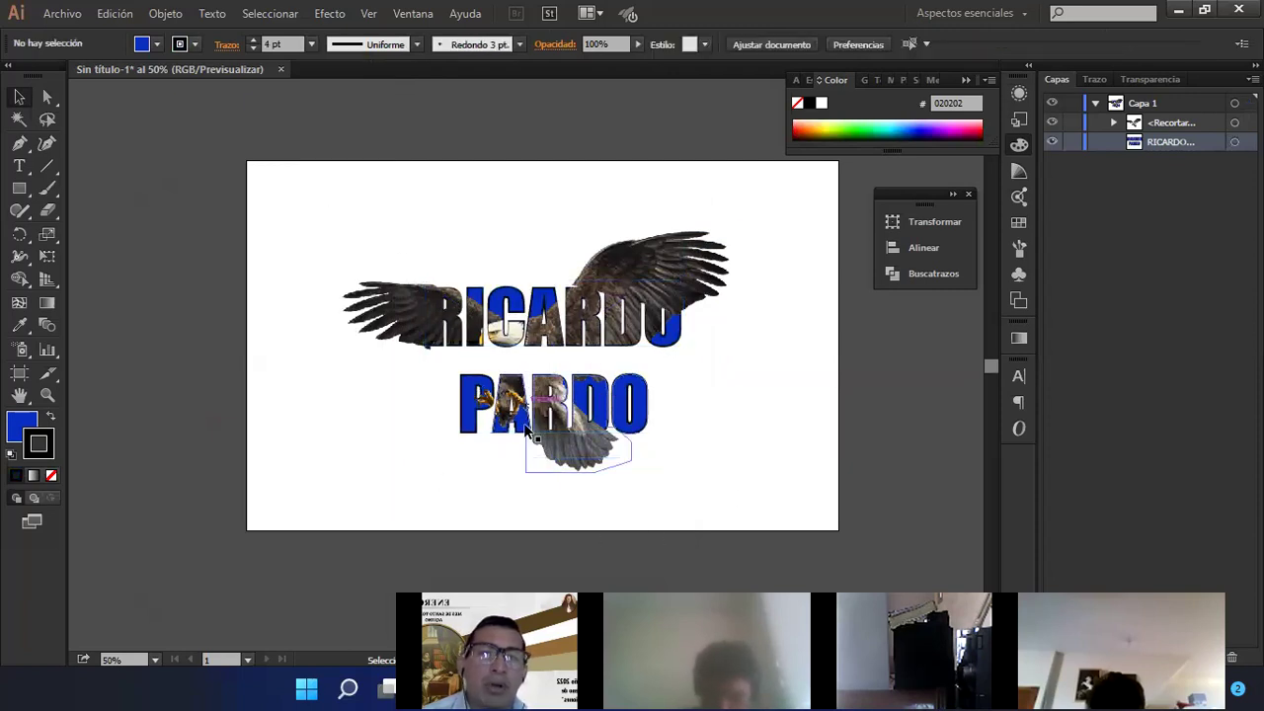
- Choose orange ED510C as the fill colour with nothing selected
double_click(31, 426)
drag(440, 302, 438, 273)
click(398, 280)
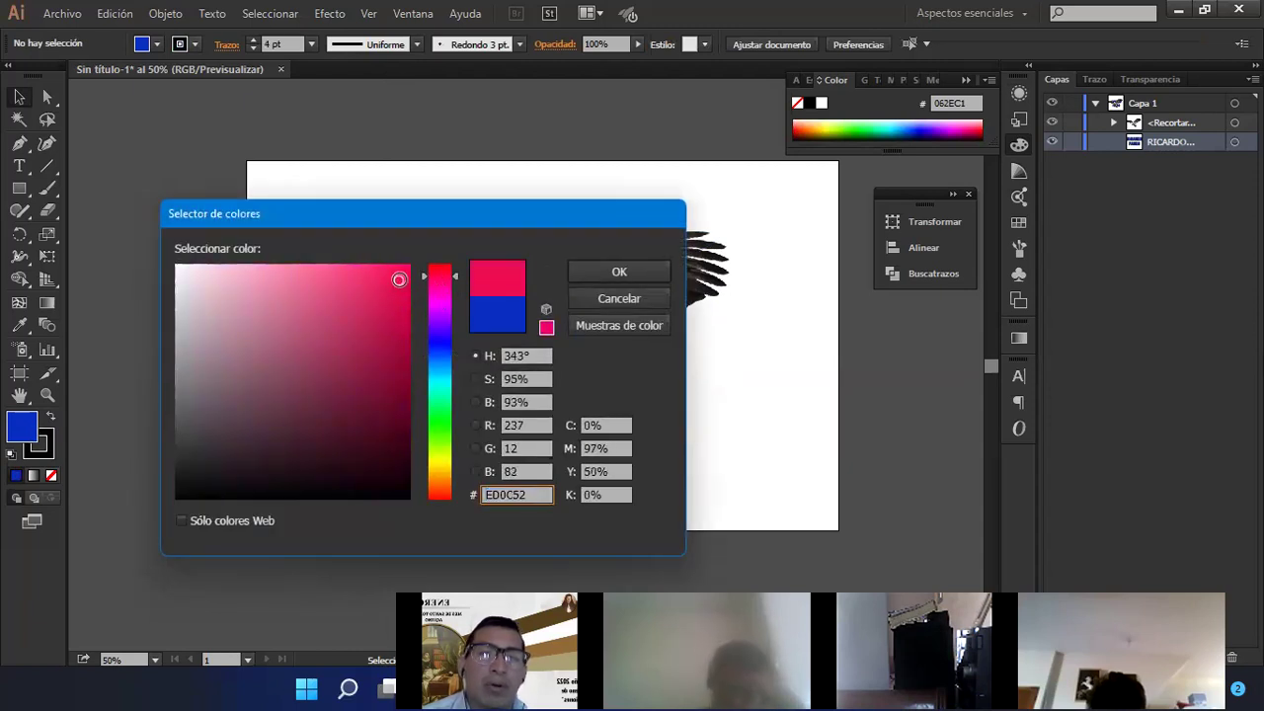
drag(433, 499, 434, 487)
click(624, 274)
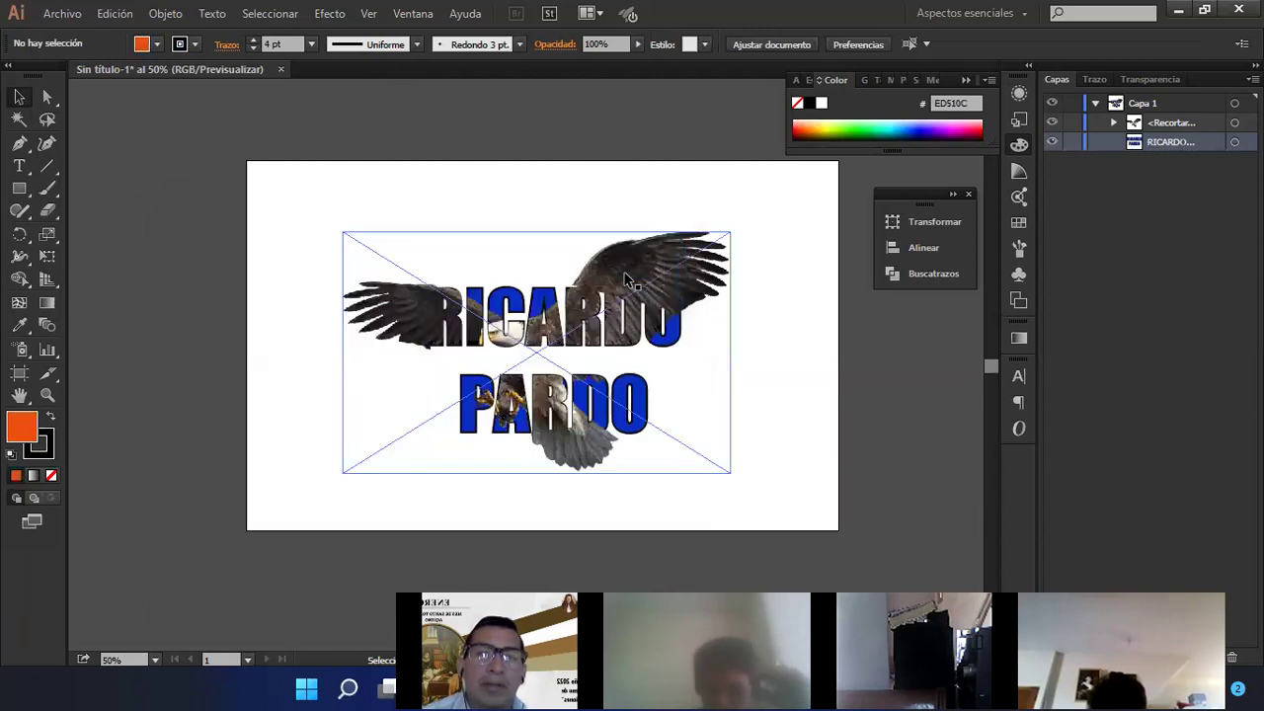
double_click(20, 430)
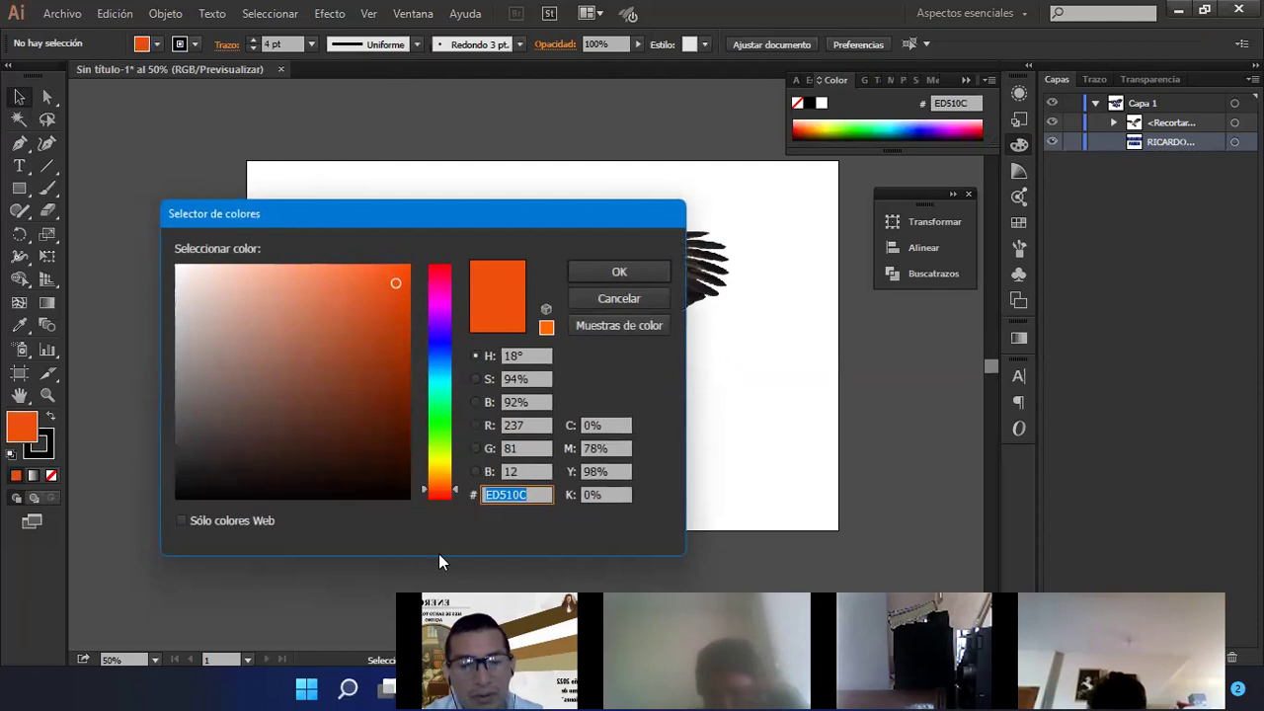
click(614, 273)
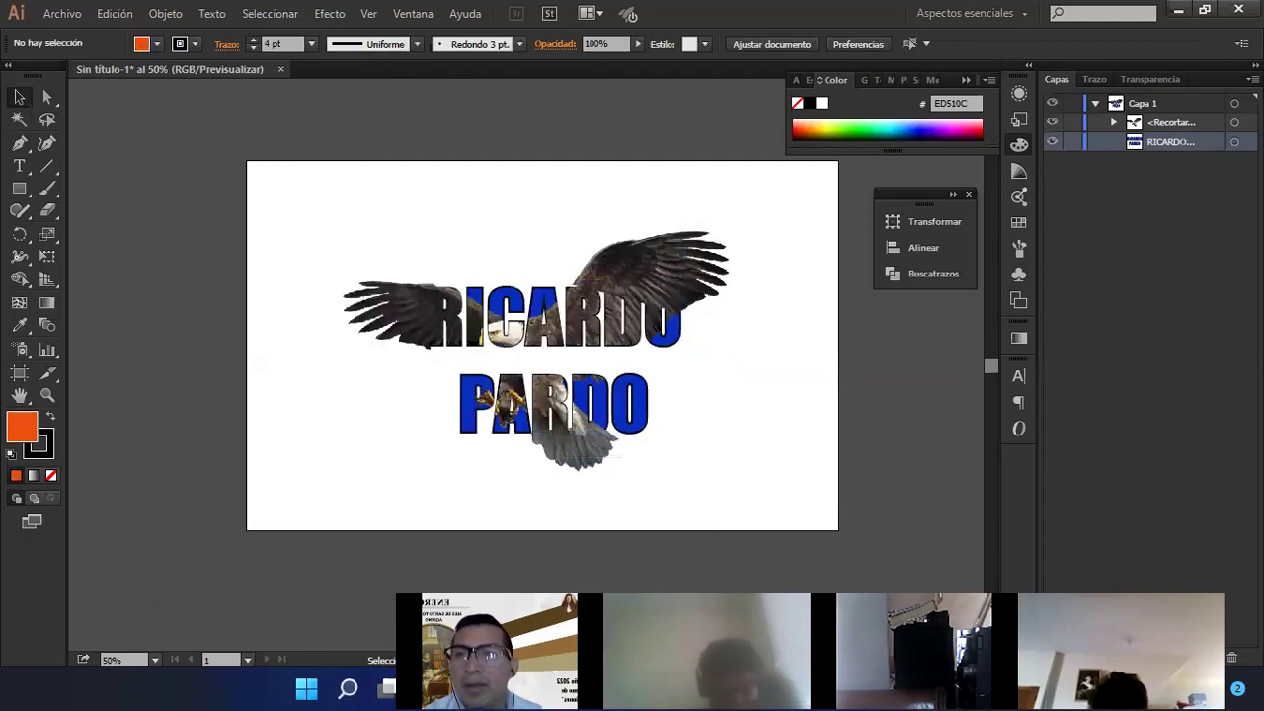
- Select the name text behind the eagle and change its fill to orange ED510C
click(1234, 142)
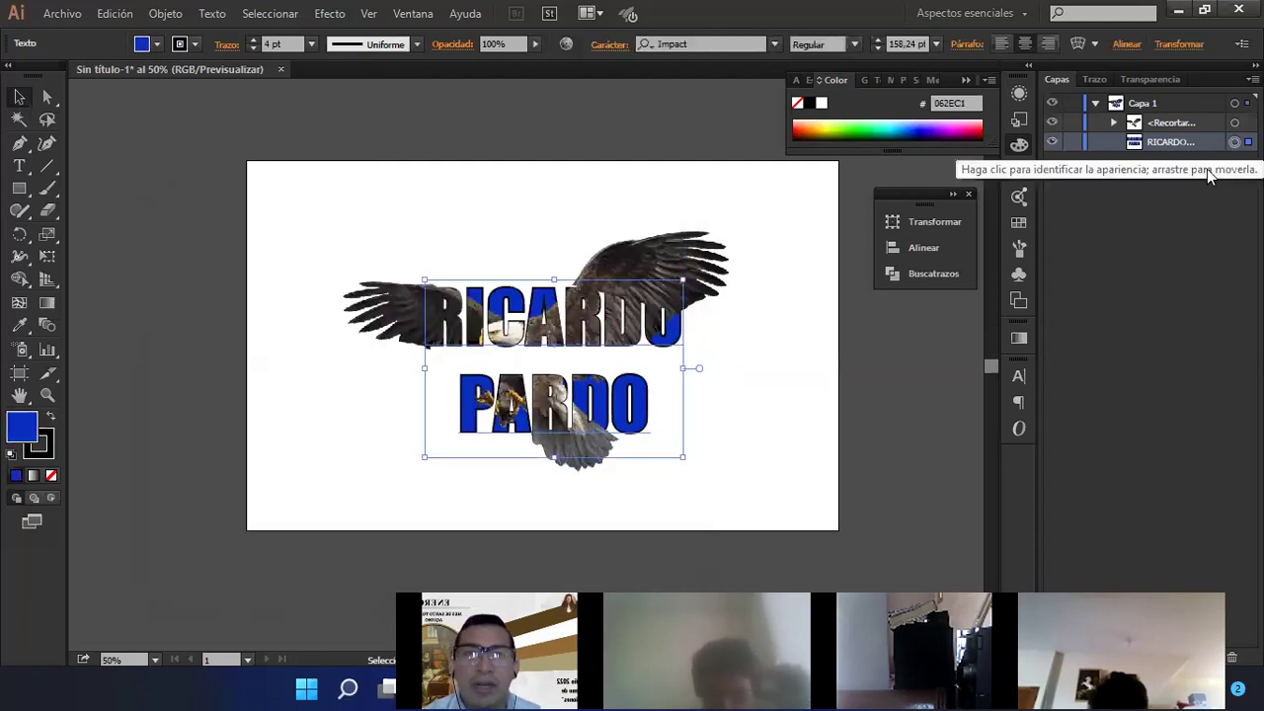
double_click(21, 430)
click(637, 272)
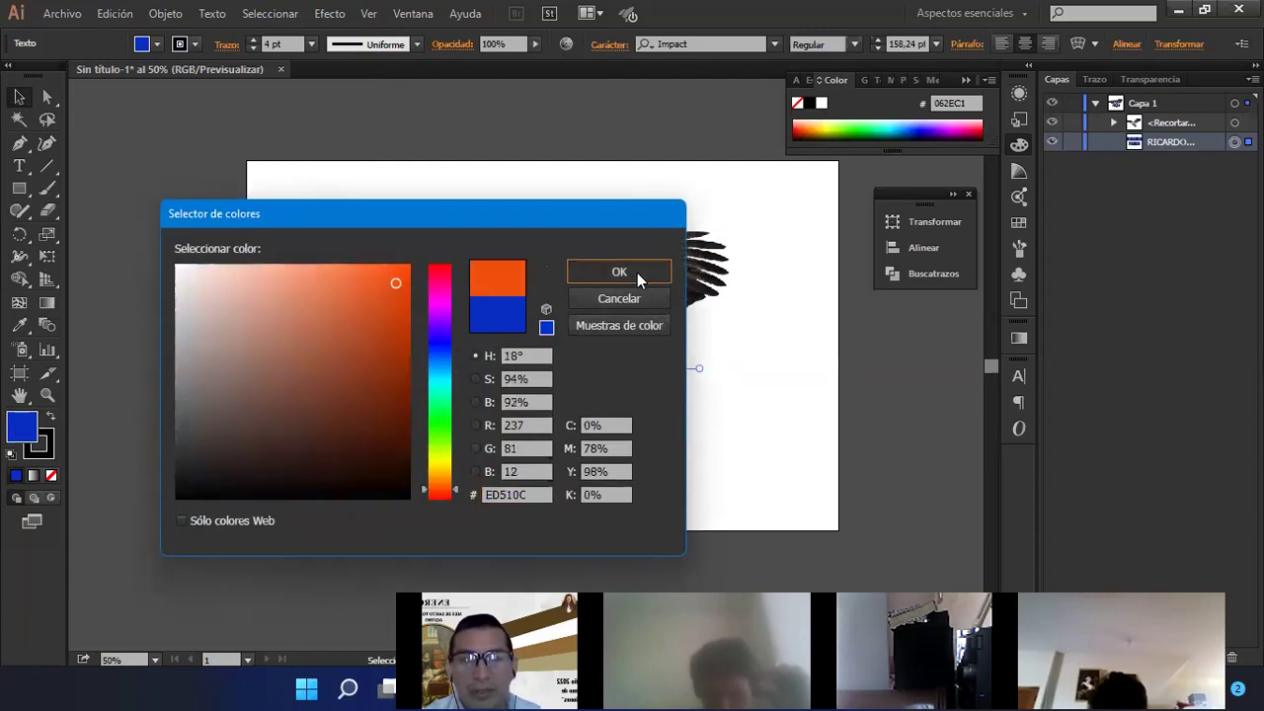
click(752, 412)
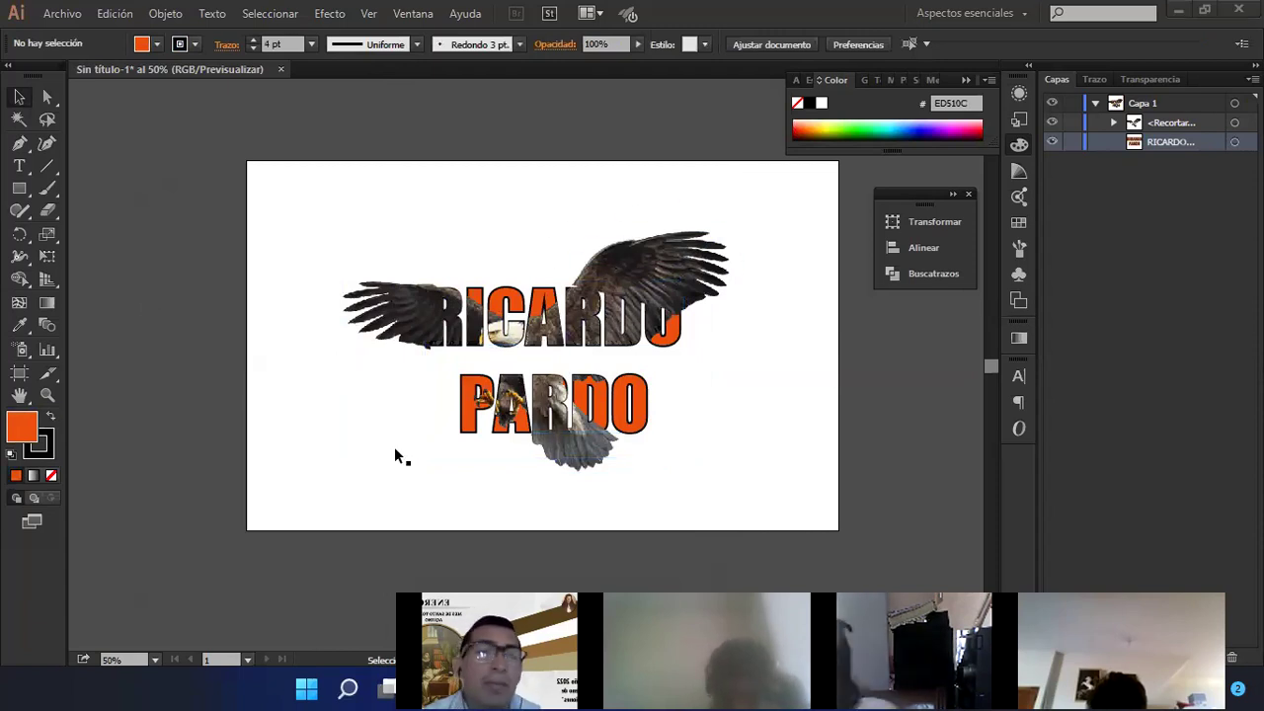
- Draw a rectangle that covers the whole artboard from corner to corner
click(20, 189)
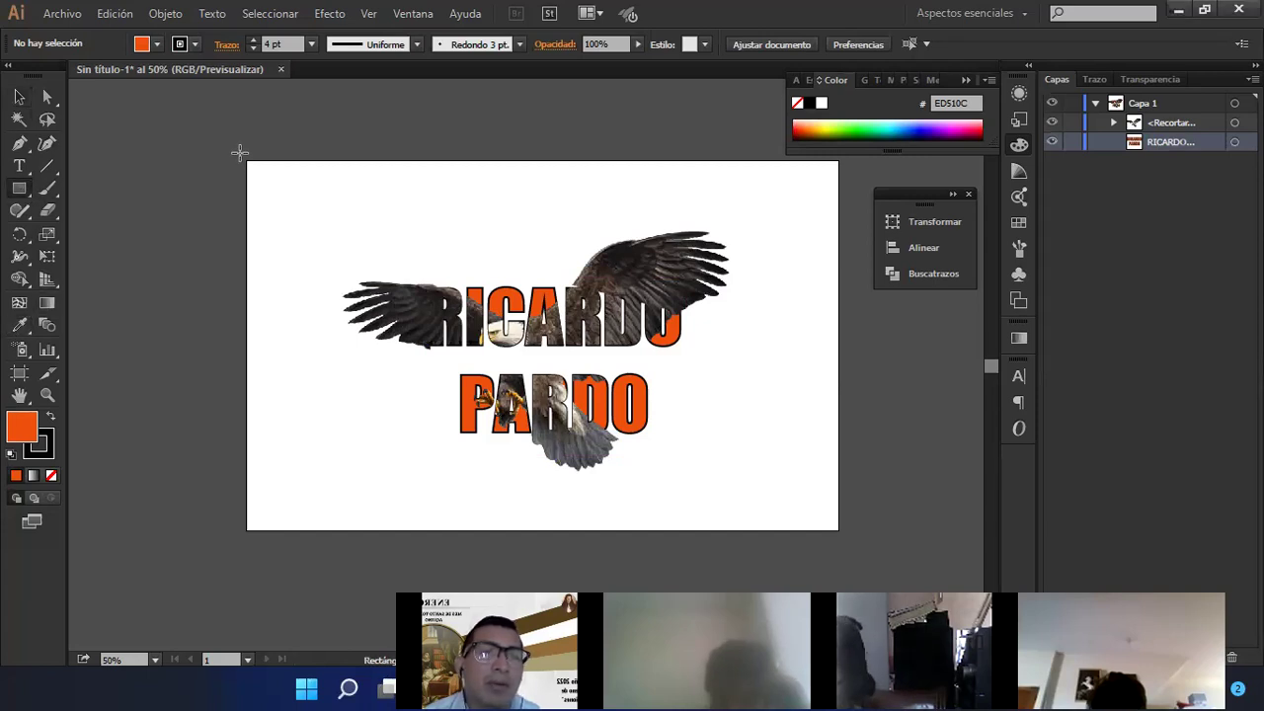
click(23, 192)
click(166, 188)
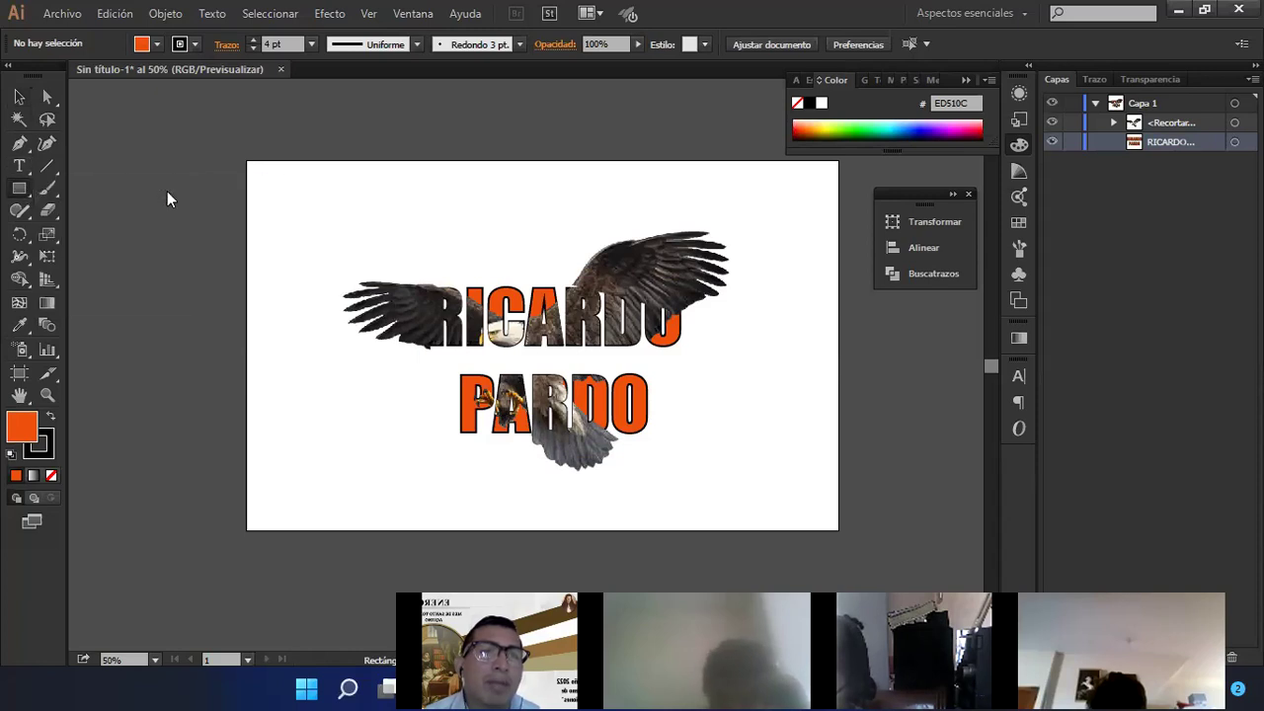
drag(243, 160, 837, 529)
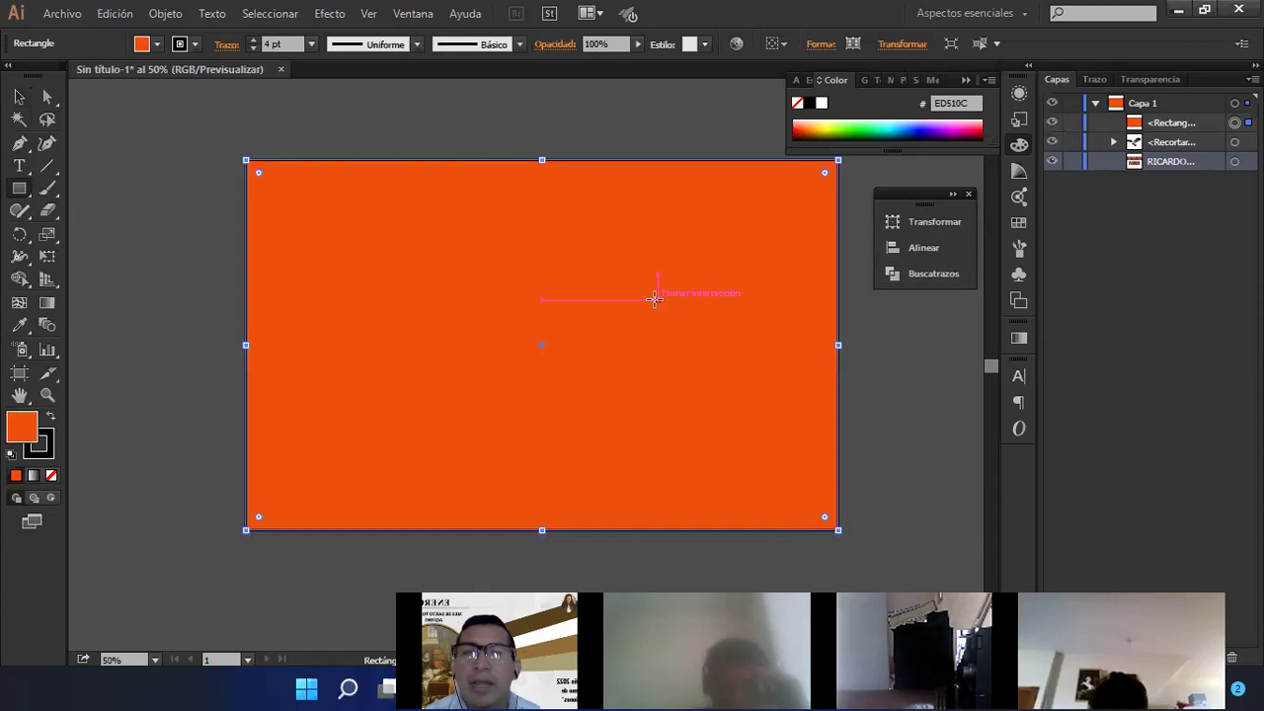
- Fill the artboard-sized rectangle with a white-to-black linear gradient and tilt its direction slightly upward toward the dark end
click(17, 99)
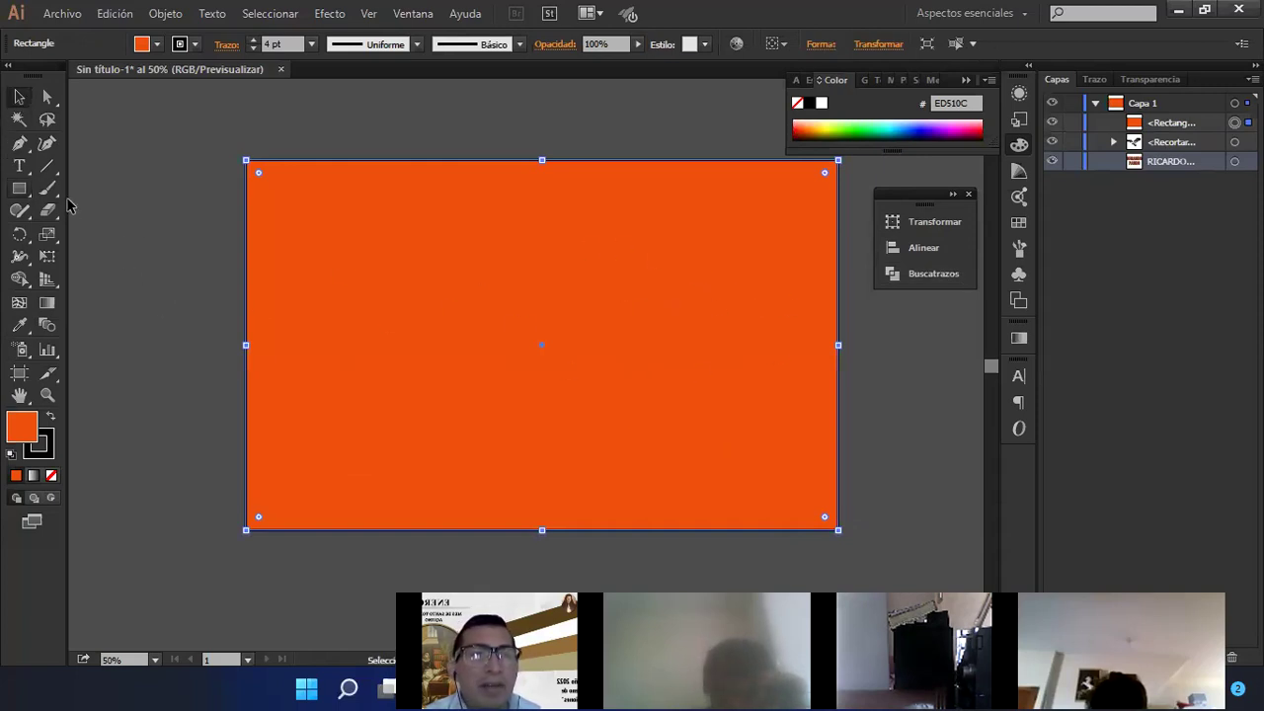
click(49, 305)
drag(278, 333, 808, 337)
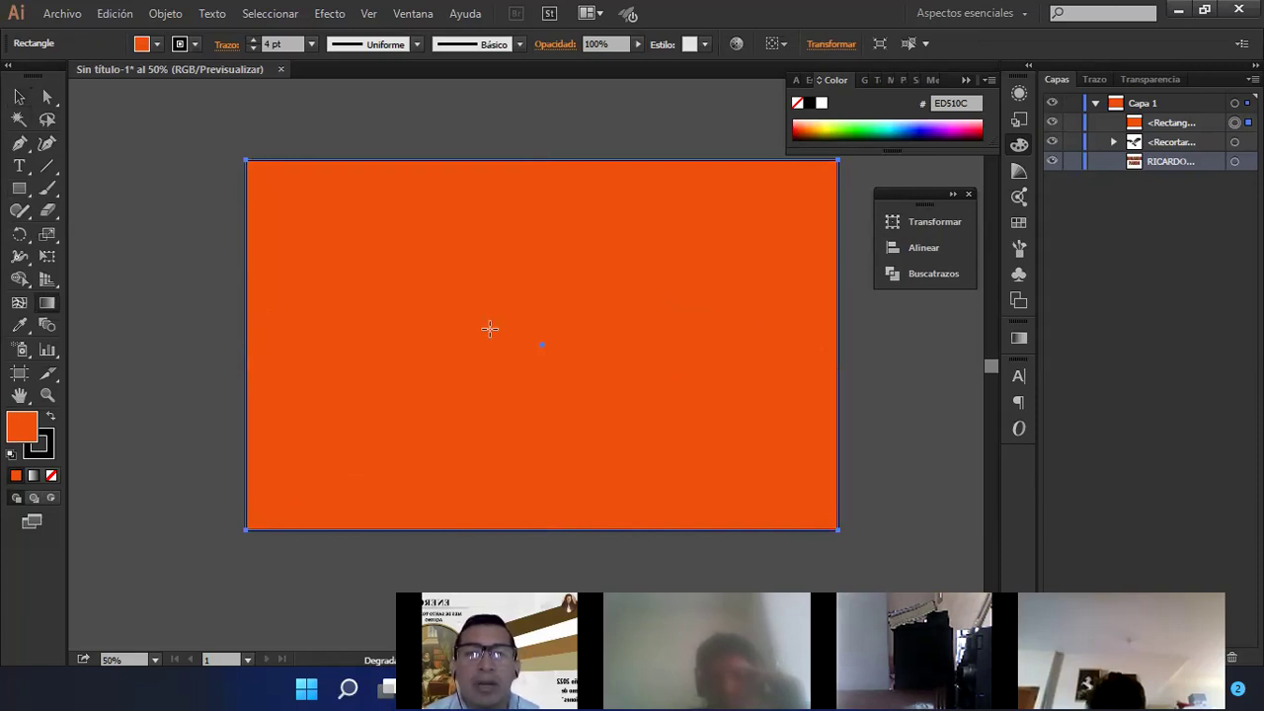
click(421, 328)
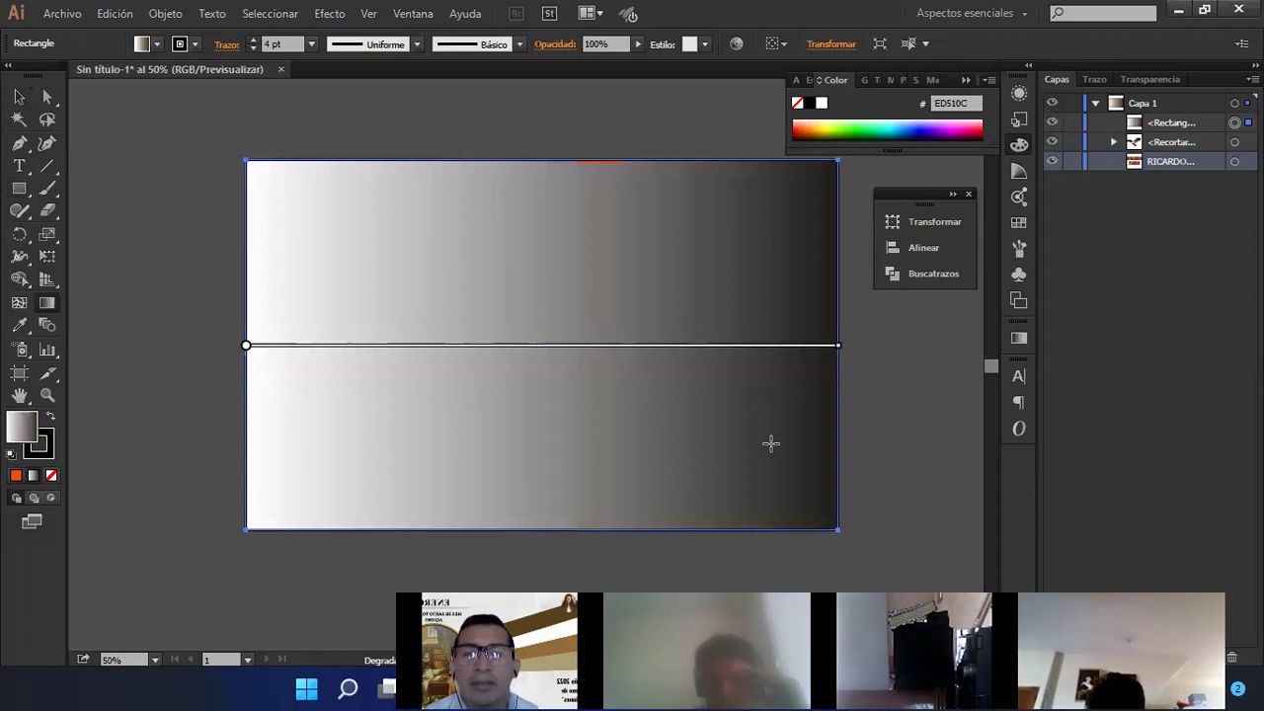
mouse_move(656, 358)
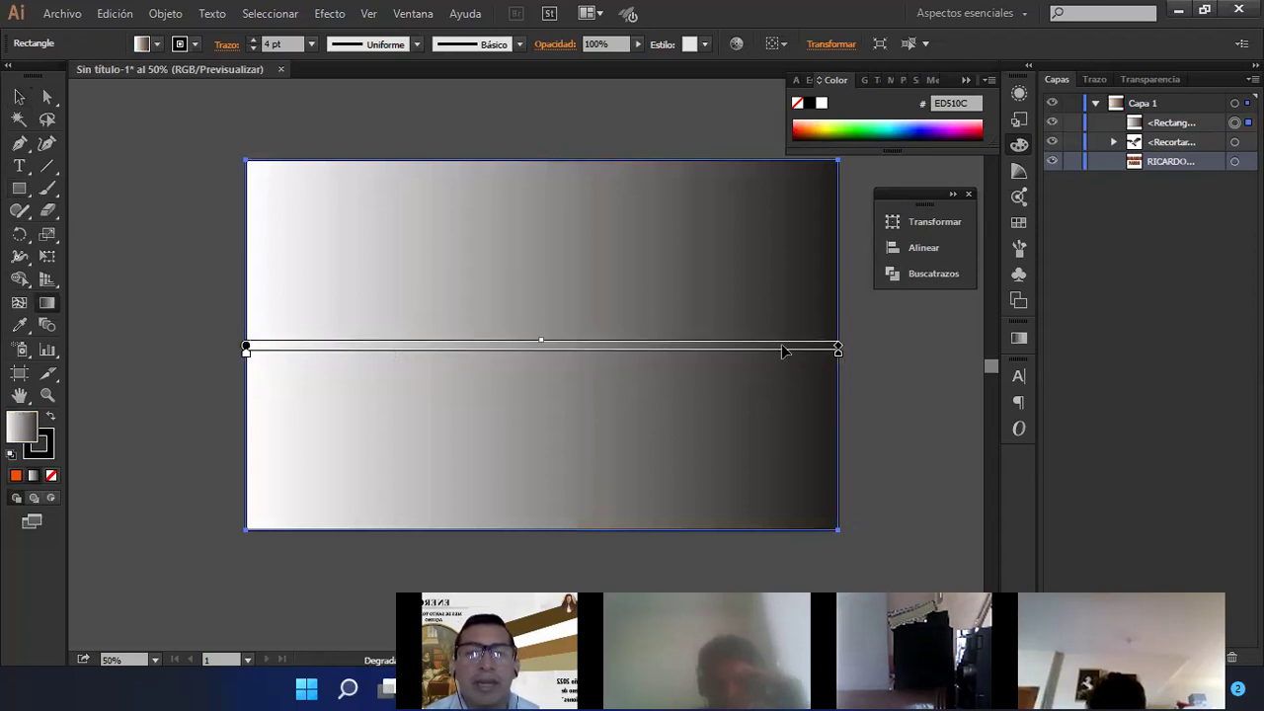
mouse_move(840, 344)
mouse_down()
mouse_move(789, 282)
mouse_move(547, 154)
mouse_move(697, 350)
mouse_move(698, 298)
mouse_move(713, 296)
mouse_up()
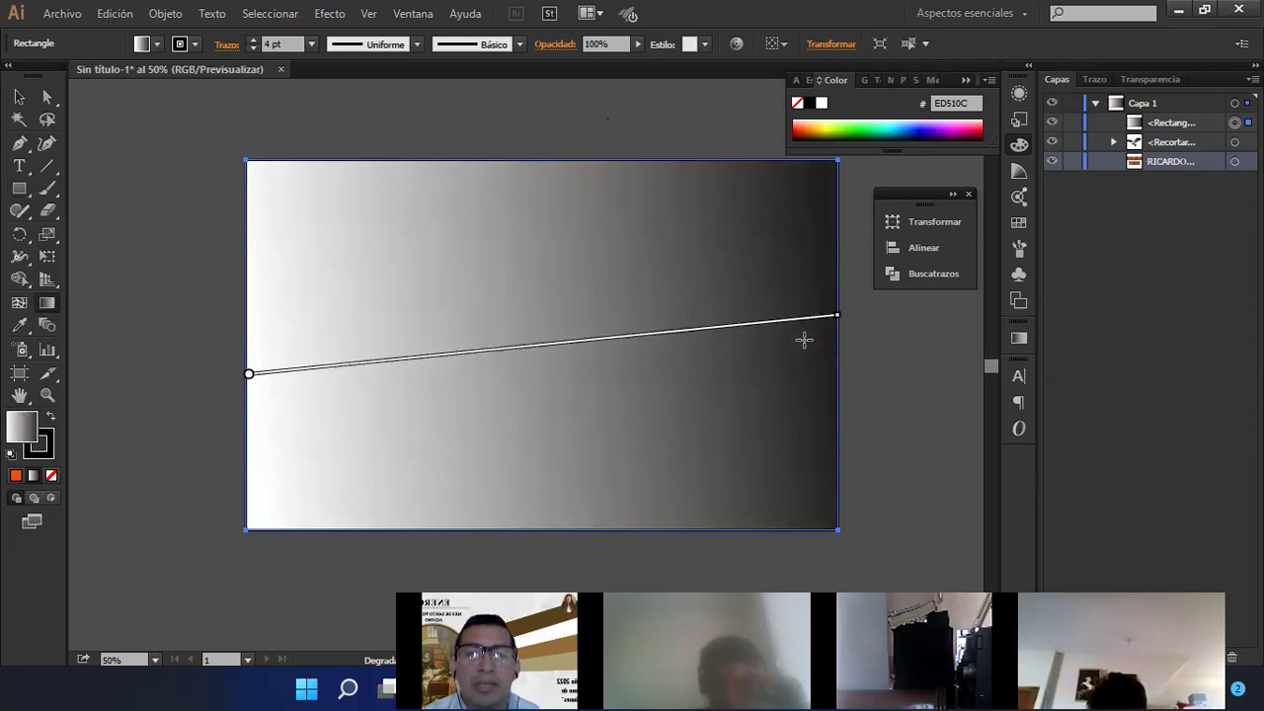
- Recolour the dark end stop of the rectangle's gradient to yellow FCEE21
mouse_move(834, 318)
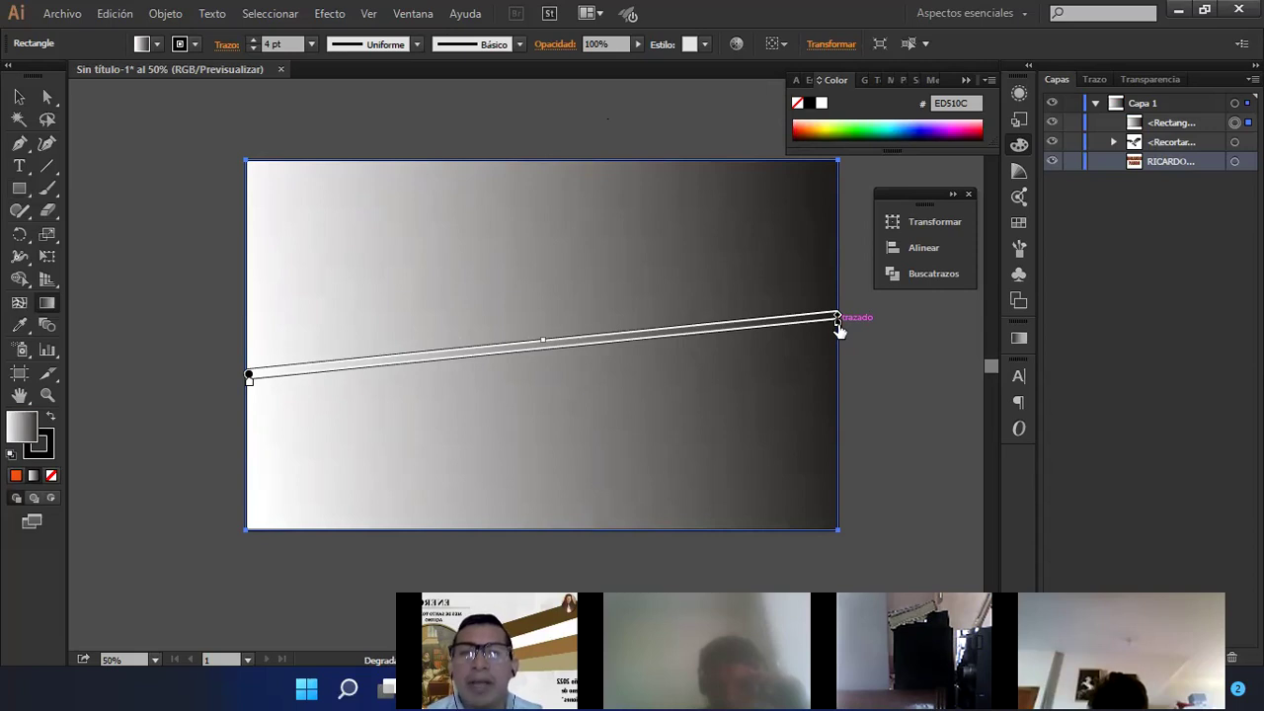
double_click(838, 324)
click(694, 374)
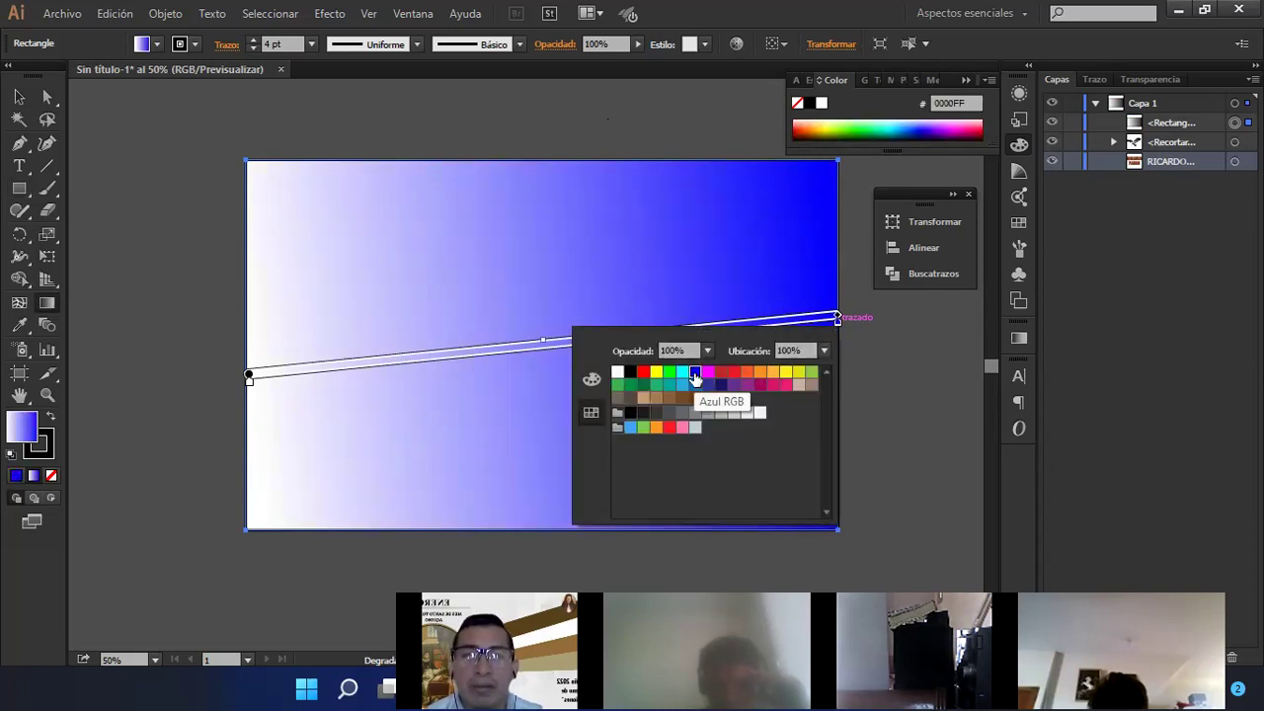
click(669, 379)
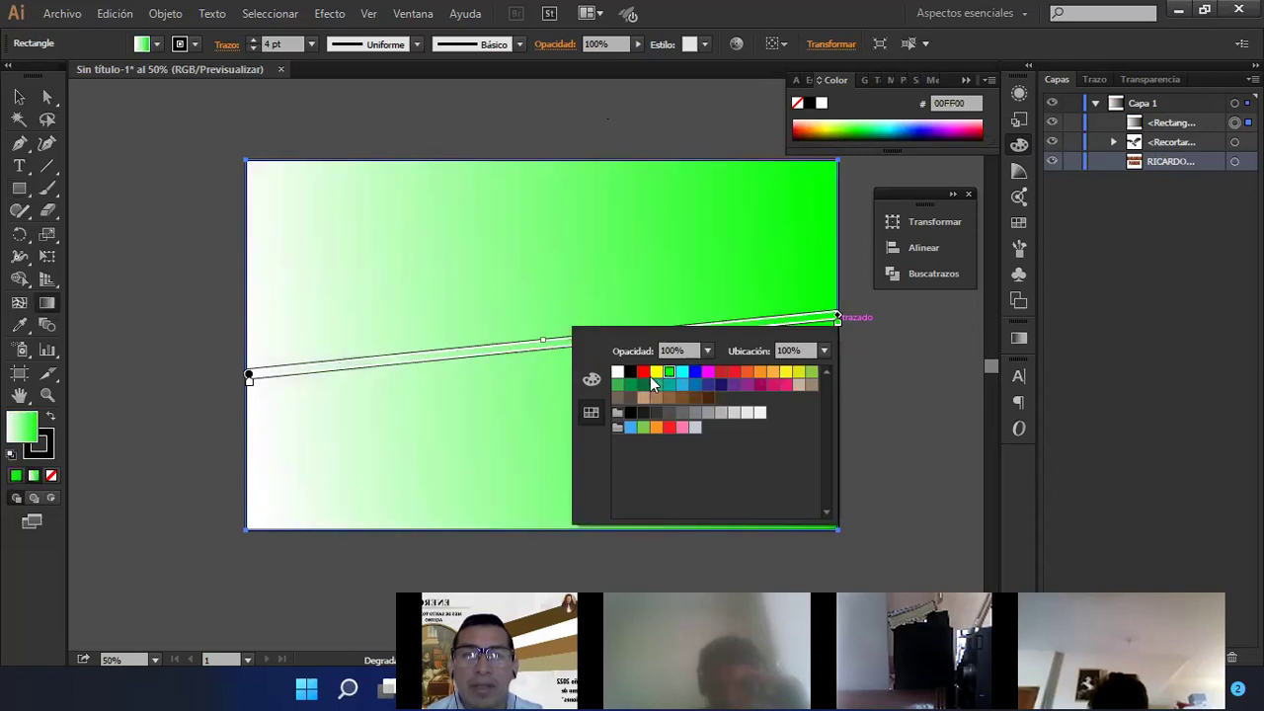
click(654, 372)
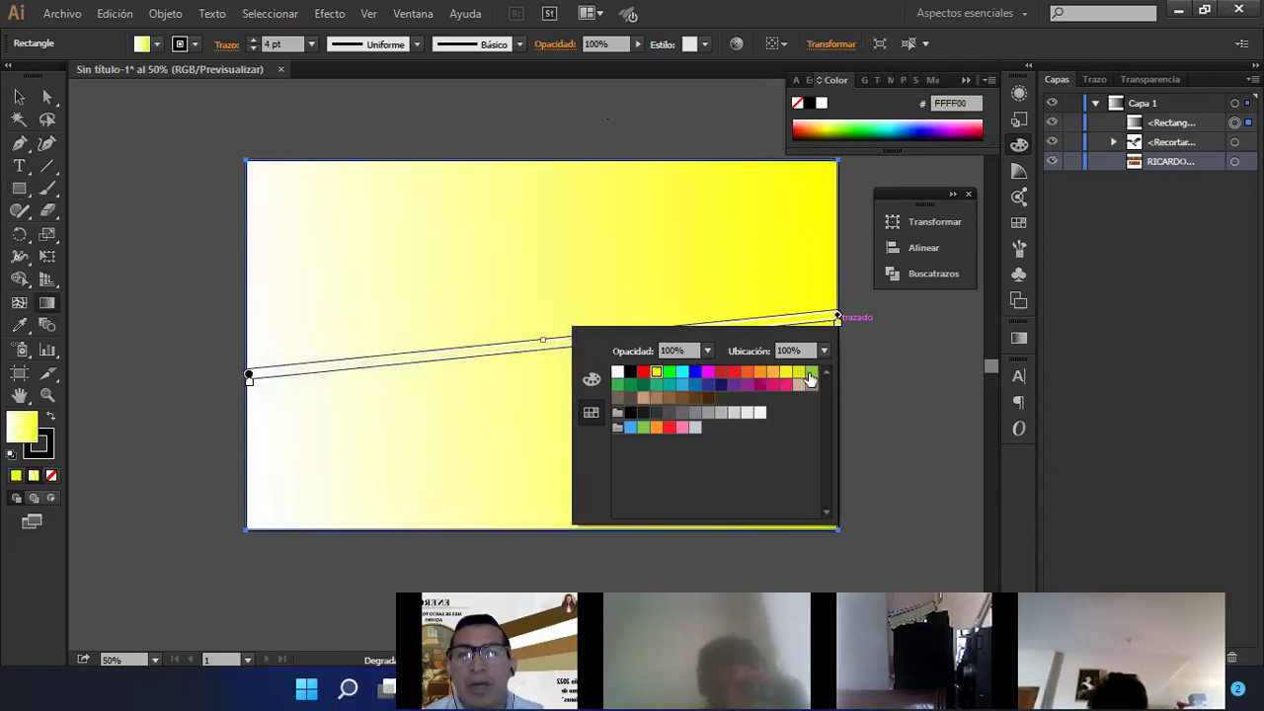
click(785, 372)
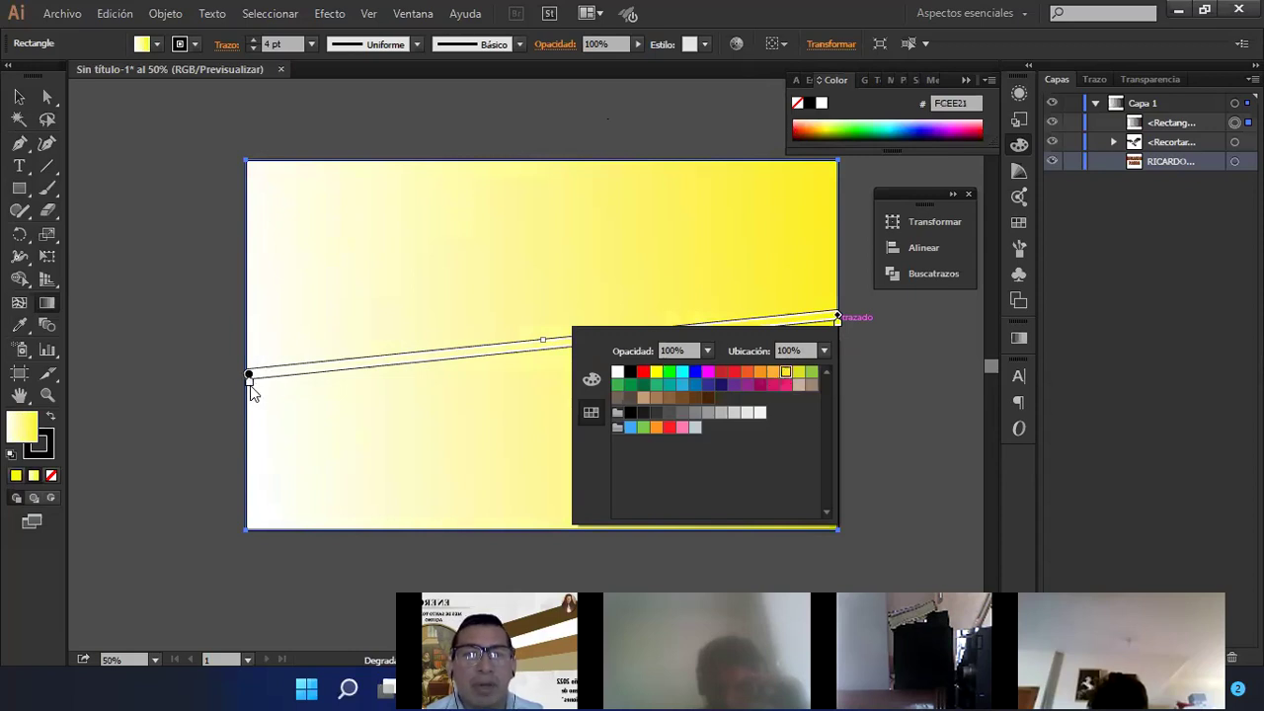
- Recolour the white start stop of the rectangle's gradient, trying orange F15A24 and blue 0000FF before setting magenta D4145A
click(250, 384)
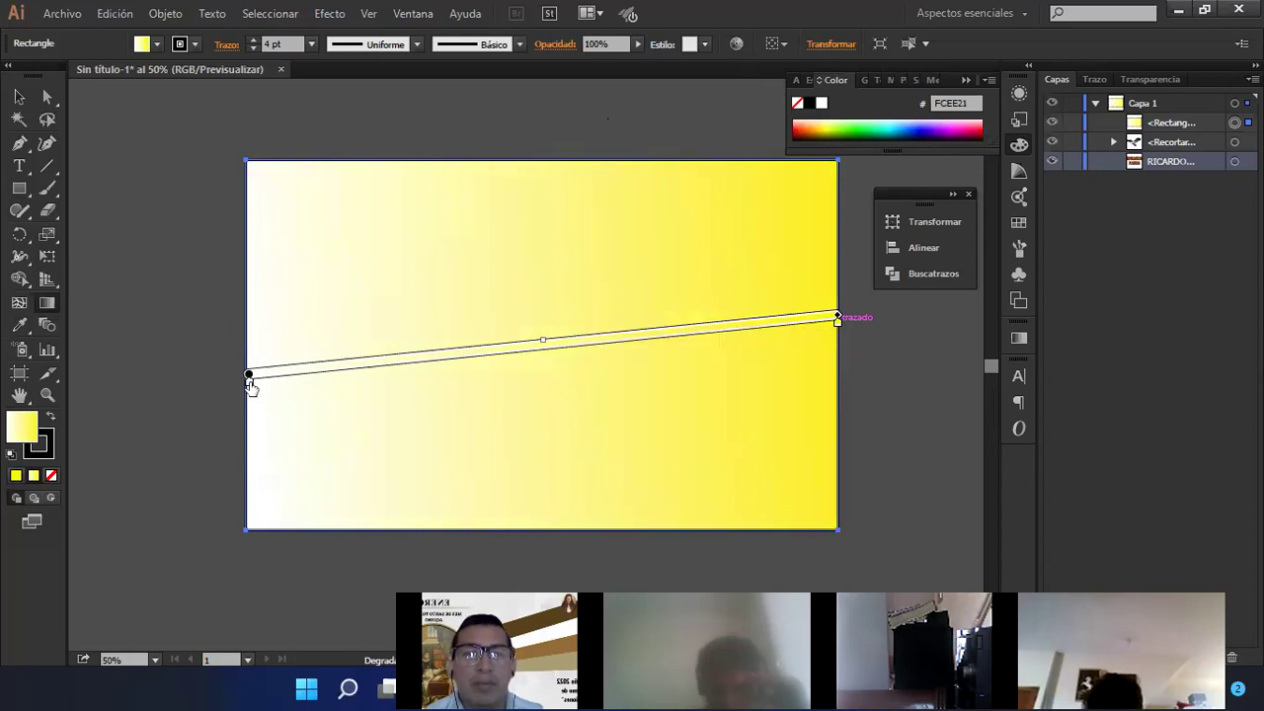
double_click(250, 384)
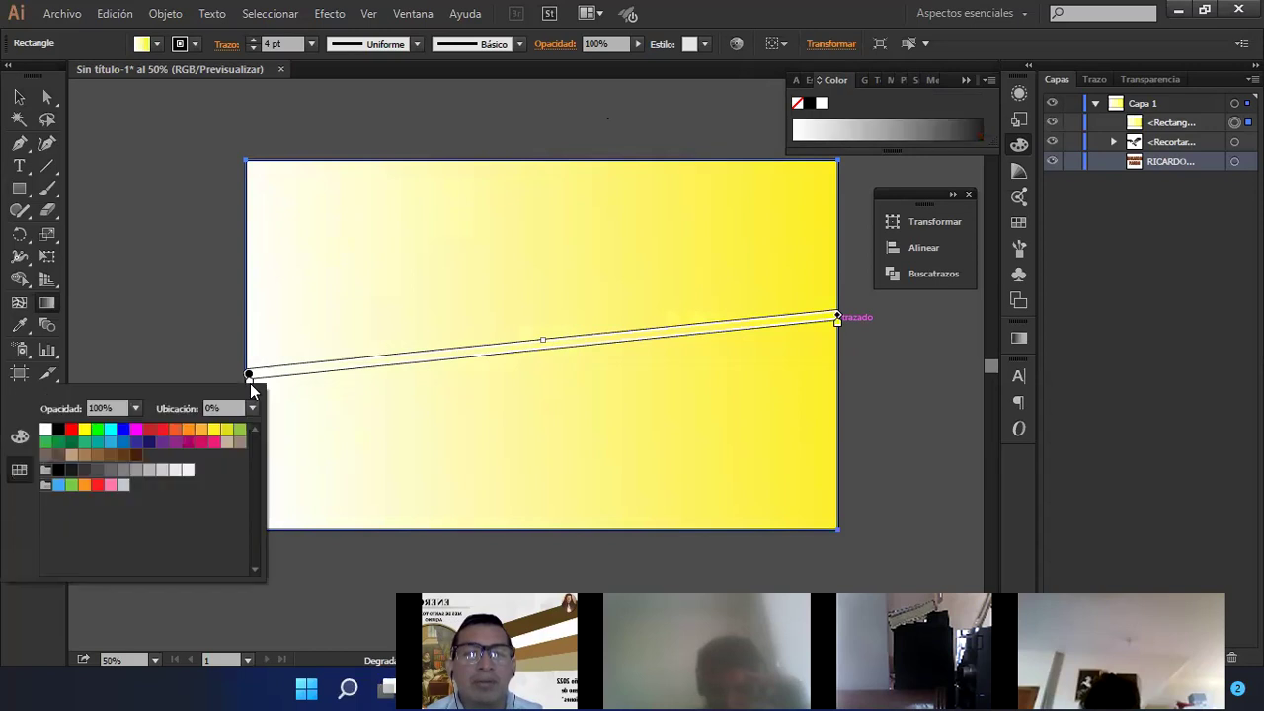
click(175, 429)
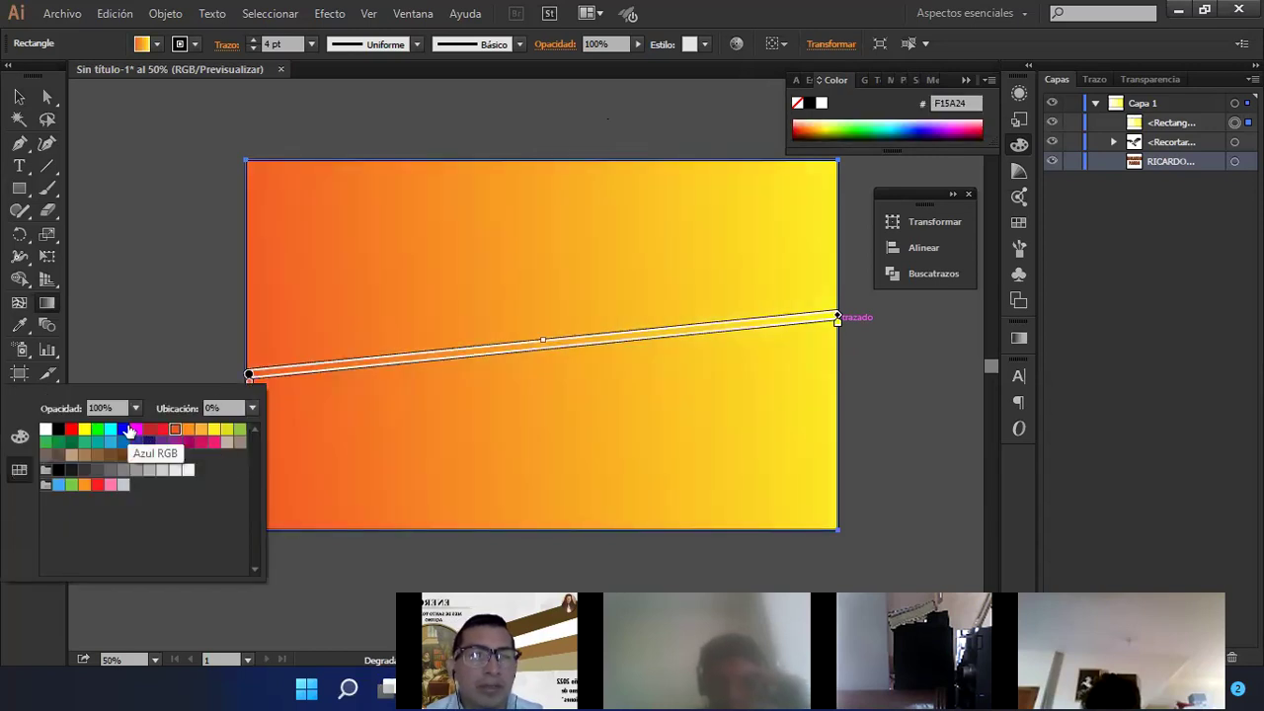
click(125, 429)
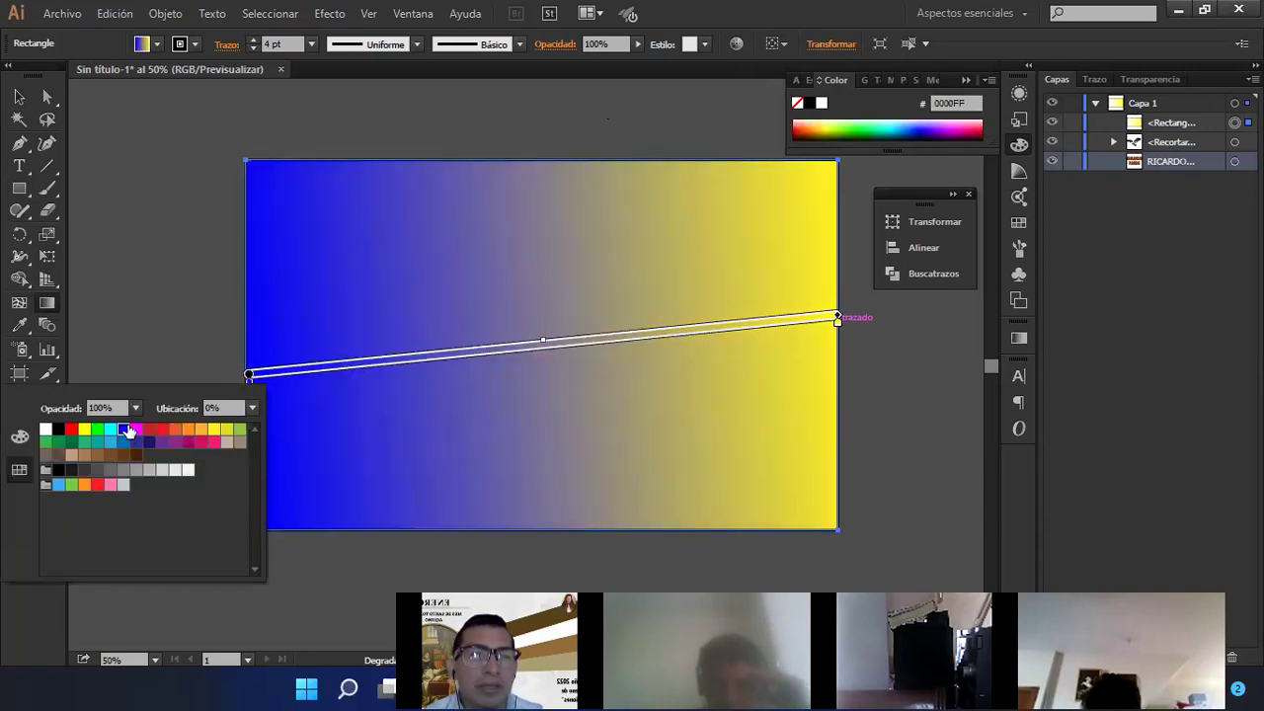
click(202, 443)
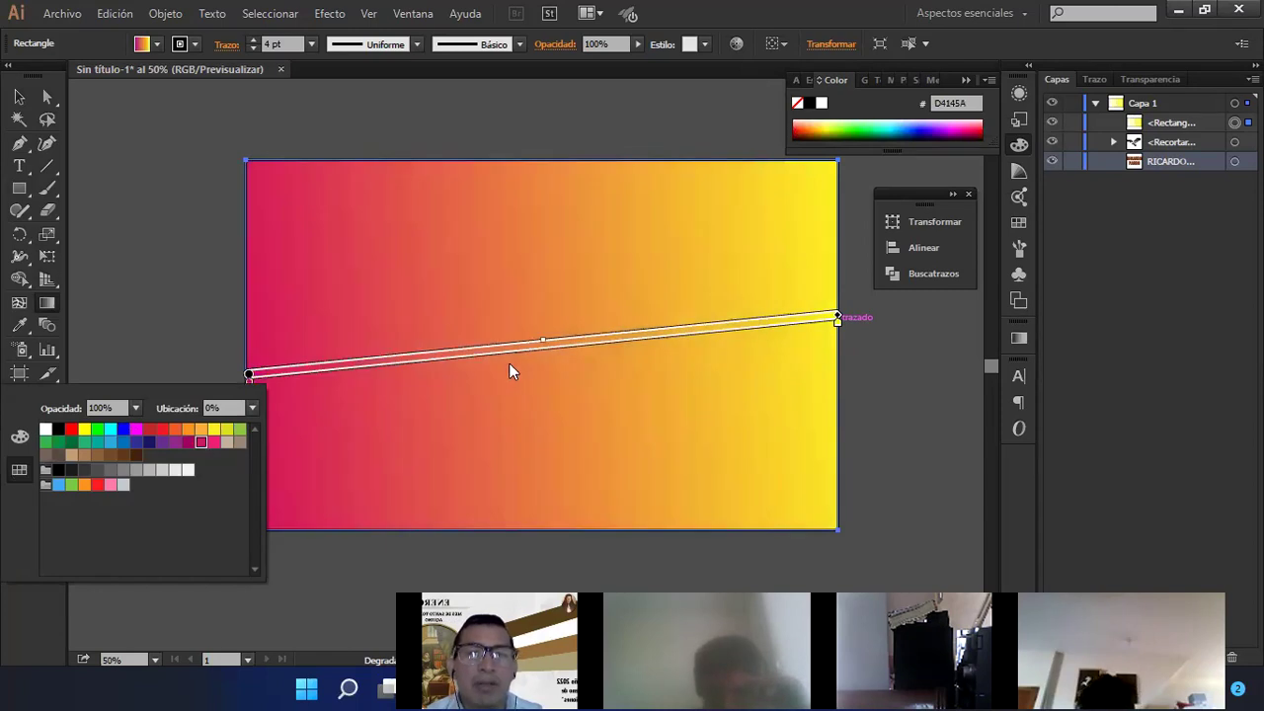
- Try sliding the yellow and the magenta gradient stops inward along the gradient line and back out to their ends
click(860, 344)
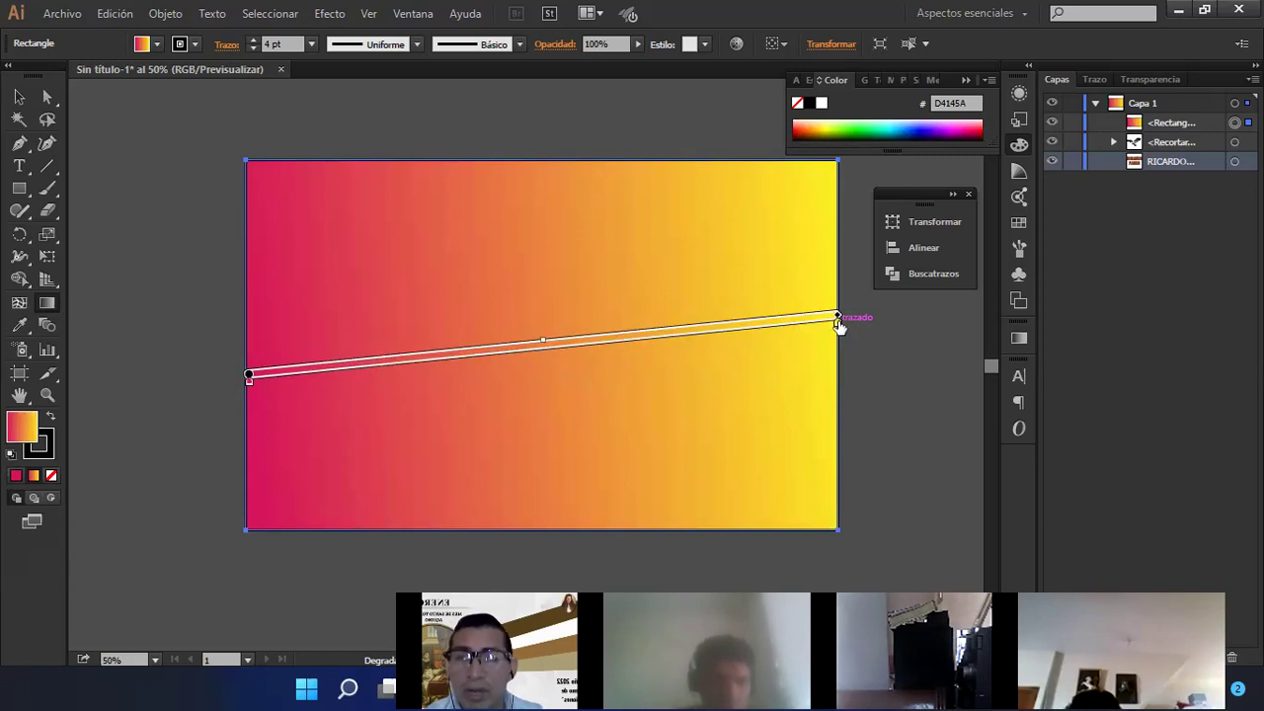
click(435, 362)
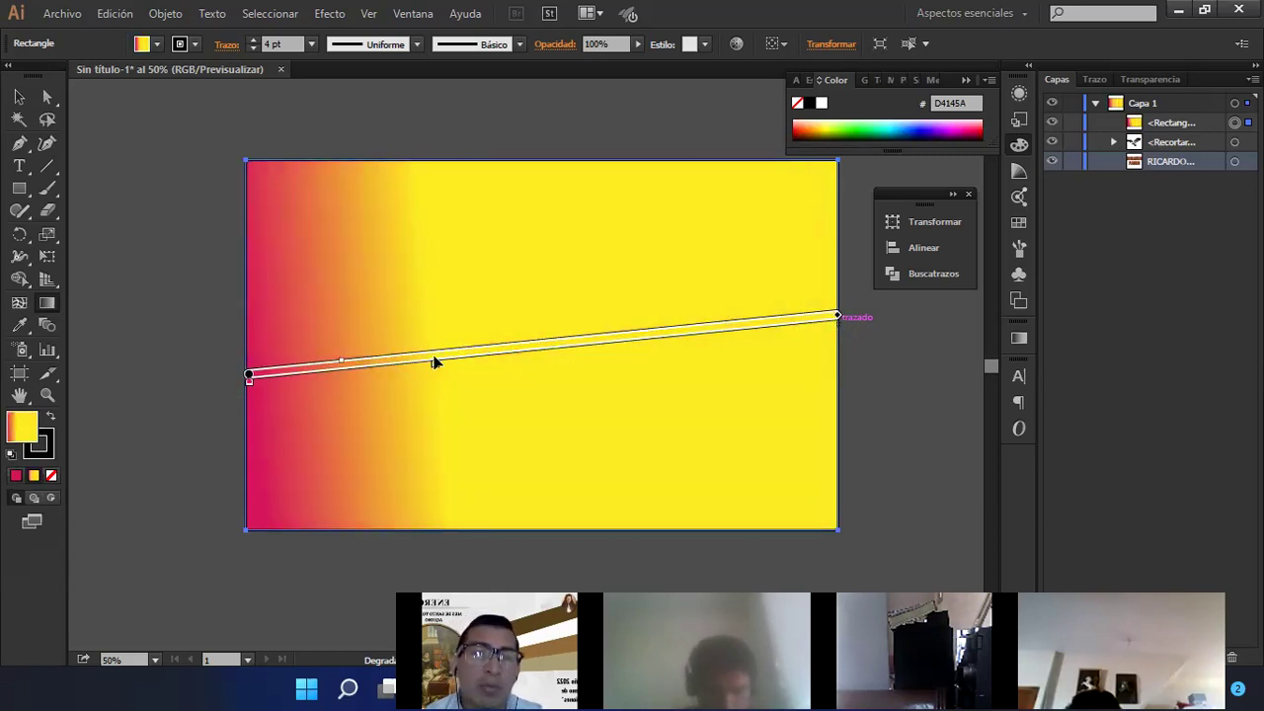
drag(436, 365, 837, 340)
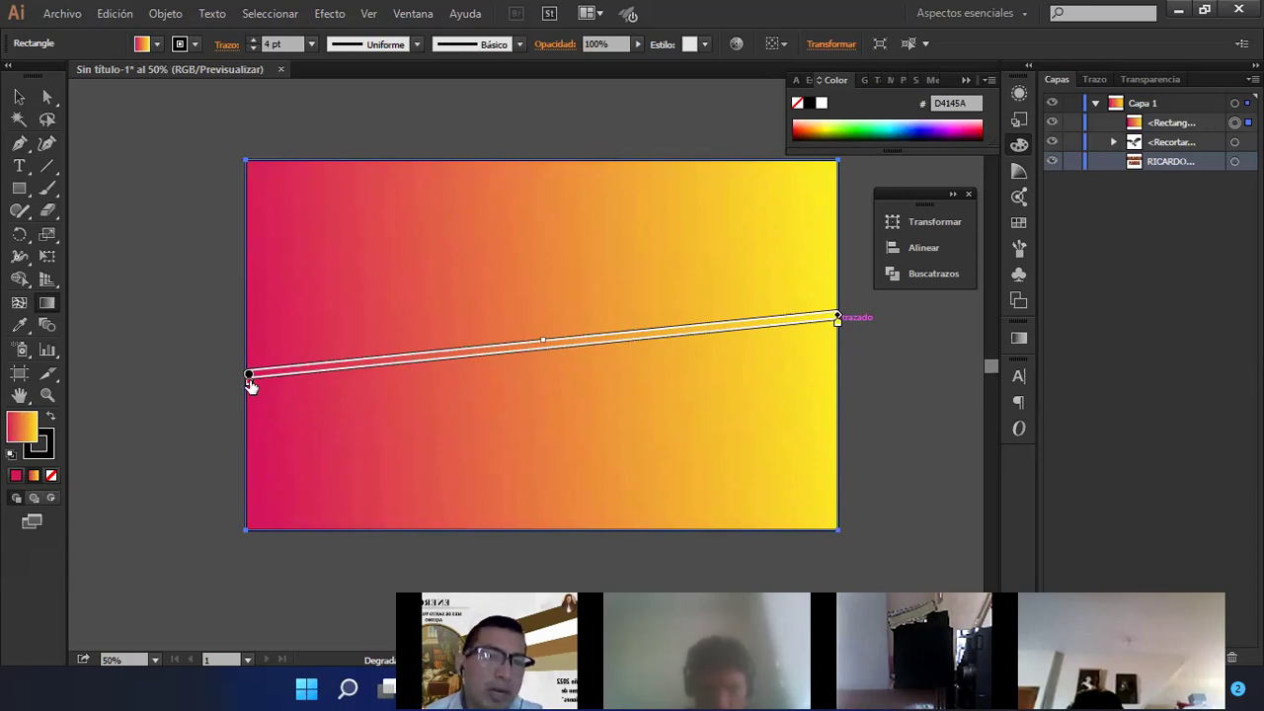
drag(253, 388, 581, 365)
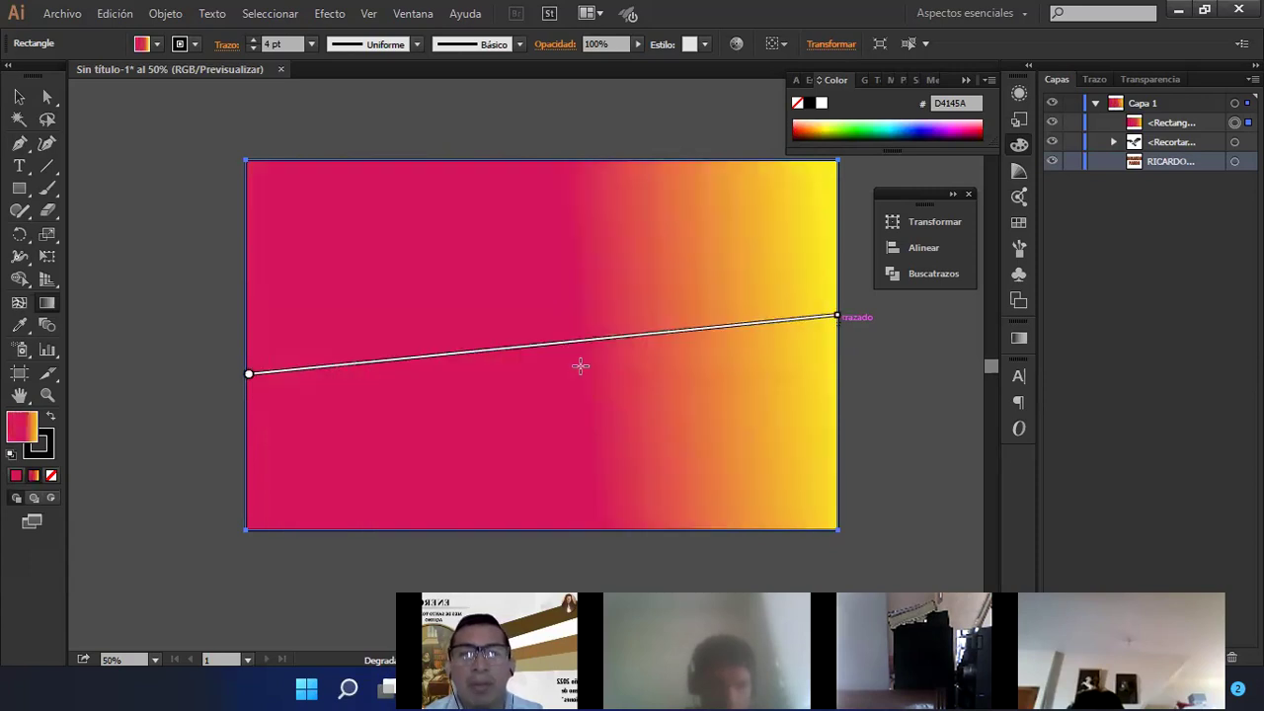
mouse_move(679, 327)
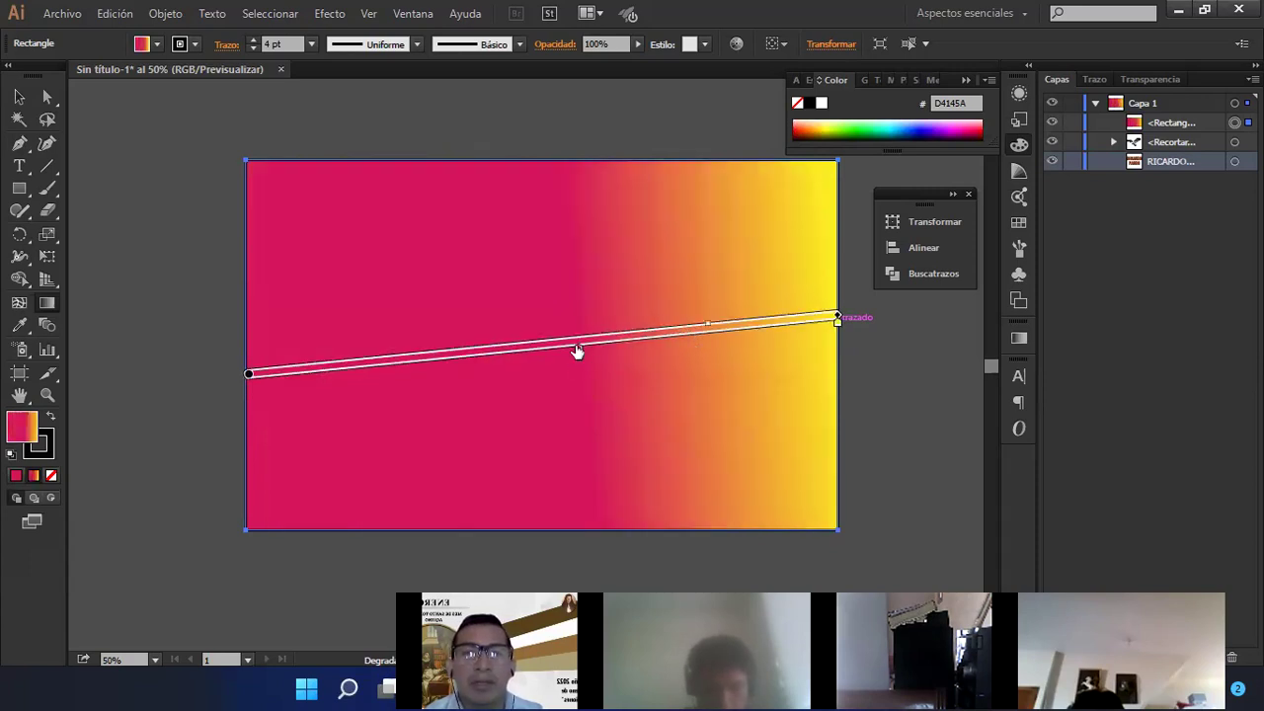
click(244, 381)
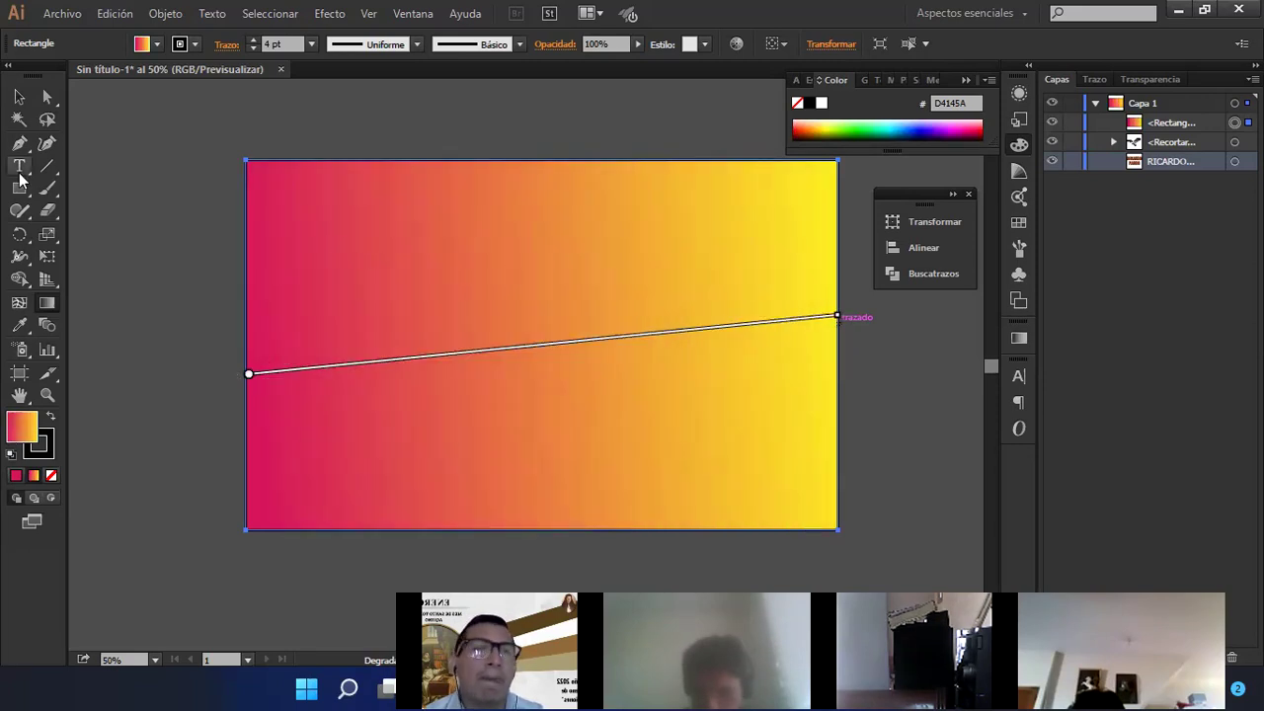
- Send the gradient rectangle to the back, behind the eagle and name text, and lock it
click(19, 97)
right_click(409, 239)
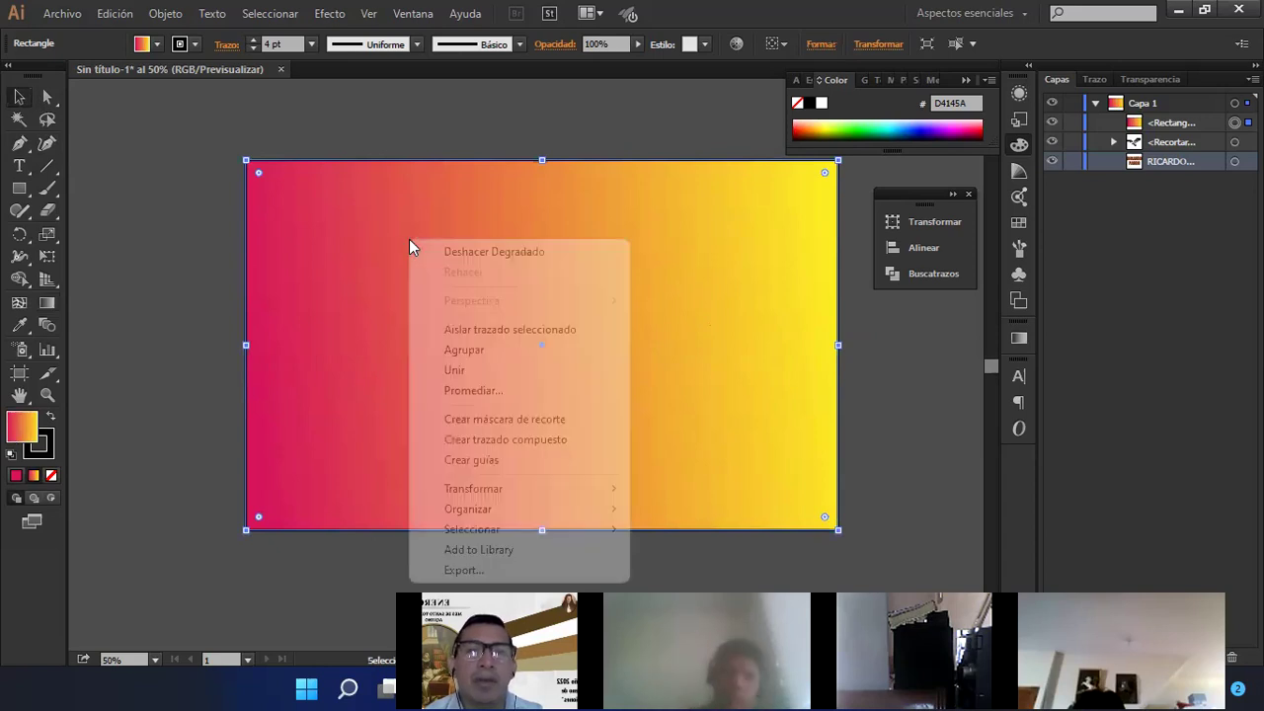
mouse_move(545, 509)
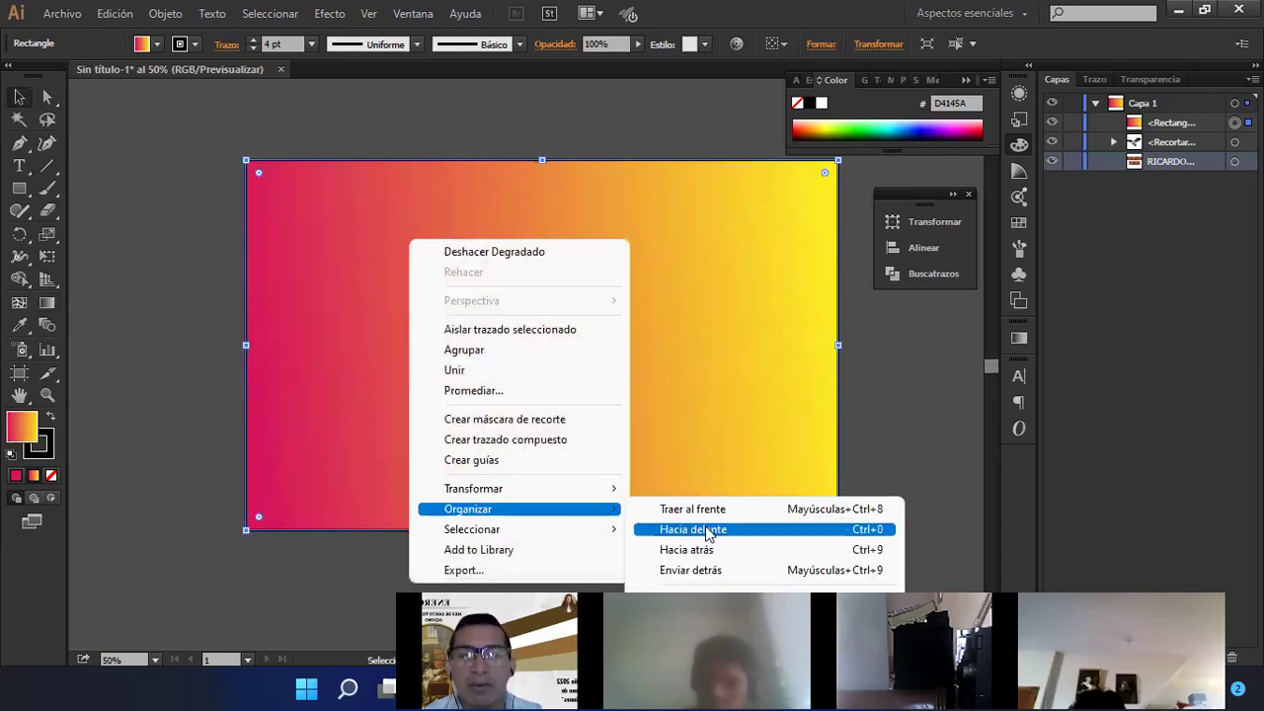
click(701, 572)
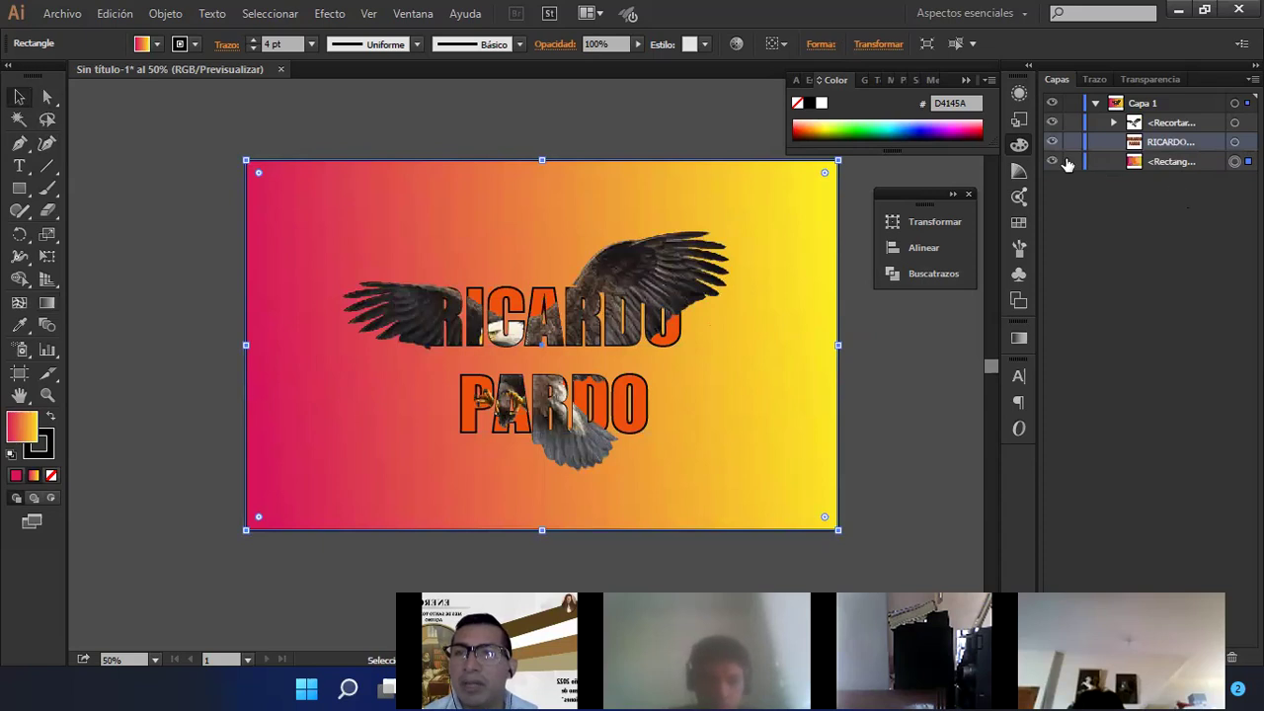
click(1071, 162)
drag(264, 176, 654, 362)
click(462, 169)
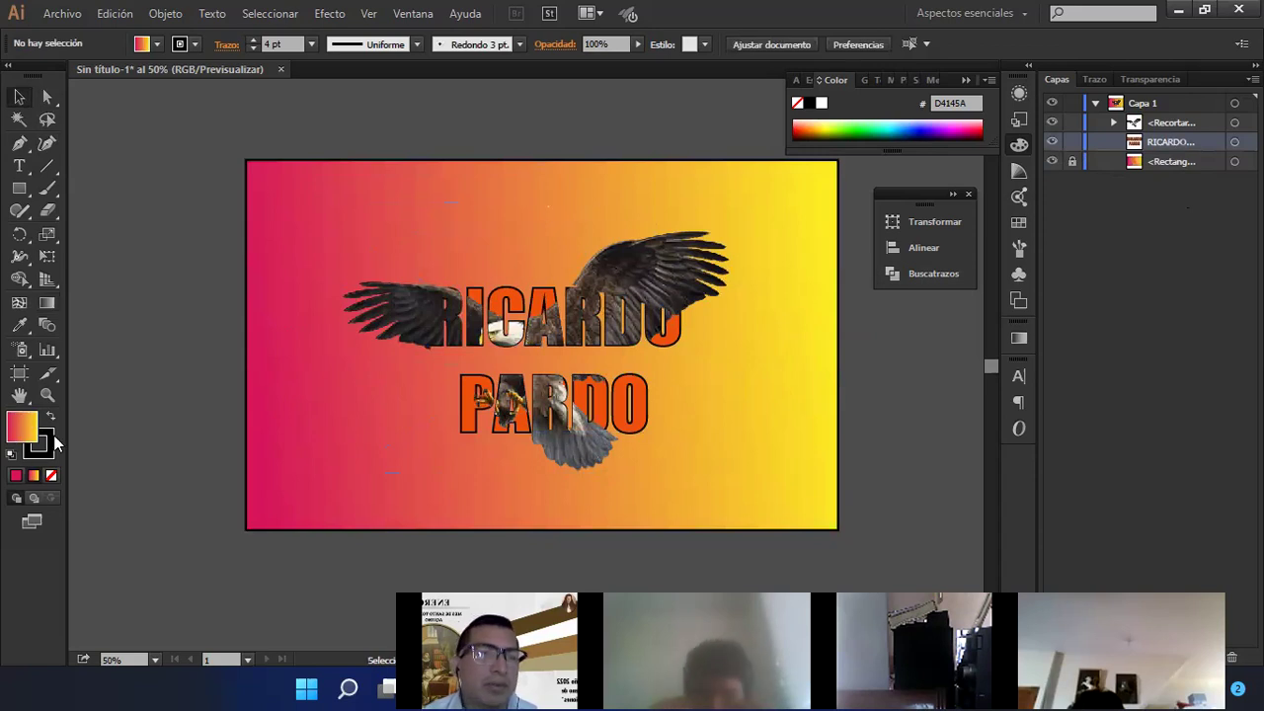
- Unlock the gradient background rectangle and remove its stroke
click(1072, 163)
click(461, 233)
click(51, 474)
click(197, 260)
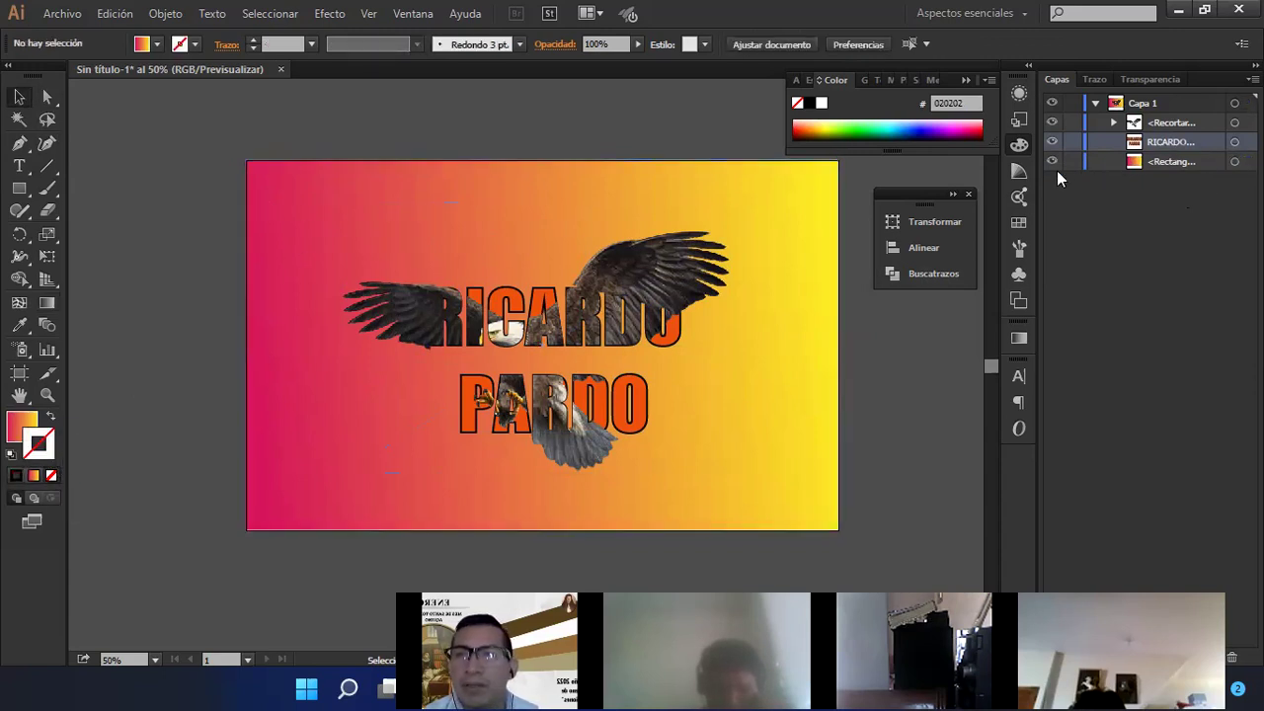
- Select the eagle and name text together, enlarge them proportionally to nearly fill the artboard, and reposition them around its centre
drag(326, 237, 826, 526)
drag(646, 462, 575, 442)
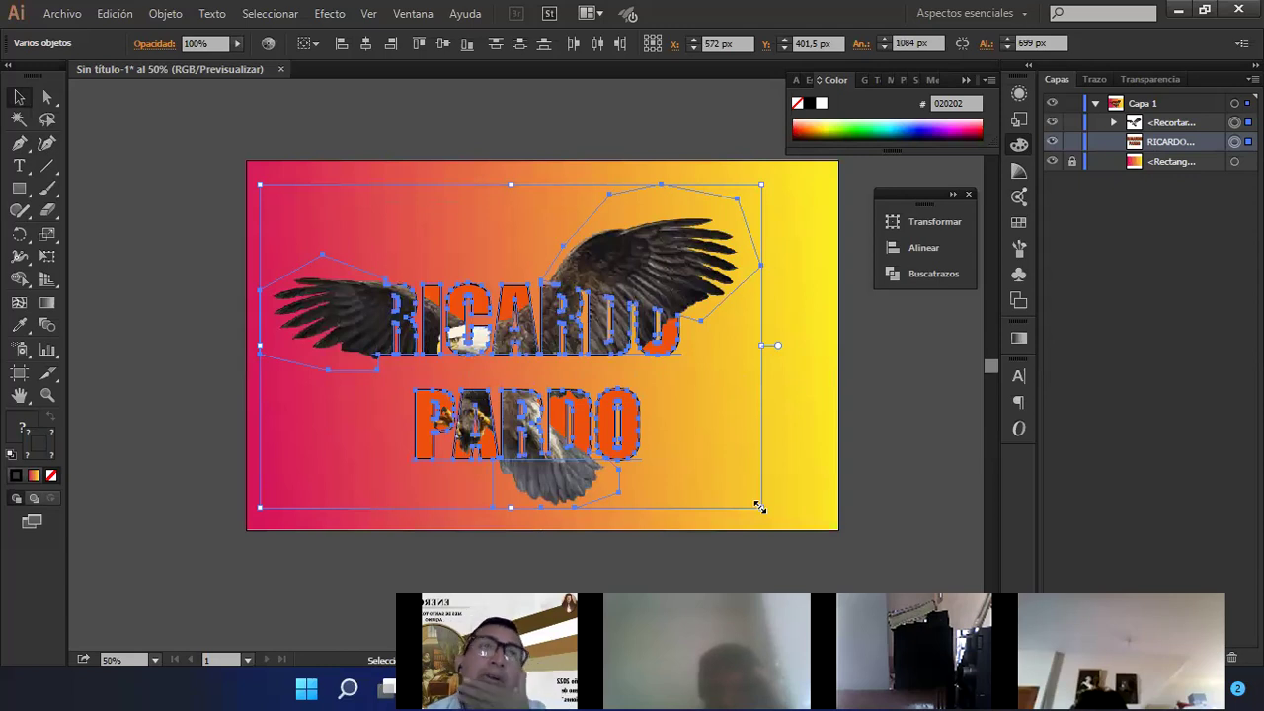
drag(758, 505, 795, 530)
mouse_move(594, 447)
mouse_down()
mouse_move(602, 405)
mouse_move(595, 430)
mouse_up()
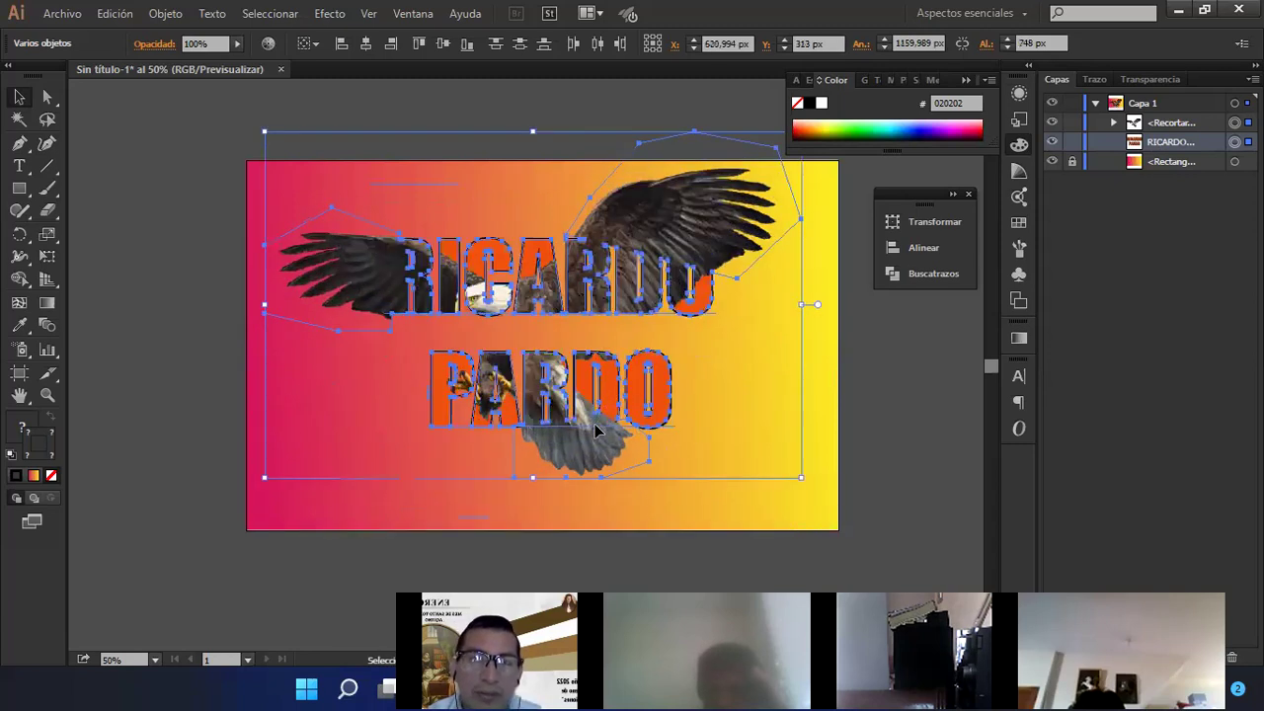
drag(572, 388, 574, 407)
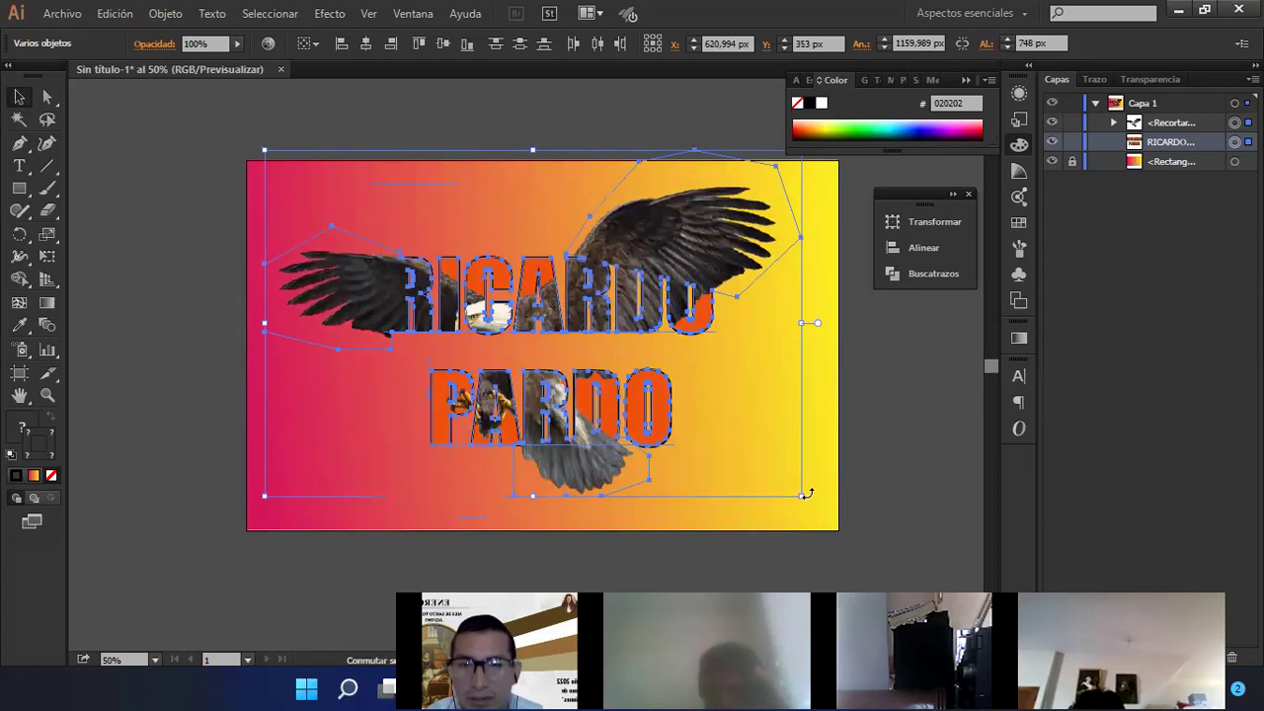
drag(799, 497, 837, 520)
drag(671, 445, 662, 444)
click(895, 451)
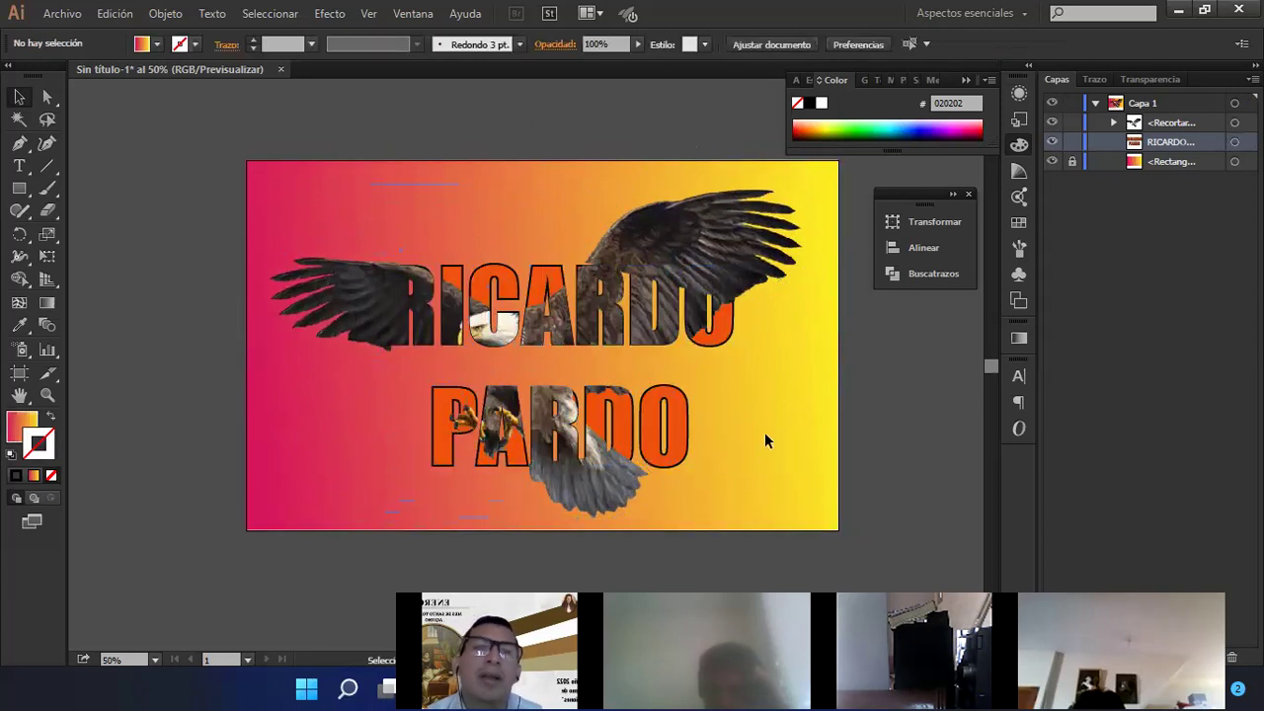
- Draw a lens flare about 620 px across, centred just above the first line of the name near the eagle's head
drag(19, 188, 79, 299)
drag(446, 213, 453, 248)
click(19, 96)
click(174, 253)
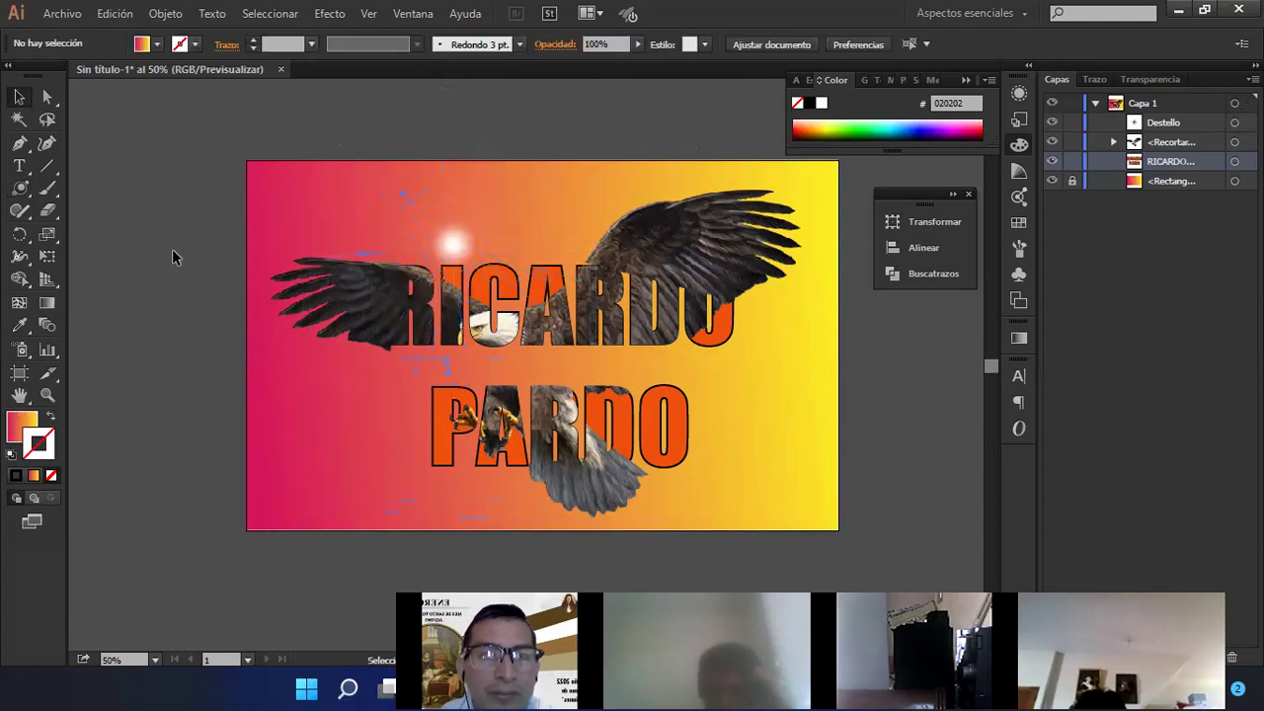
click(454, 253)
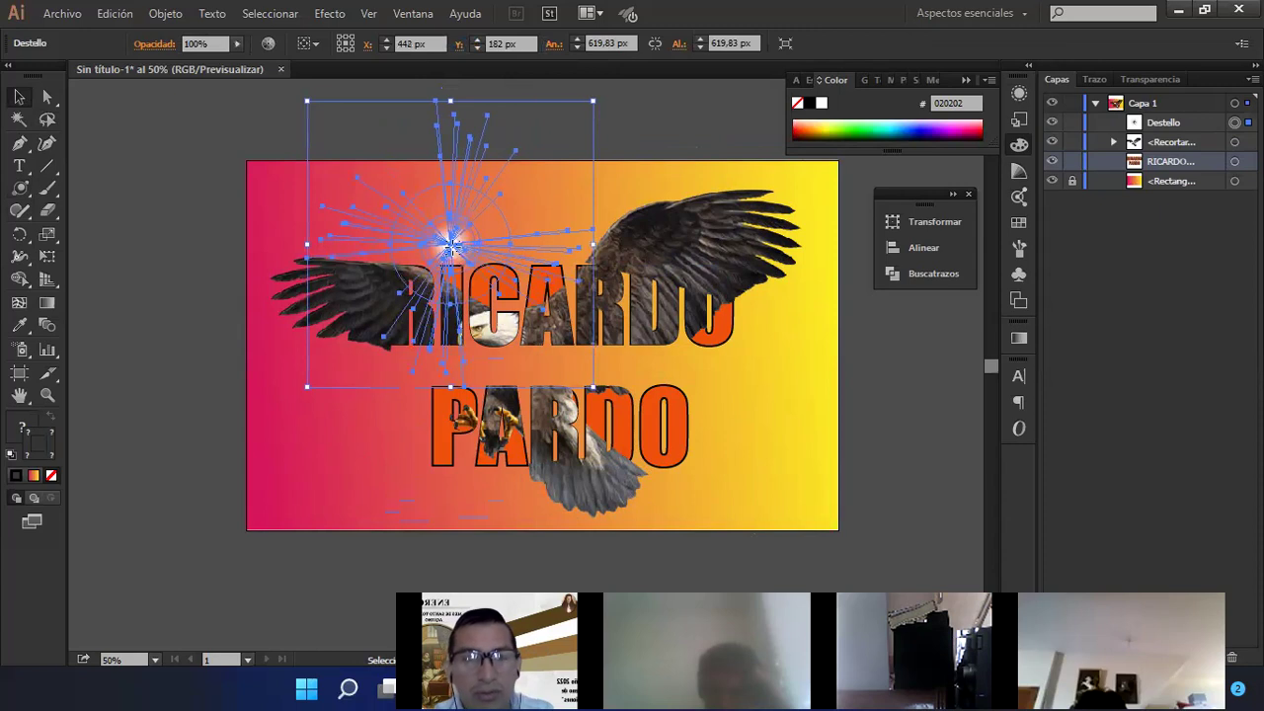
click(192, 225)
click(454, 246)
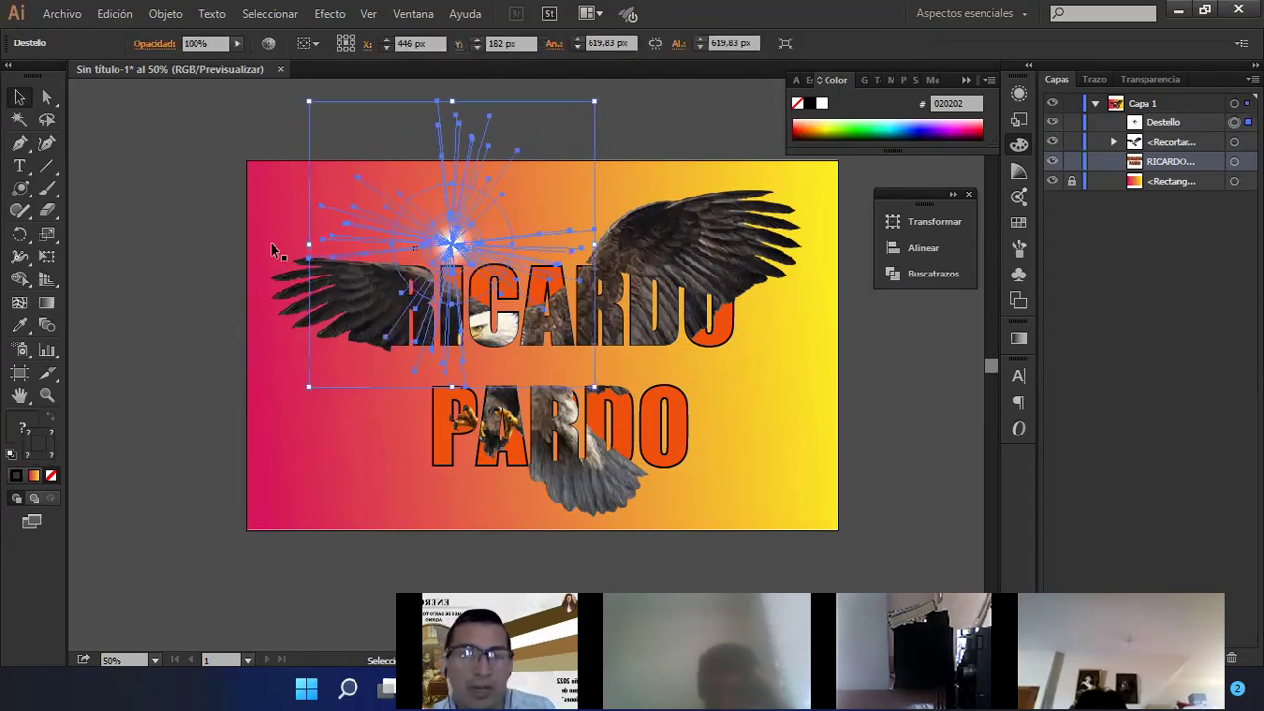
click(170, 228)
- Draw a closed five-point Pen shape about 477 px wide and 345 px high in the artboard's bottom-left corner
click(19, 142)
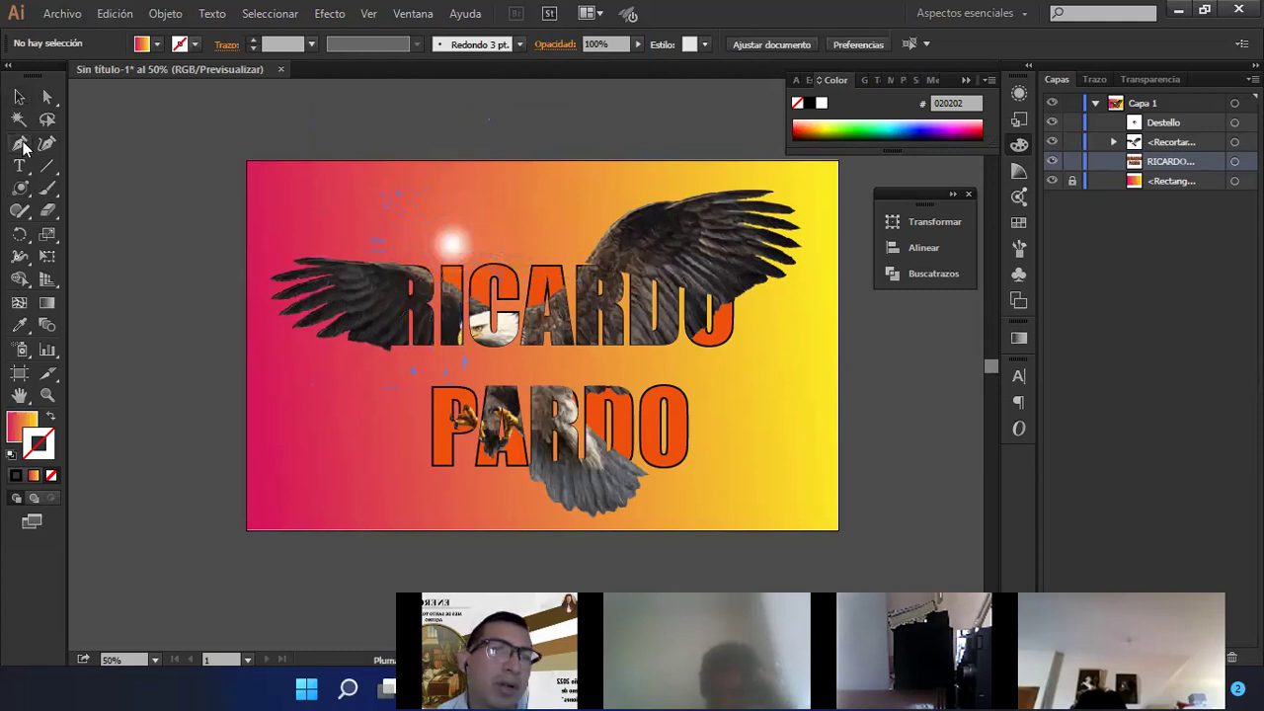
click(249, 369)
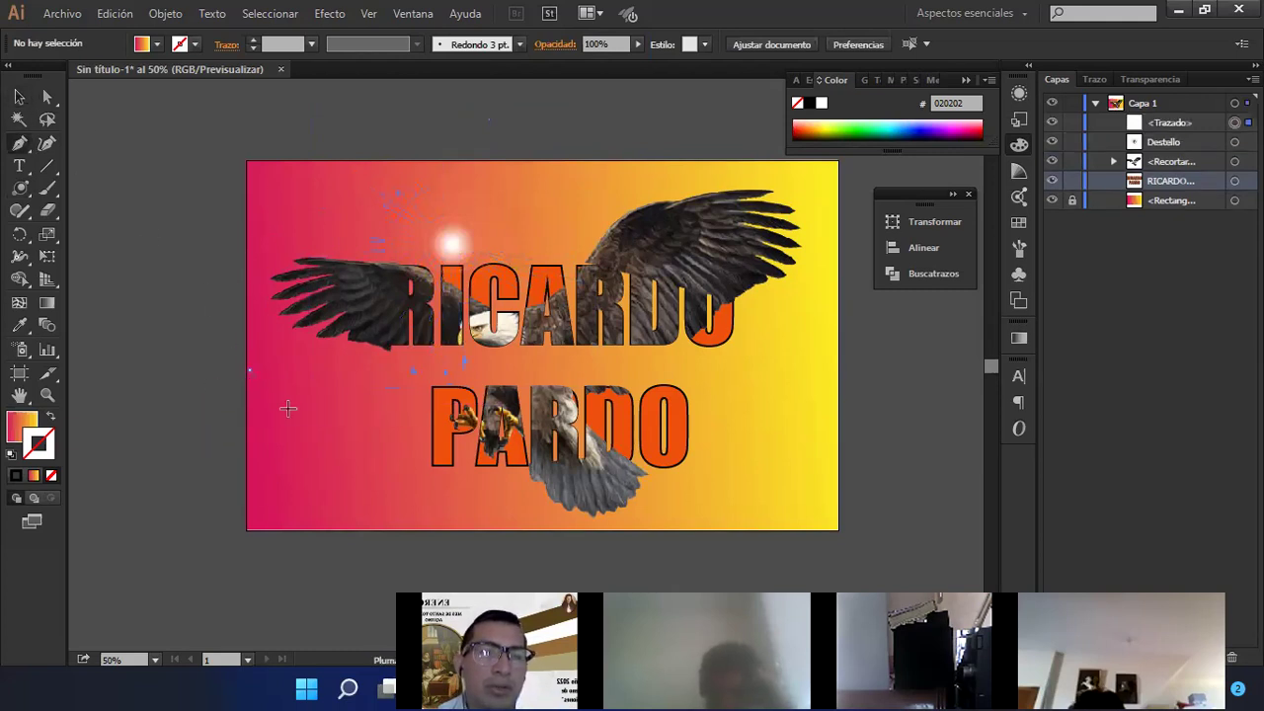
click(361, 459)
click(353, 461)
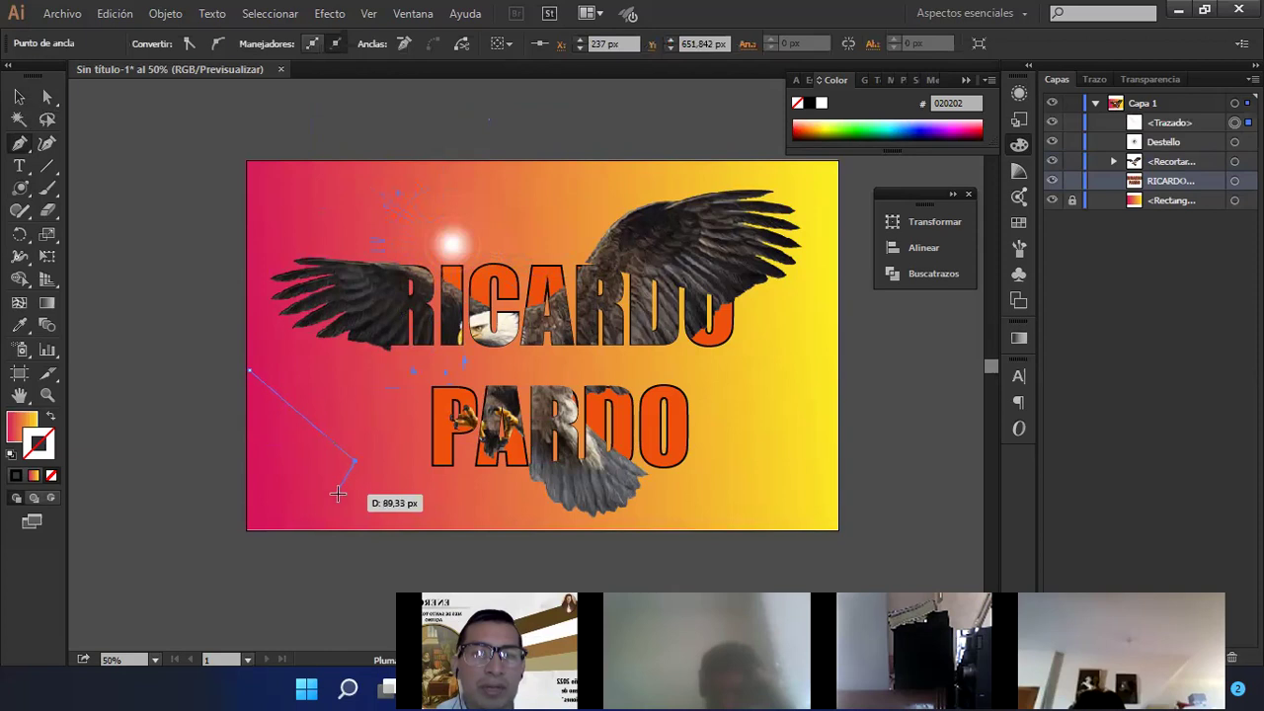
click(349, 495)
click(465, 530)
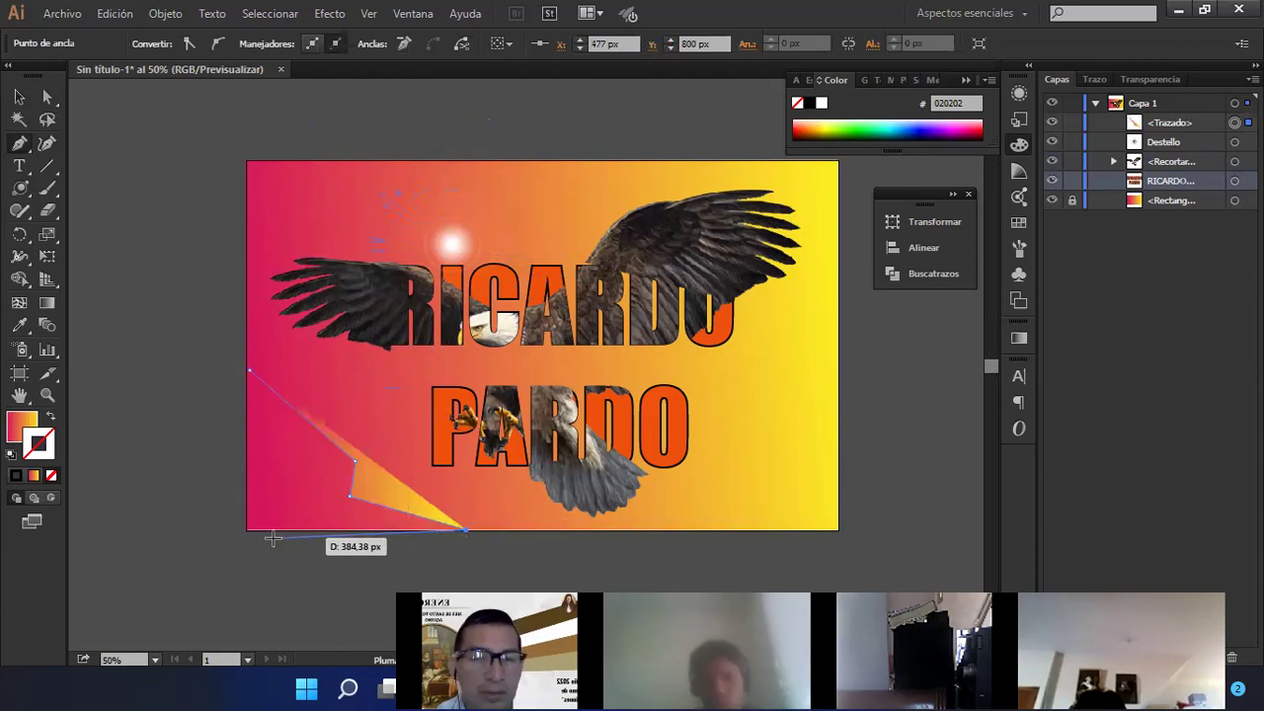
click(245, 530)
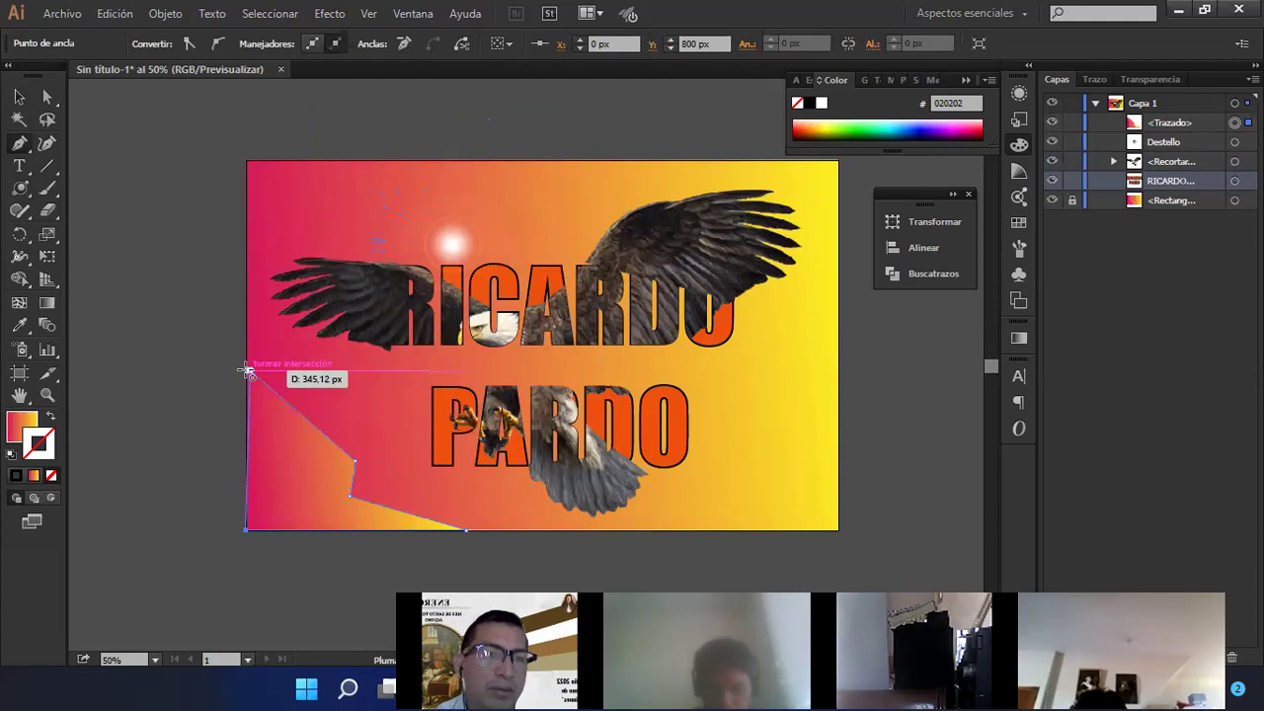
click(247, 370)
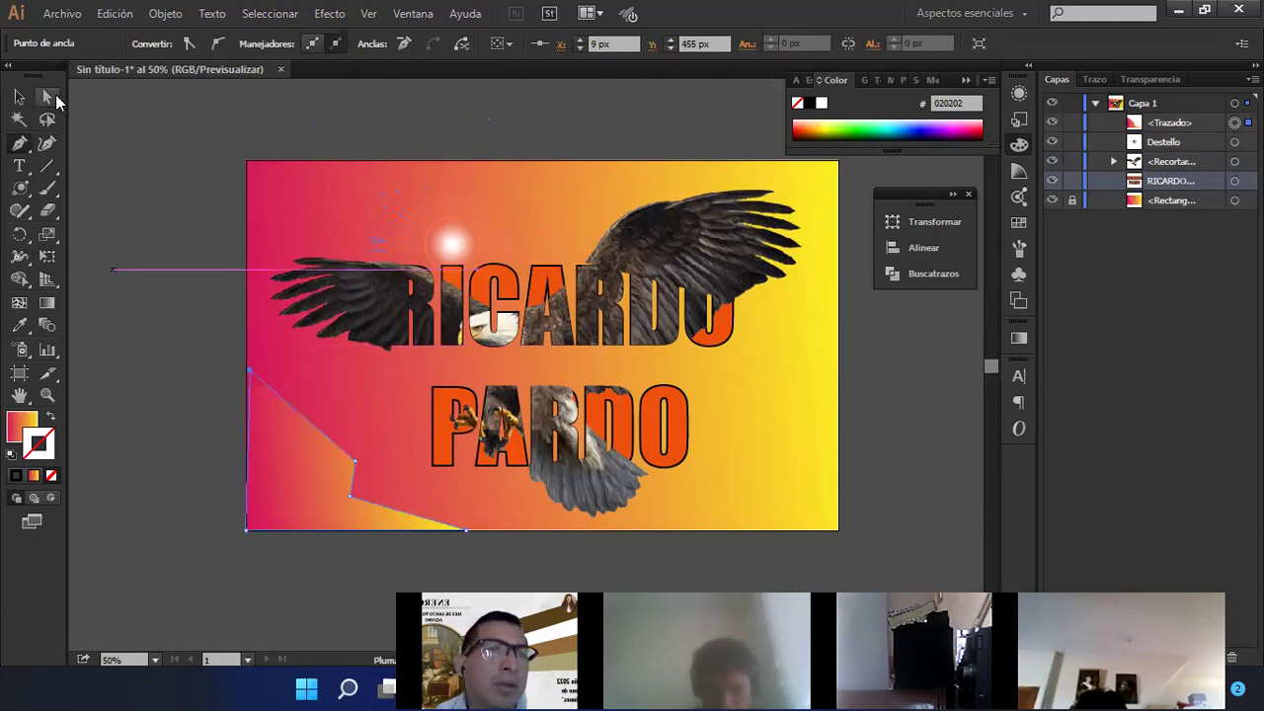
- Move the corner shape's topmost anchor point past the artboard's left edge, to about X -23 px, Y 439 px
click(54, 98)
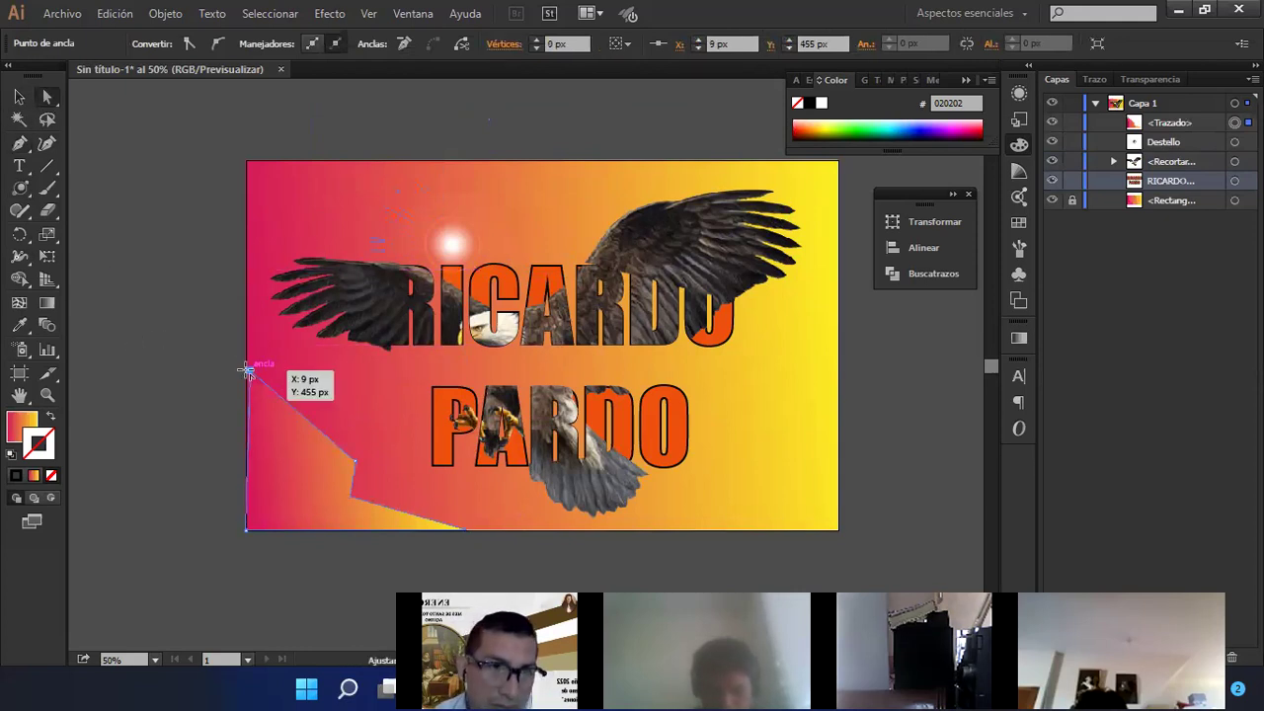
mouse_move(245, 370)
mouse_down()
mouse_move(214, 376)
mouse_move(243, 362)
mouse_move(228, 382)
mouse_up()
click(138, 388)
- Change the corner shape's fill from the gradient to solid dark orange AA3405
click(282, 479)
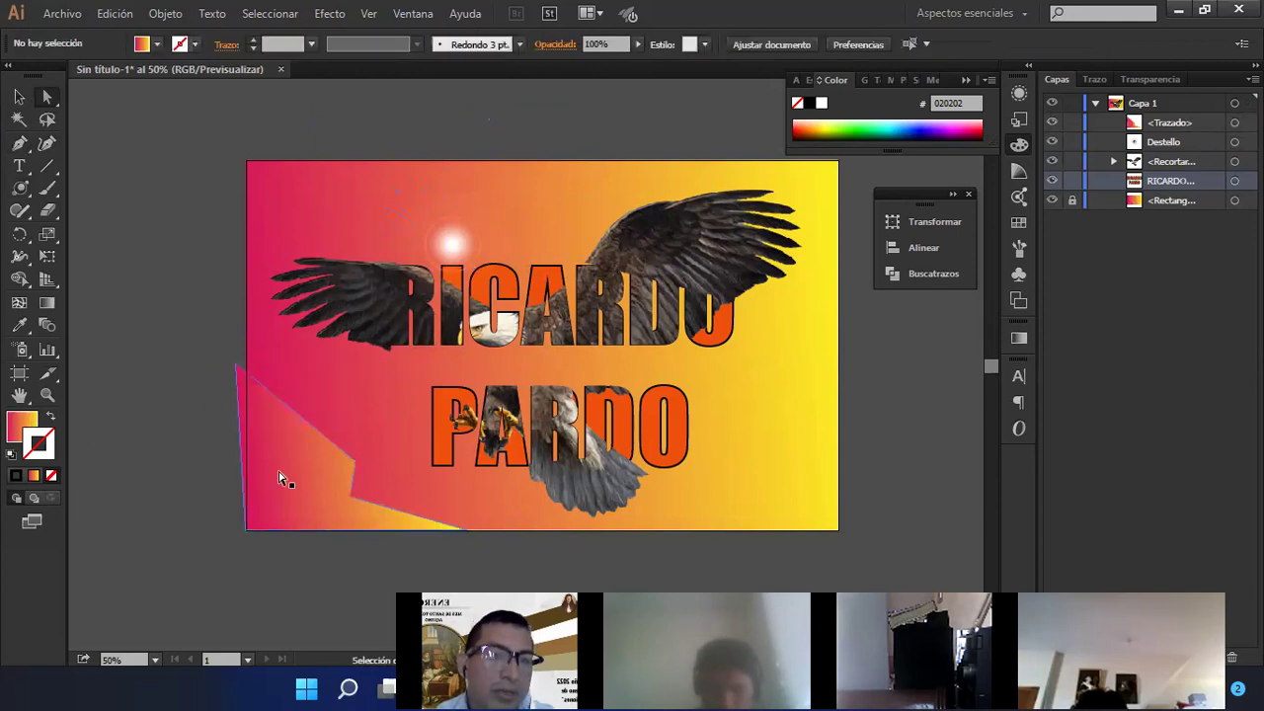
double_click(28, 427)
mouse_move(384, 339)
mouse_down()
mouse_move(401, 365)
mouse_move(404, 339)
mouse_up()
click(614, 272)
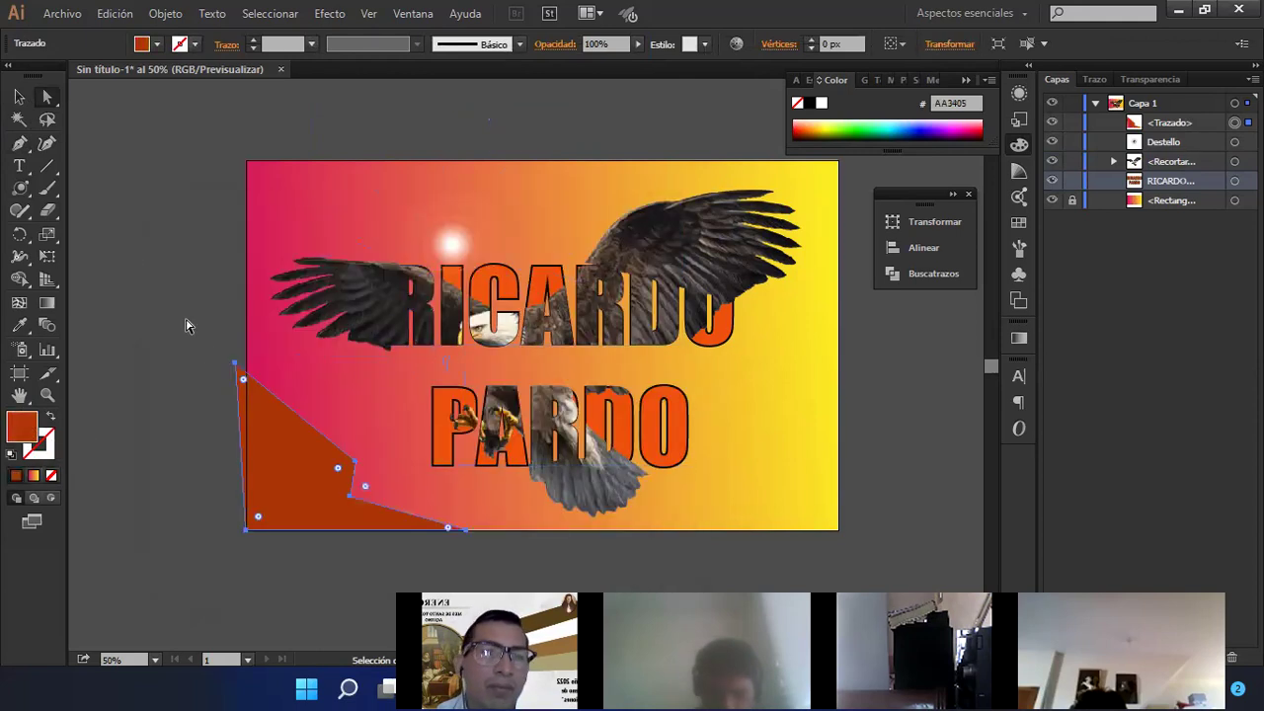
click(133, 254)
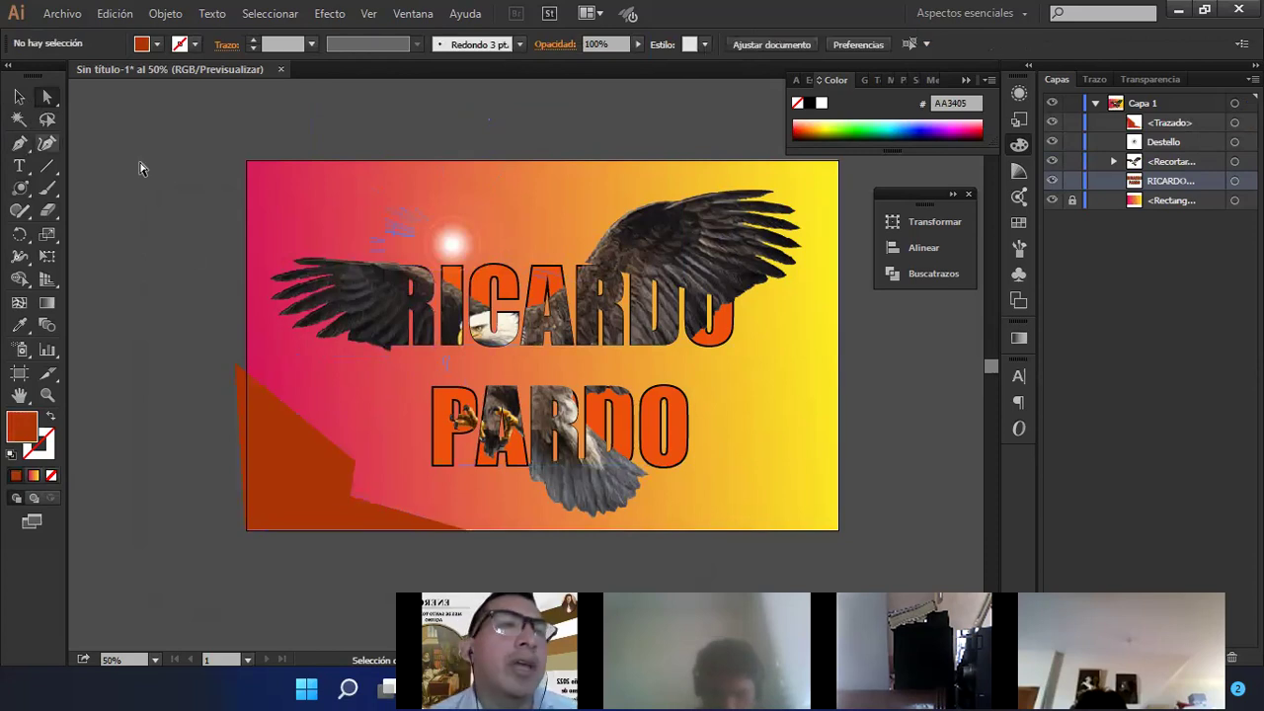
- Move the corner shape's topmost anchor point back onto the artboard's left edge, at X 0 px, Y 436 px
click(301, 449)
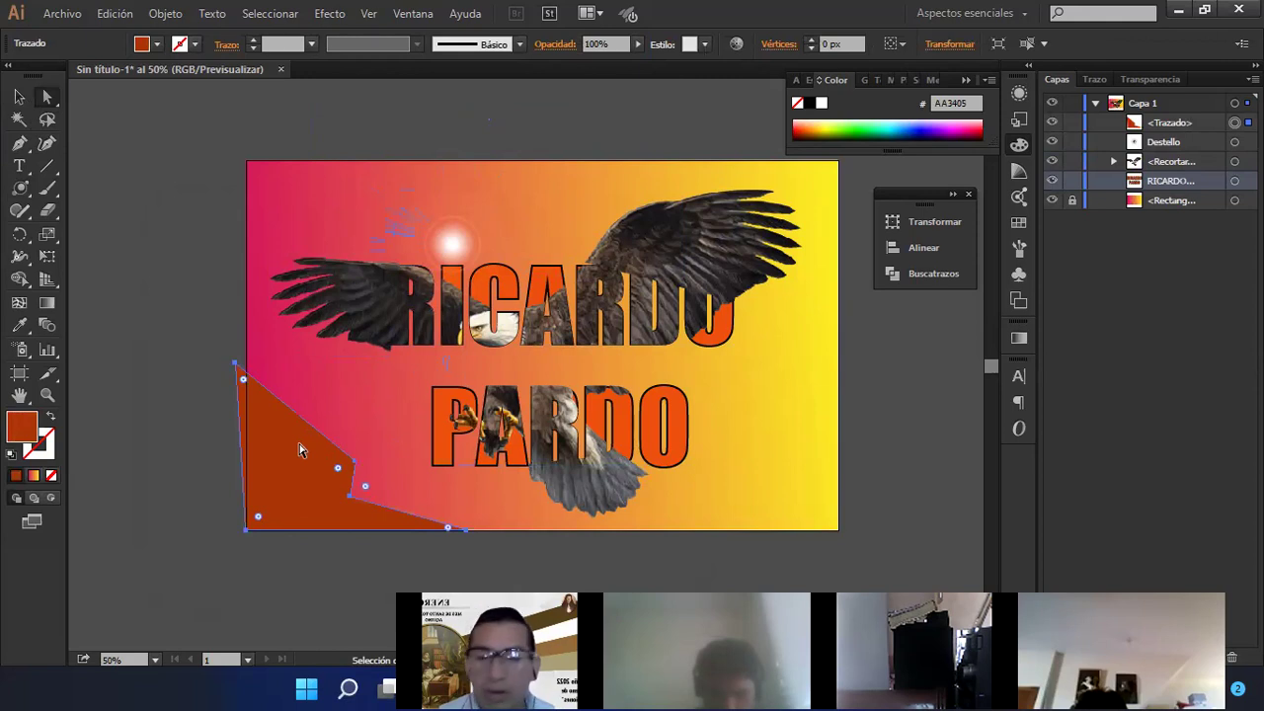
key(ctrl+1)
drag(144, 550, 559, 559)
click(331, 350)
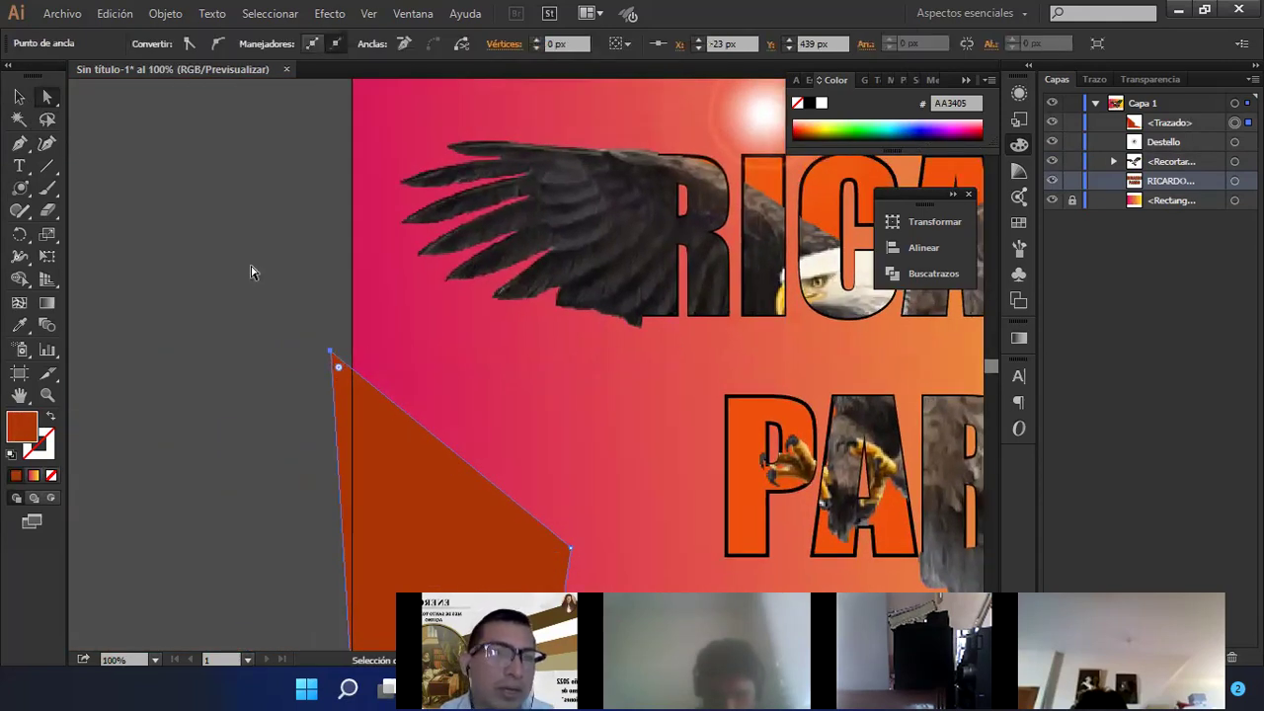
drag(332, 353, 354, 351)
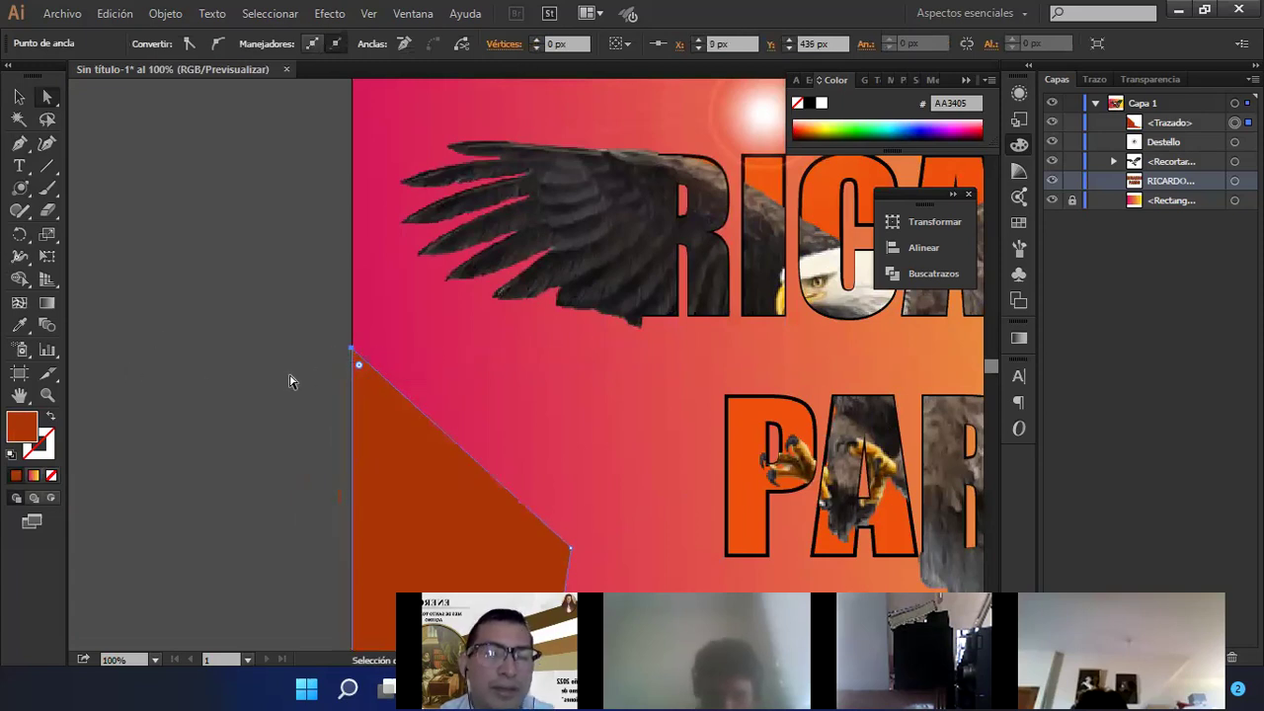
scroll(289, 381, down, 3)
- Duplicate the dark orange corner shape with a small offset down and left, and fill the copy with teal 07A8A3
key(v)
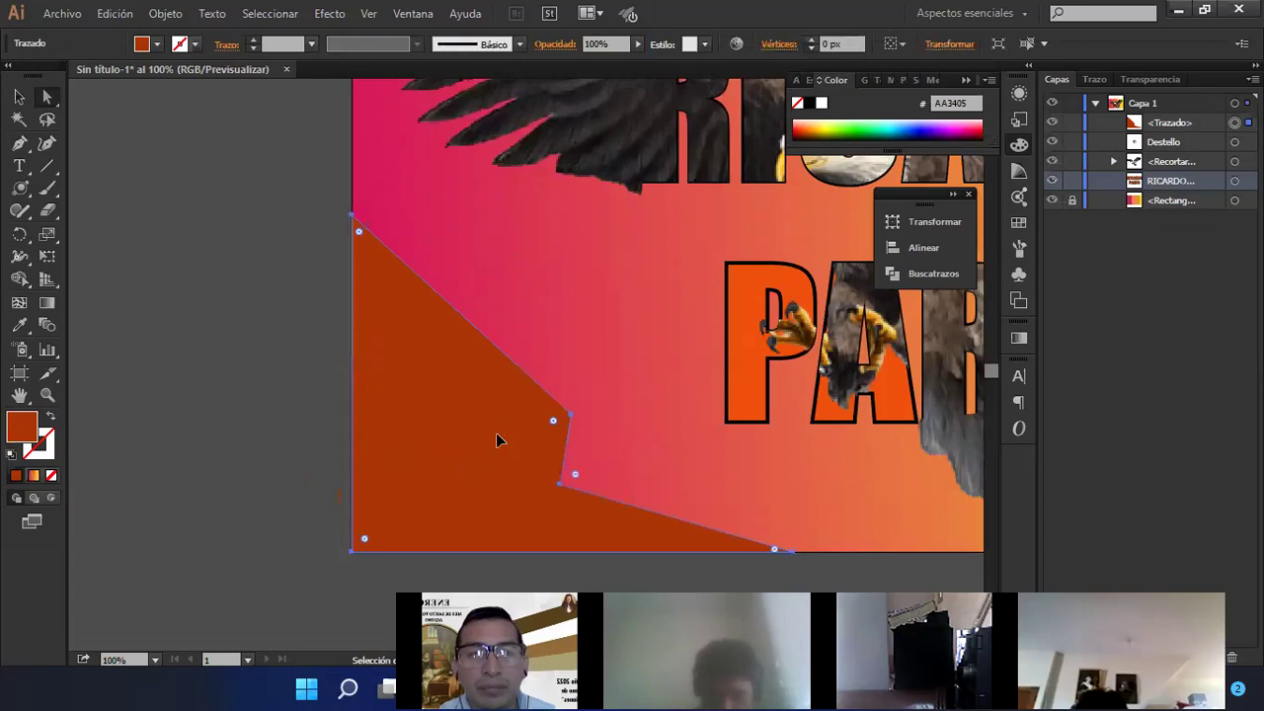
drag(483, 478, 923, 347)
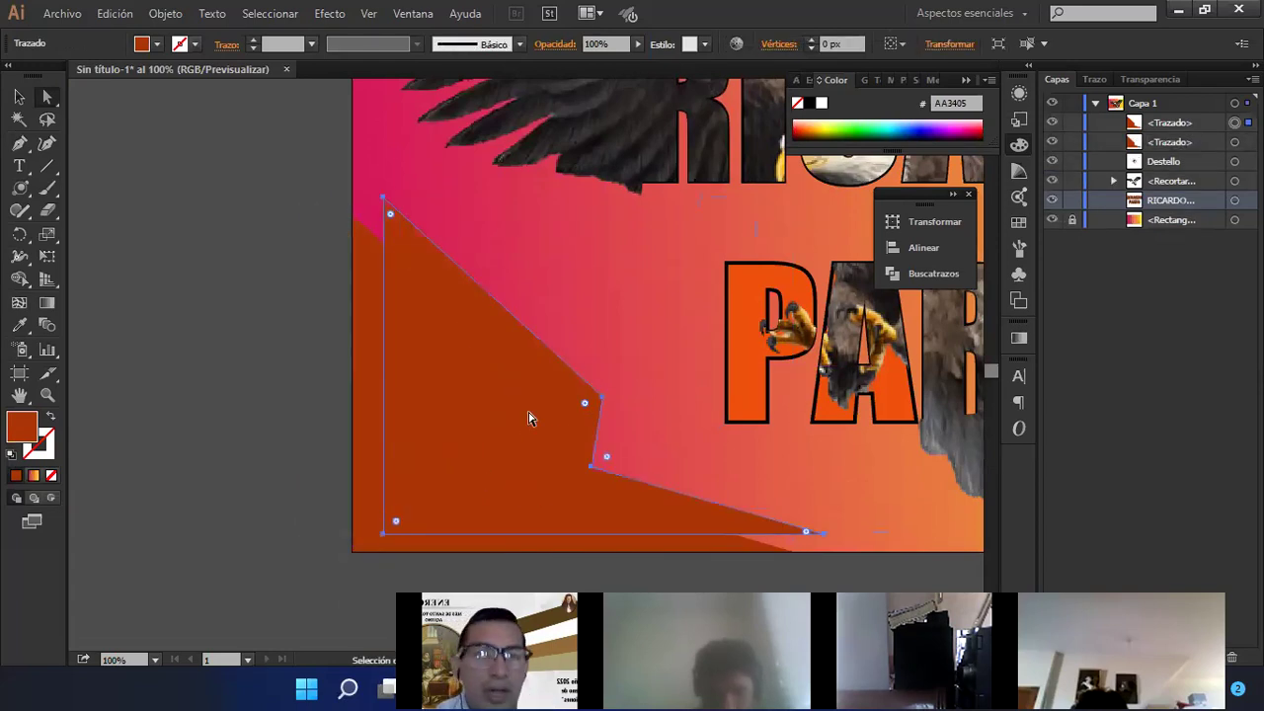
double_click(35, 424)
drag(431, 365, 441, 426)
click(618, 272)
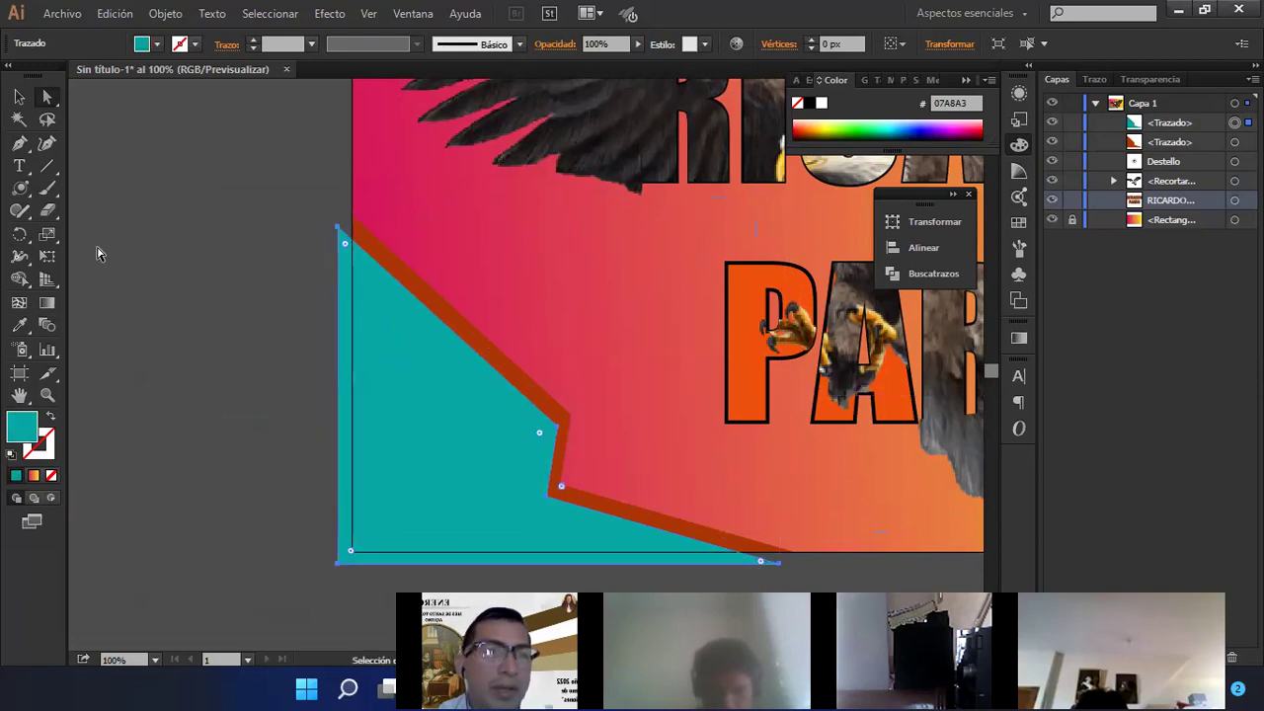
- Shrink the teal corner shape slightly in height and width and reposition it to leave an even dark orange band along its inner edge
click(20, 97)
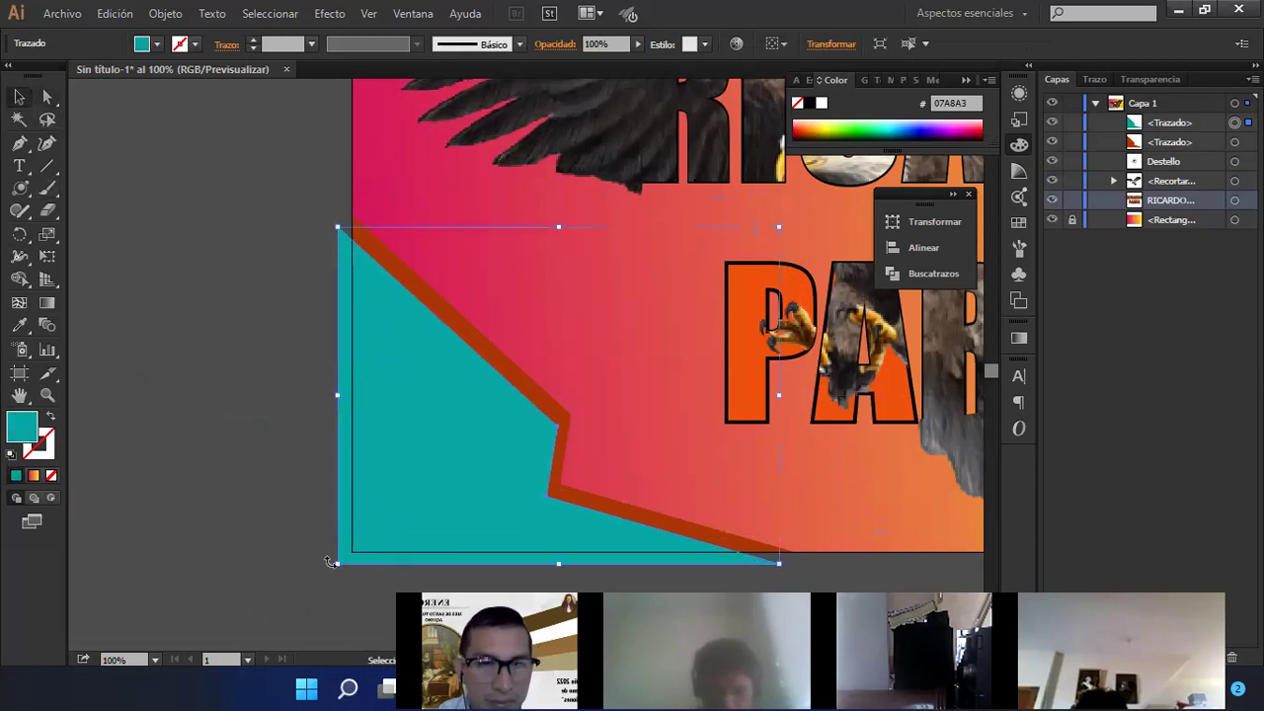
drag(559, 568, 559, 549)
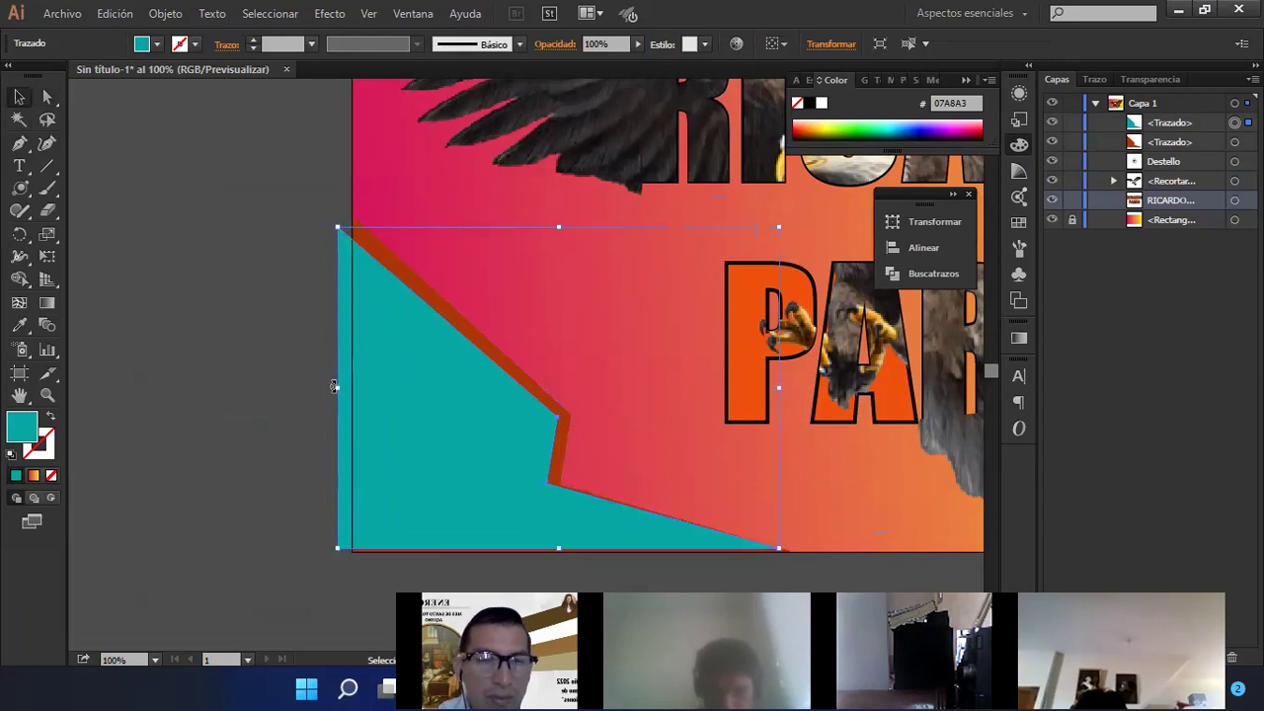
drag(338, 388, 373, 388)
drag(435, 454, 405, 470)
click(240, 415)
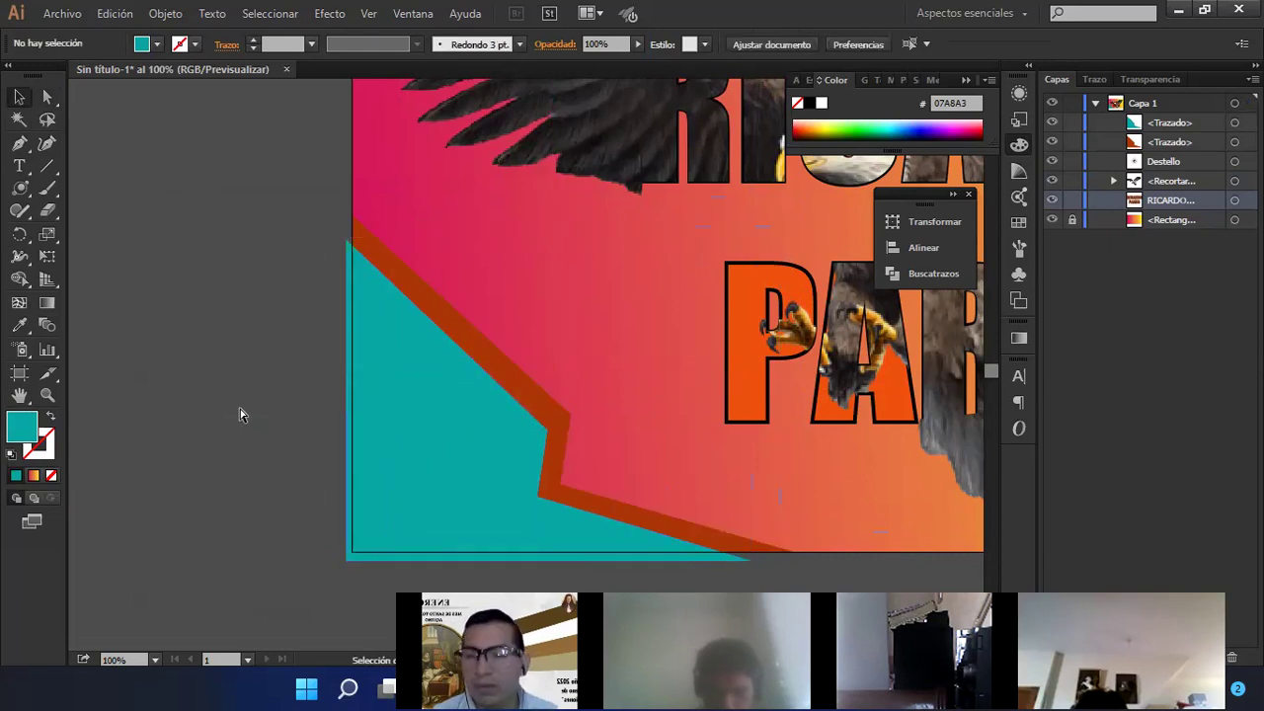
- Unlock the gradient background rectangle and bring up its gradient line with the Gradient tool
key(ctrl+minus)
key(ctrl+minus)
key(ctrl+minus)
drag(597, 379, 483, 405)
key(ctrl+plus)
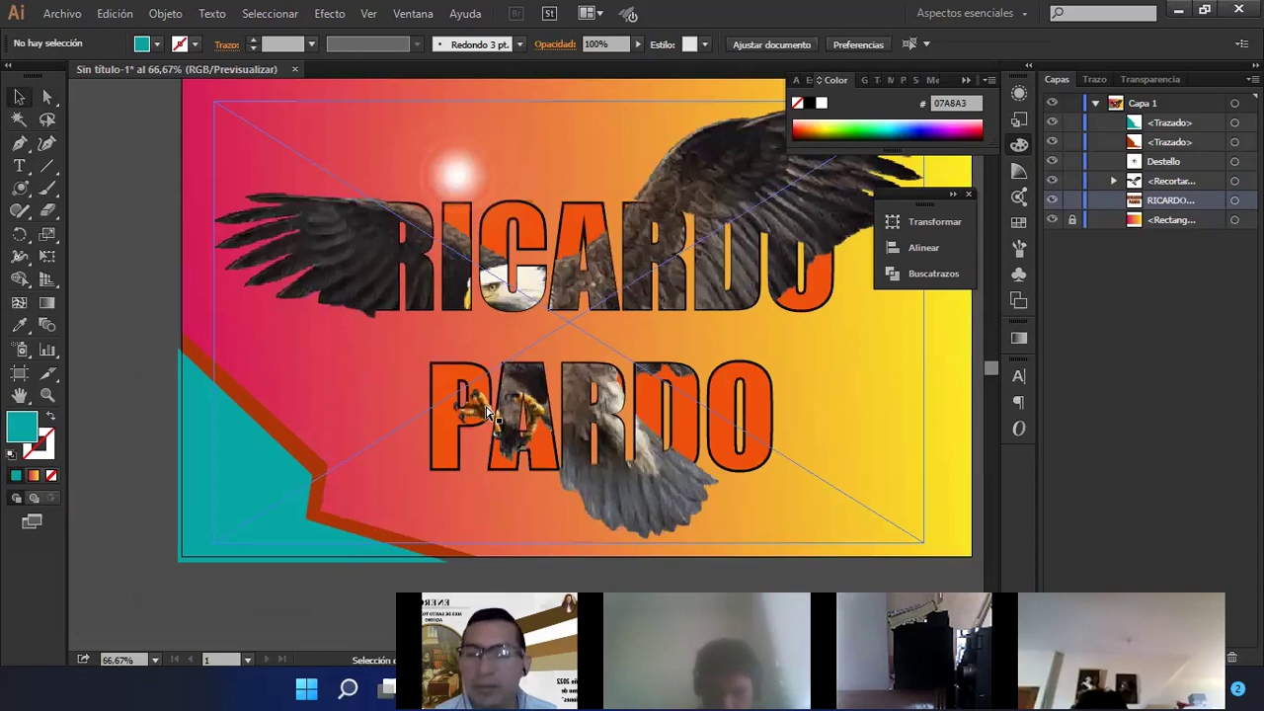
scroll(597, 391, right, 3)
scroll(597, 391, up, 1)
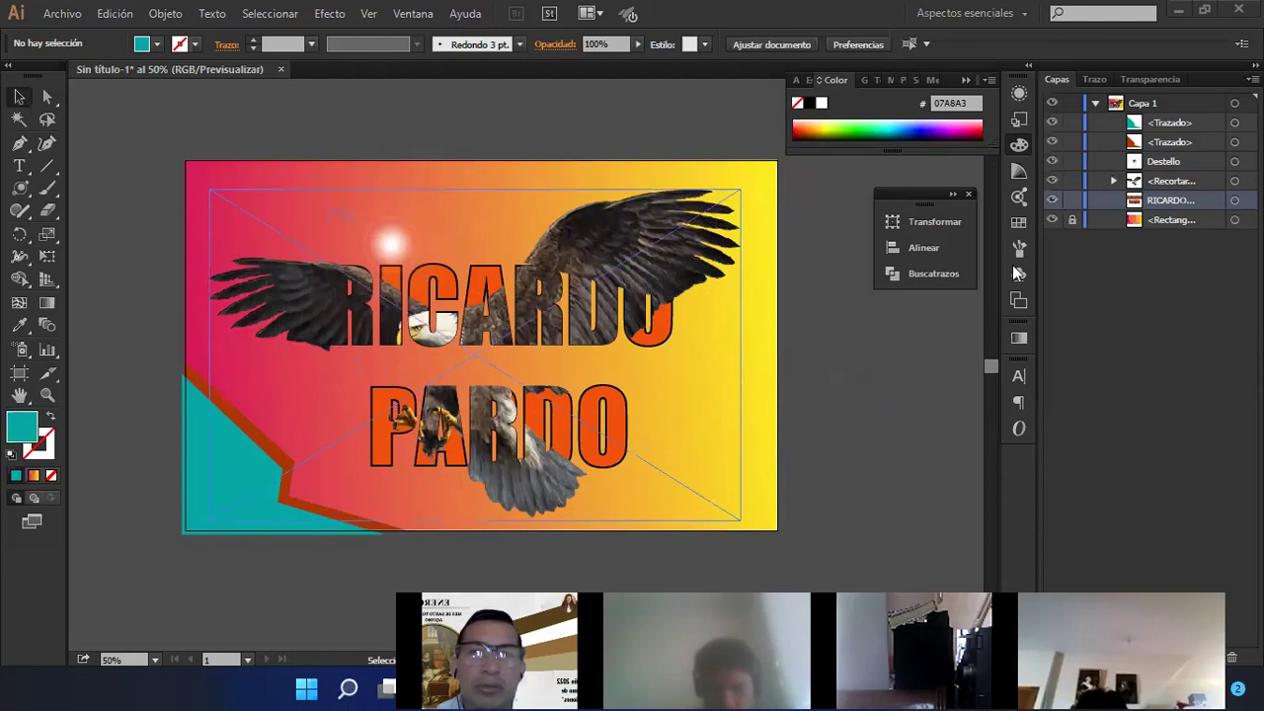
click(743, 358)
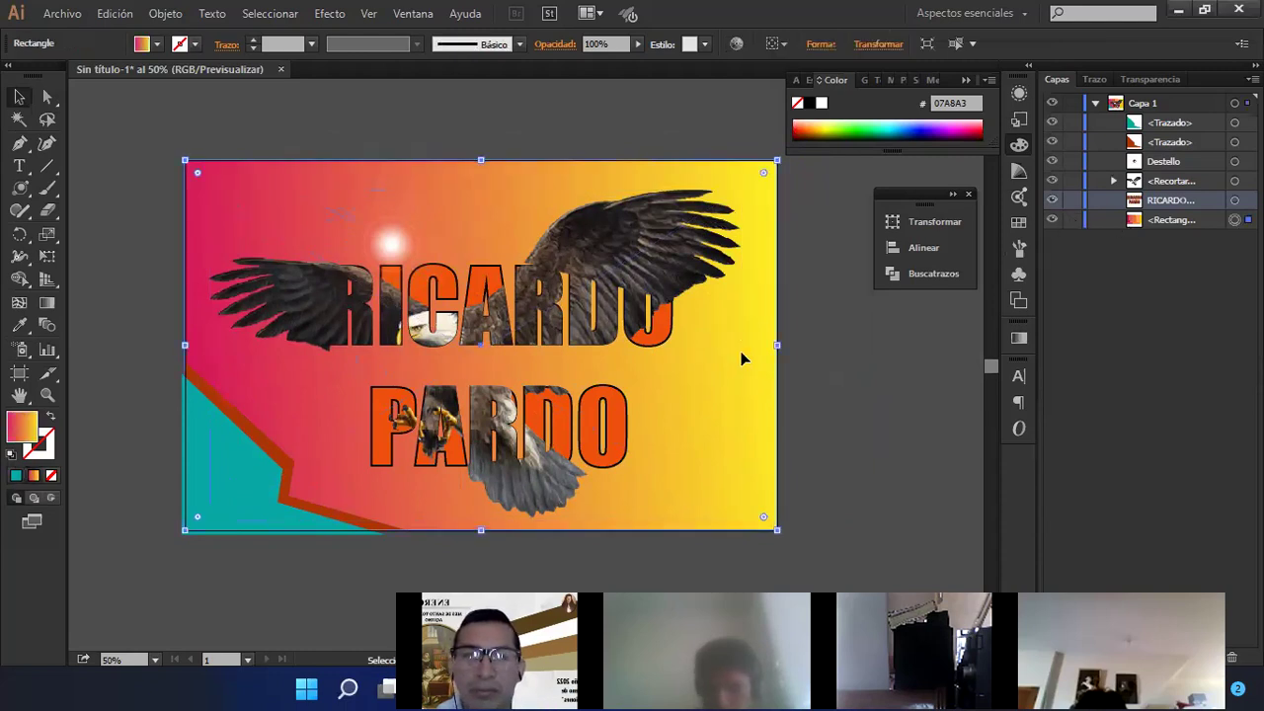
click(46, 302)
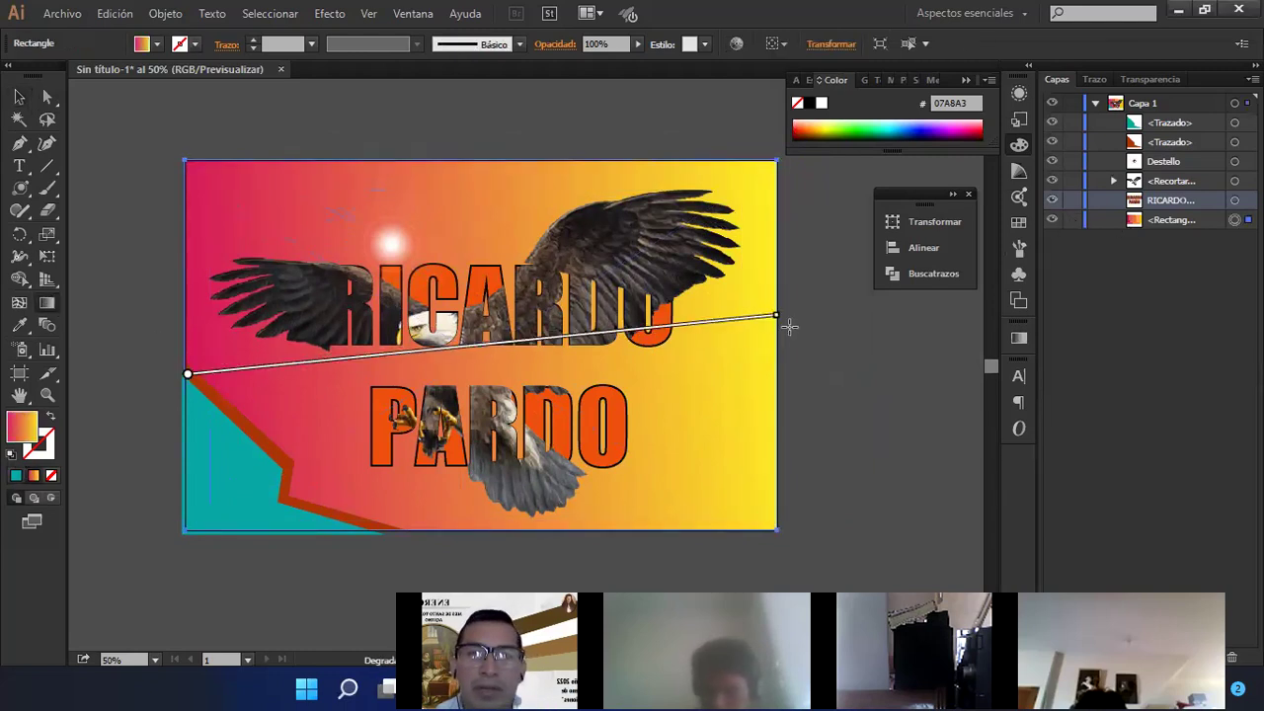
click(1072, 219)
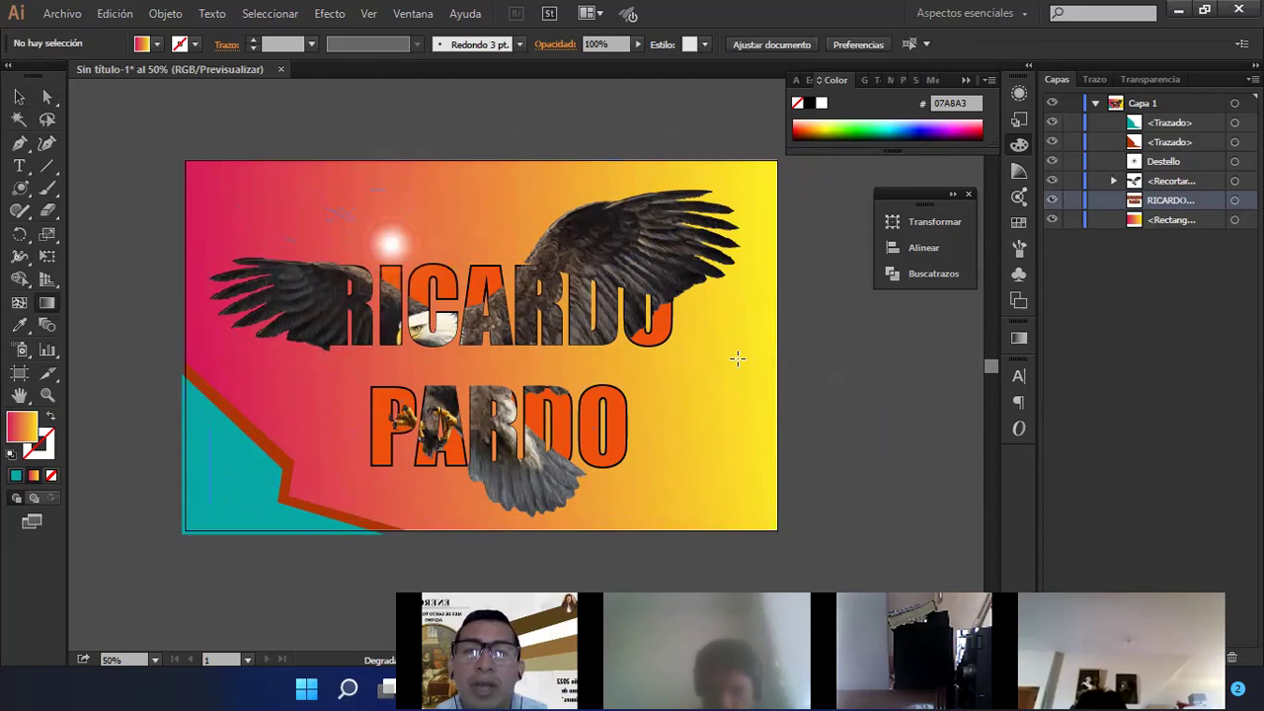
- Set the background gradient's right-end colour stop to blue 002DFF
click(19, 97)
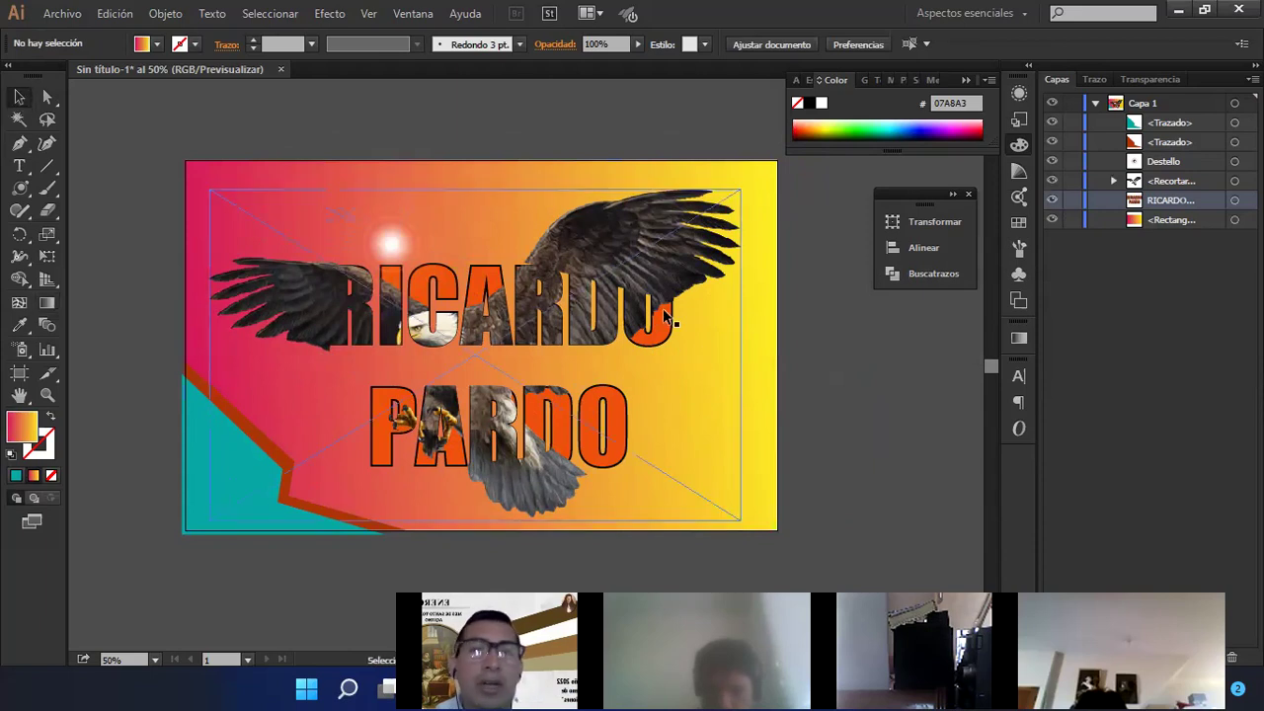
click(728, 361)
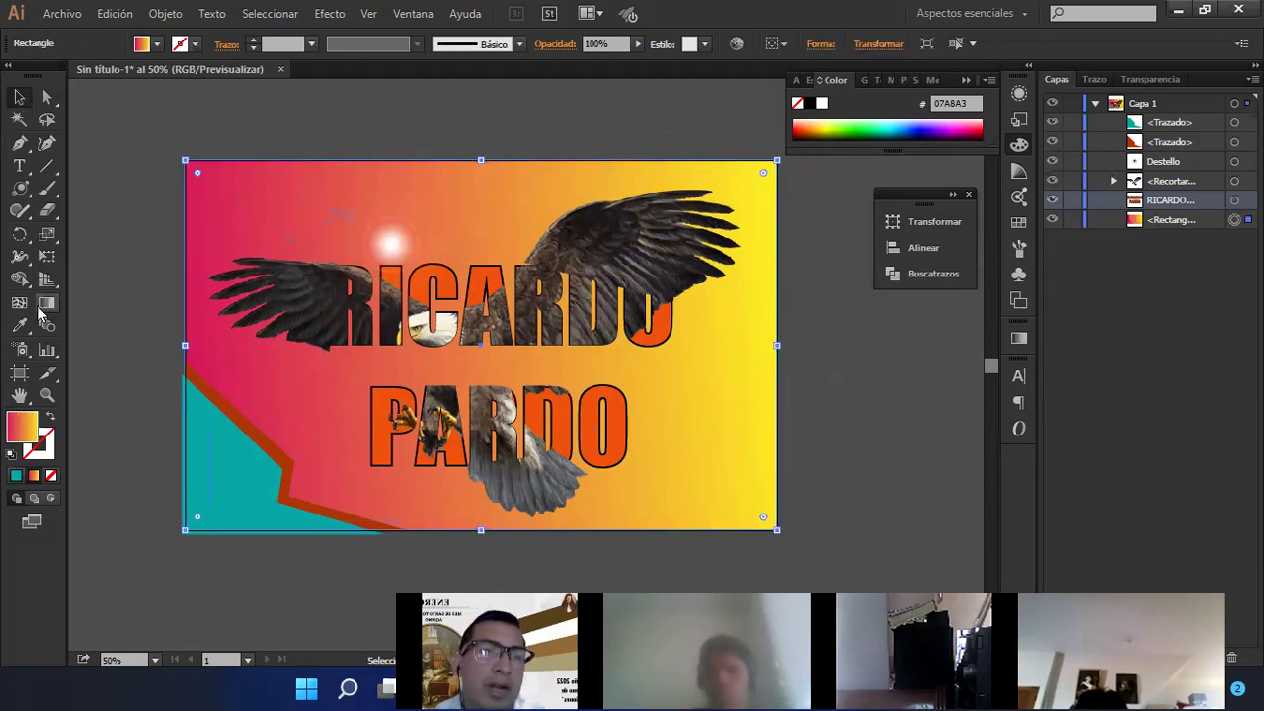
click(40, 308)
mouse_move(679, 323)
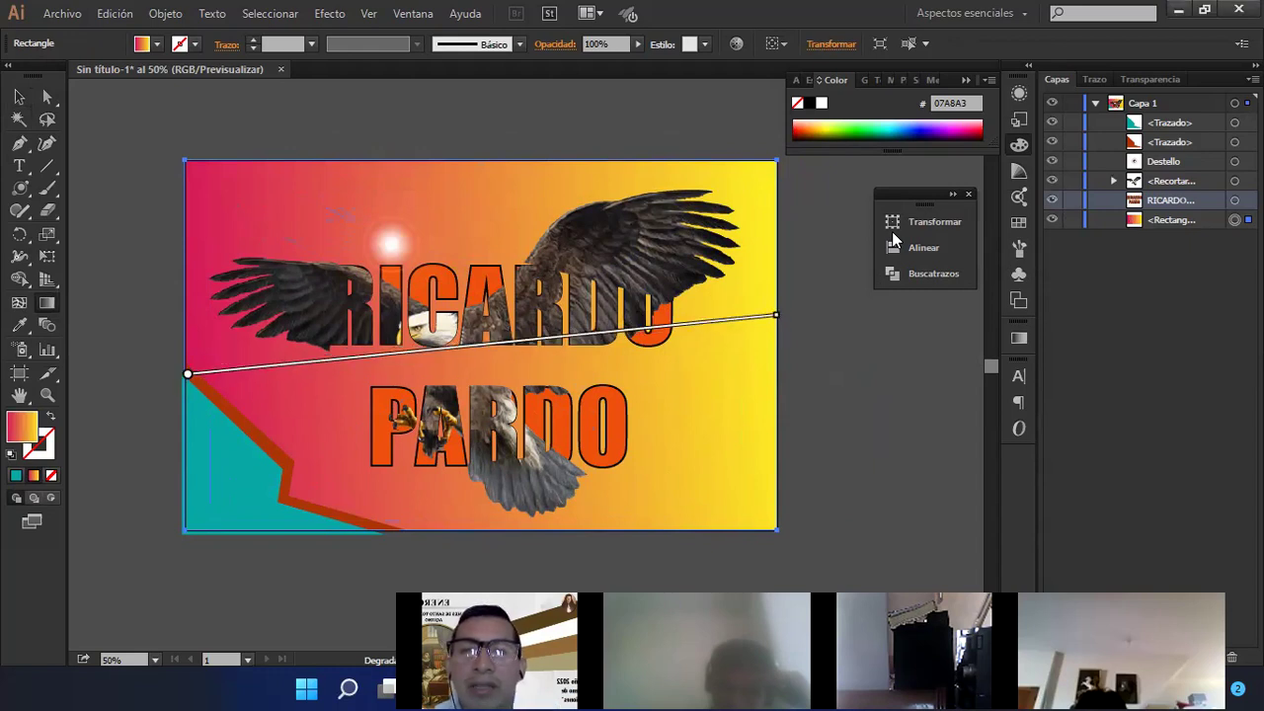
double_click(776, 321)
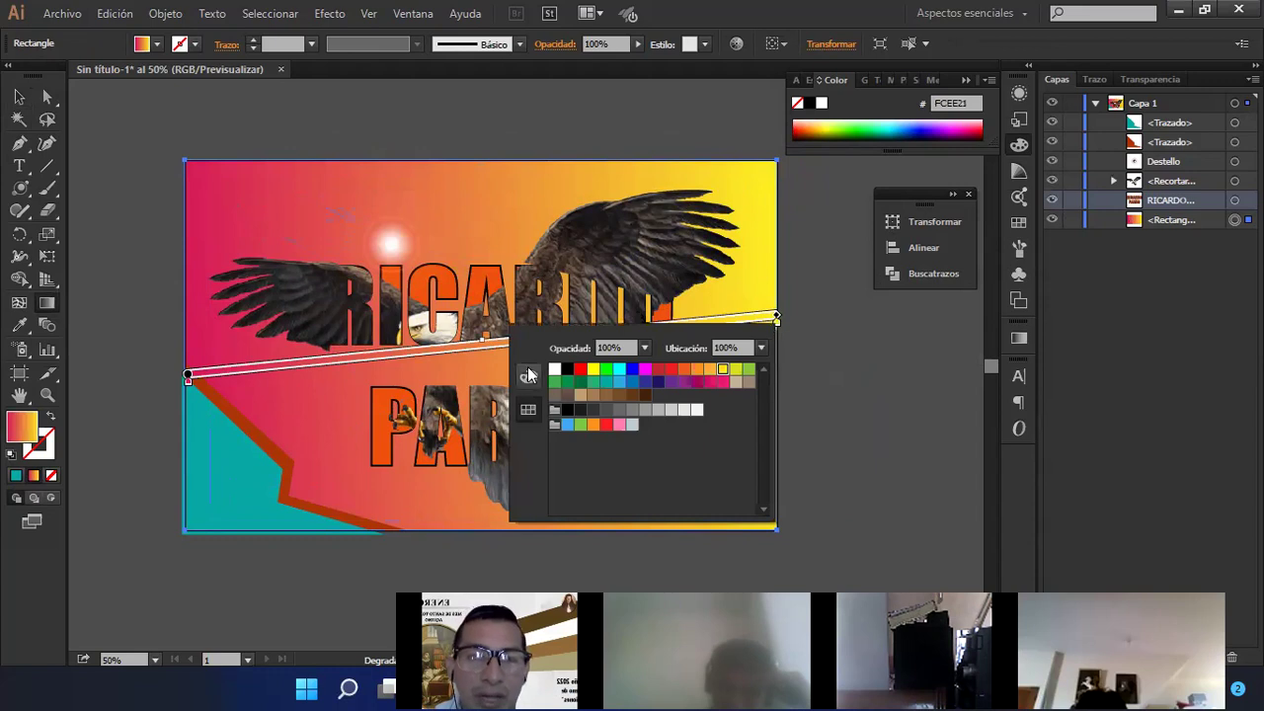
click(528, 376)
drag(641, 497, 682, 493)
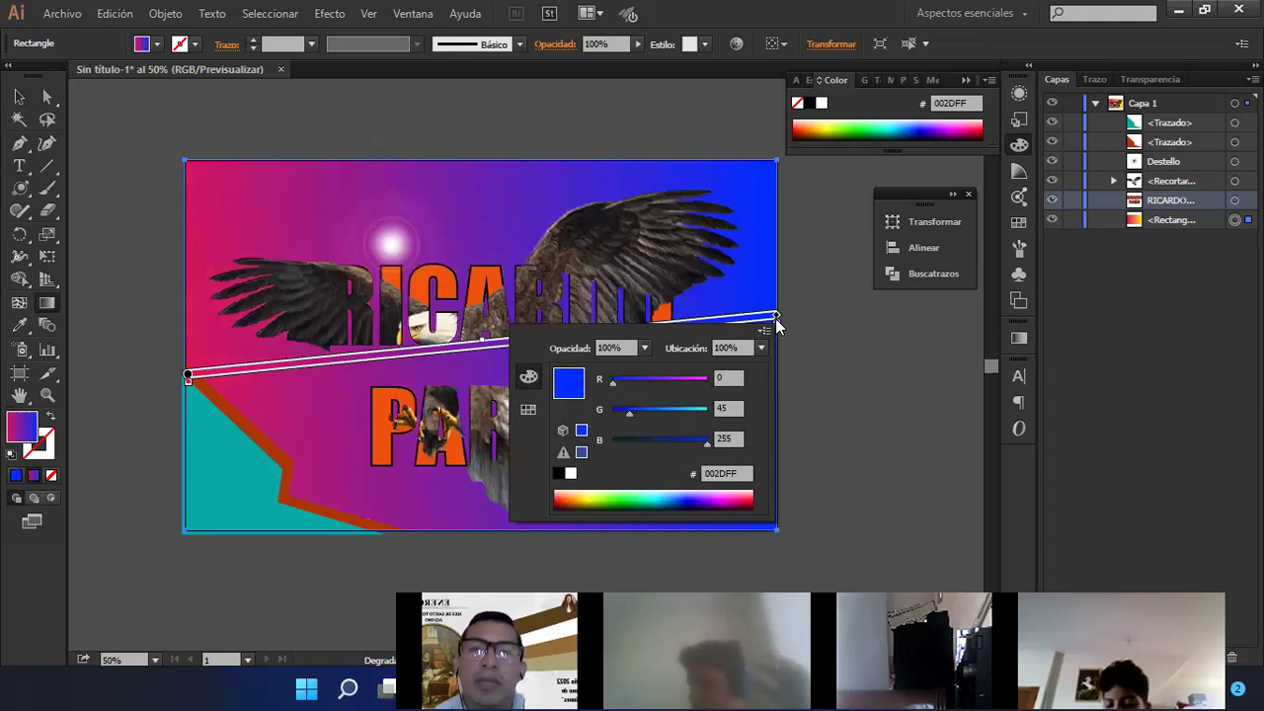
click(801, 324)
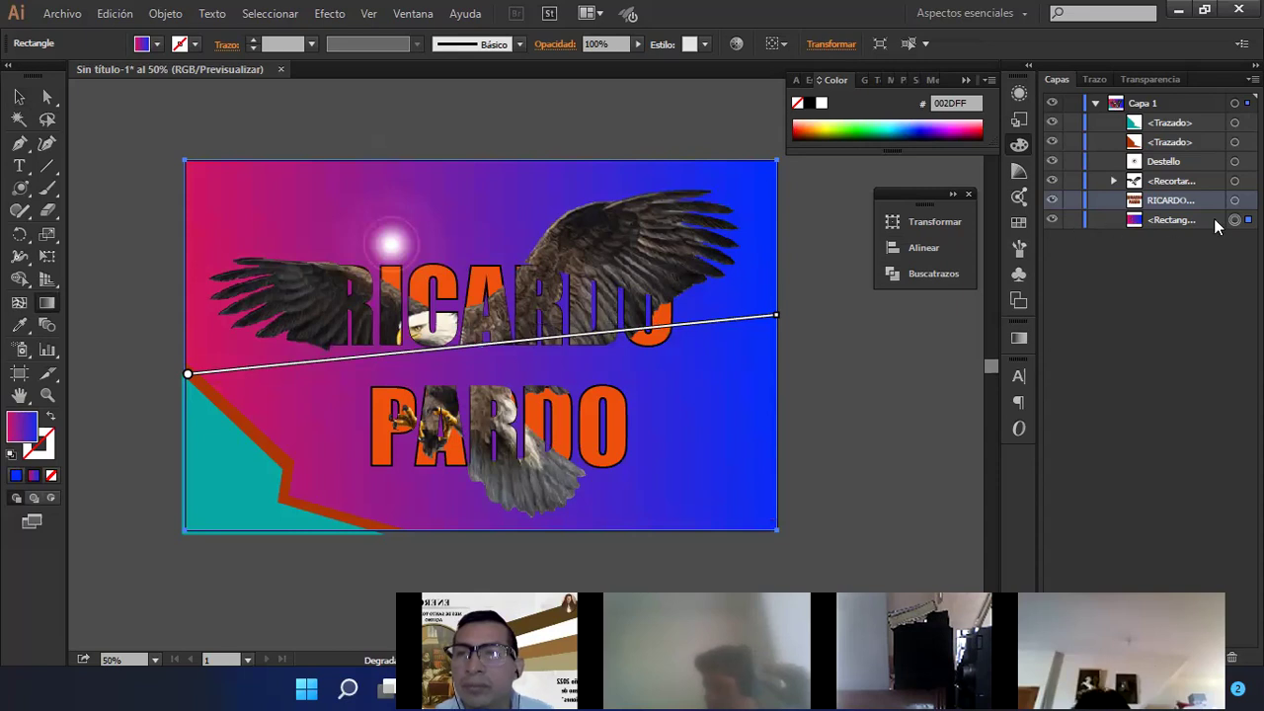
- Delete the gradient background and both corner shapes, and hide the lens flare
key(Delete)
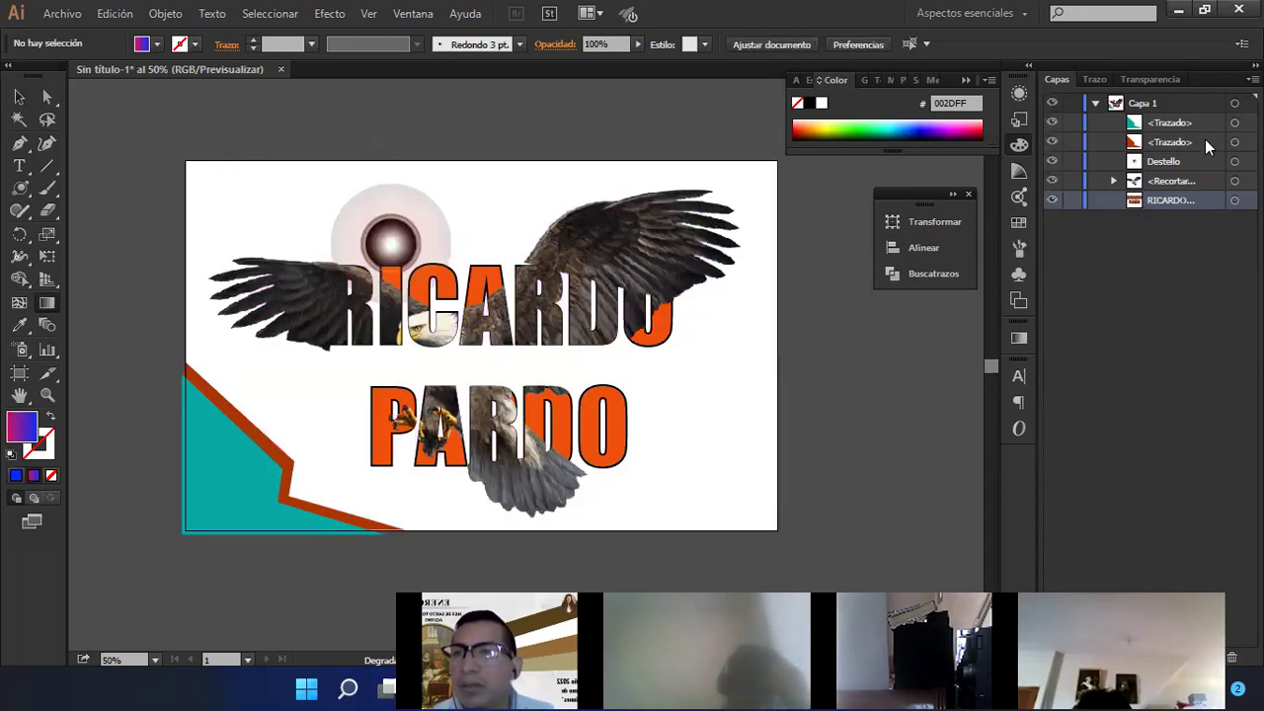
click(1233, 122)
key(Delete)
click(1233, 122)
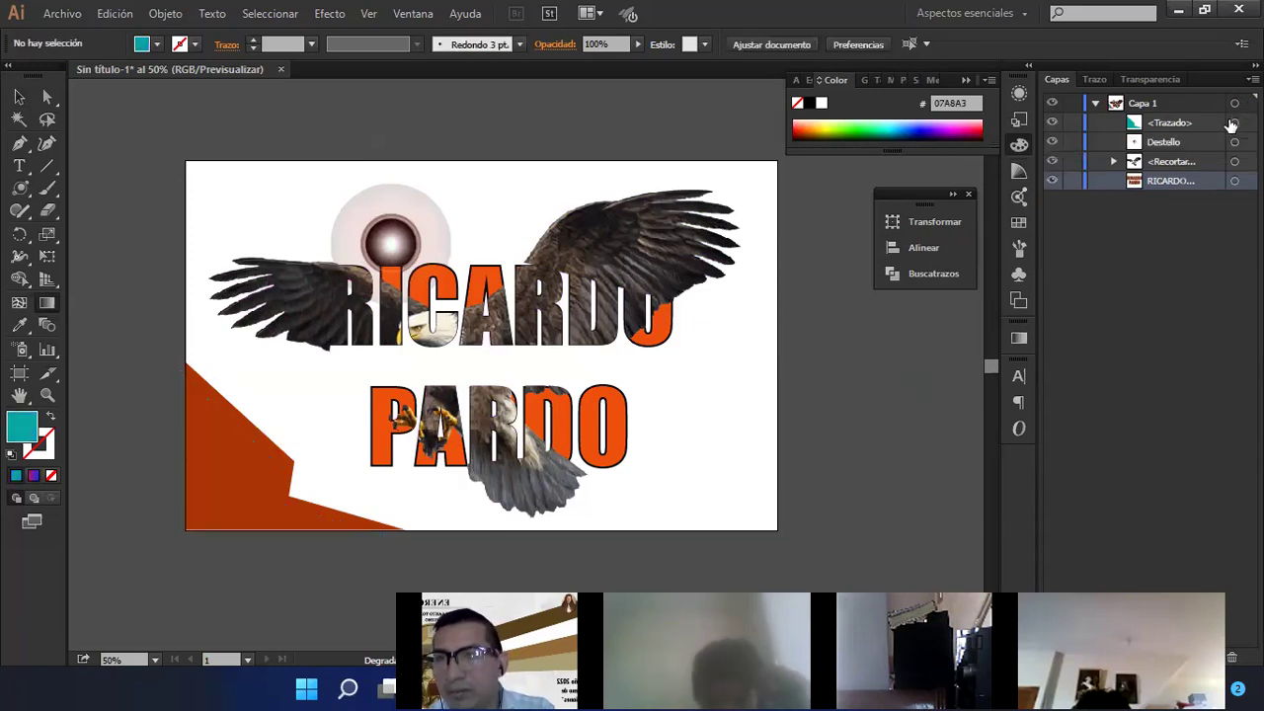
key(Delete)
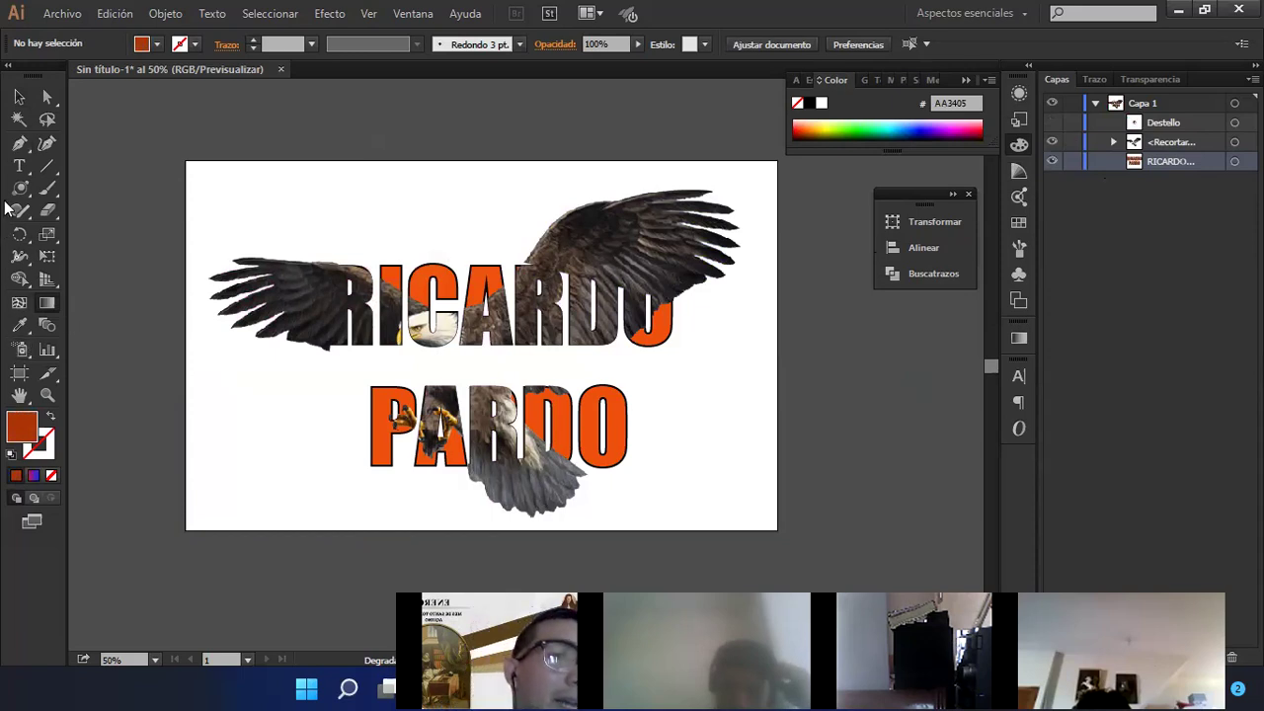
- Draw a rectangle covering the whole artboard and fill it with the current linear gradient
mouse_move(22, 210)
mouse_down()
mouse_move(19, 198)
mouse_move(63, 184)
mouse_up()
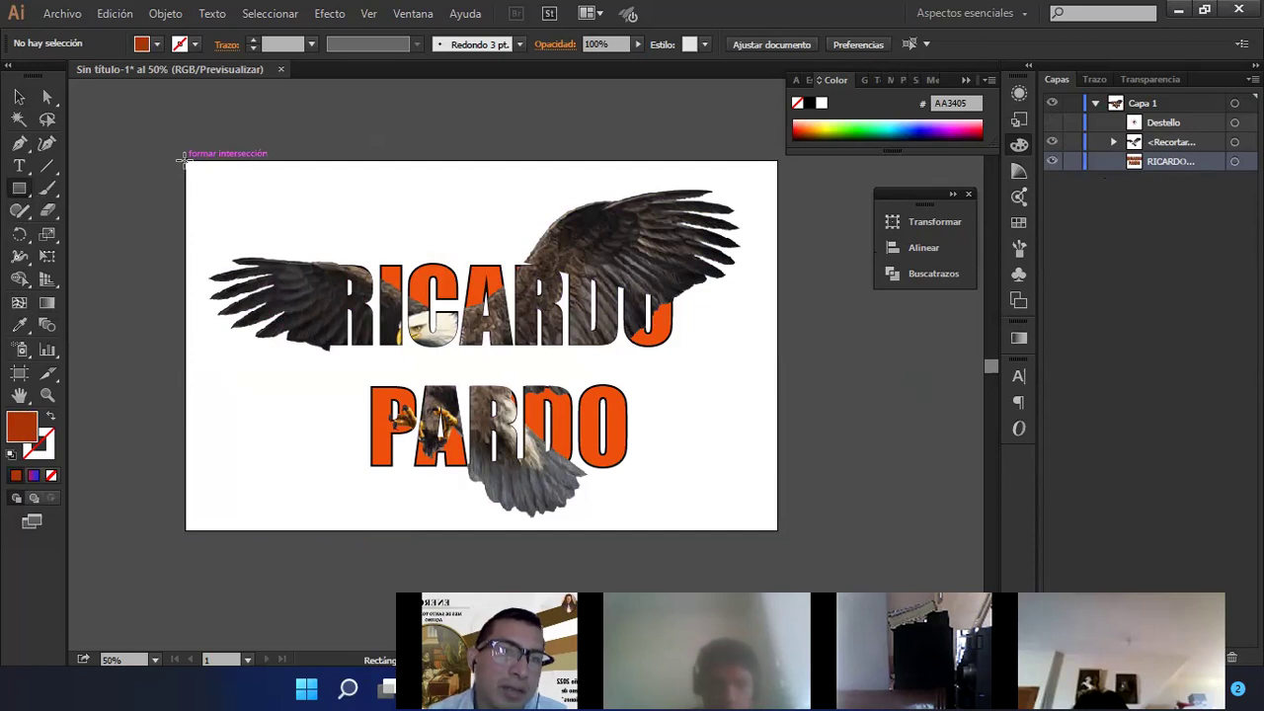
drag(185, 161, 776, 528)
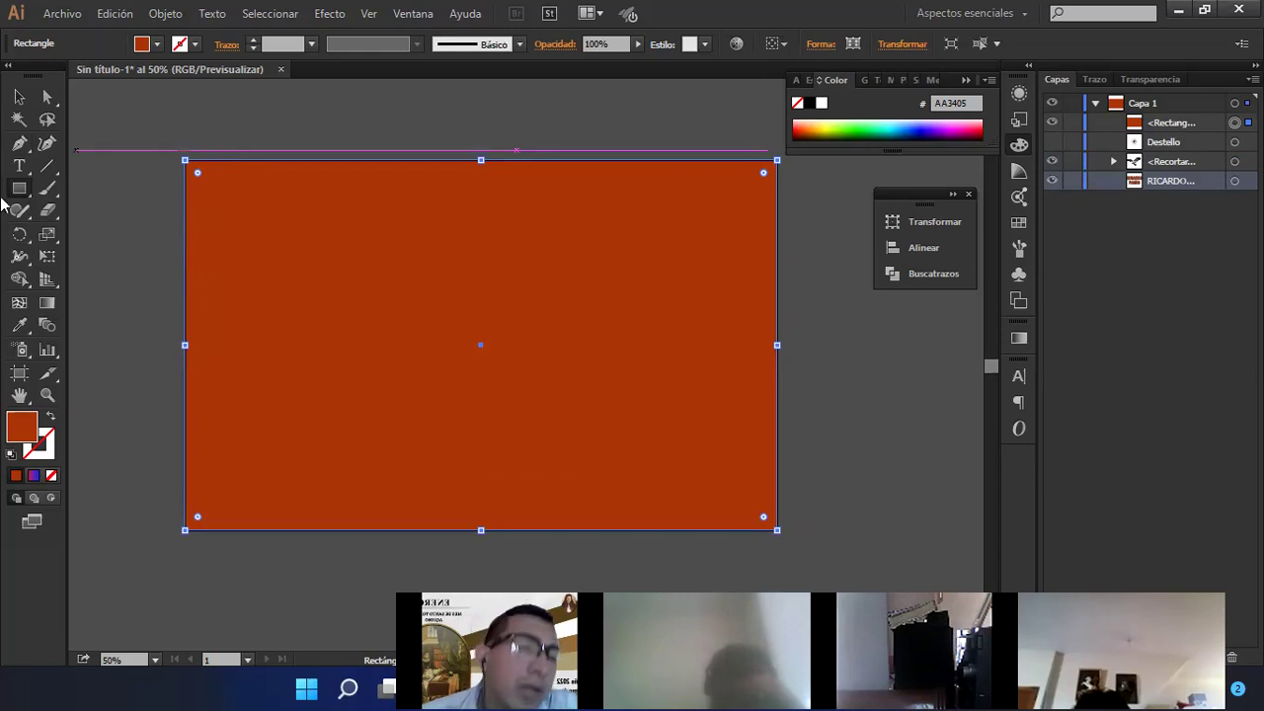
click(44, 308)
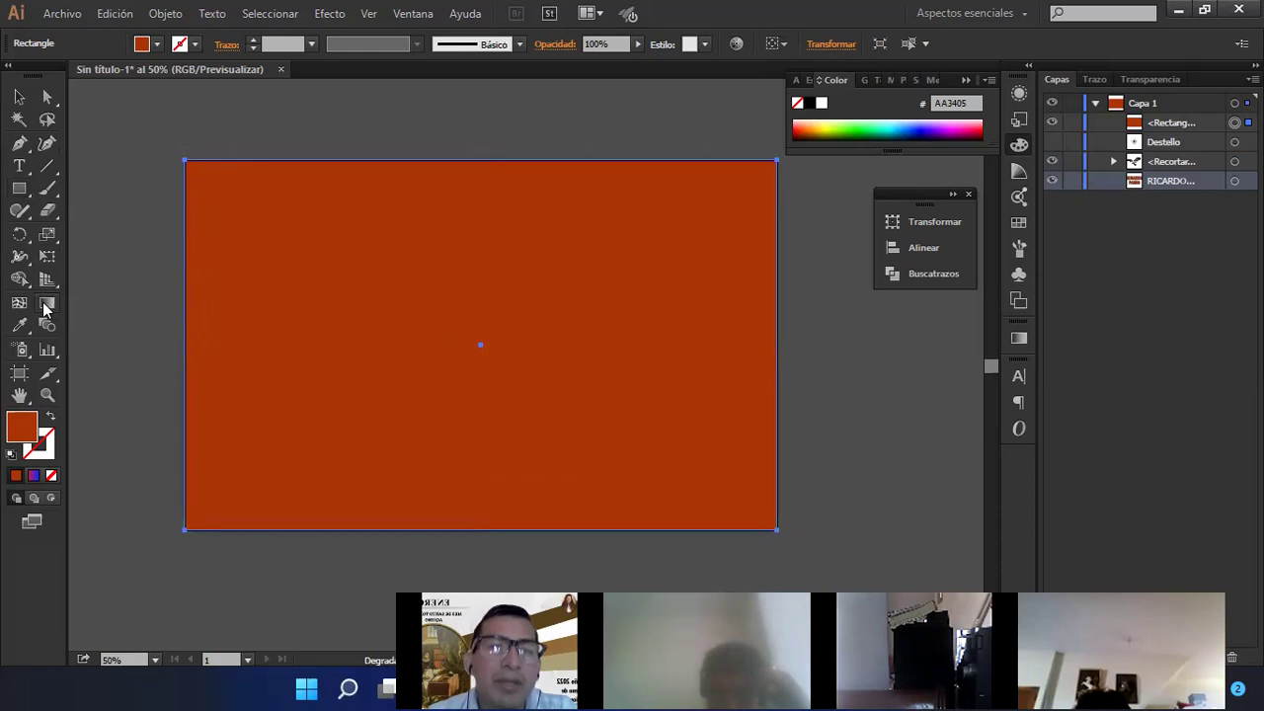
click(460, 291)
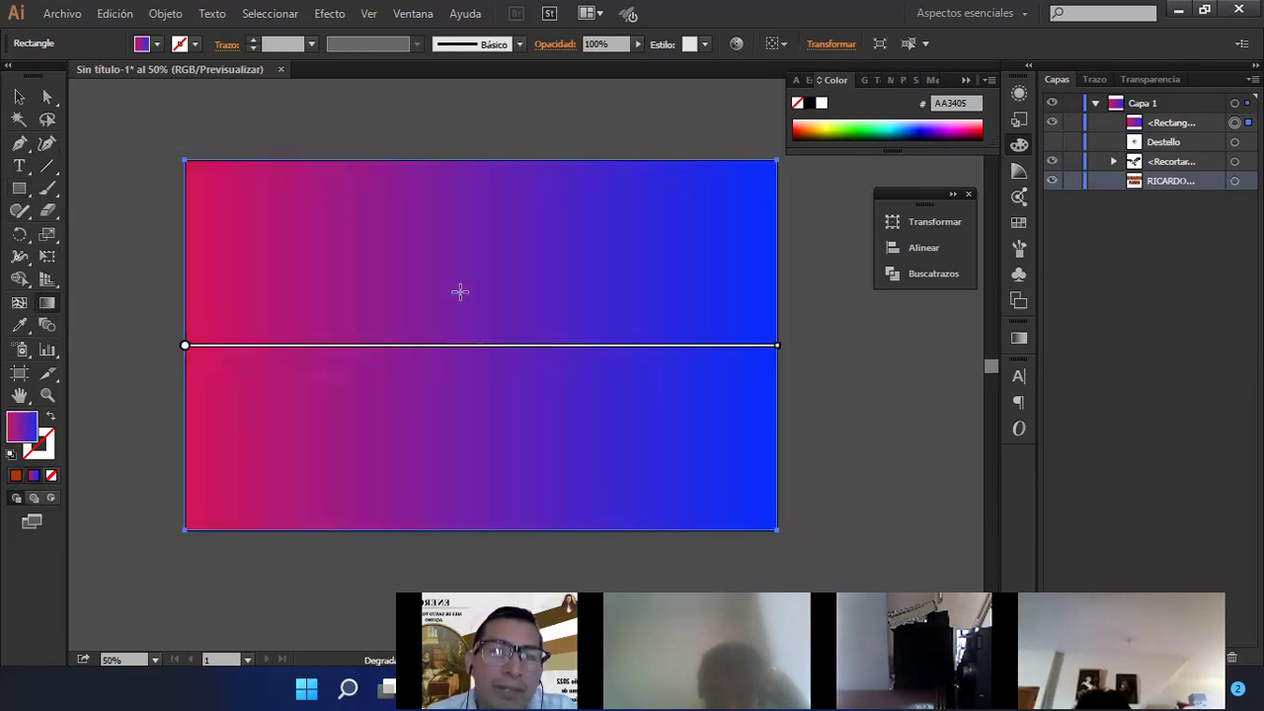
- Set the new rectangle's gradient stops to white FFFFFF at the left end and black 000000 at the right end
mouse_move(267, 360)
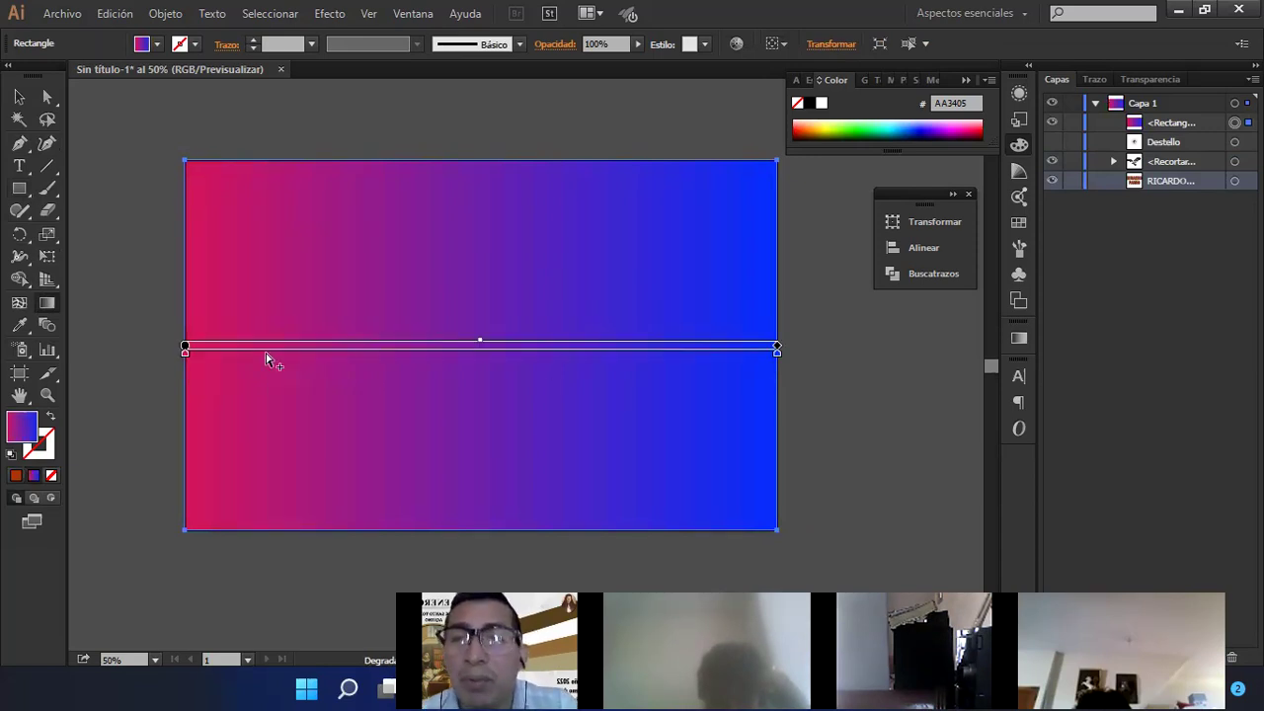
double_click(777, 352)
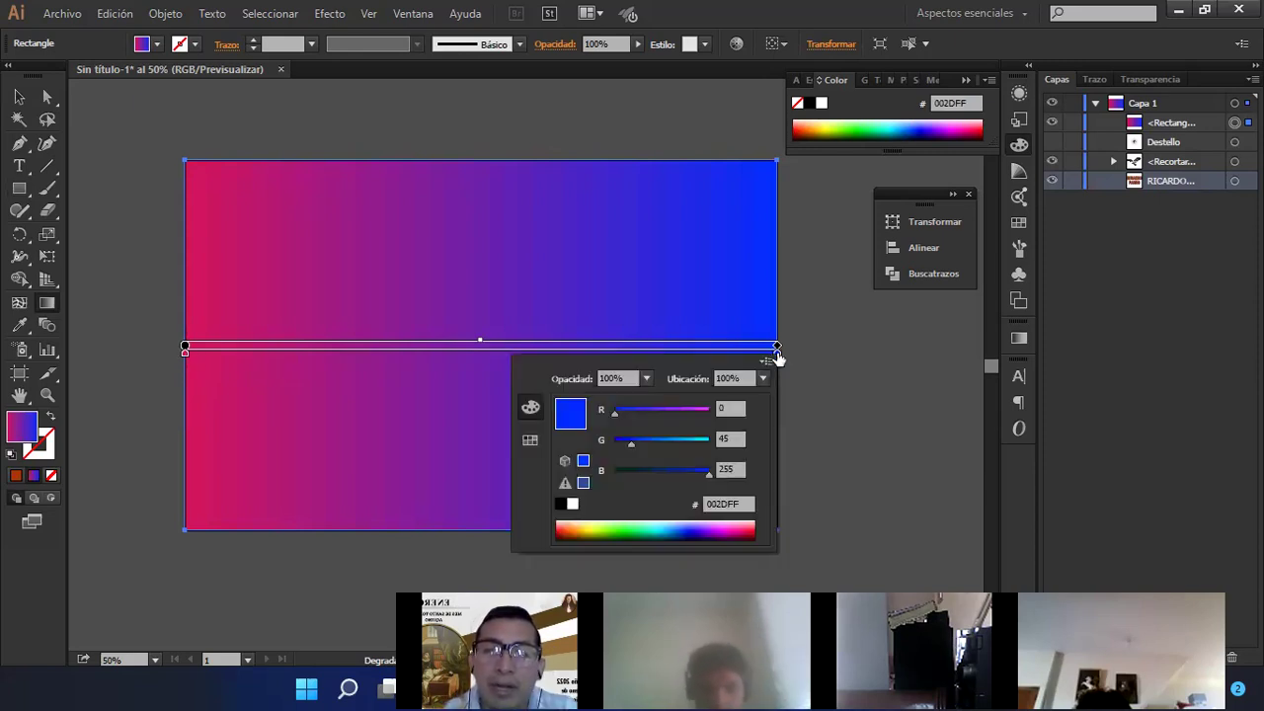
click(560, 505)
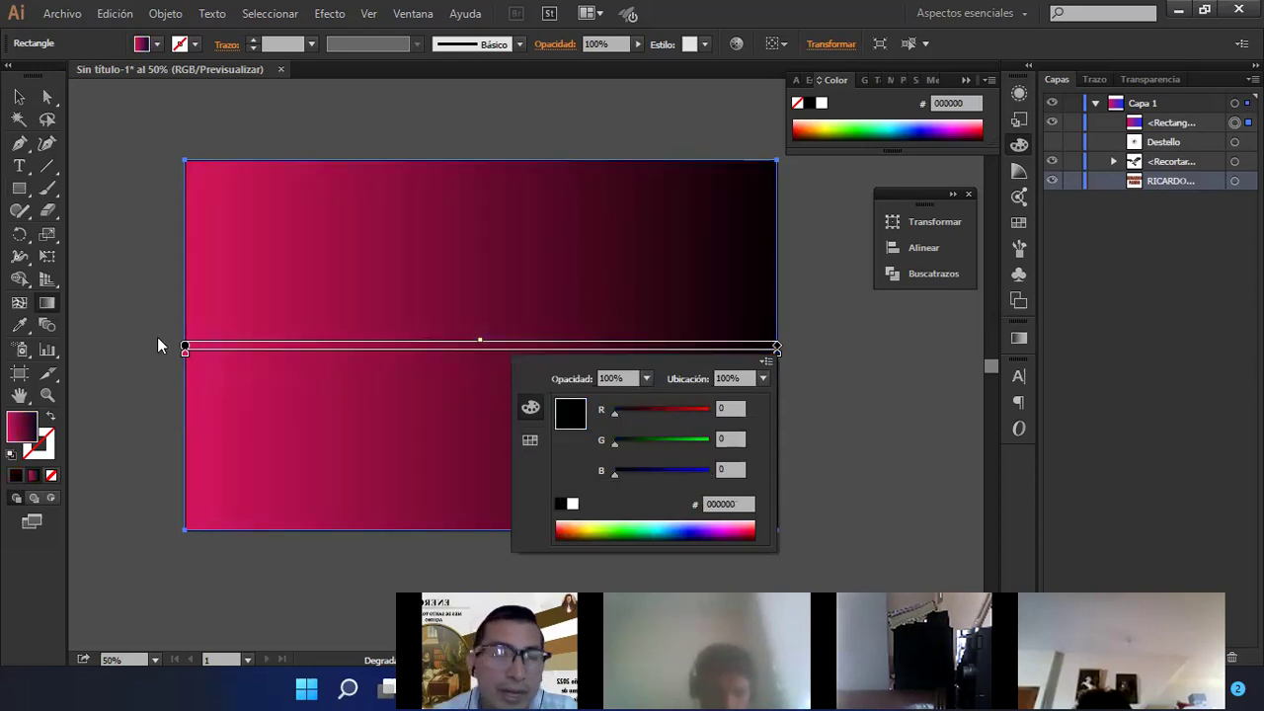
click(183, 362)
double_click(182, 357)
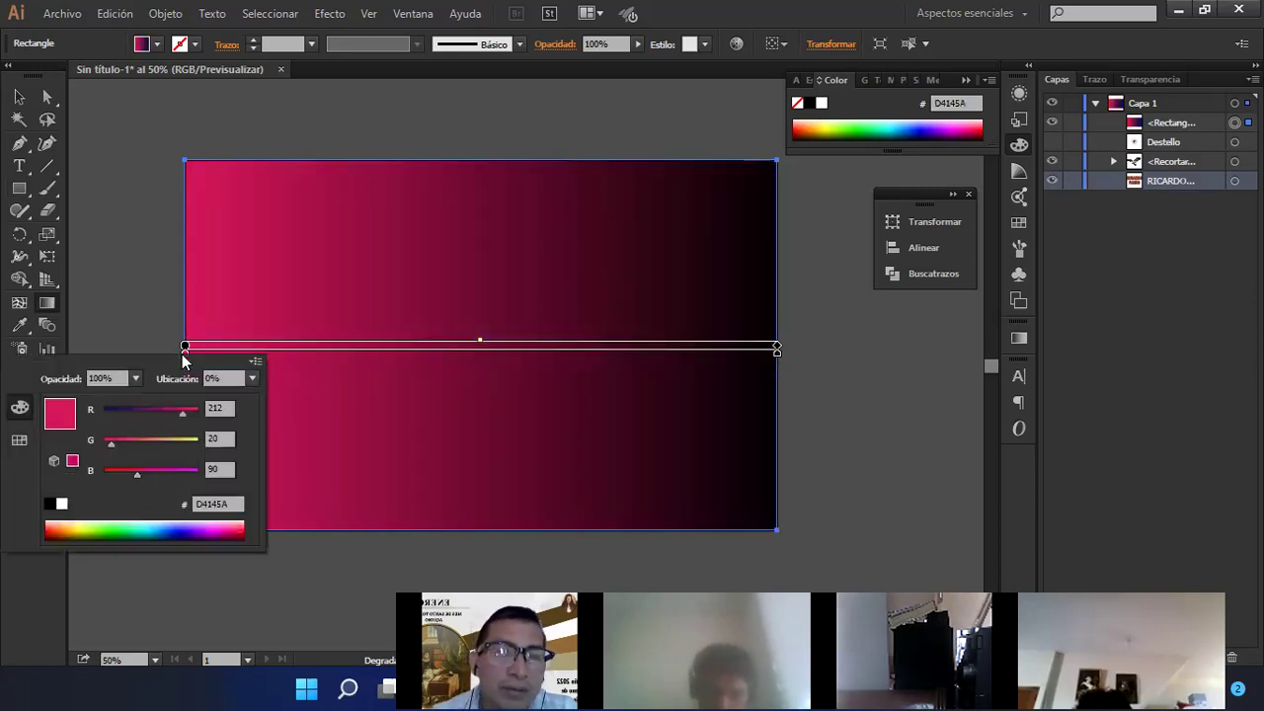
click(62, 506)
click(91, 230)
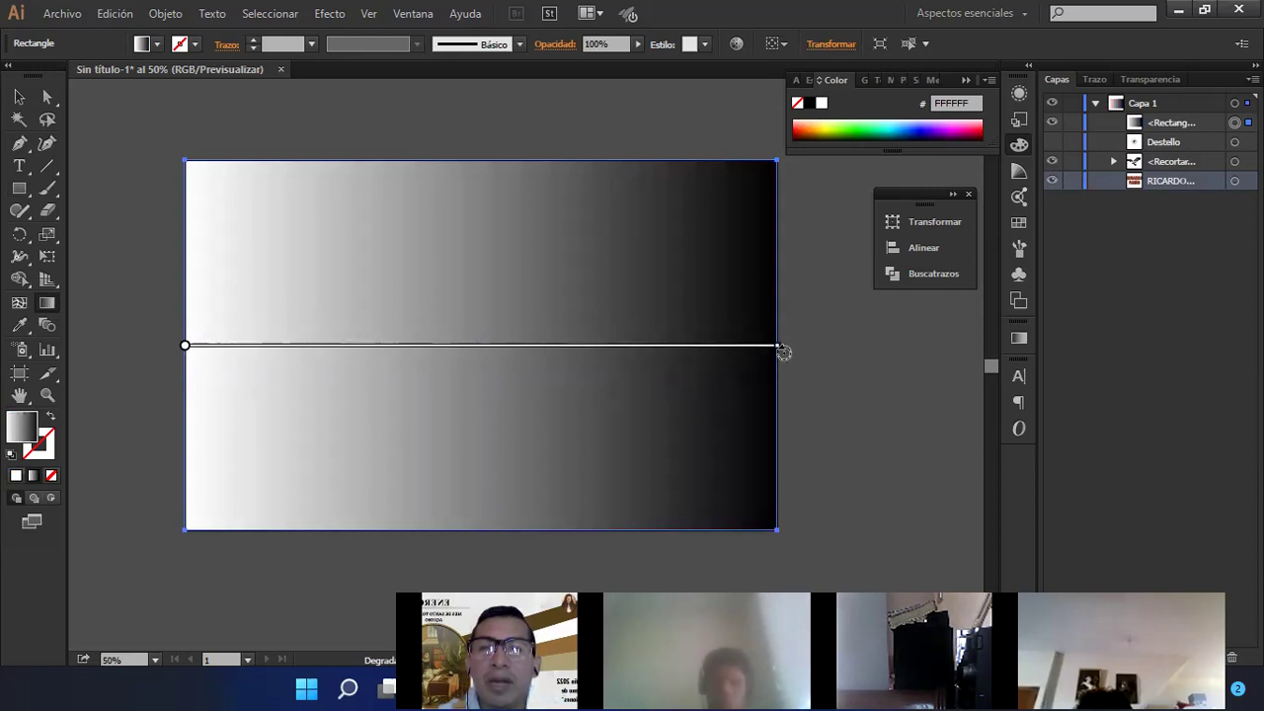
- Tilt the rectangle's gradient to rise from lower left to upper right, and undo shifting its start point to the bottom-left corner
drag(782, 349, 748, 149)
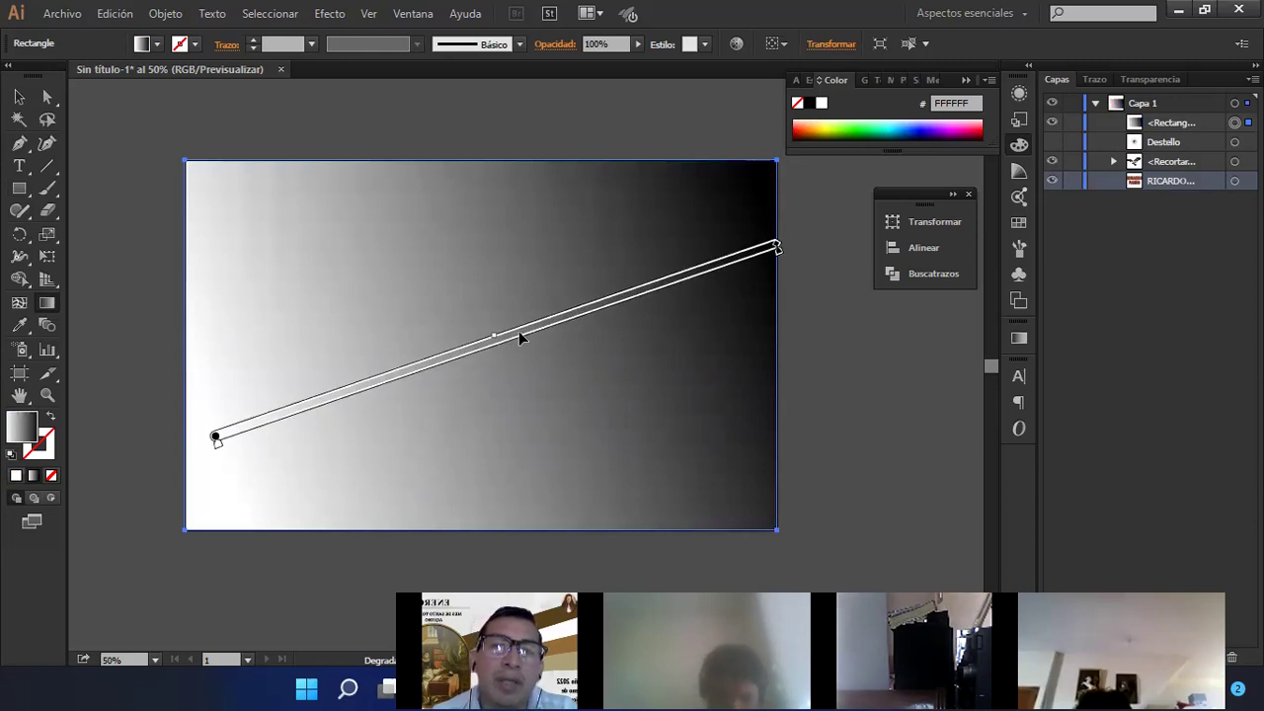
drag(215, 438, 188, 531)
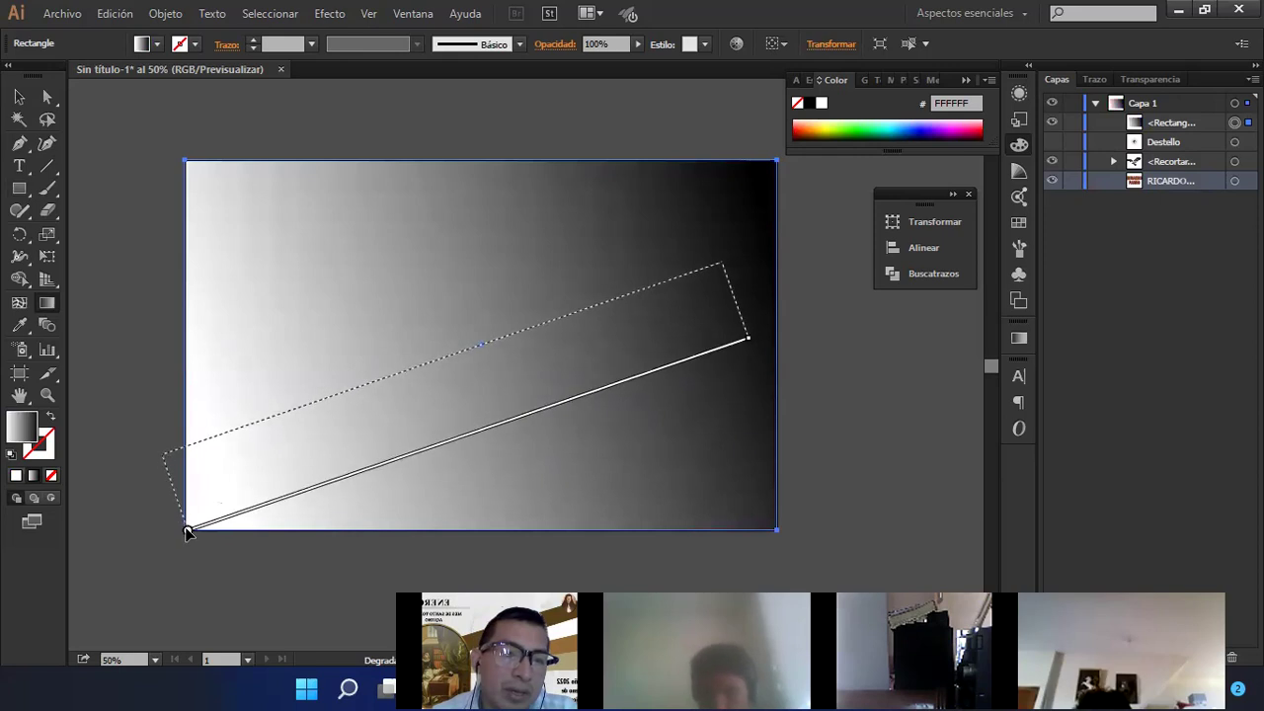
key(ctrl+z)
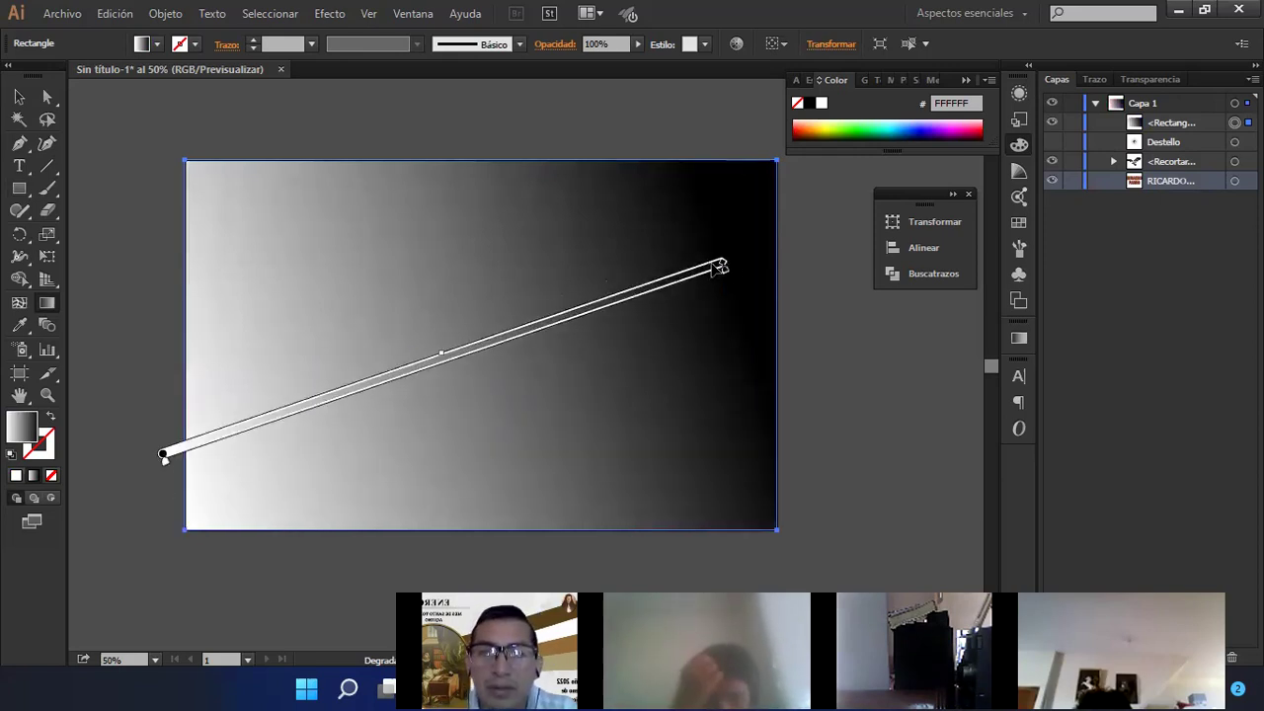
- Adjust the tilted gradient line so its two ends sit on the rectangle's left and right edges
mouse_move(719, 264)
mouse_down()
mouse_move(782, 250)
mouse_move(786, 263)
mouse_move(766, 249)
mouse_up()
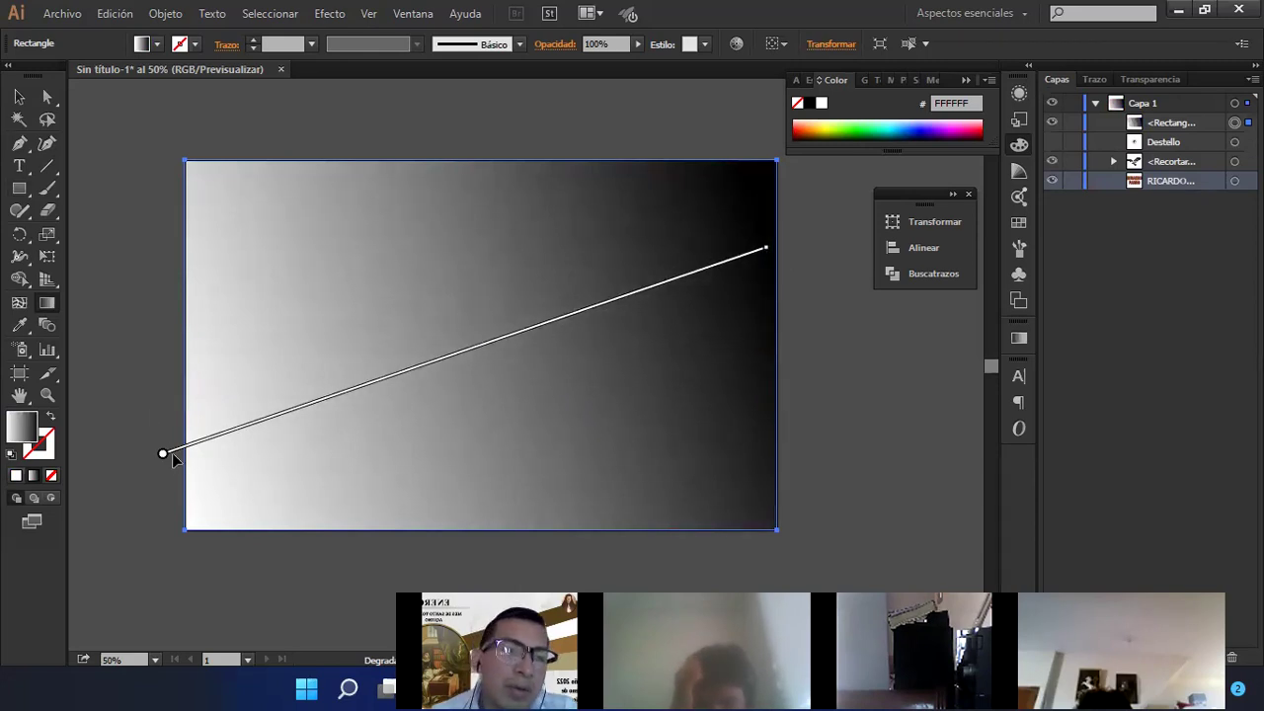
mouse_move(164, 453)
mouse_down()
mouse_move(217, 457)
mouse_move(188, 476)
mouse_move(174, 457)
mouse_move(189, 464)
mouse_up()
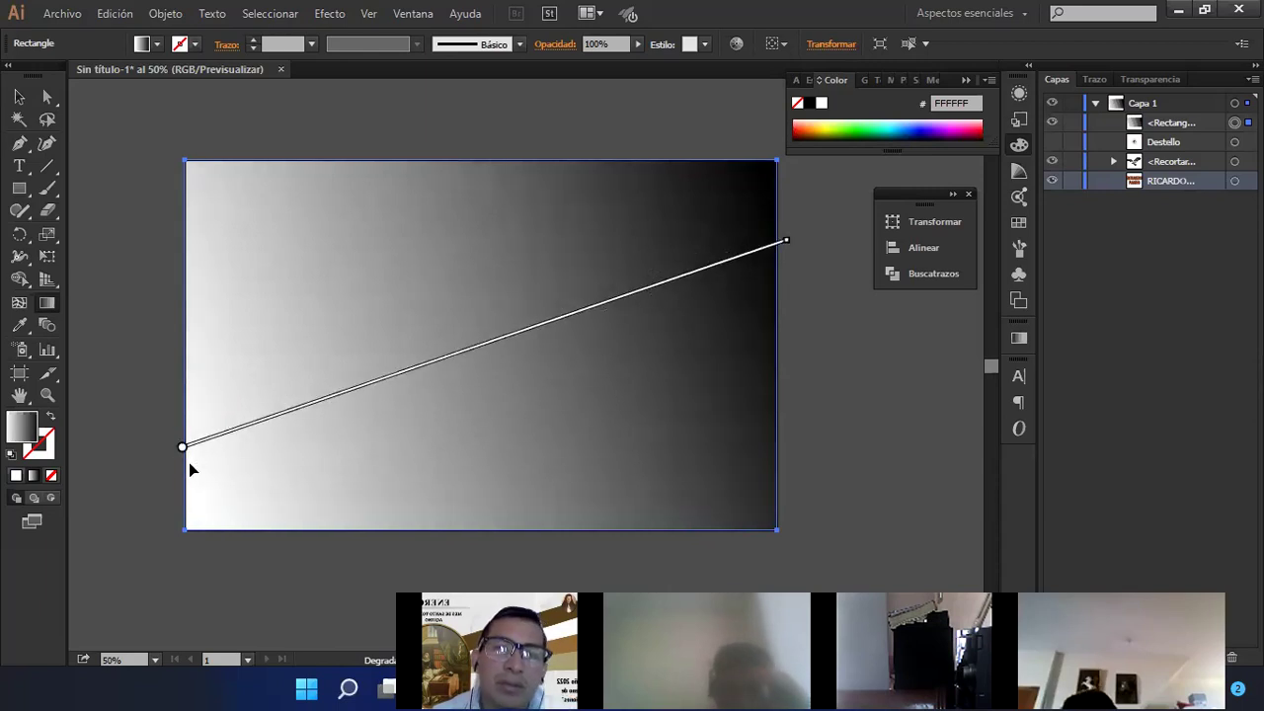
mouse_move(787, 243)
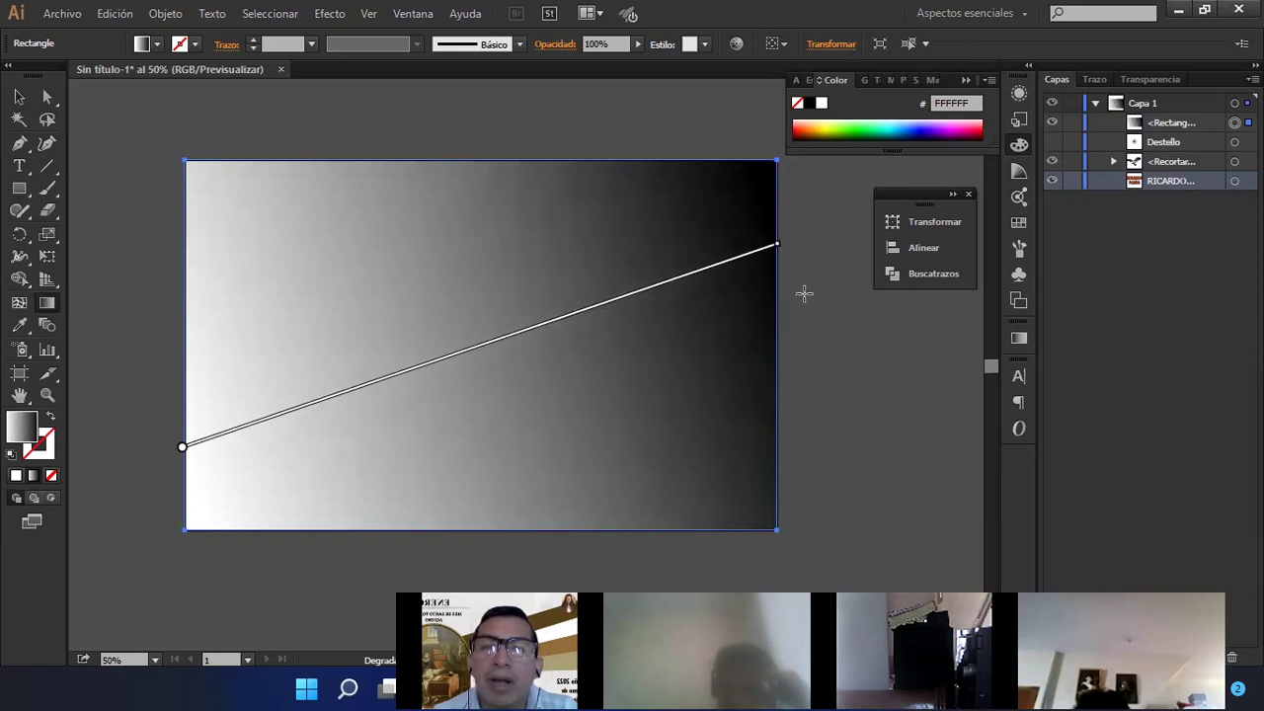
- Set the color of the gradient stop at the rectangle's right end to turquoise 3FFFD1
double_click(776, 247)
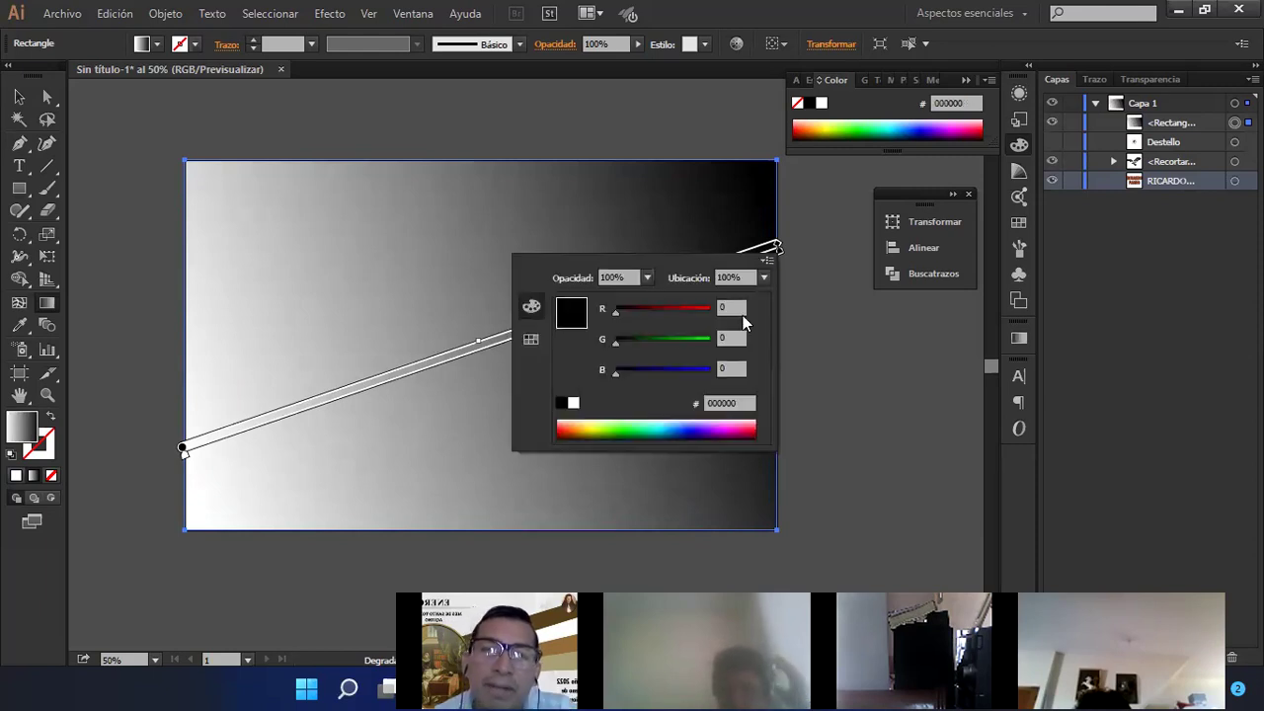
click(532, 339)
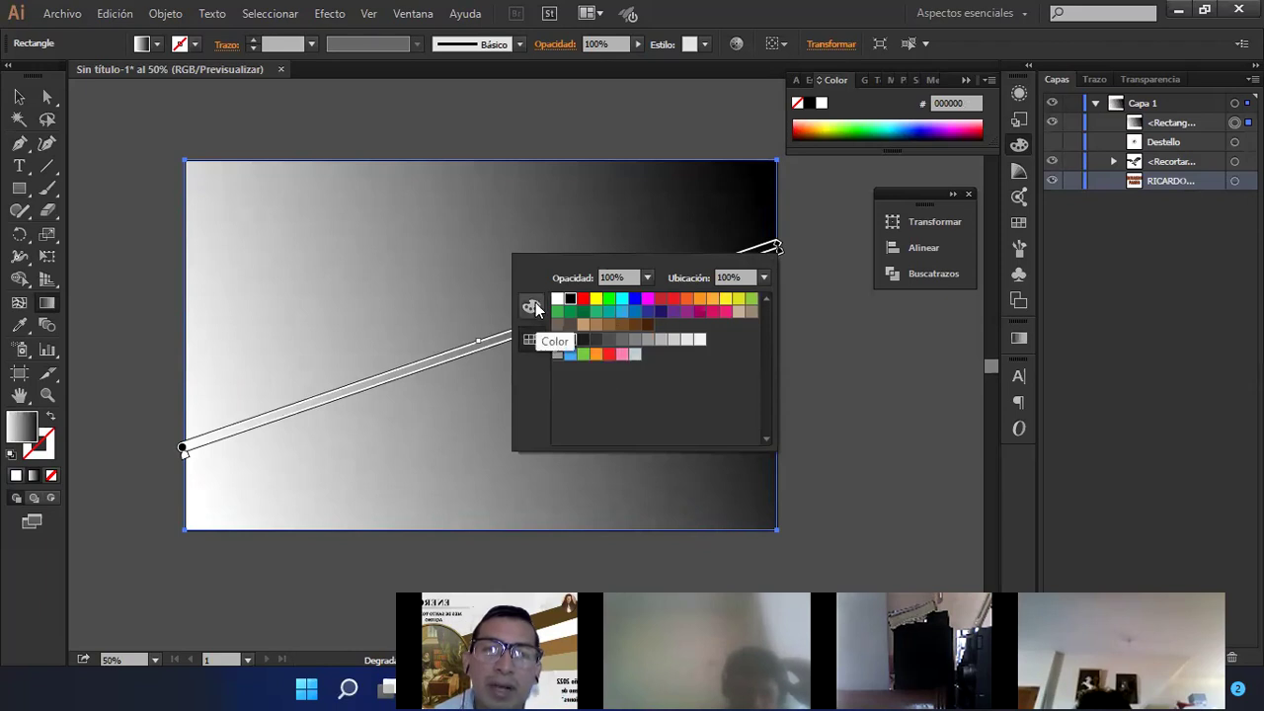
click(532, 307)
mouse_move(637, 425)
mouse_down()
mouse_move(706, 423)
mouse_move(652, 422)
mouse_up()
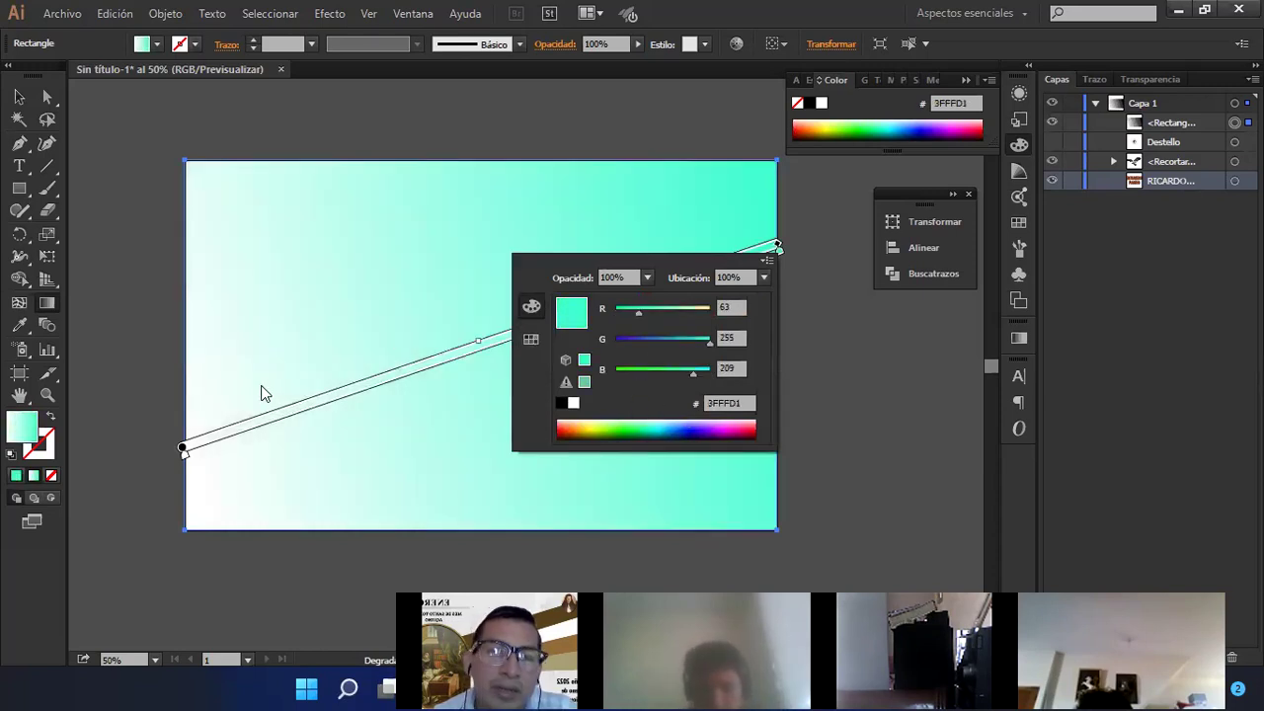
- Set the color of the gradient stop at the rectangle's left end to the gray swatch 666666
click(186, 455)
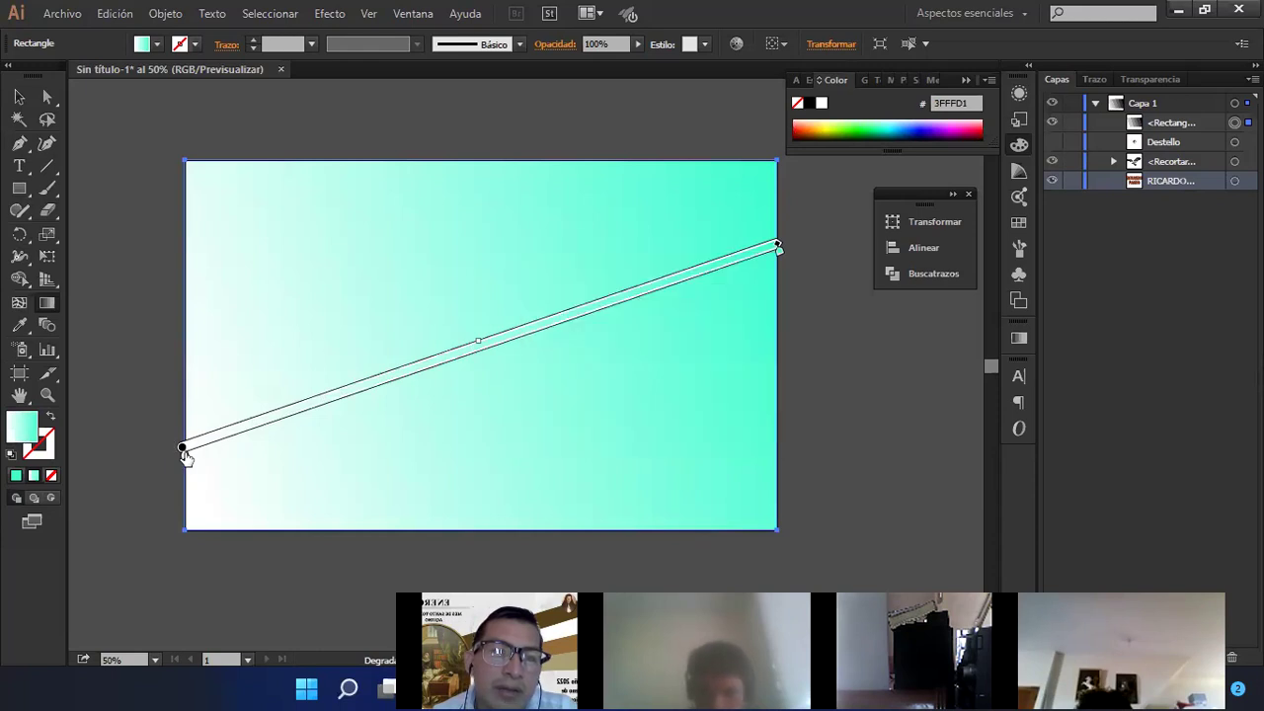
double_click(184, 451)
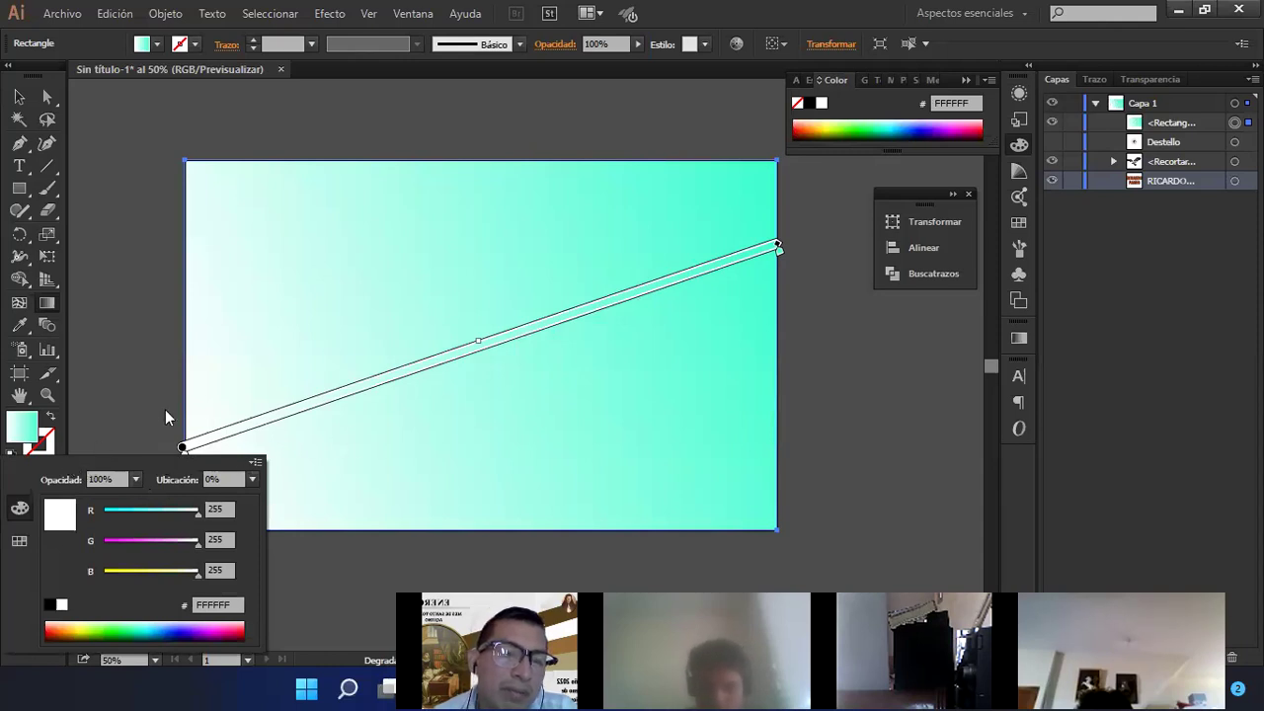
click(18, 540)
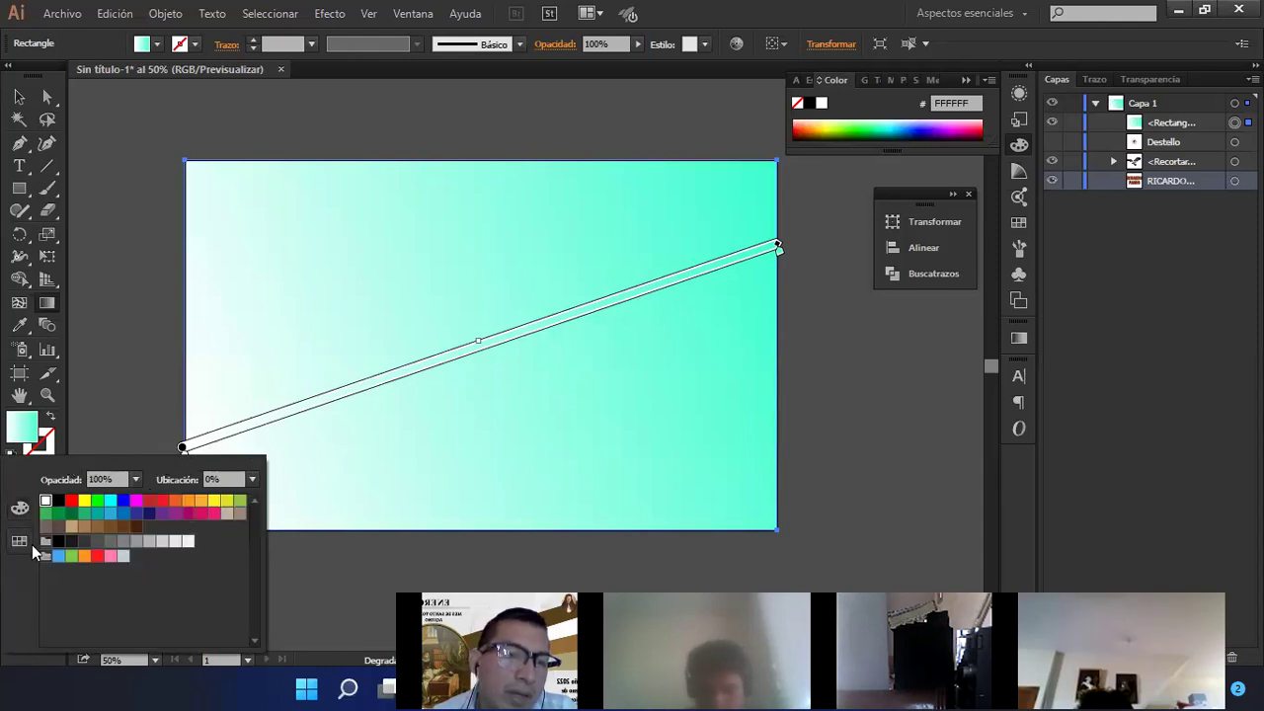
click(108, 541)
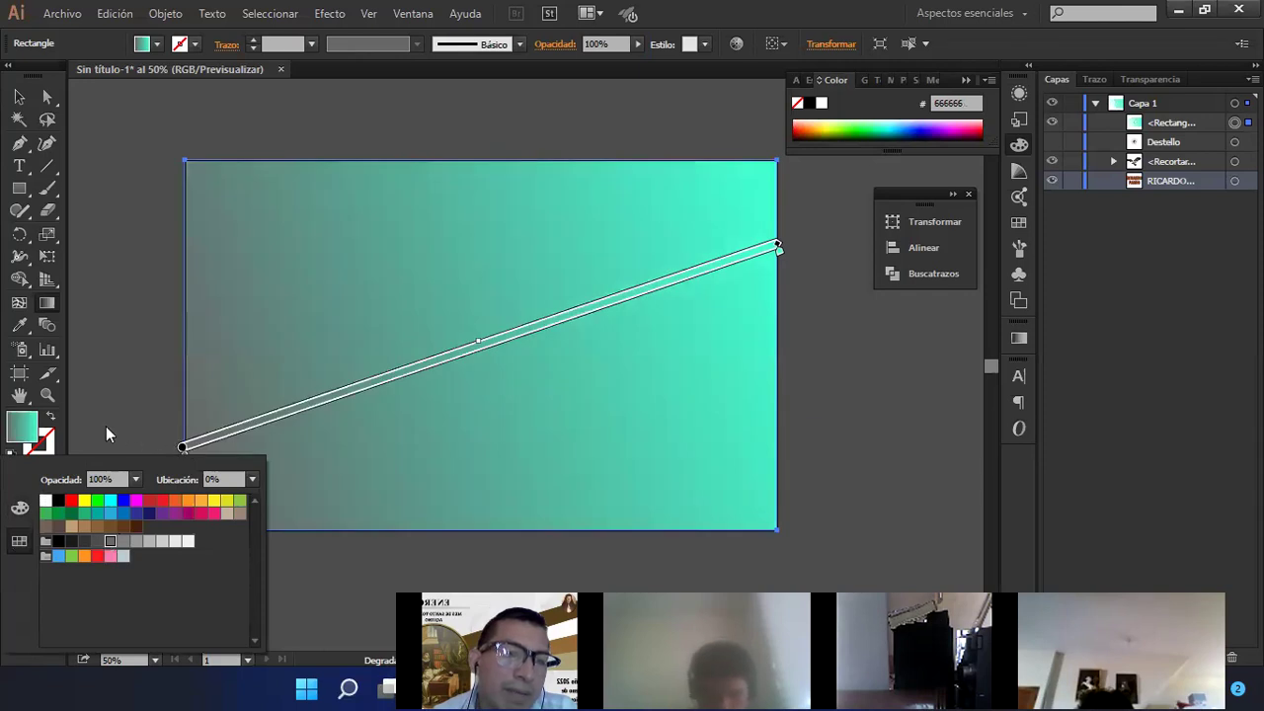
click(468, 401)
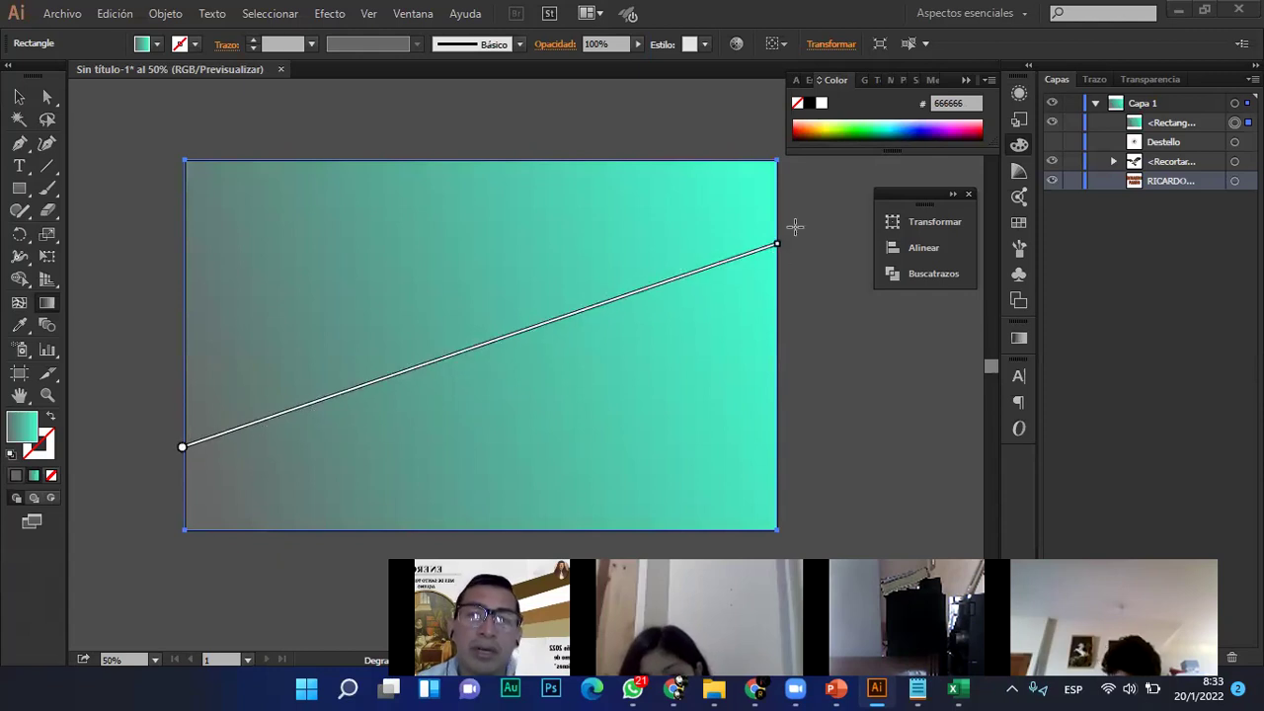
- Move the gradient rectangle to the bottom of the stacking order, behind the eagle and the name text, and lock it
click(1088, 133)
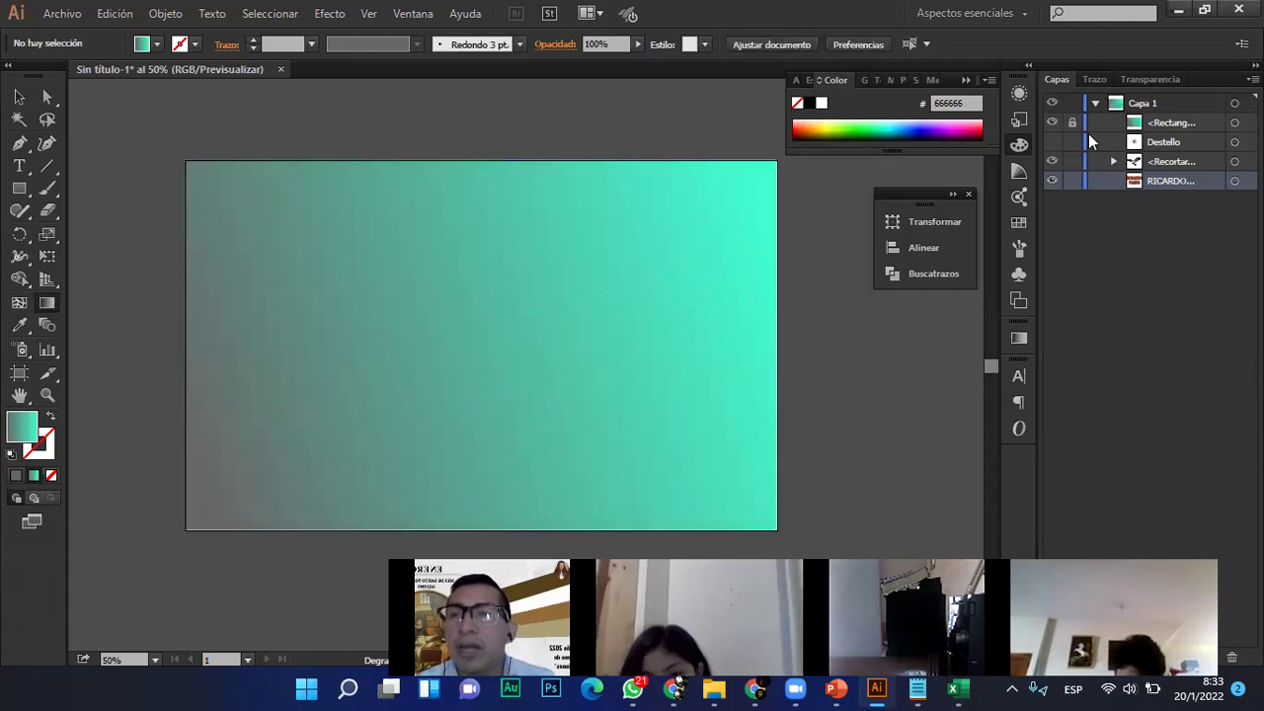
click(18, 96)
click(488, 294)
right_click(486, 292)
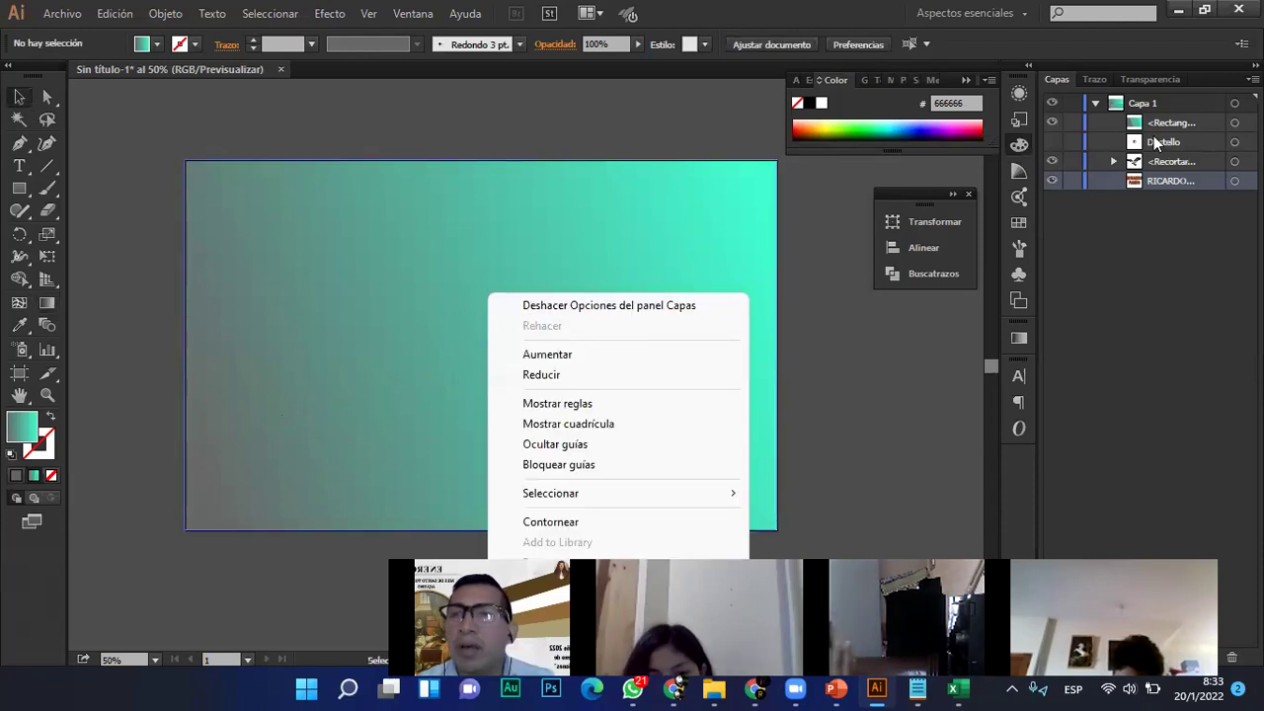
click(1155, 143)
drag(1155, 143, 1159, 198)
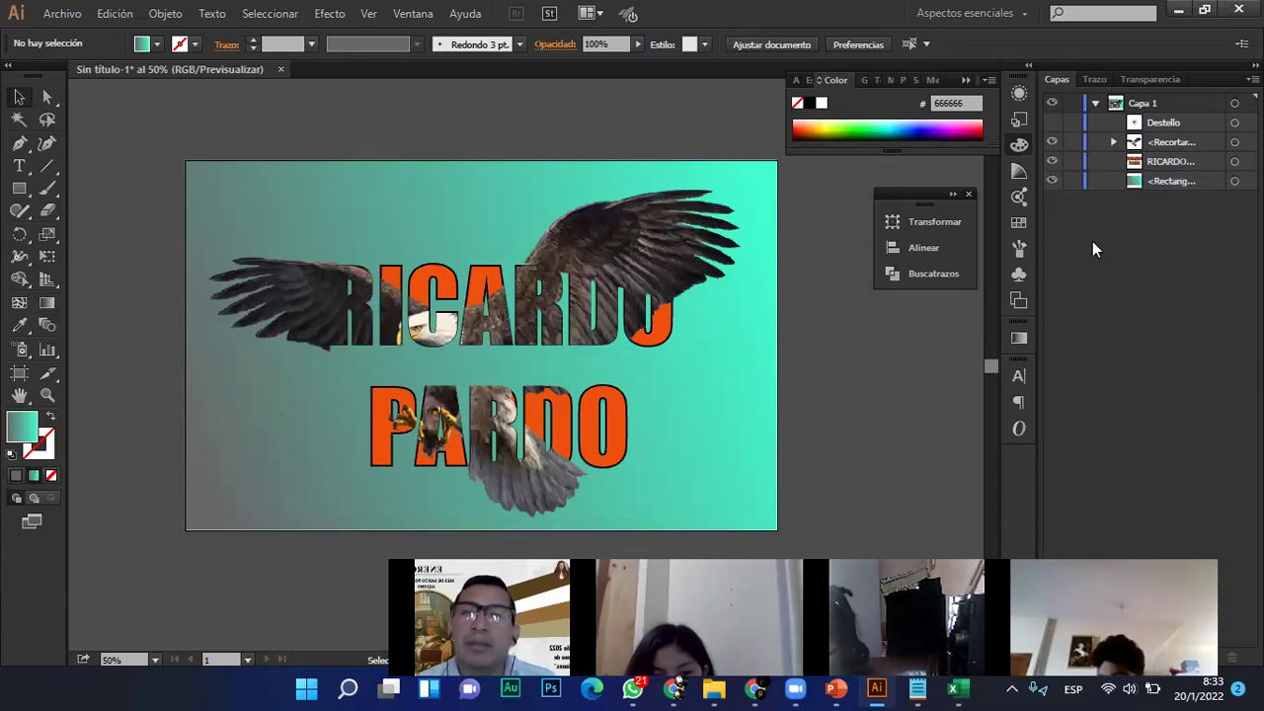
click(1071, 181)
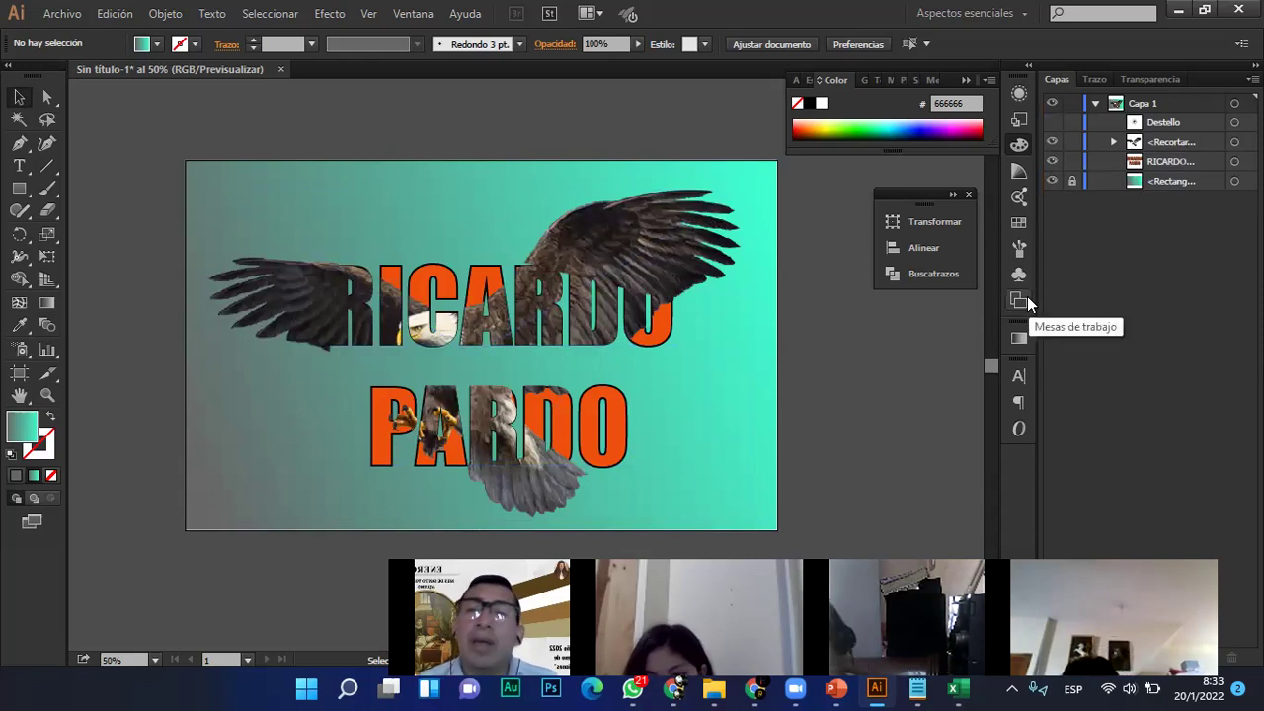
- Unlock the background rectangle and set its gradient's right-end stop to the tan swatch C69C6D
click(1072, 181)
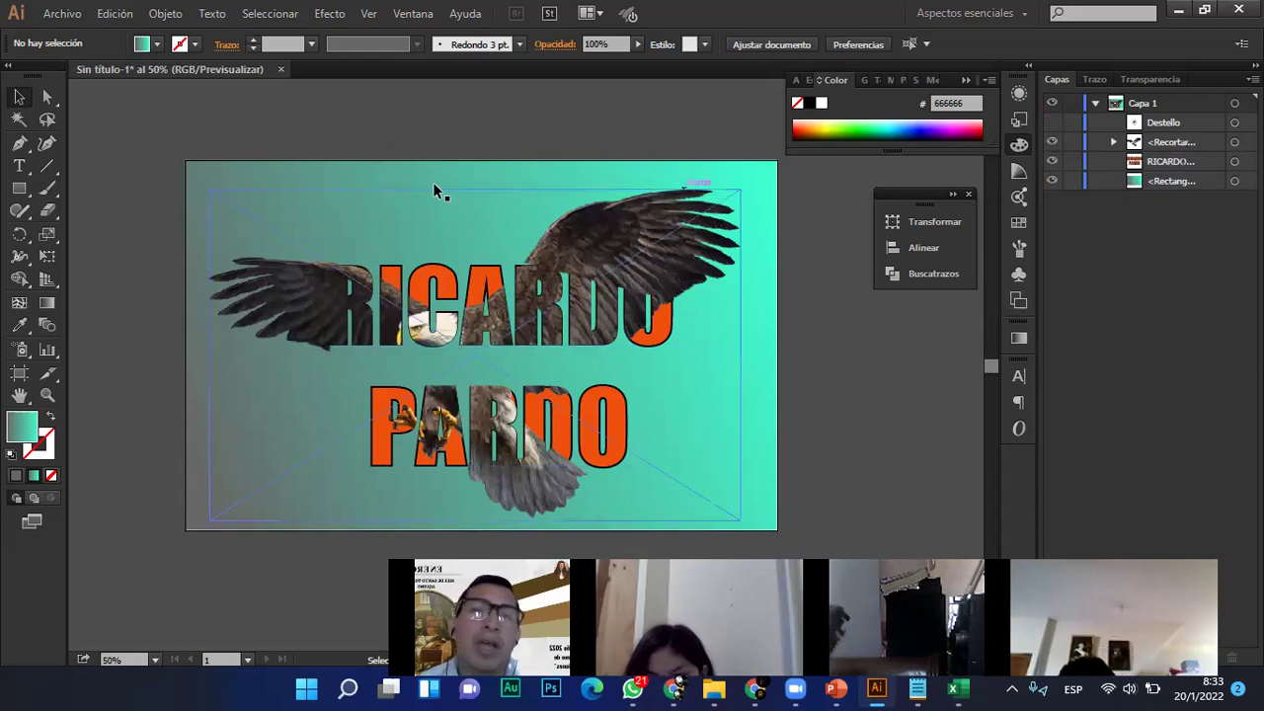
click(413, 188)
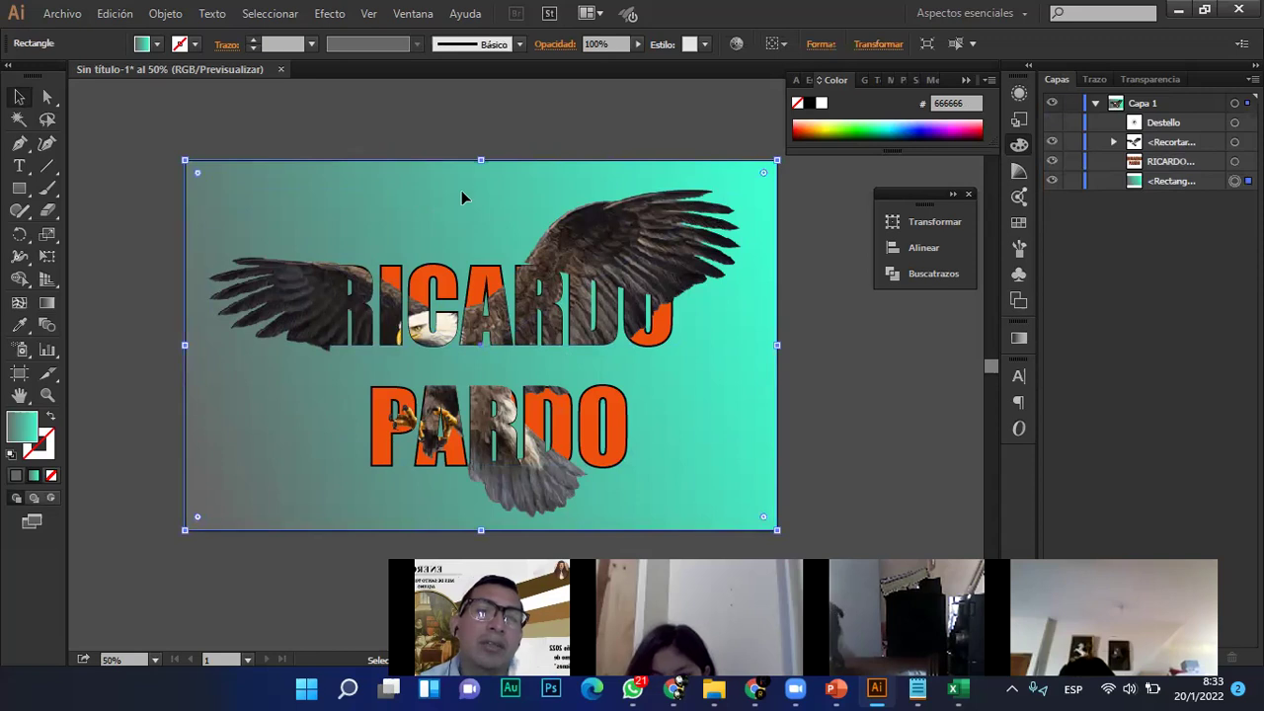
click(46, 305)
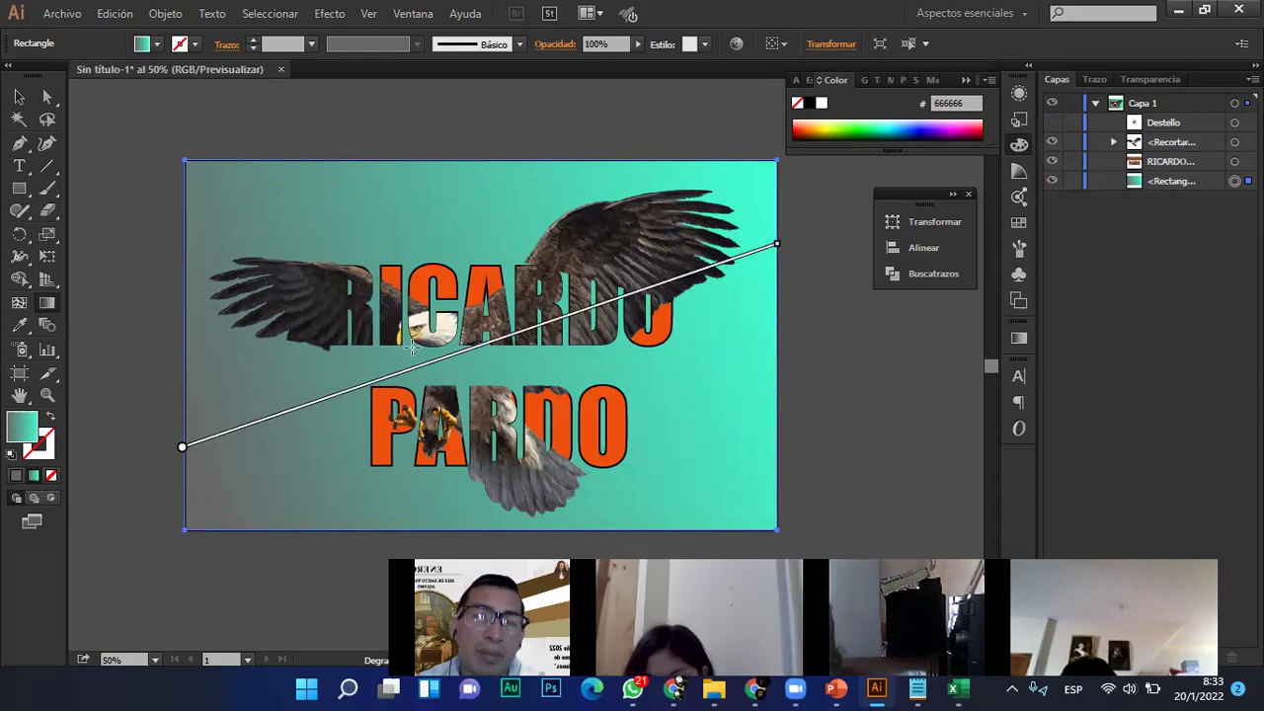
mouse_move(605, 299)
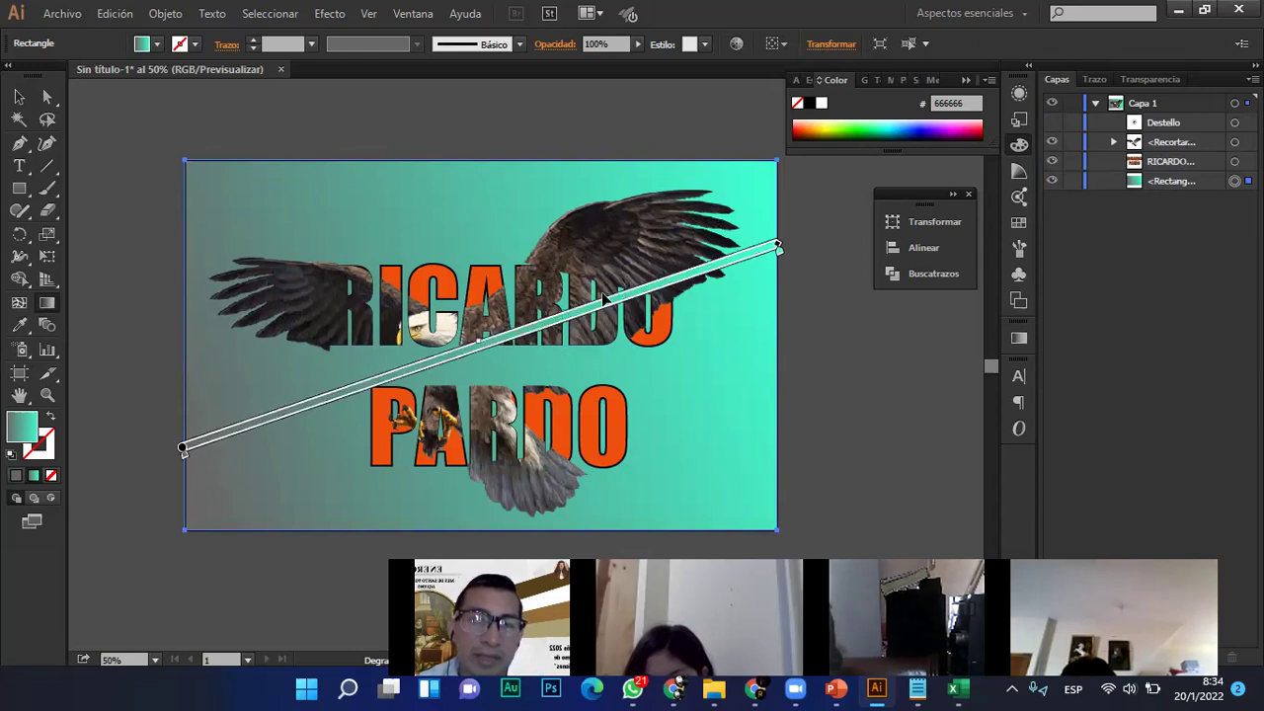
double_click(778, 249)
click(584, 325)
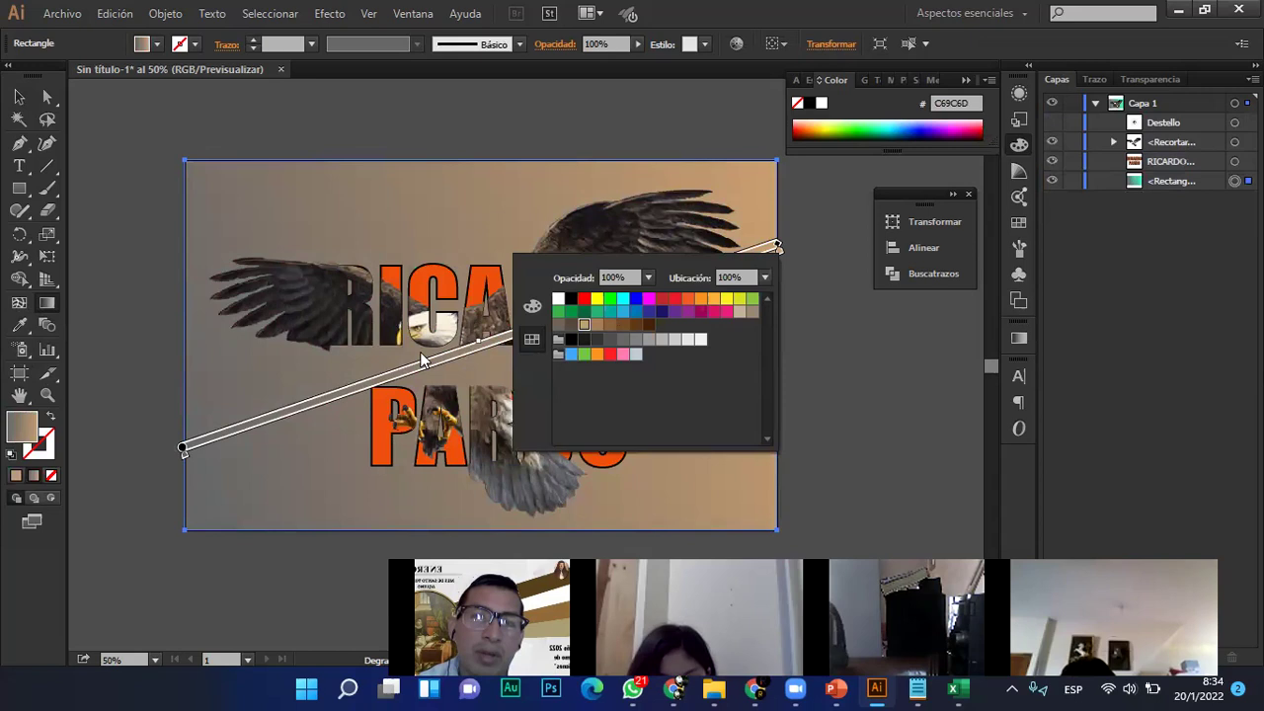
- Set the background gradient's left-end stop to the light blue-gray swatch BDCCD4
click(184, 457)
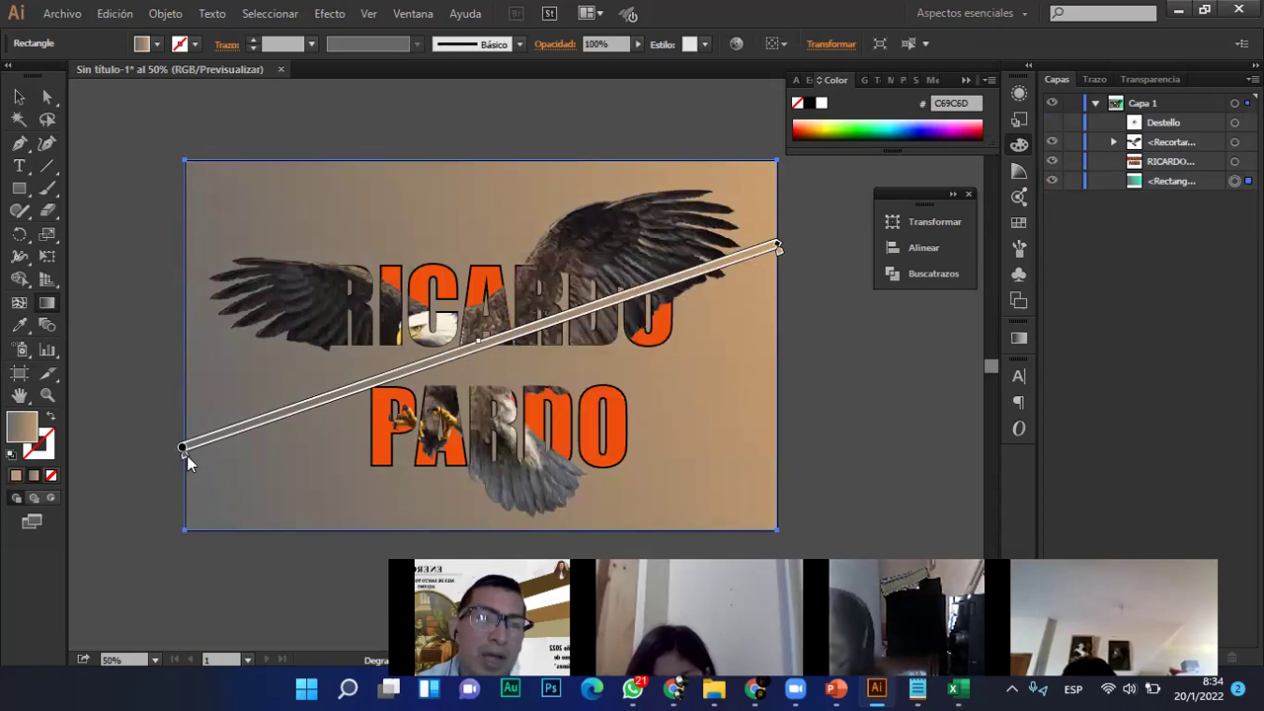
double_click(185, 452)
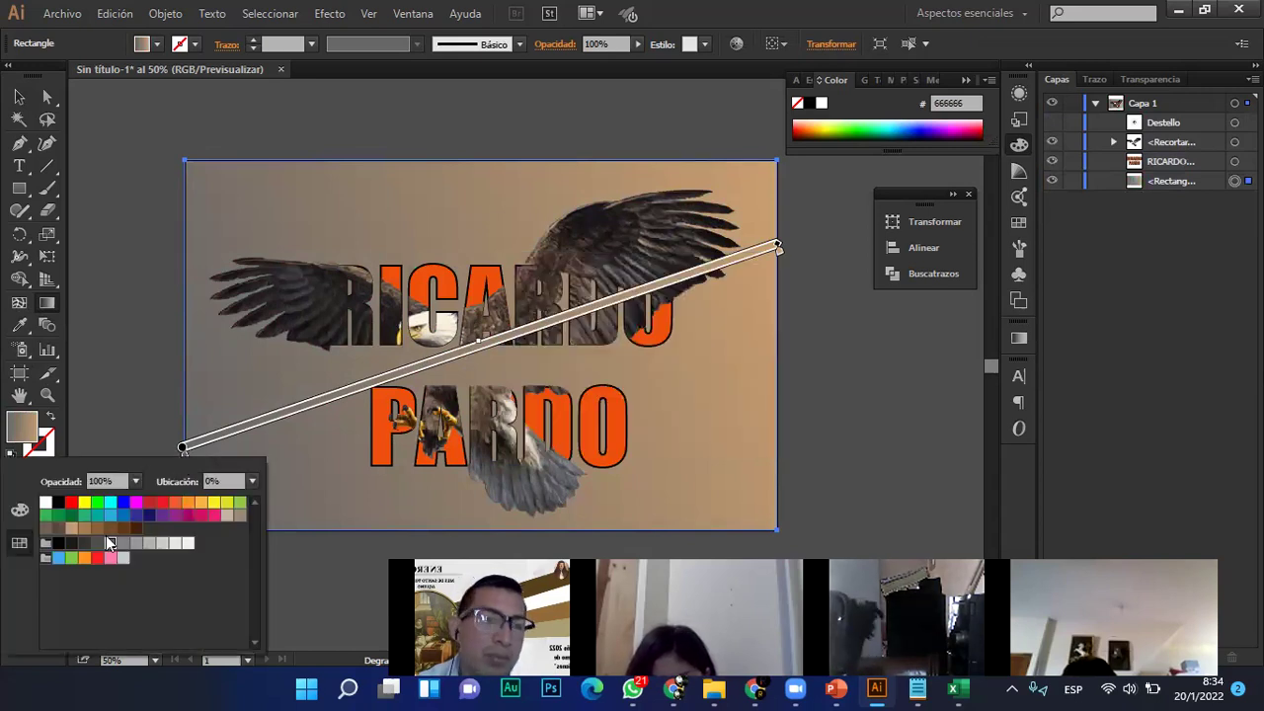
click(124, 557)
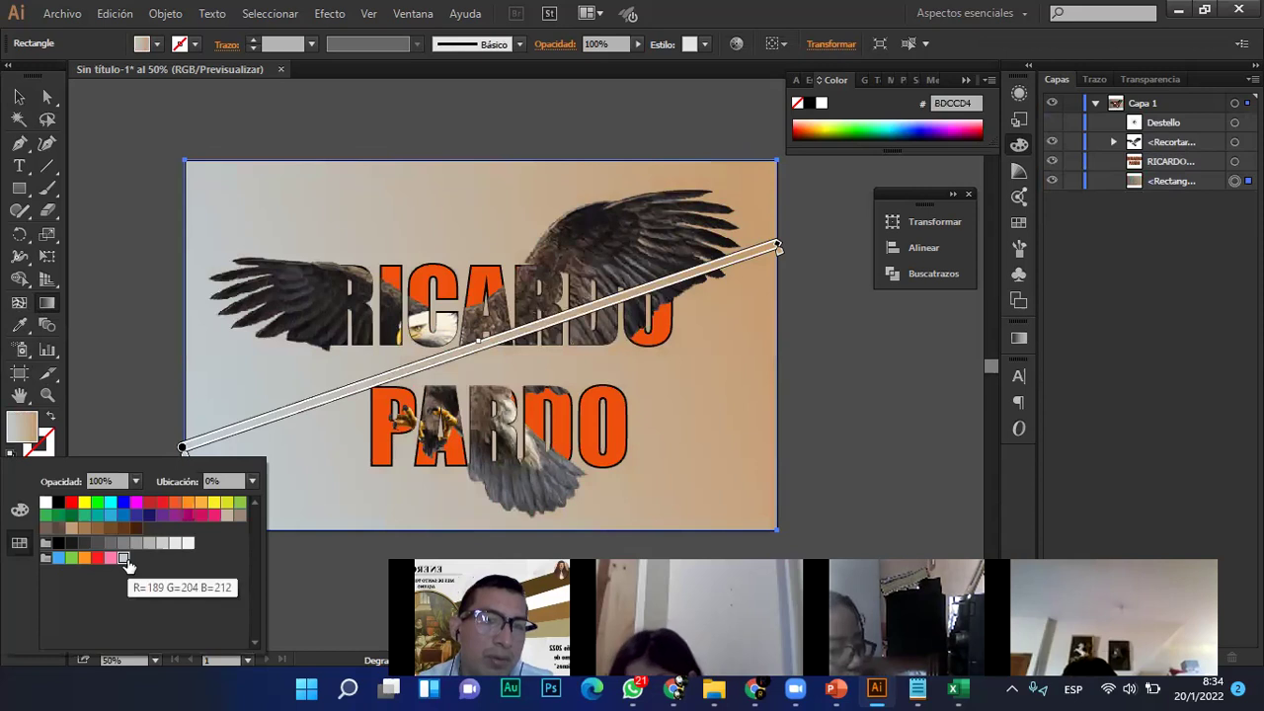
click(833, 339)
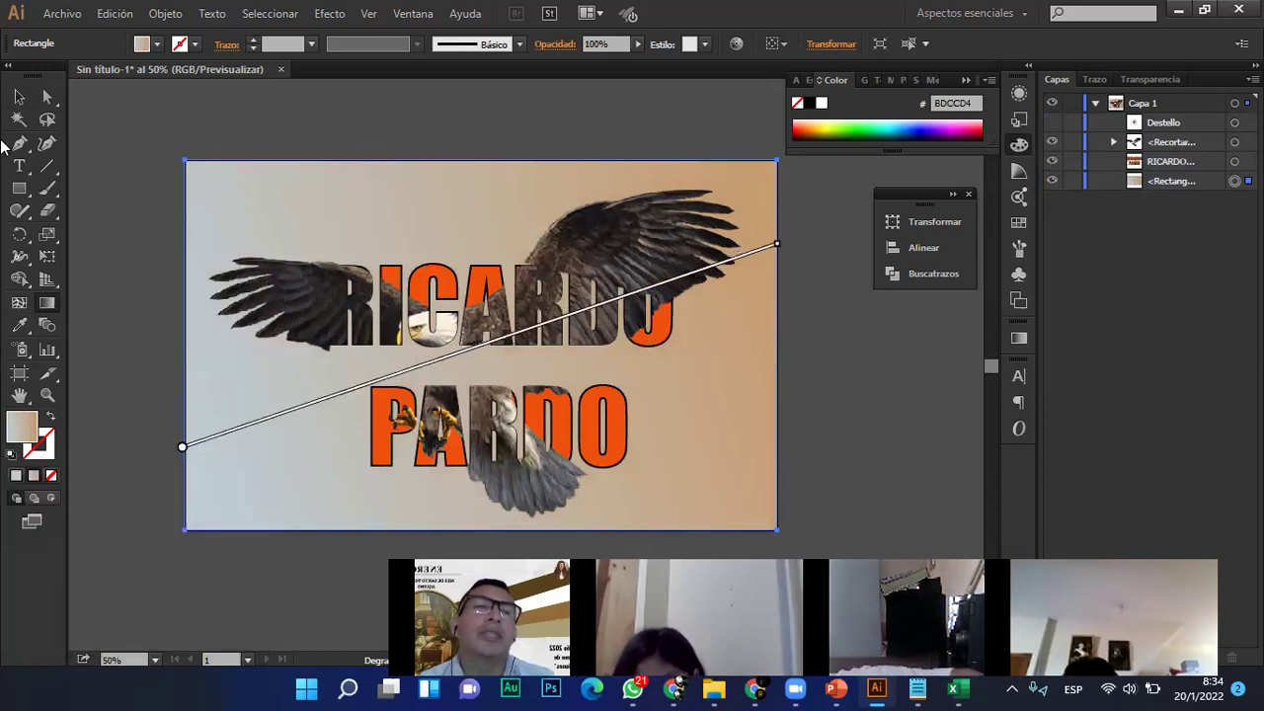
- Show the hidden lens flare and enlarge it to about 728 x 696 px over the eagle's raised right wing
click(19, 97)
click(1051, 123)
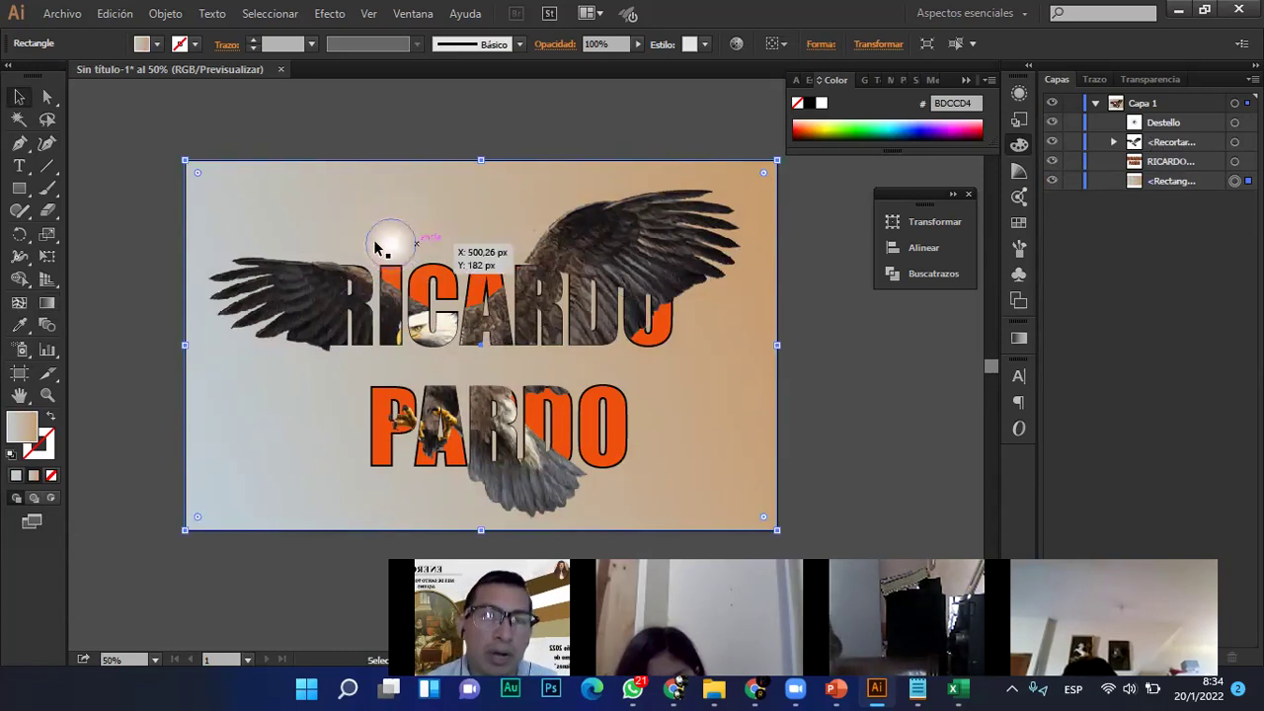
drag(386, 237, 698, 225)
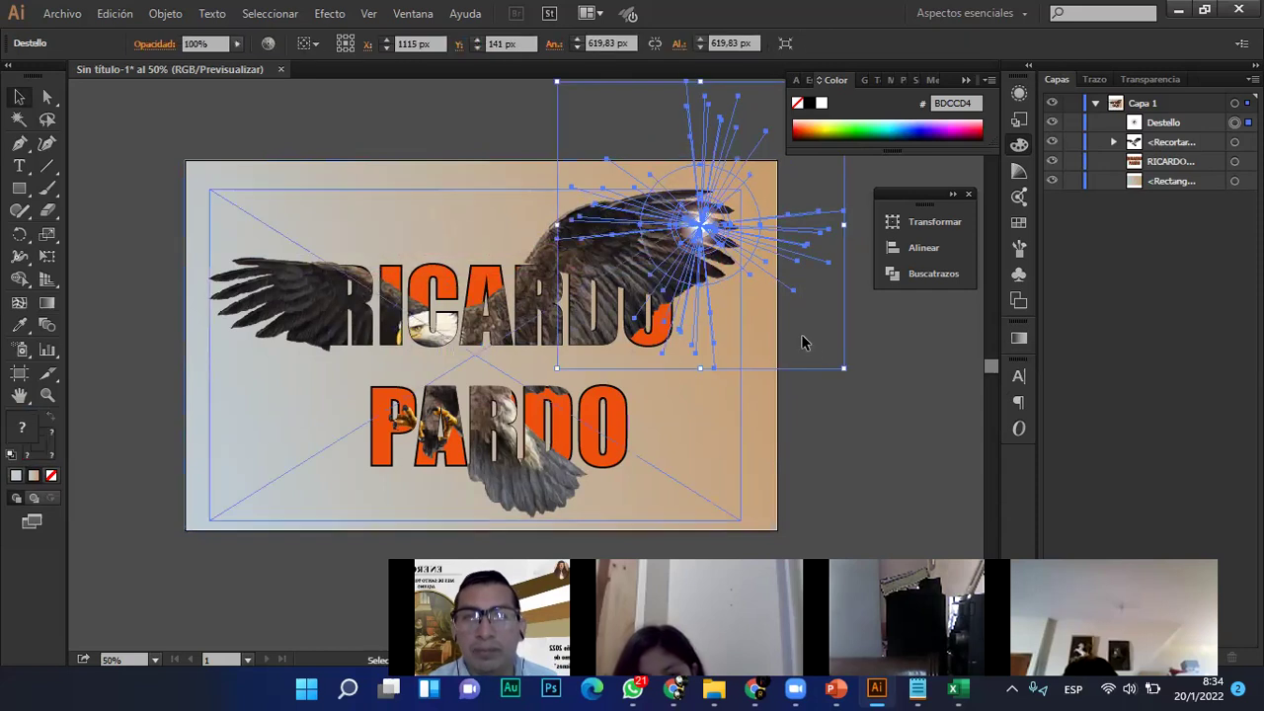
drag(843, 367, 893, 403)
drag(716, 235, 689, 240)
click(978, 376)
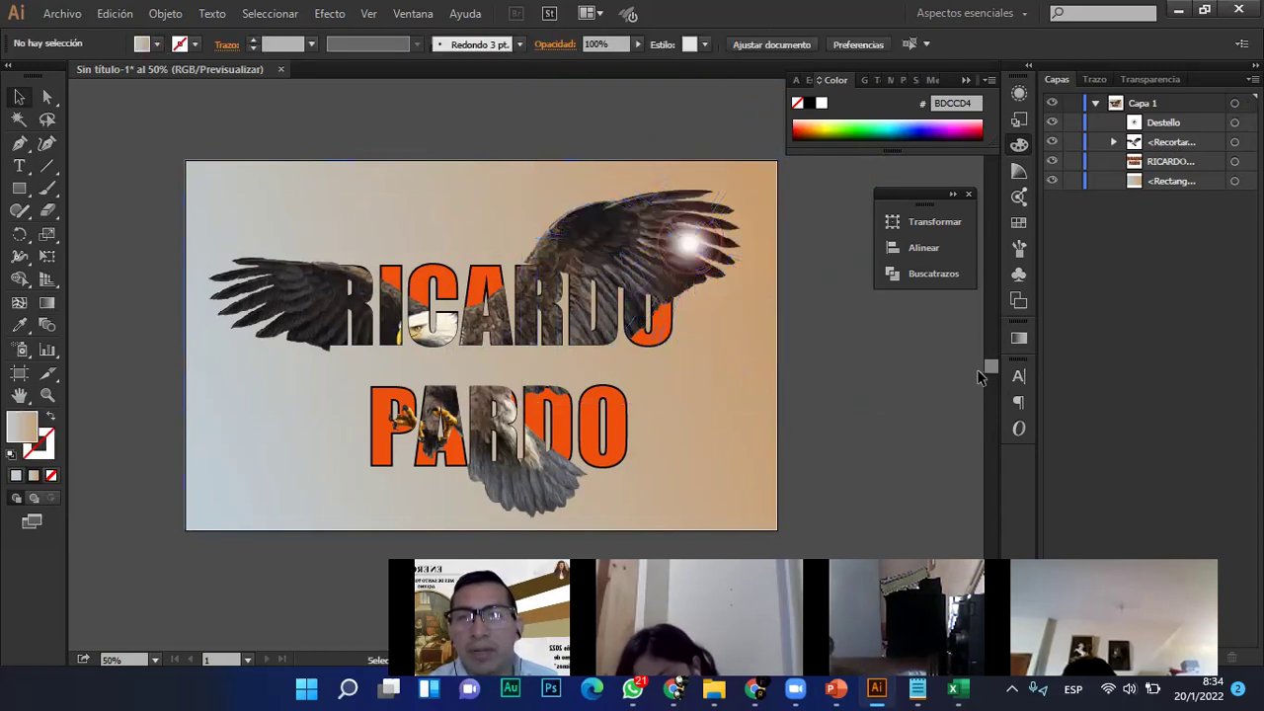
- Lower the lens flare's opacity to 37%, and undo deleting the flare
click(691, 240)
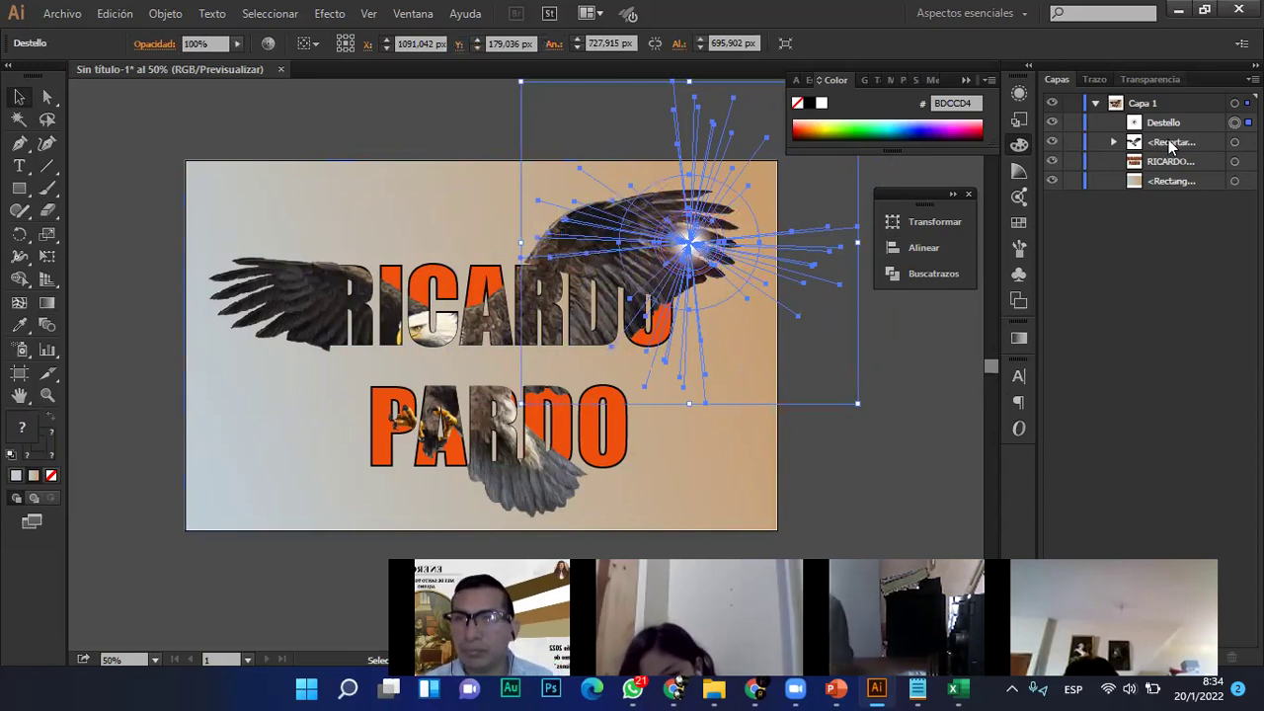
key(ctrl+shift+F10)
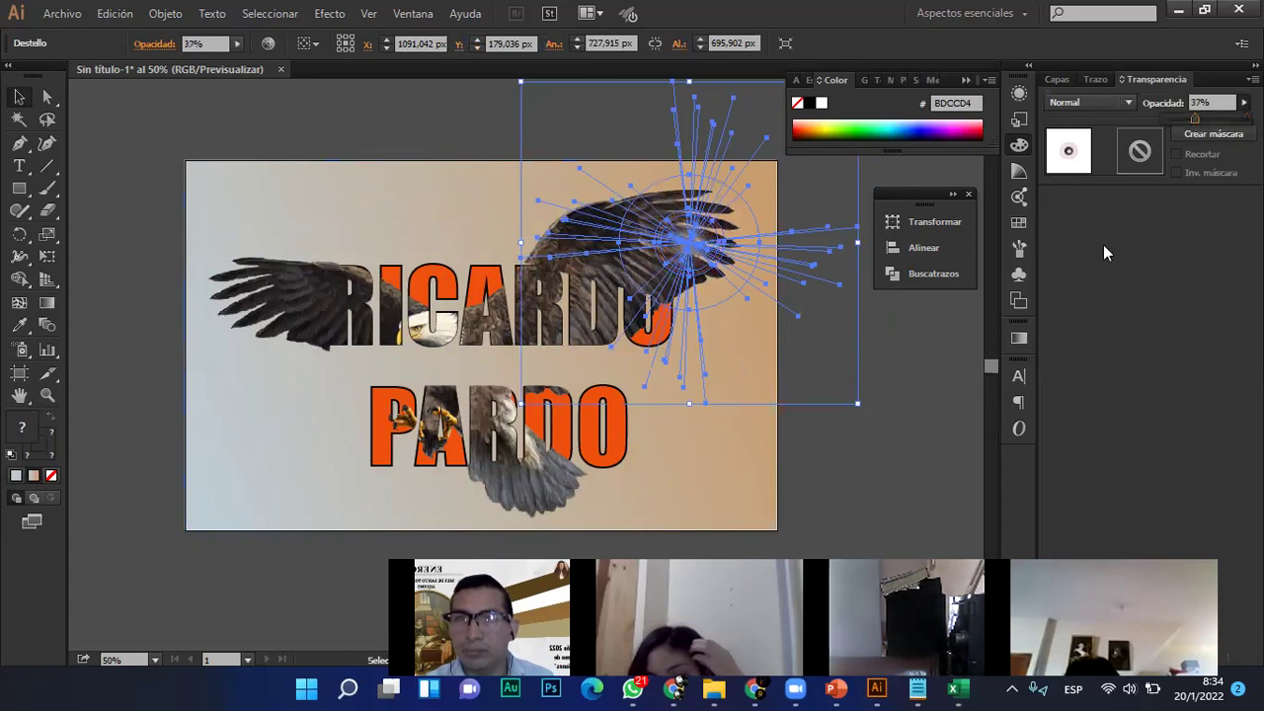
key(Delete)
key(ctrl+z)
- Move the lens flare onto the last letter of the second text line, at about X 899 px, Y 574 px
drag(671, 257, 396, 348)
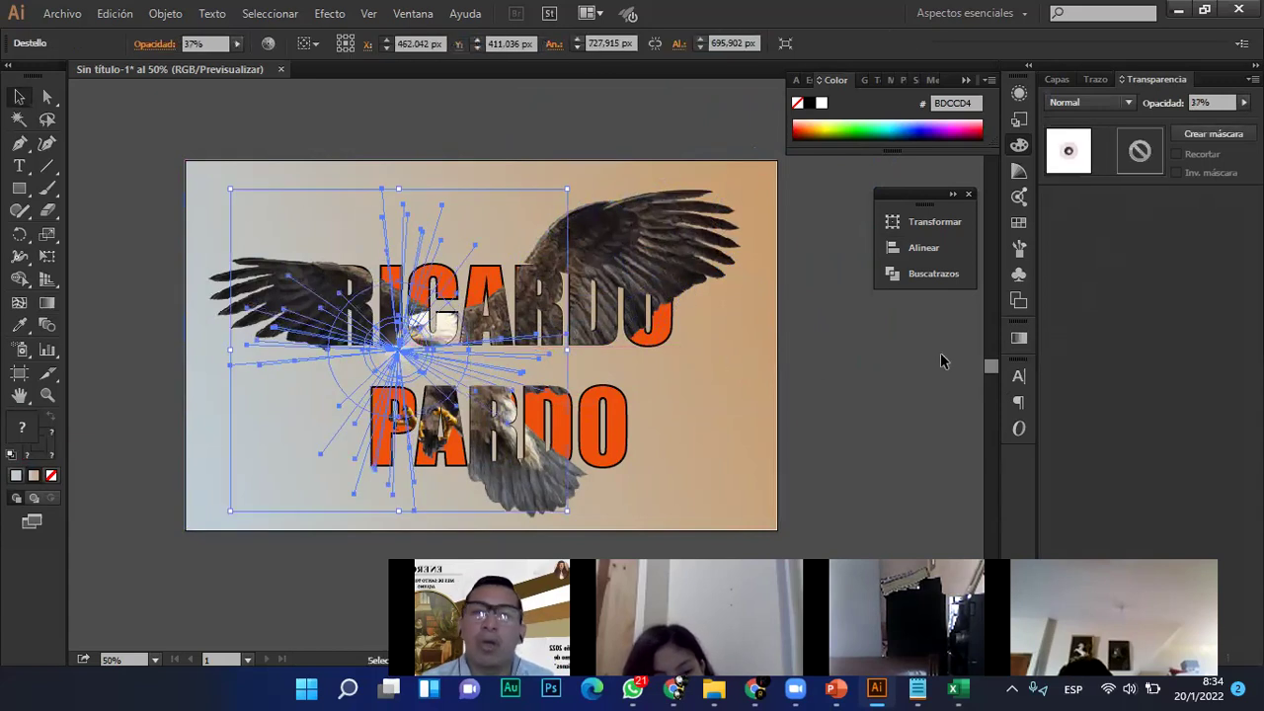
click(881, 370)
drag(404, 363, 597, 433)
click(842, 380)
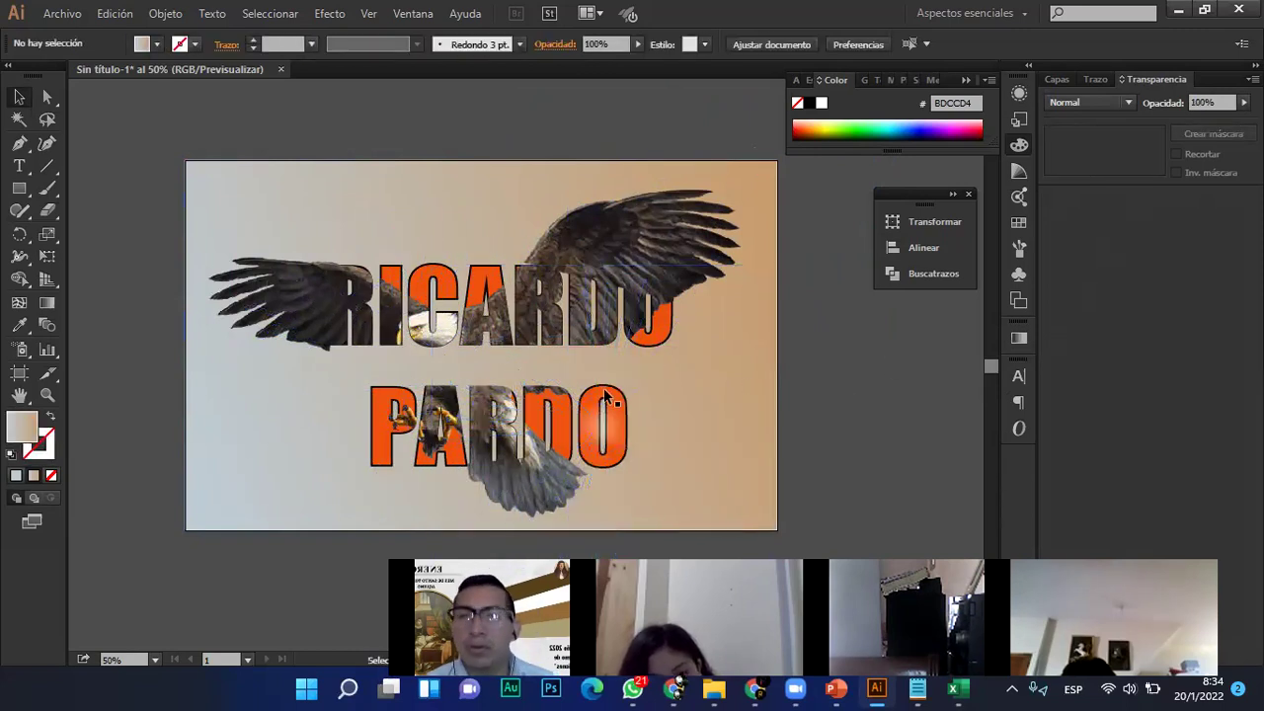
- Raise the opacity of the lens flare on the last letter to about 58%
click(613, 427)
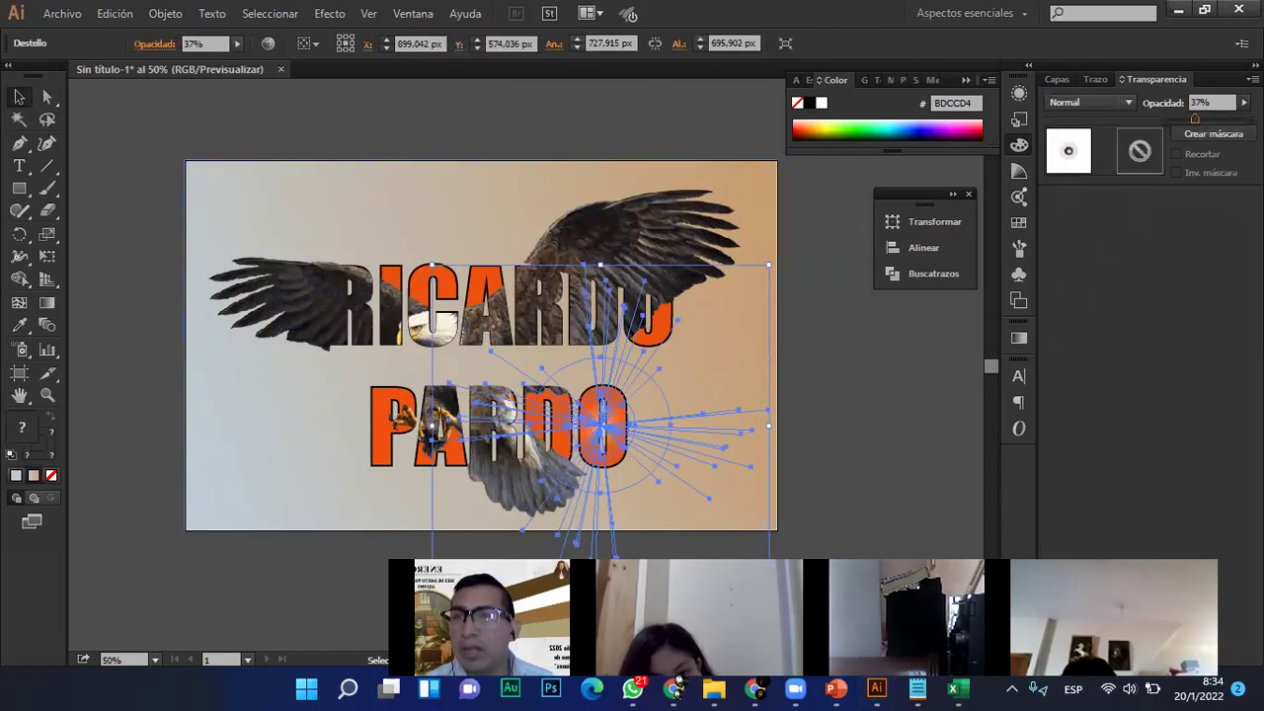
drag(1198, 120, 1207, 125)
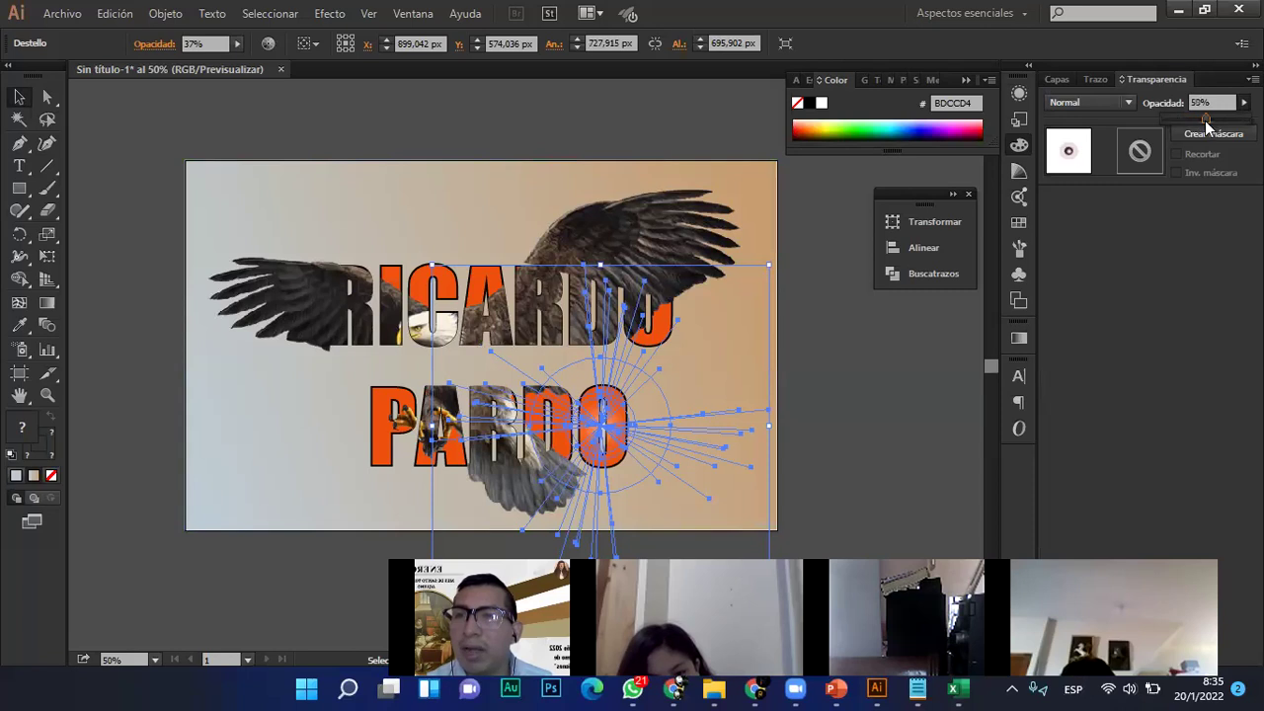
click(884, 390)
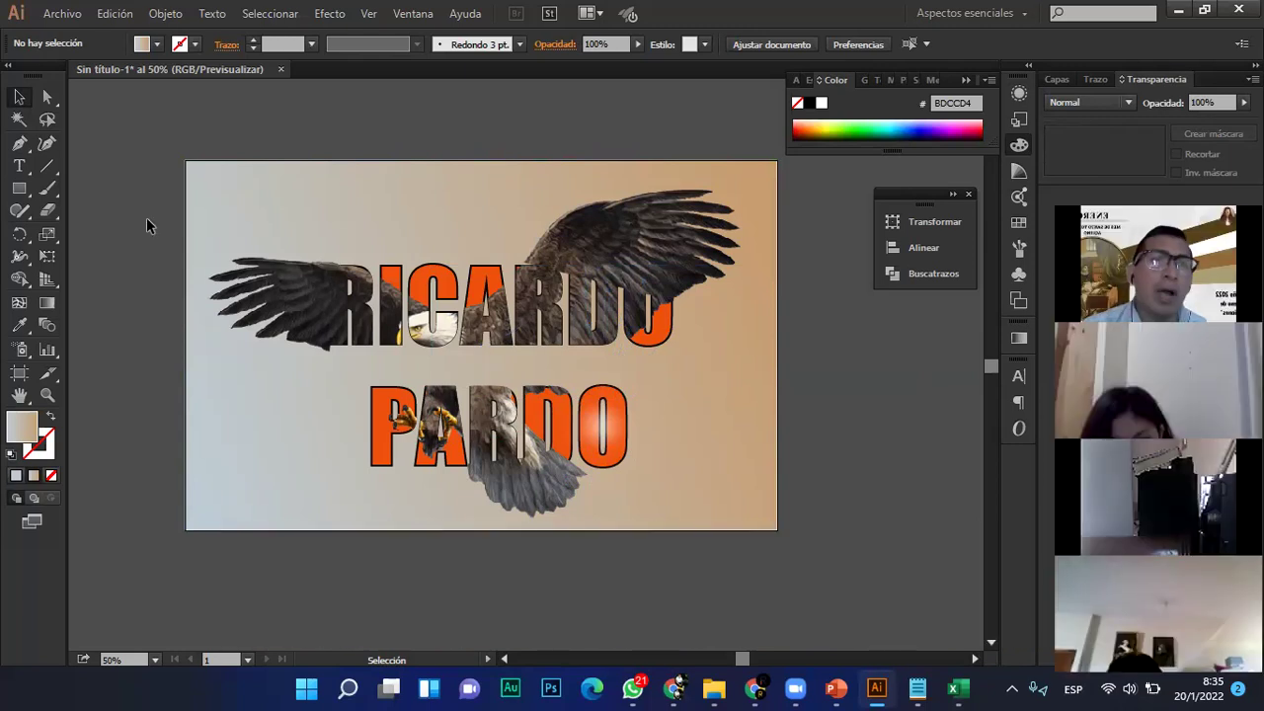
- Save the document as MASCARA AVANZADA AGUILA in Adobe Illustrator format, in the desktop folder DISEÑO Y PROGRAMACIÓN, with the Illustrator CC version options
click(59, 14)
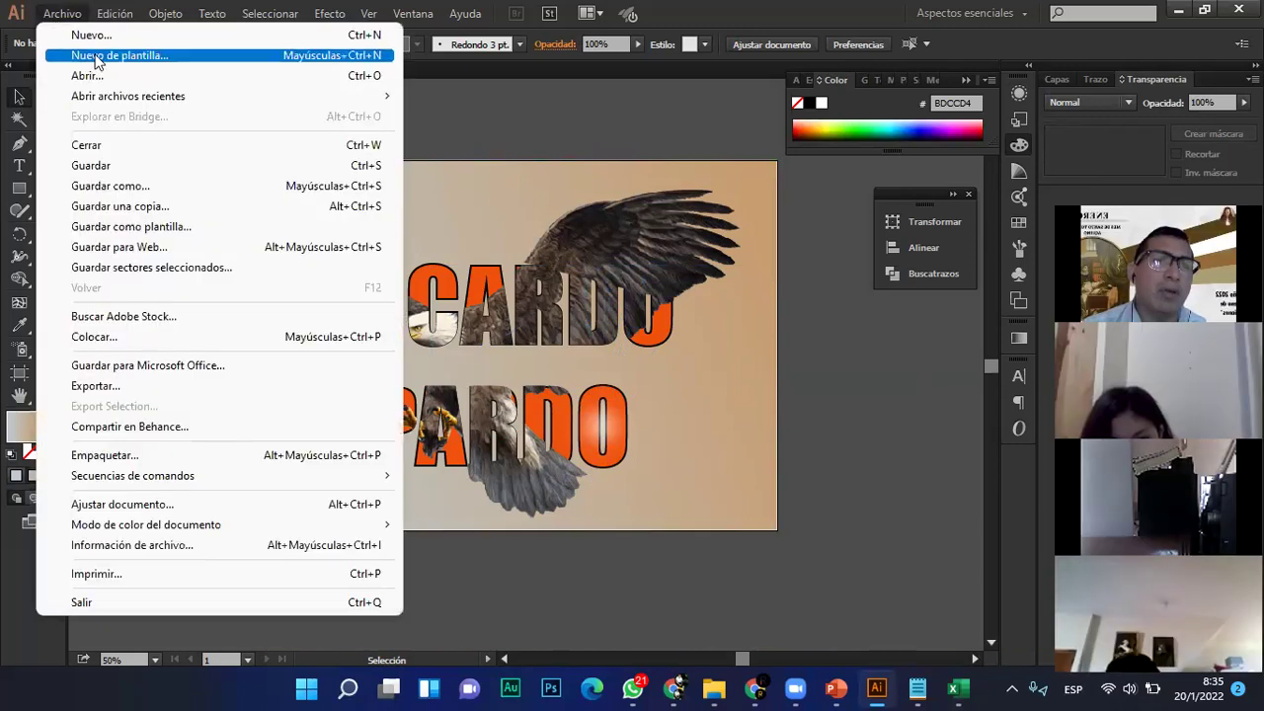
click(120, 167)
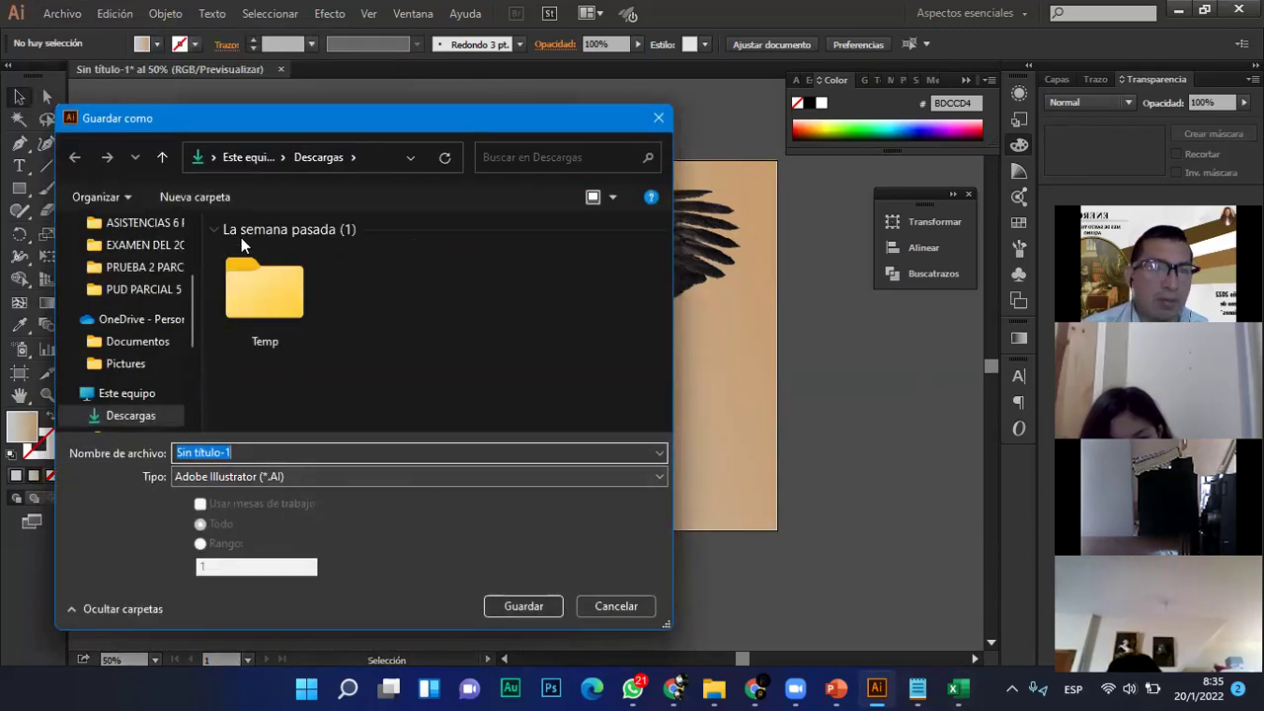
drag(191, 303, 194, 226)
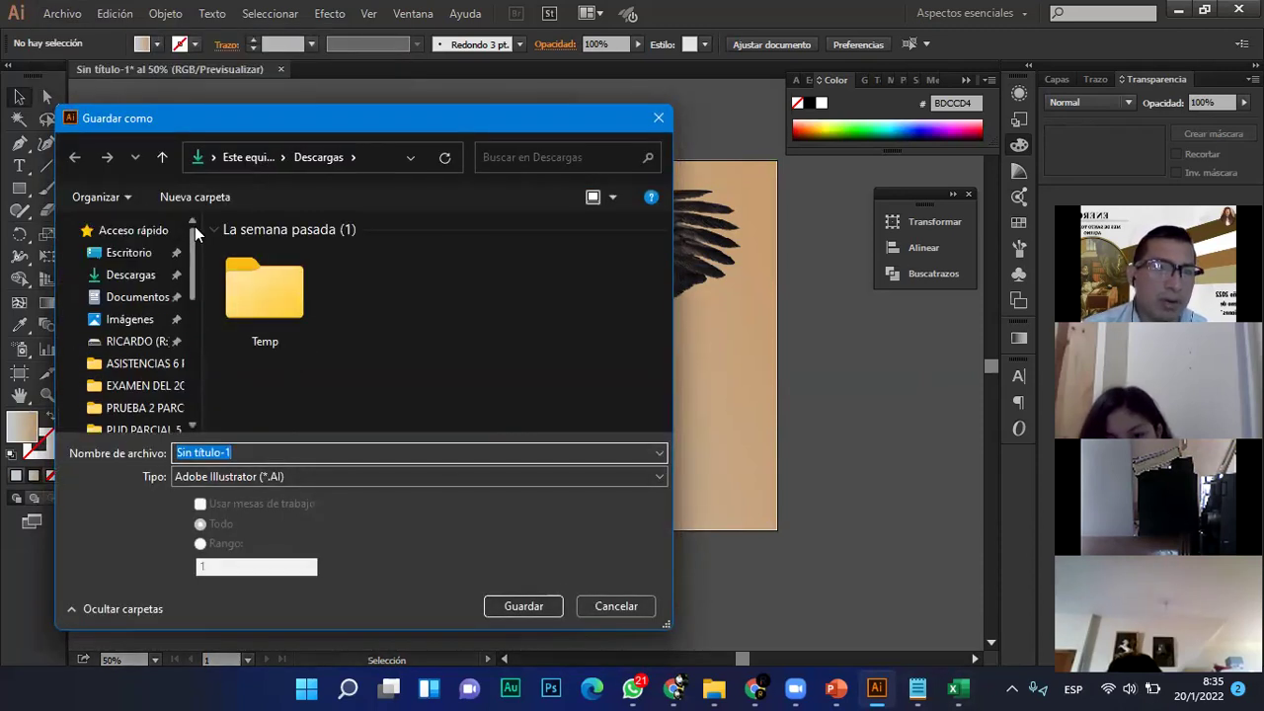
click(129, 252)
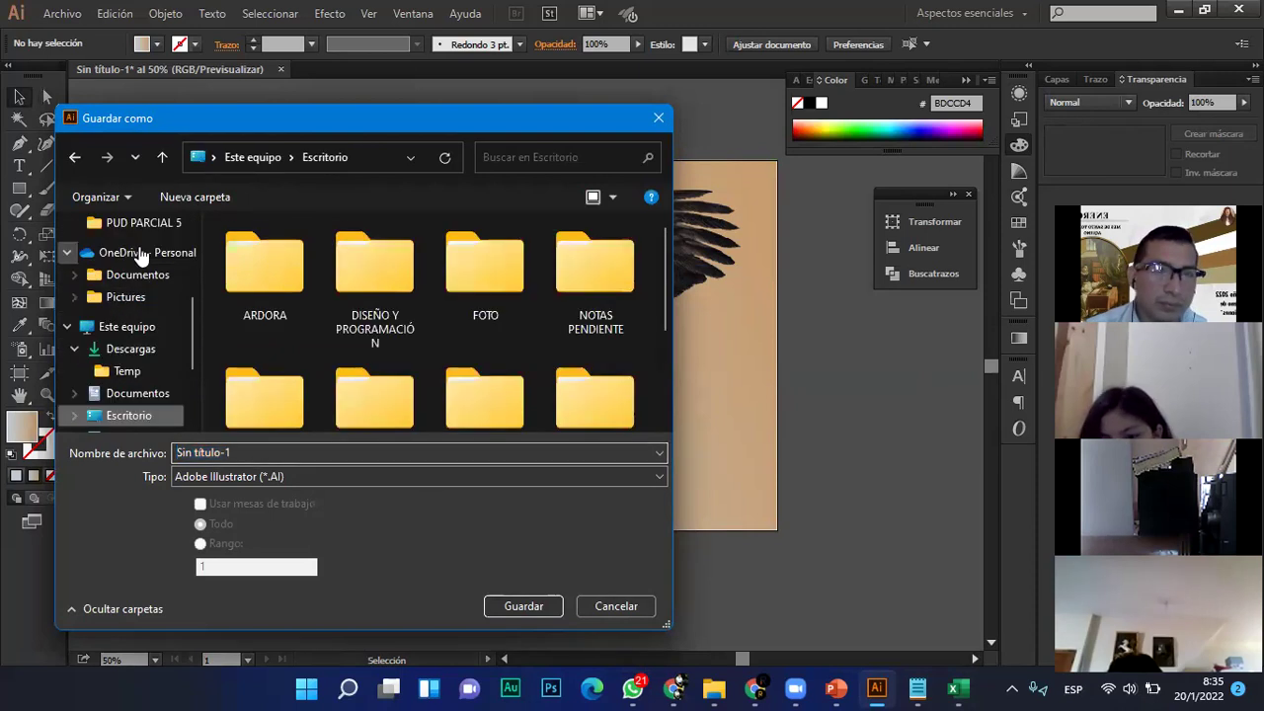
double_click(376, 285)
click(274, 452)
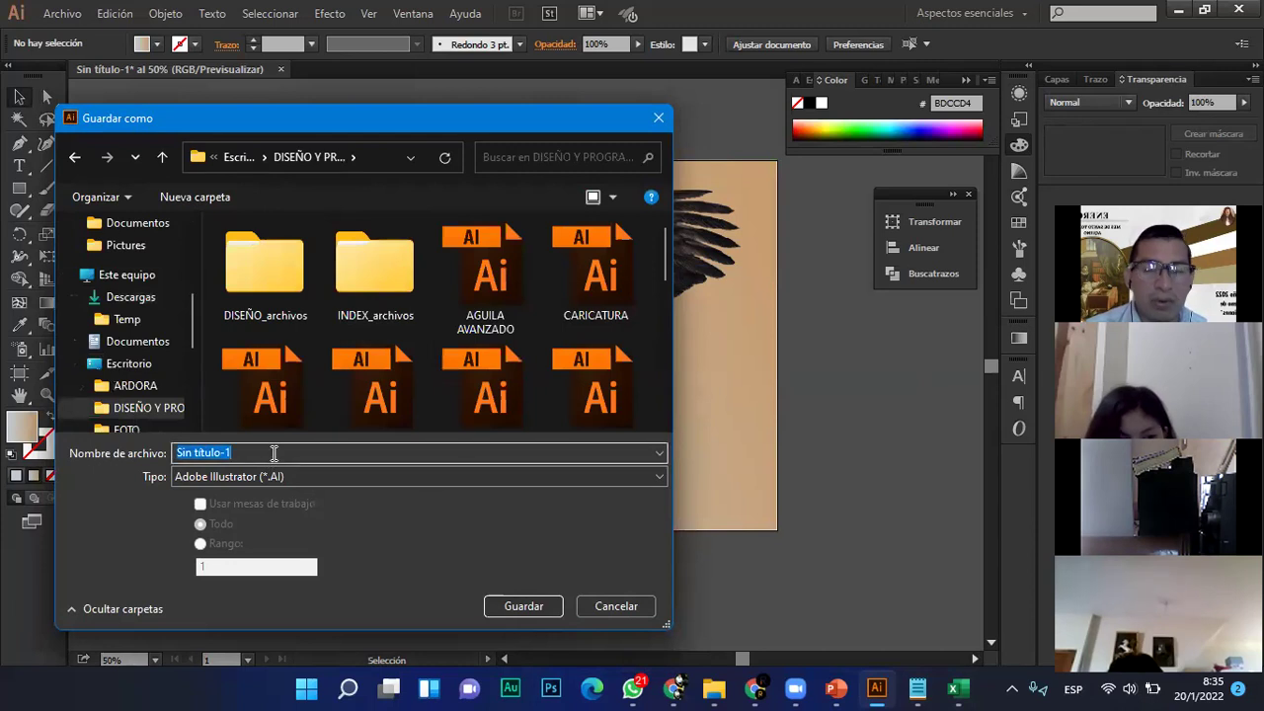
key(BackSpace)
text(MASCARA A)
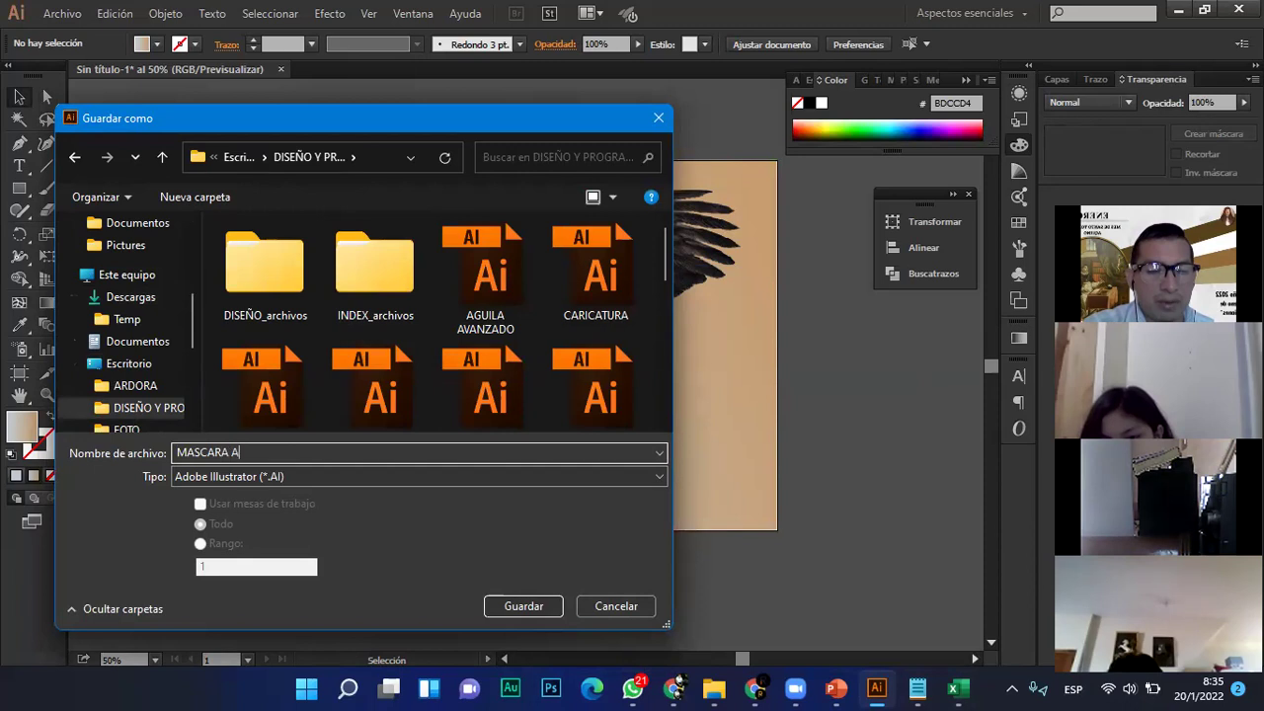
text(VANZADA AGUILA)
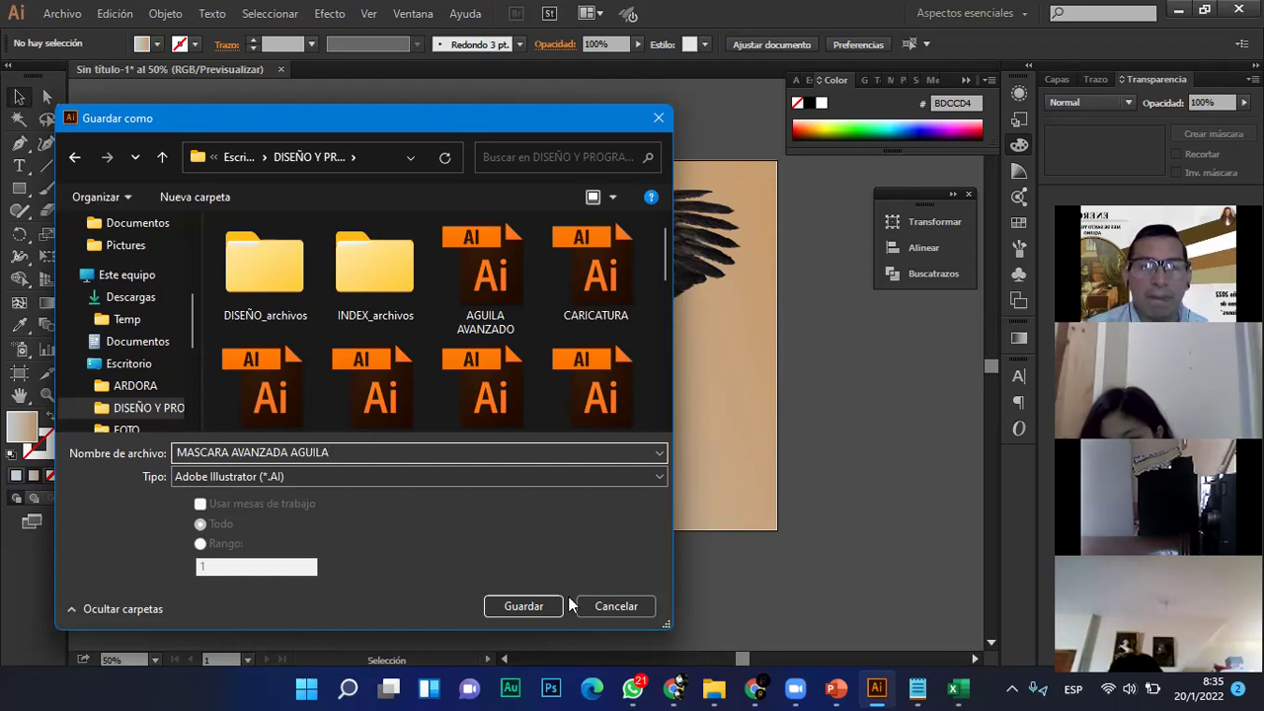
click(540, 605)
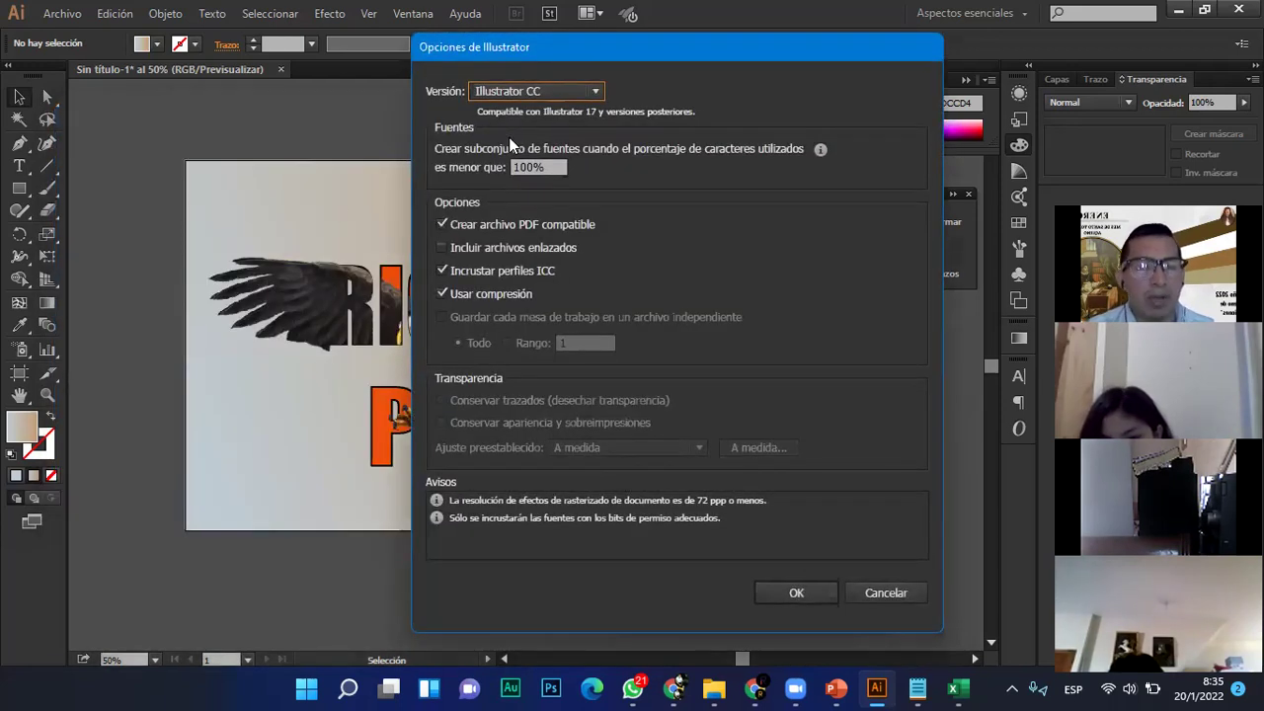
click(795, 591)
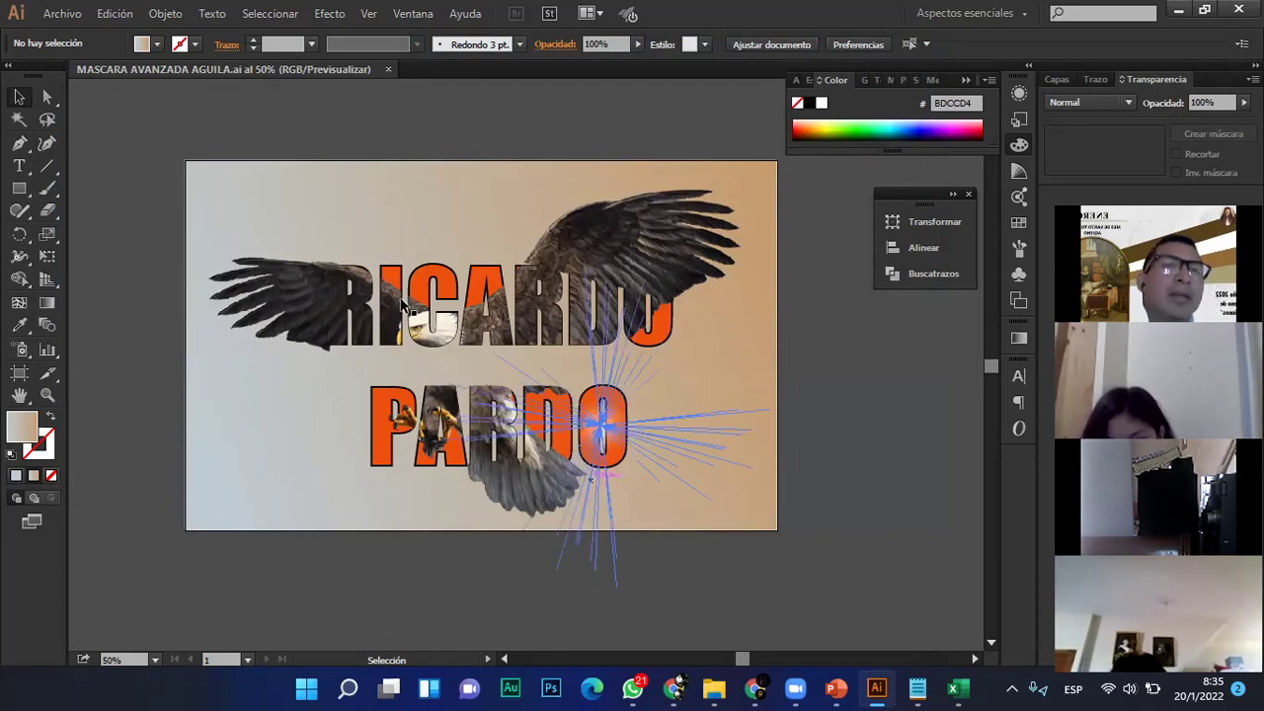
- Start a web export of the artwork at 1280 x 800 px using the PNG-24 preset
click(62, 15)
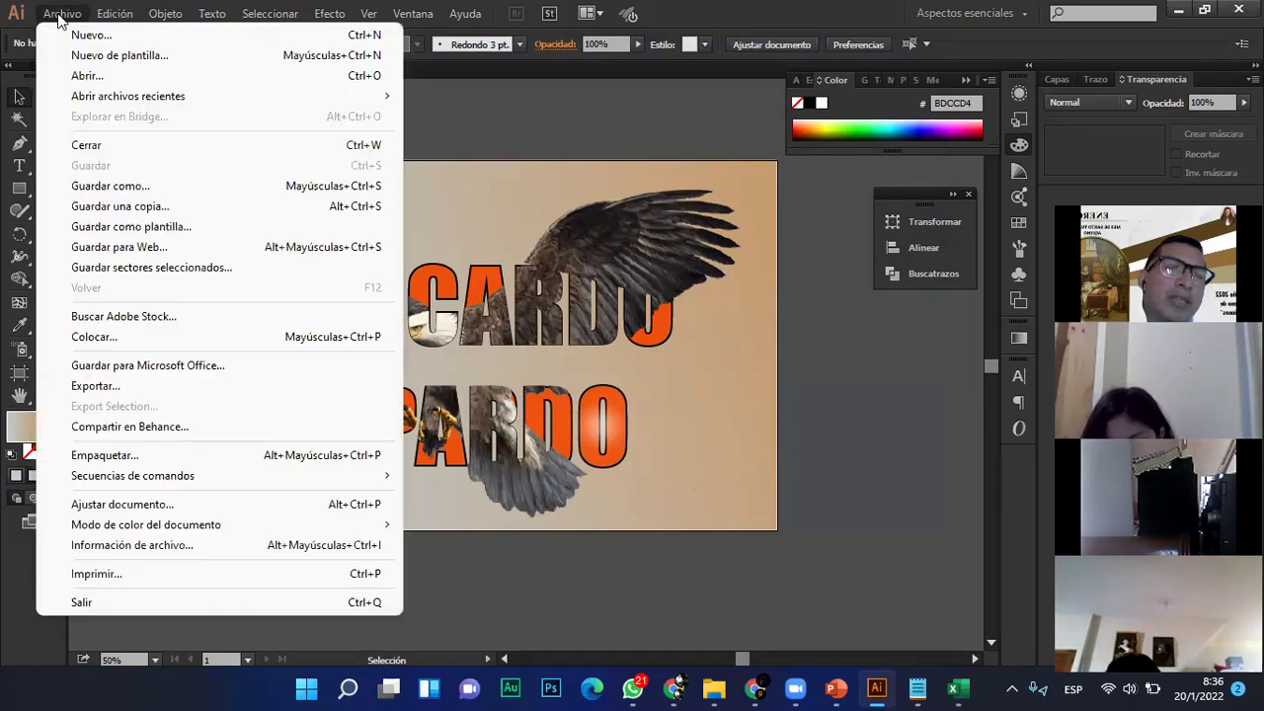
click(161, 249)
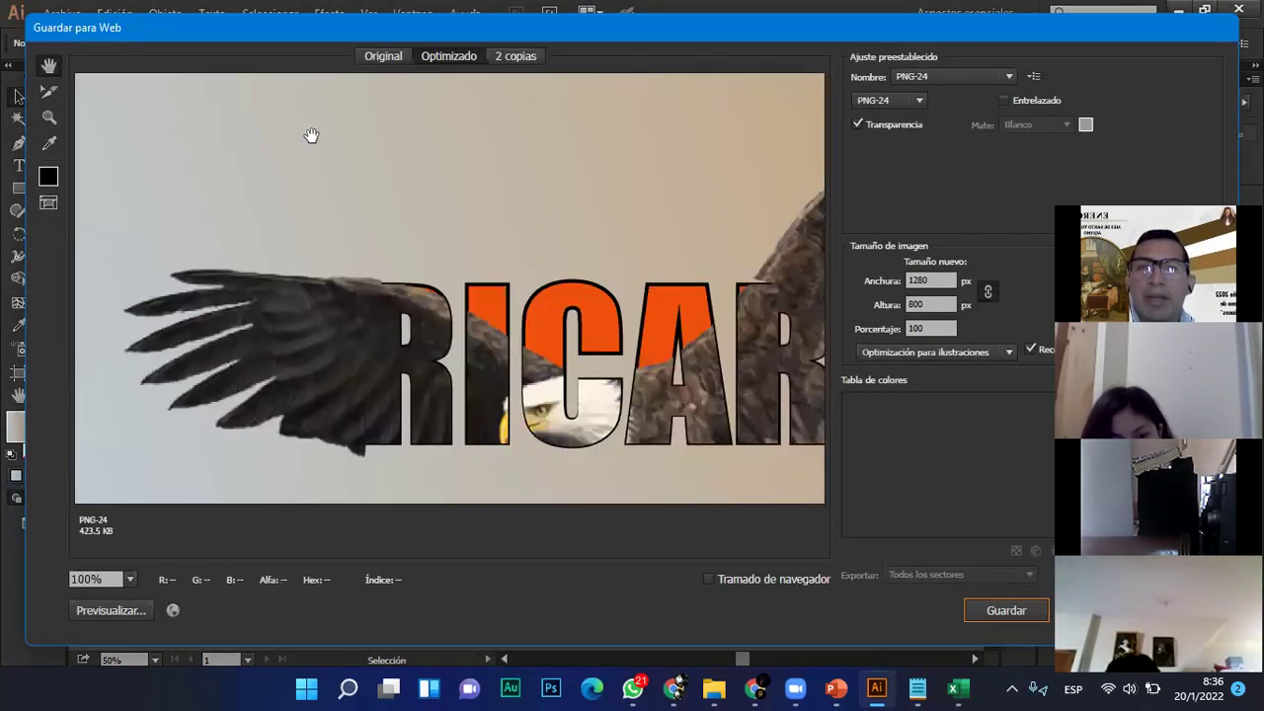
click(970, 76)
click(963, 91)
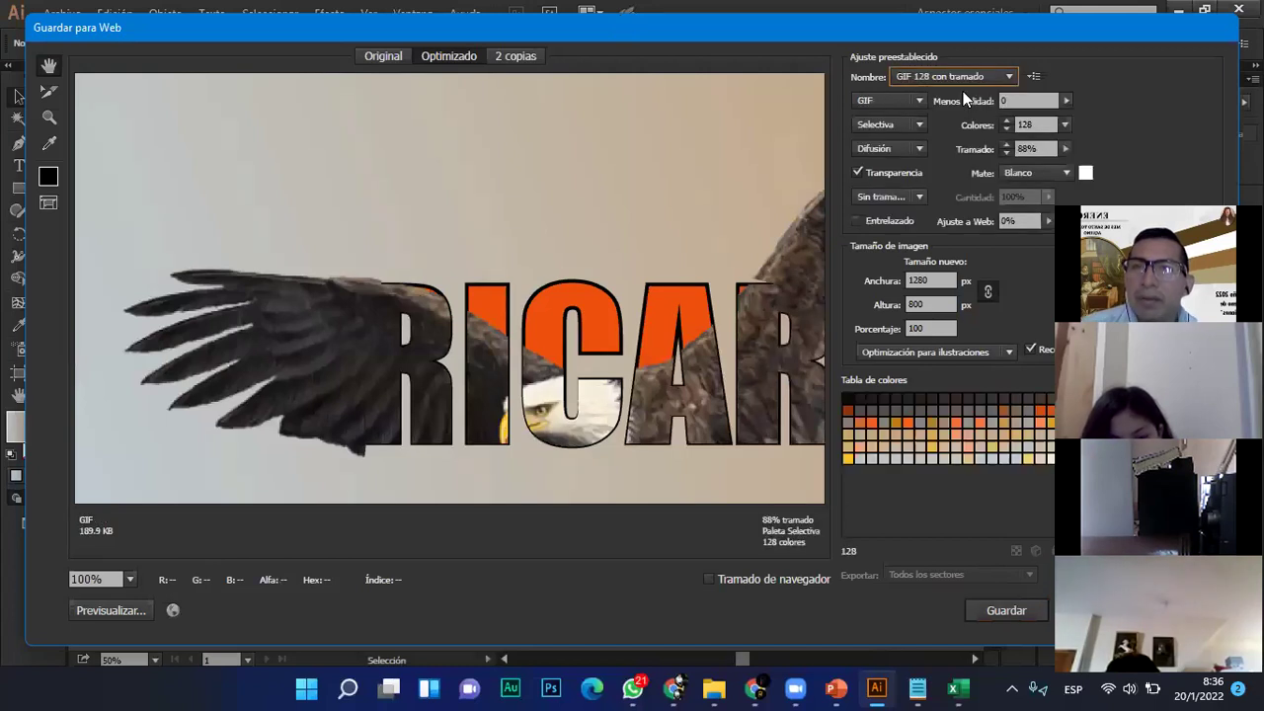
click(962, 76)
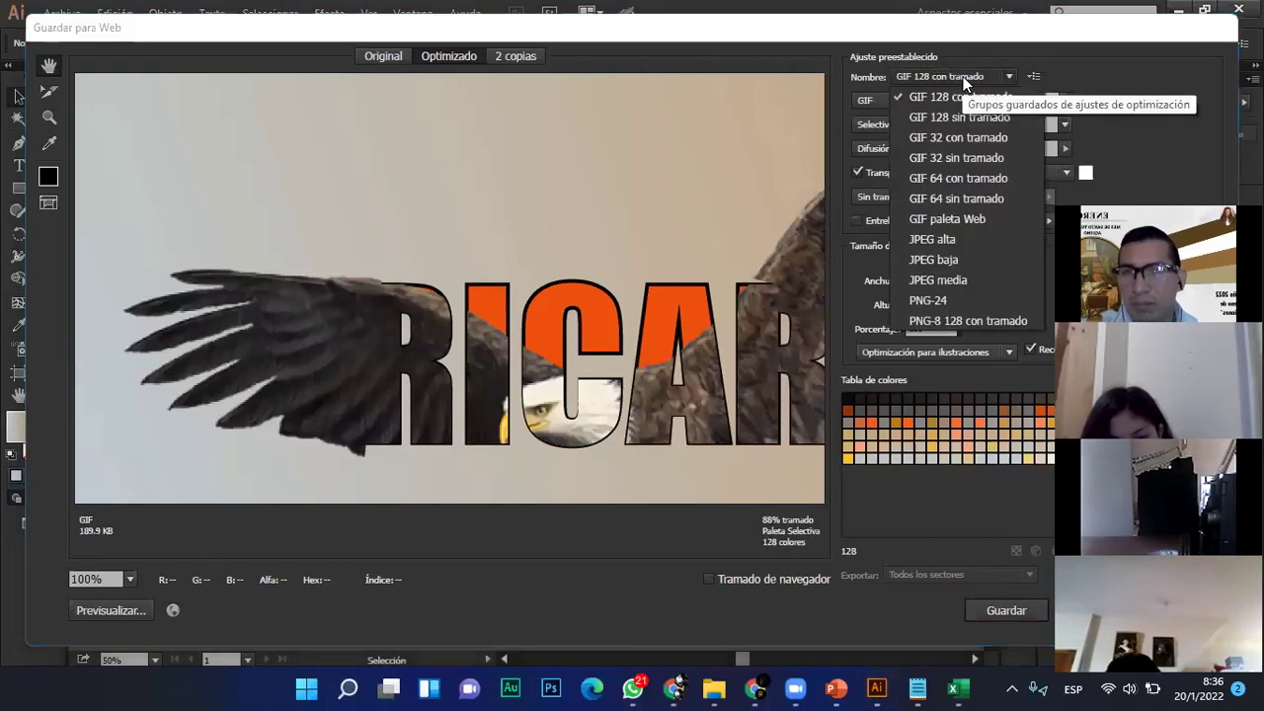
click(936, 306)
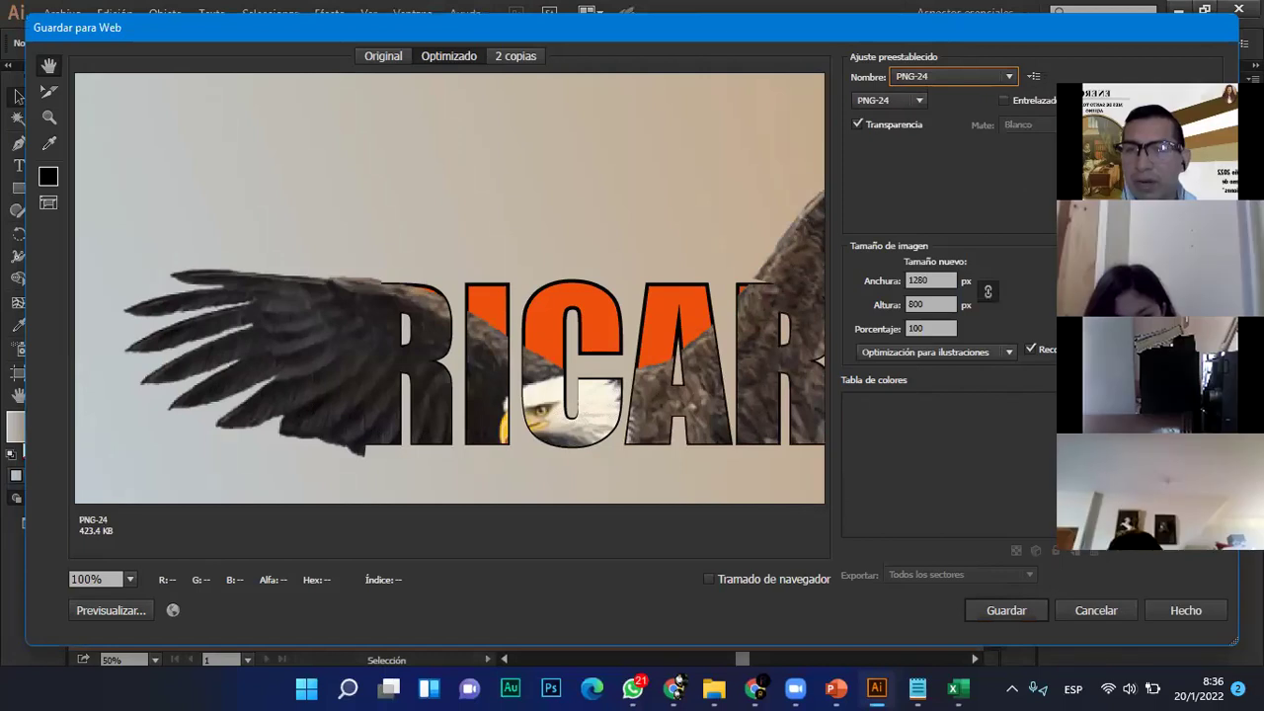
- Save the optimized PNG to the desktop as MASCARA-AVANZADA-AGUILA
click(1005, 608)
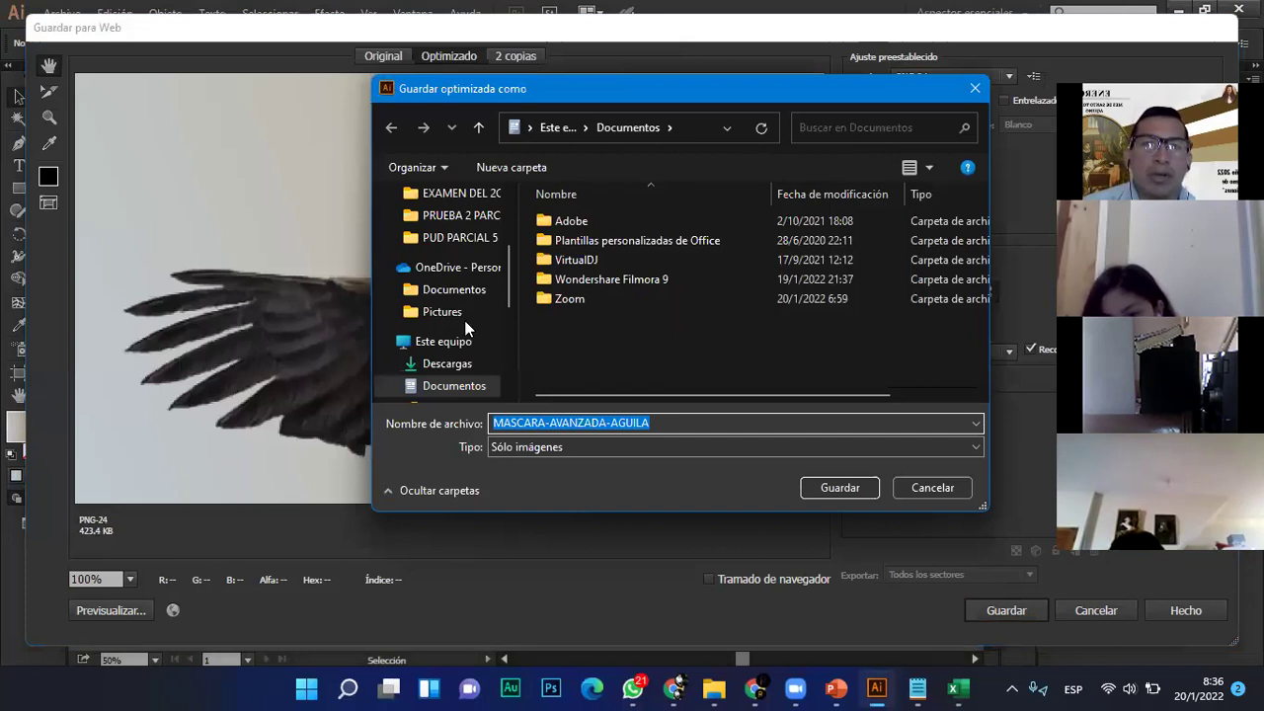
scroll(464, 320, up, 5)
click(460, 223)
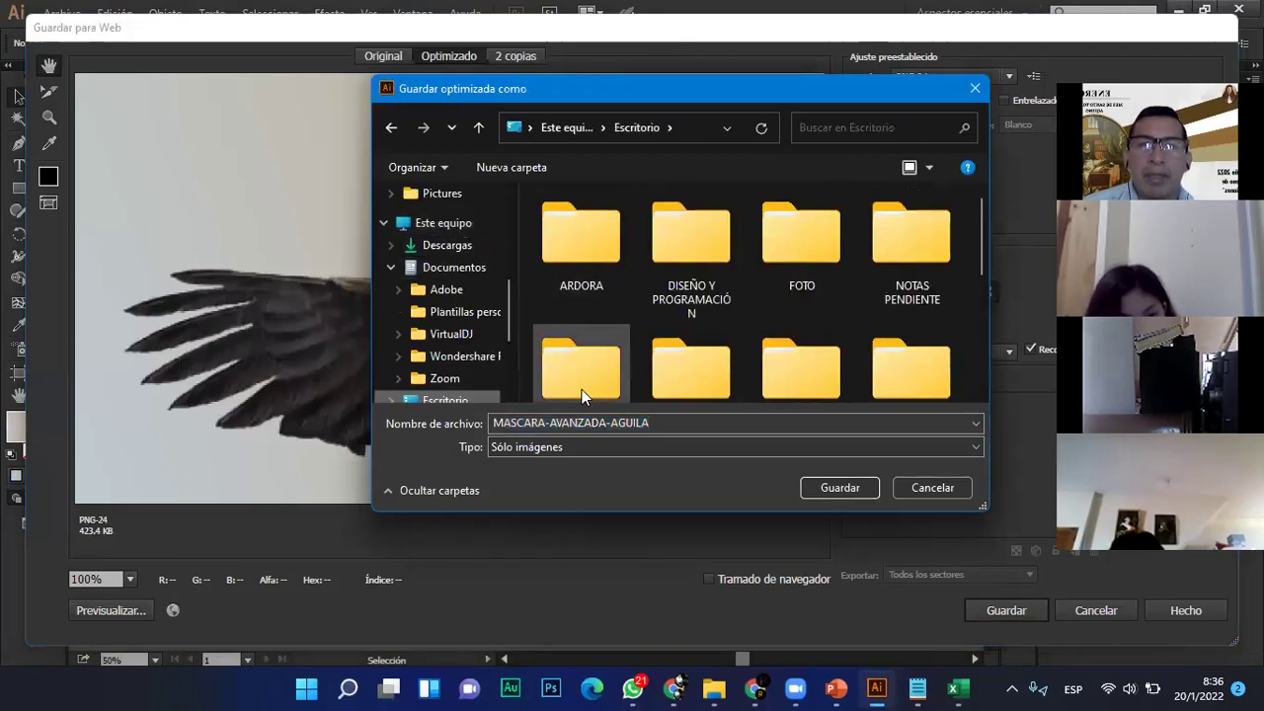
click(853, 493)
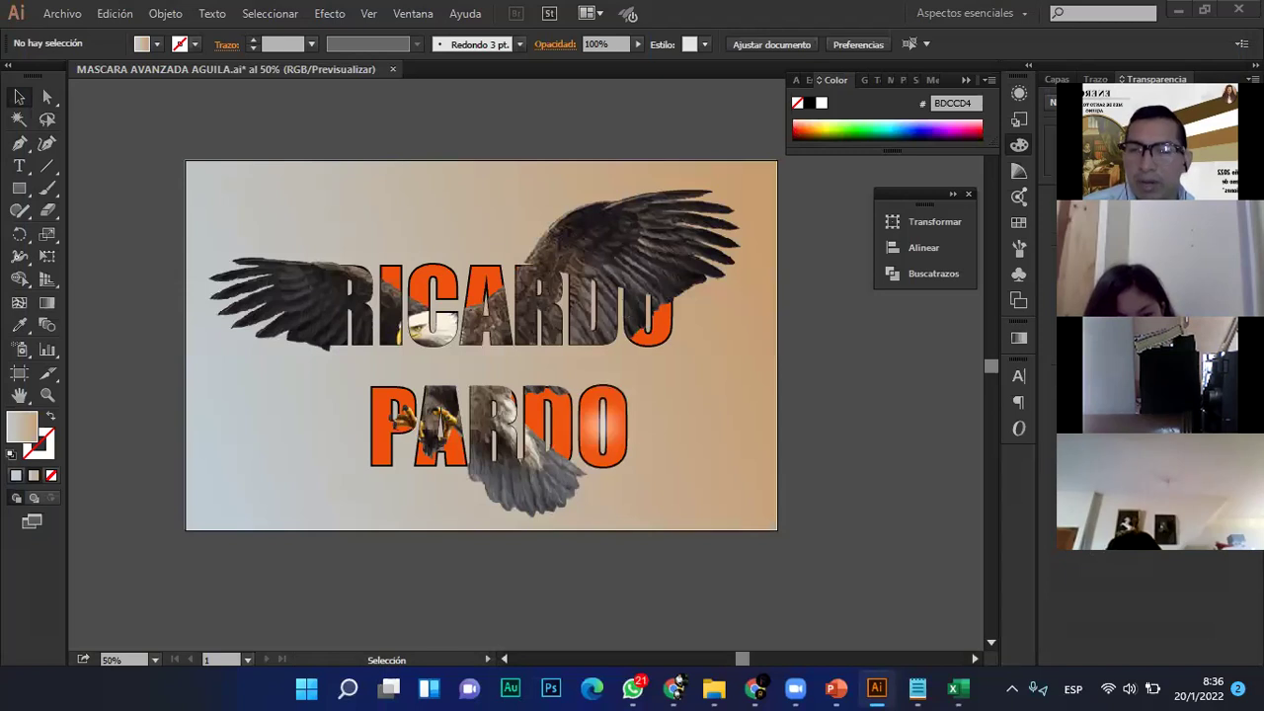
- Open the exported MASCARA-AVANZADA-AGUILA image from the desktop to check it, and return to Illustrator
key(super+d)
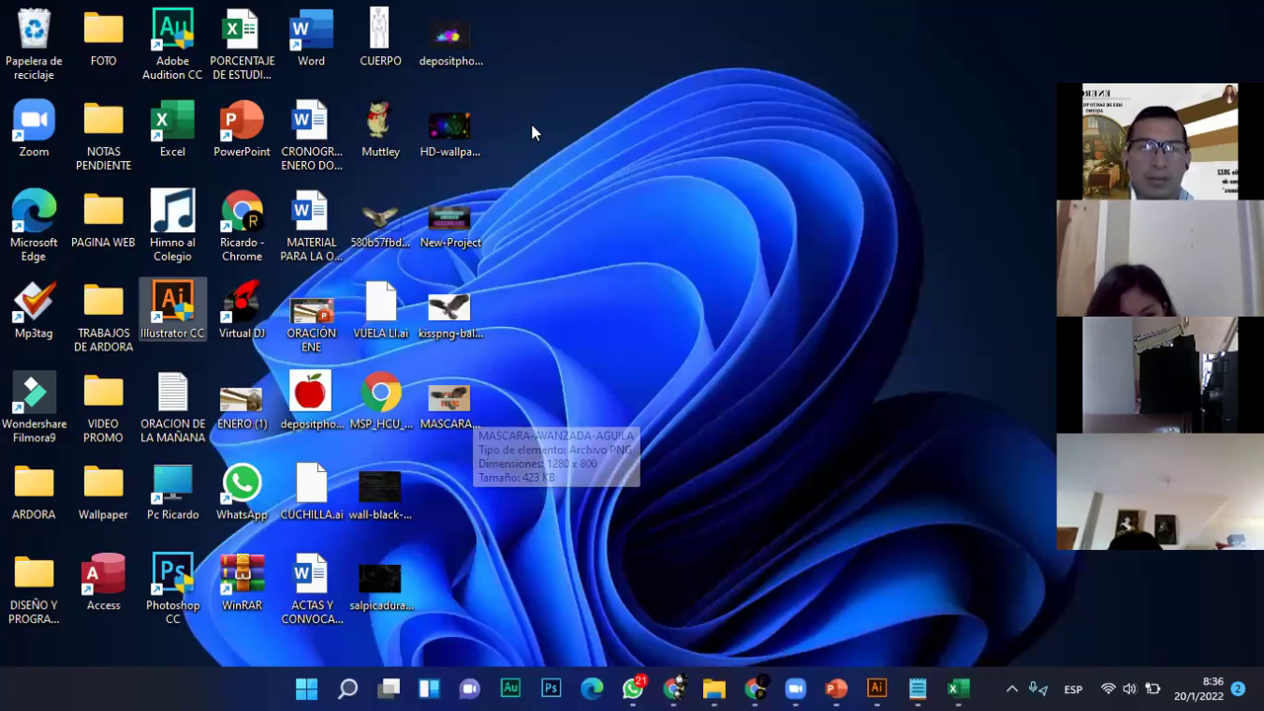
double_click(466, 392)
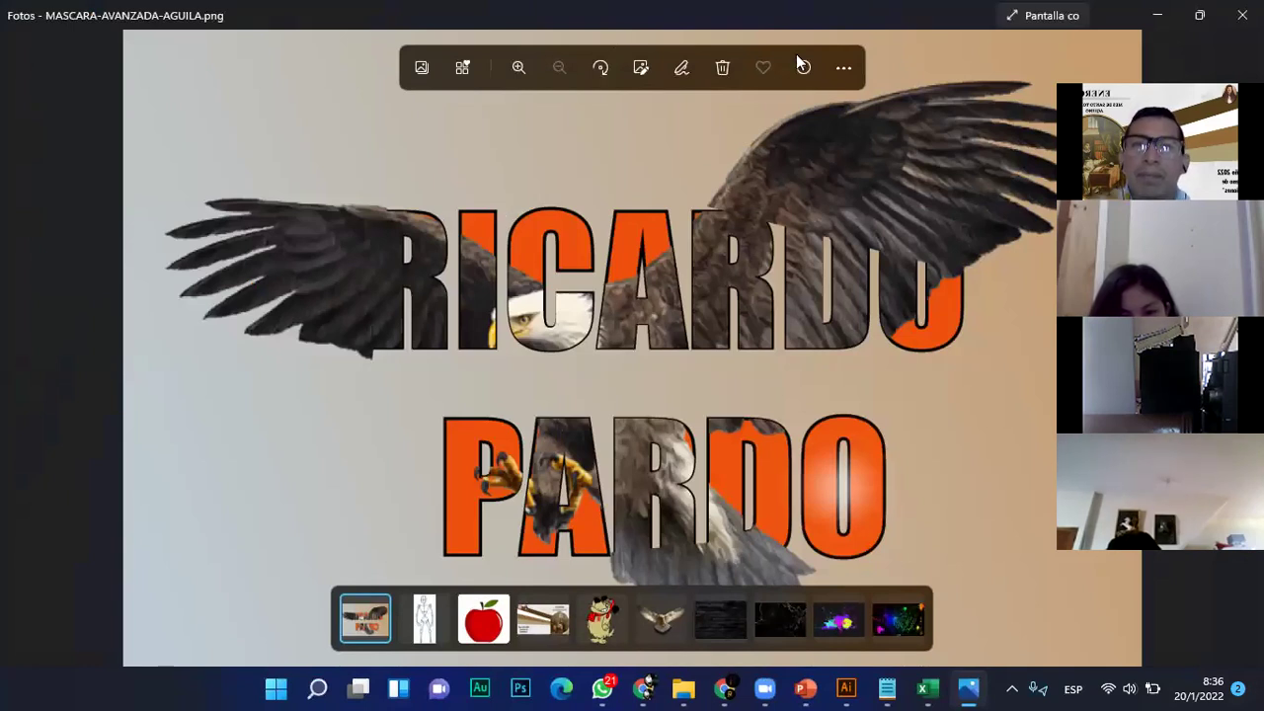
click(846, 688)
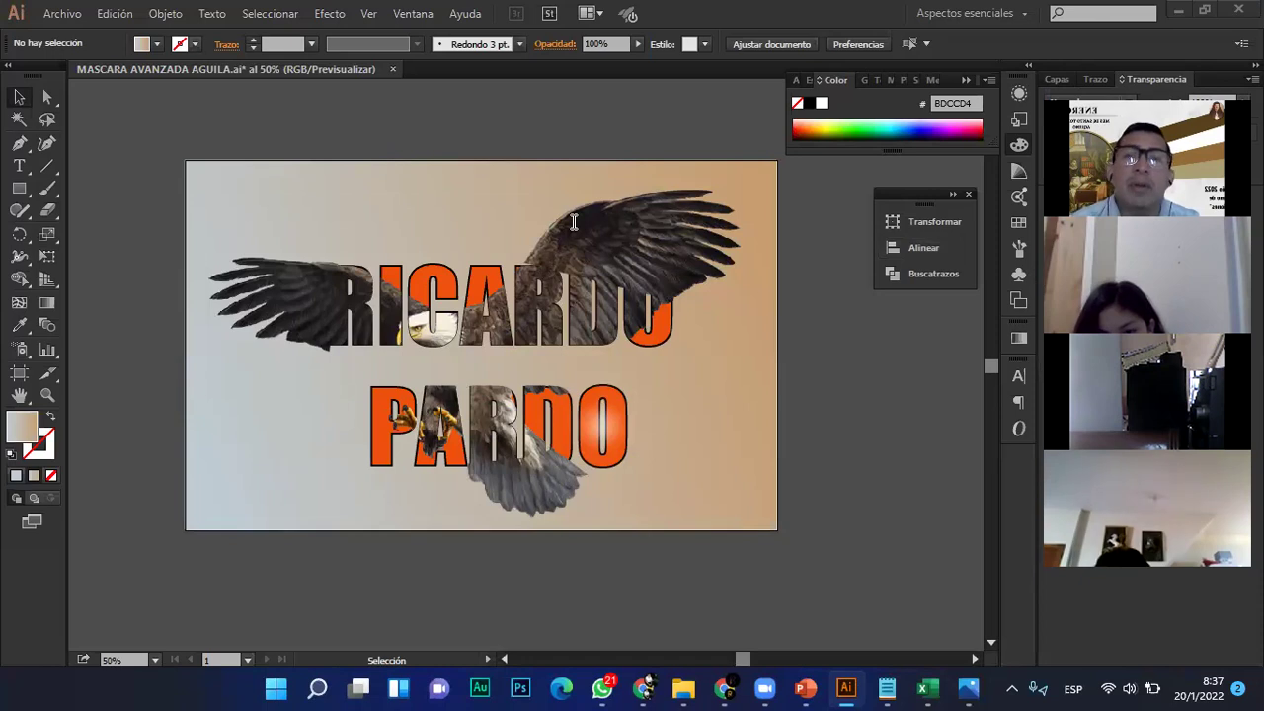
click(573, 223)
click(612, 150)
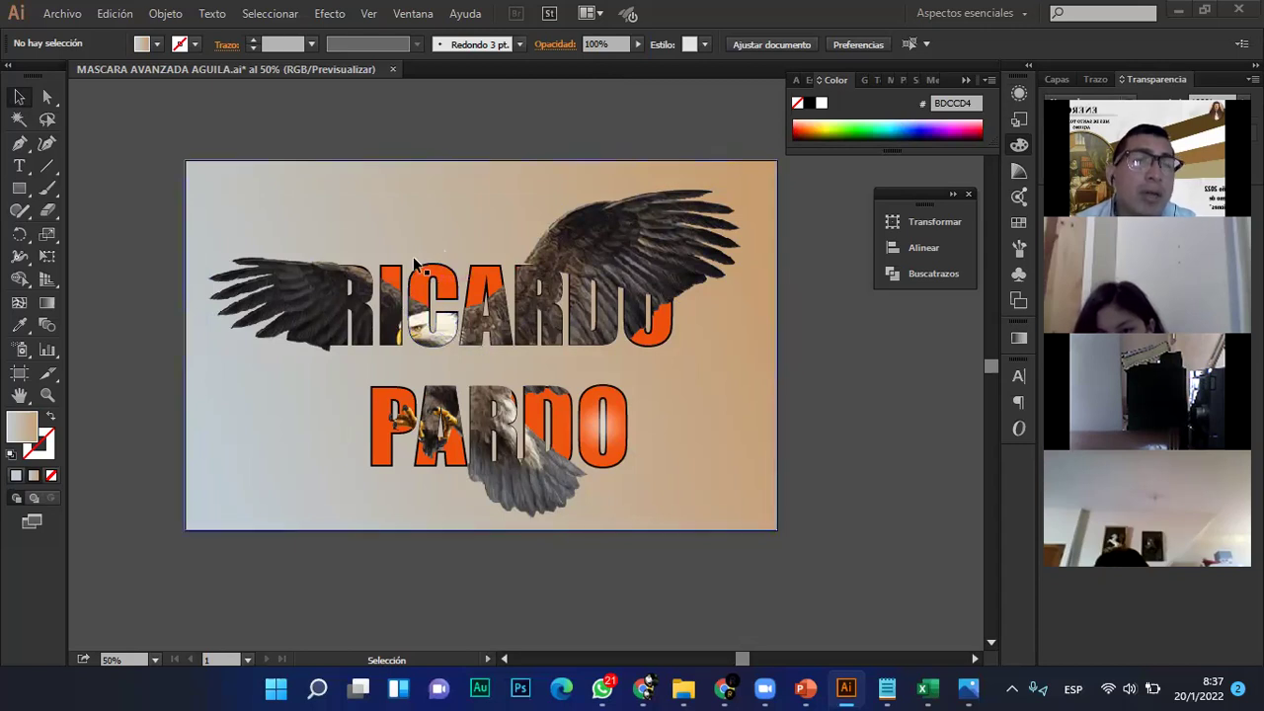
click(19, 102)
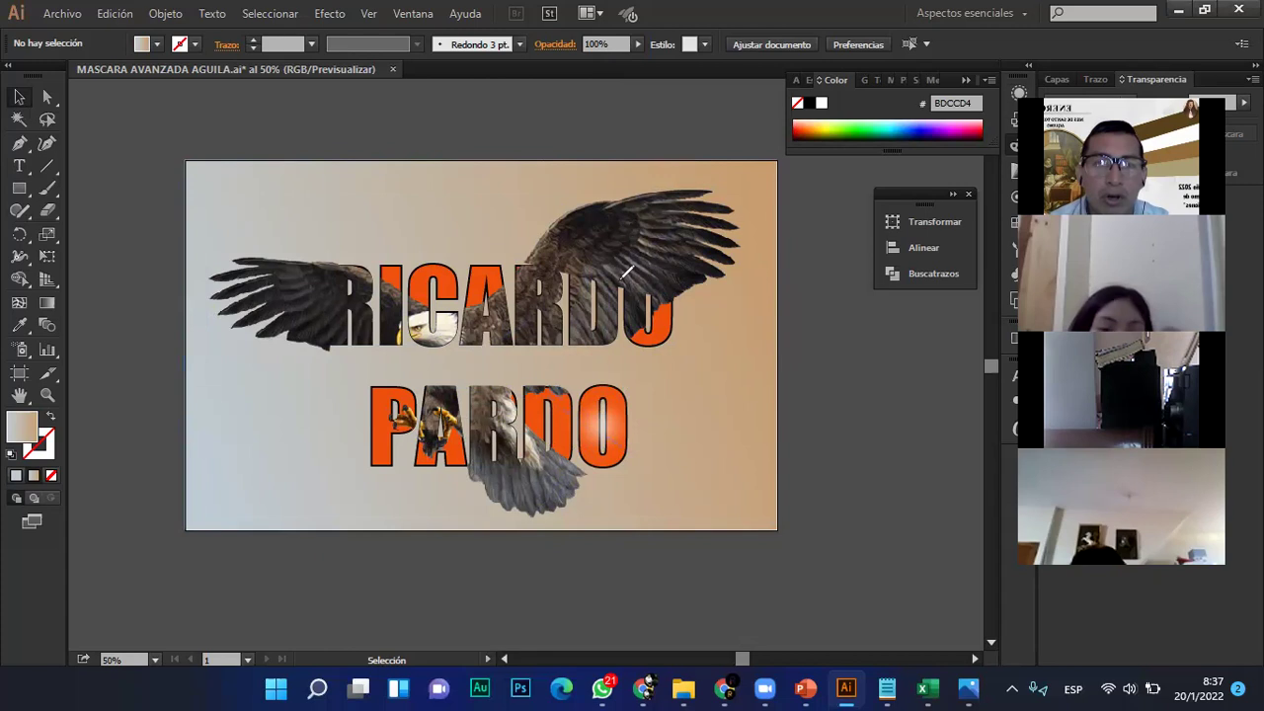
drag(681, 312, 729, 285)
mouse_move(657, 419)
mouse_down()
mouse_move(683, 446)
mouse_move(718, 390)
mouse_up()
mouse_move(585, 193)
mouse_down()
mouse_move(595, 213)
mouse_move(624, 184)
mouse_up()
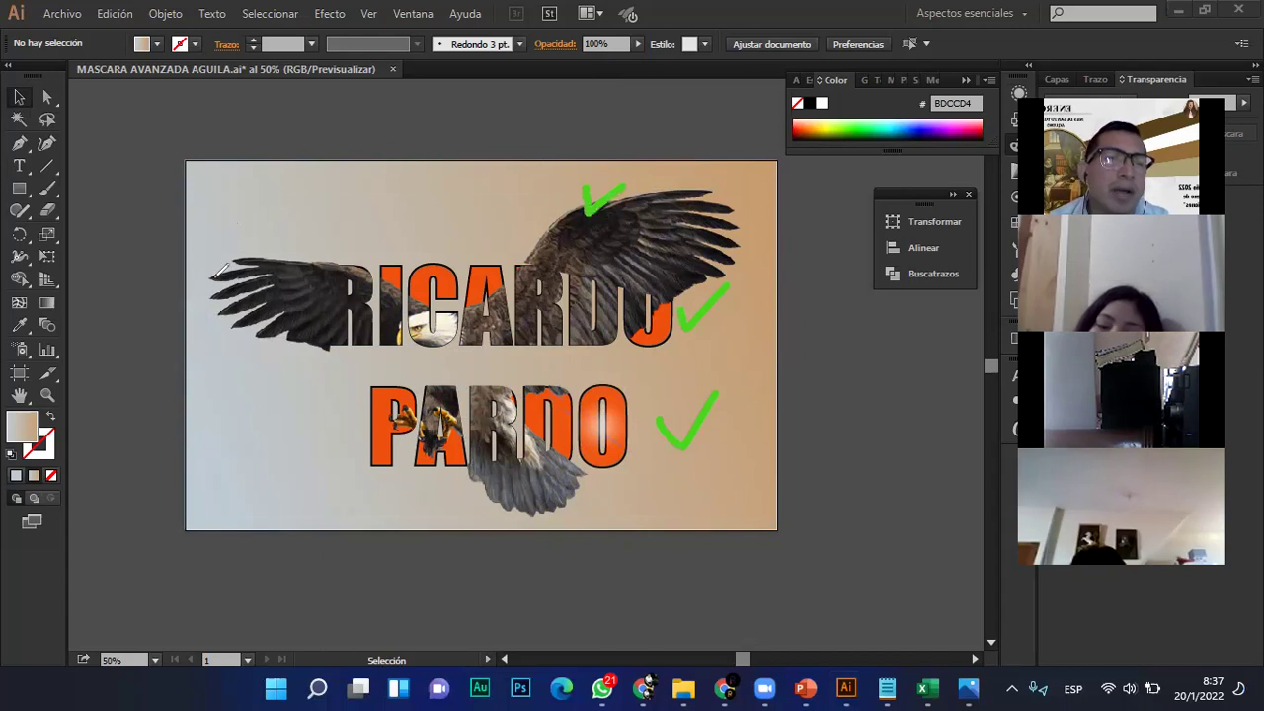
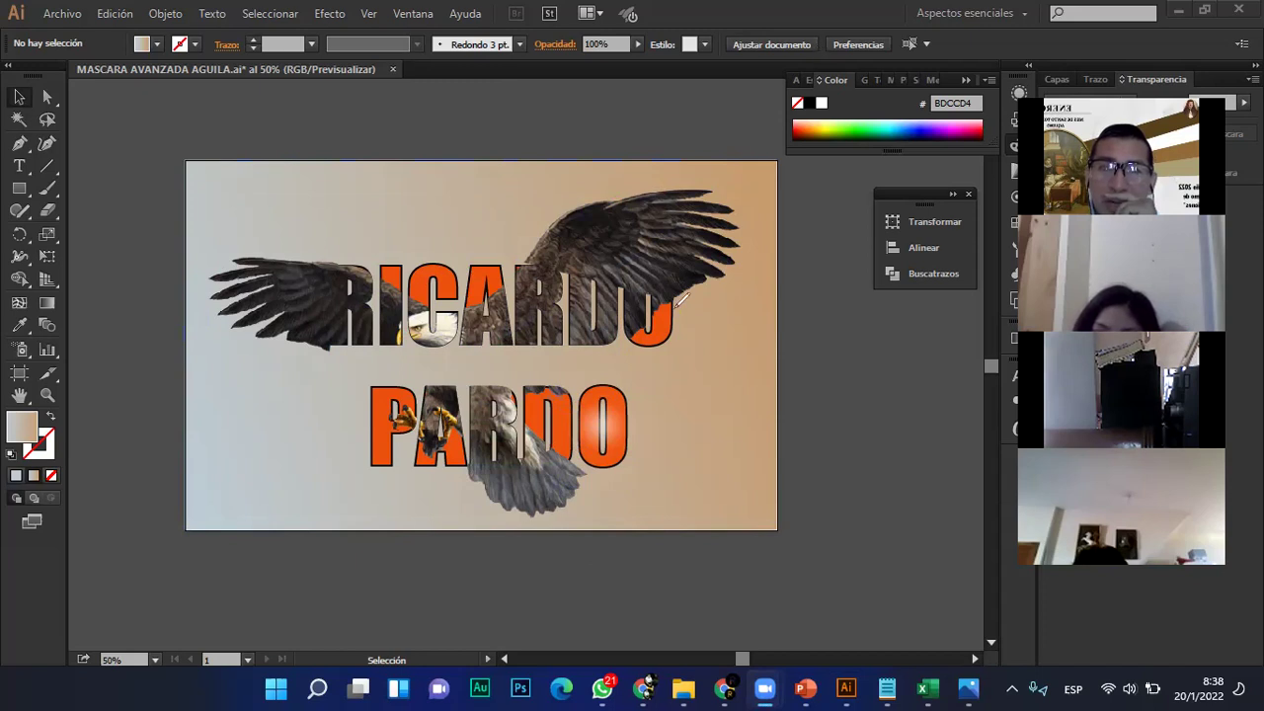
drag(642, 419, 703, 374)
drag(672, 314, 732, 267)
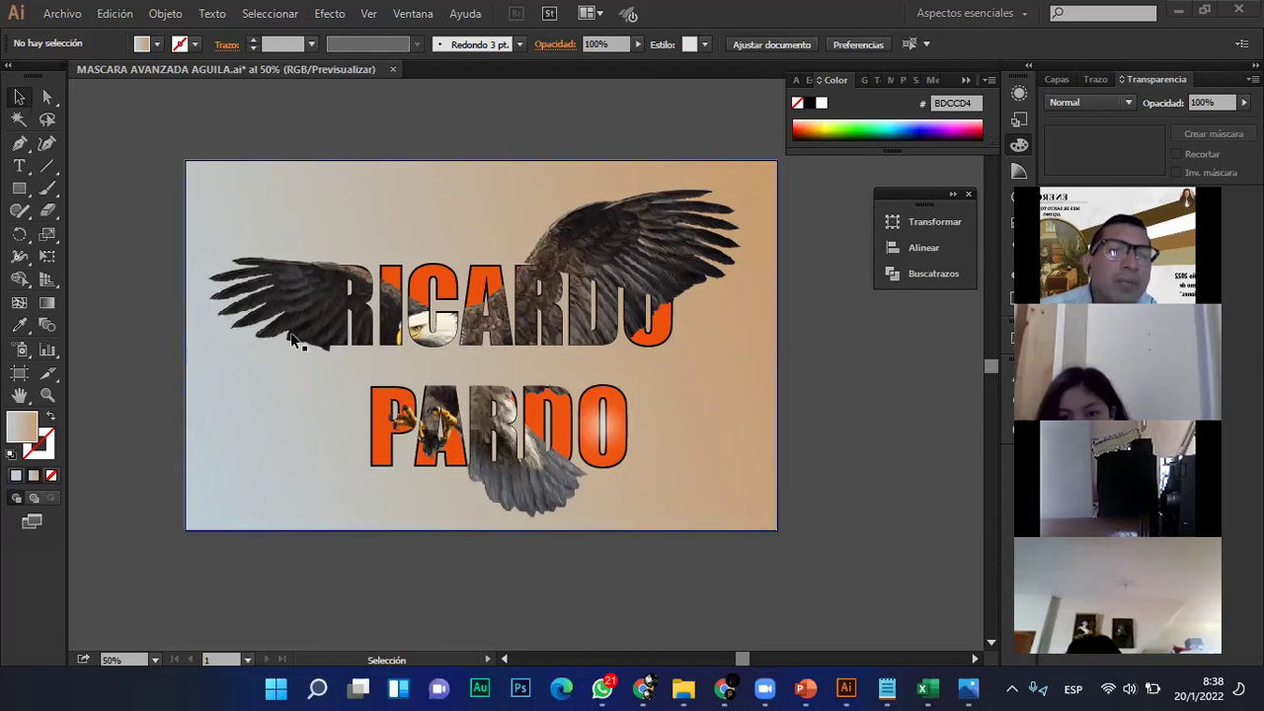
click(19, 143)
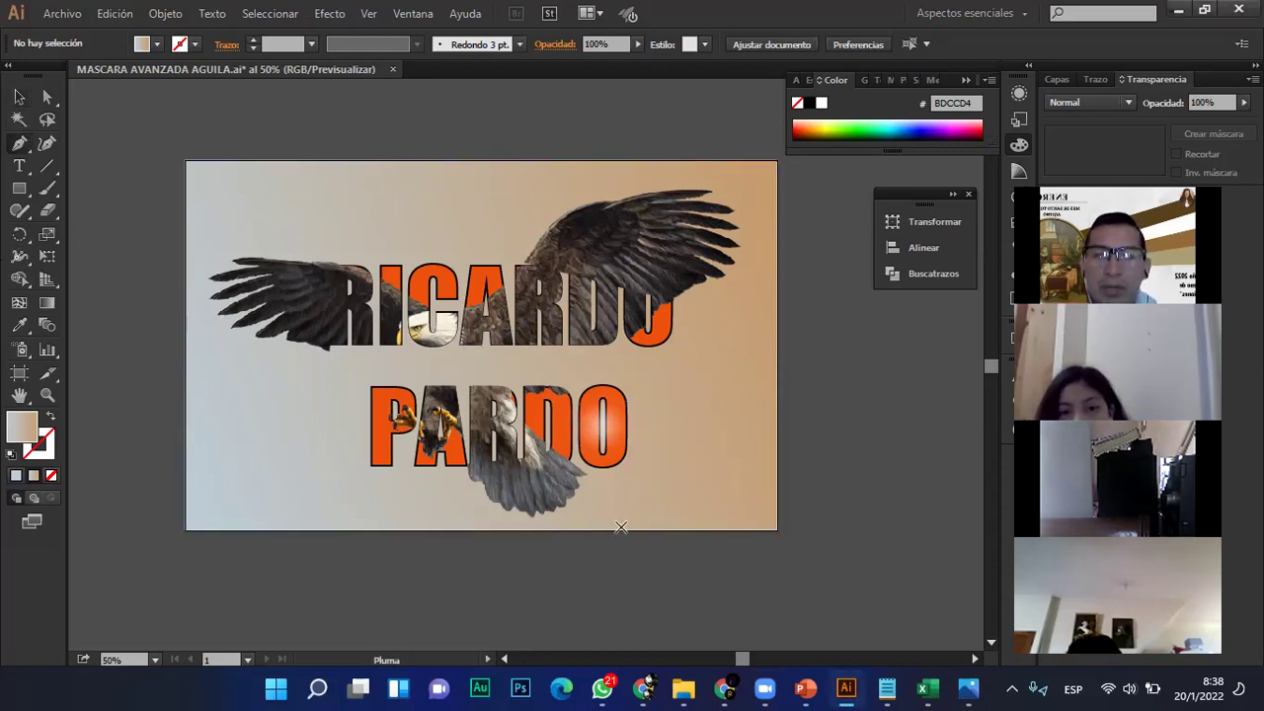
click(47, 144)
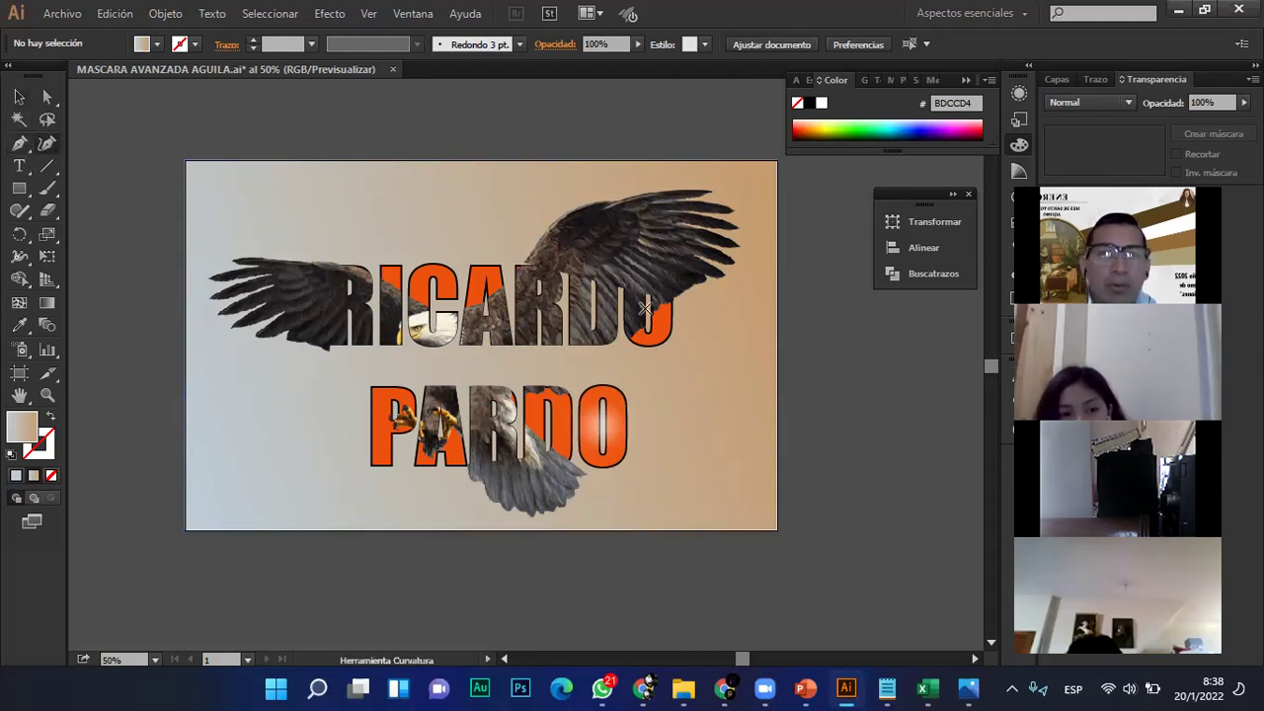
click(768, 345)
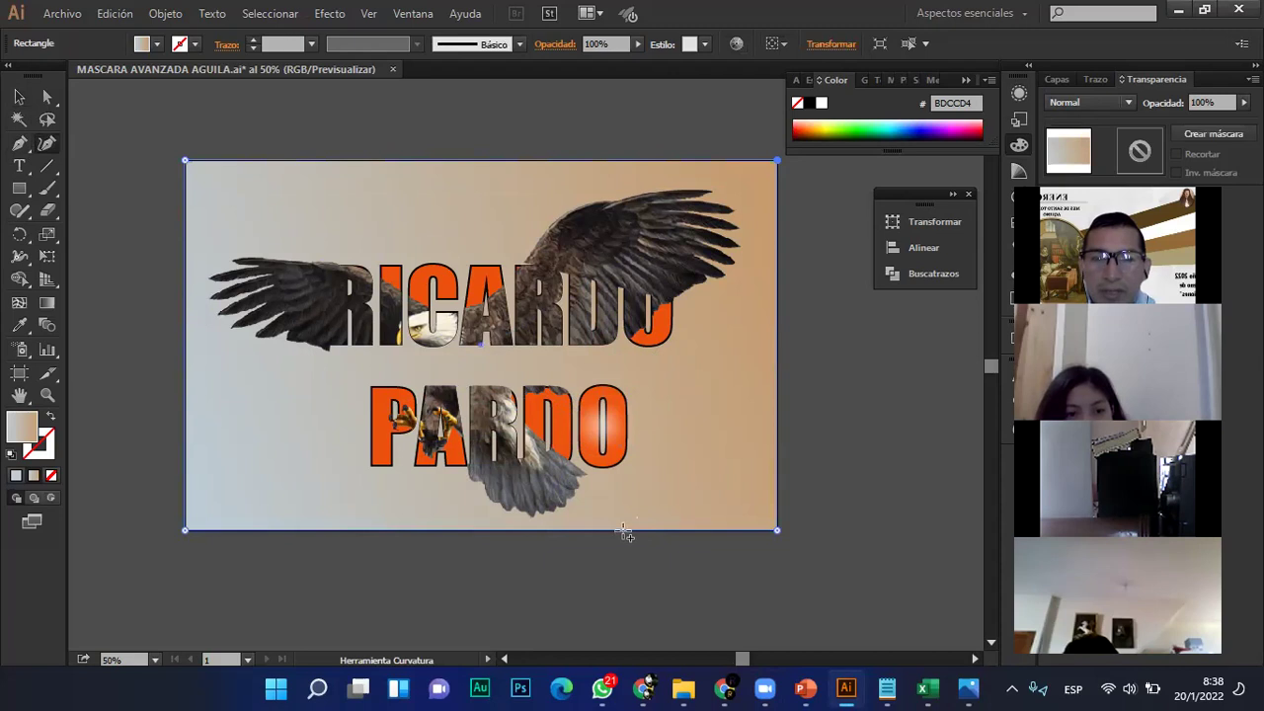
drag(527, 530, 647, 477)
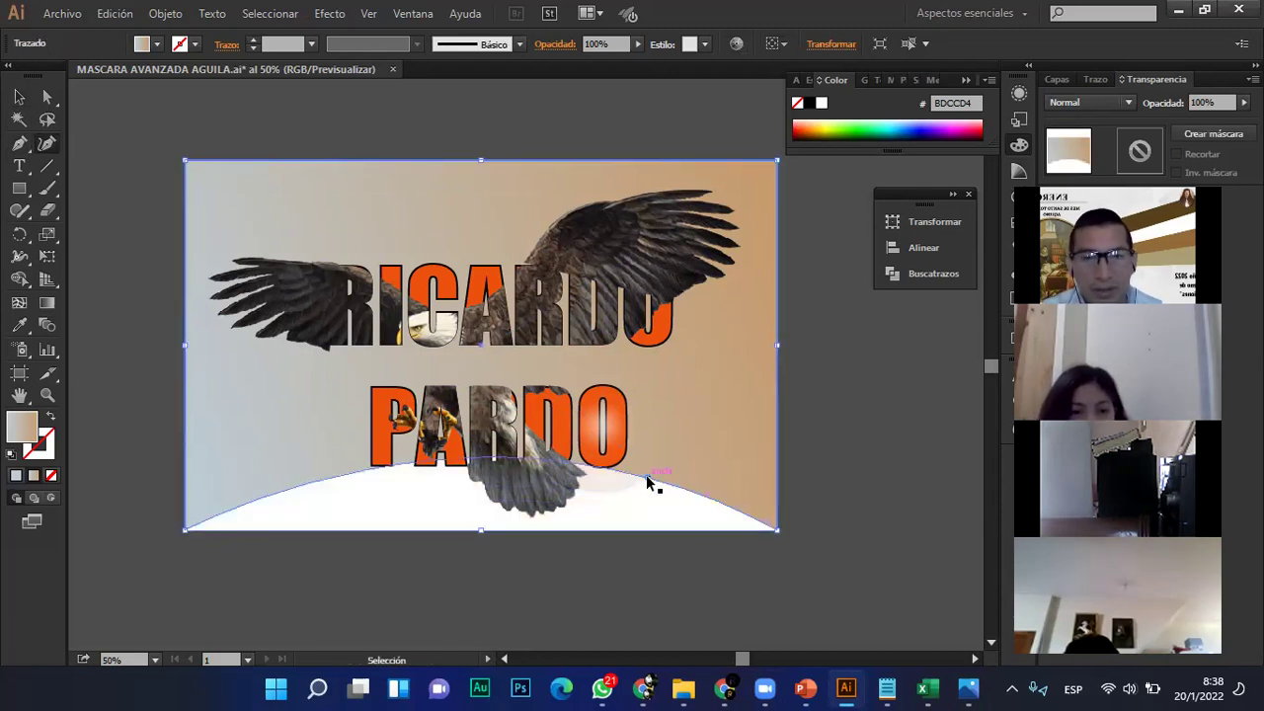
key(ctrl+z)
- Draw a closed Pen shape in the artboard's bottom-right corner, curving from the right edge to about X 1052 px on the bottom edge, and deselect it
click(19, 143)
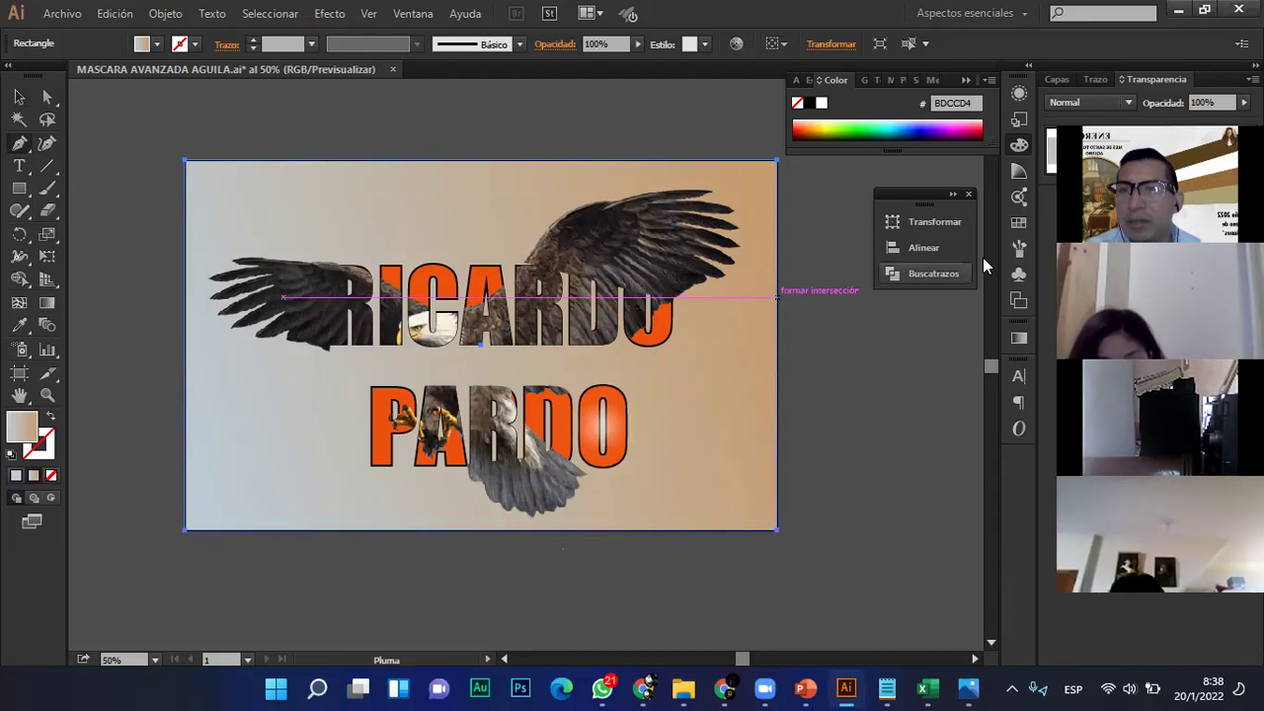
key(ctrl+shift+a)
key(F7)
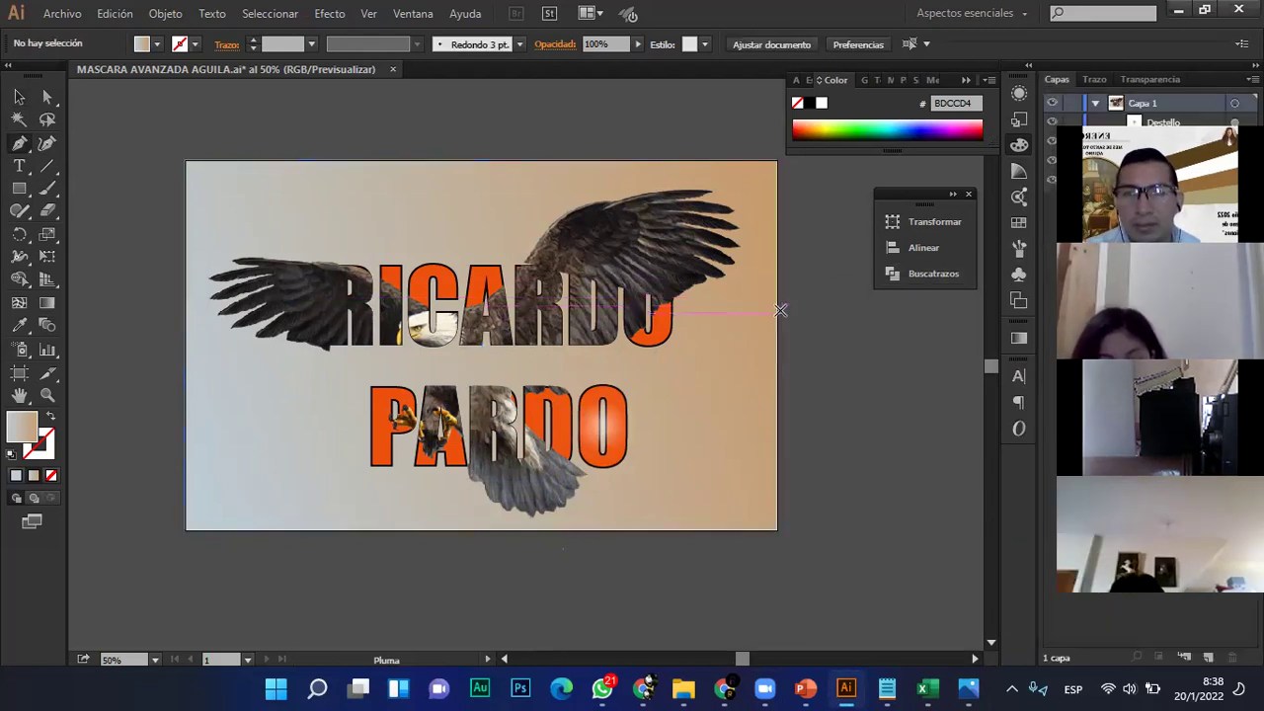
click(775, 317)
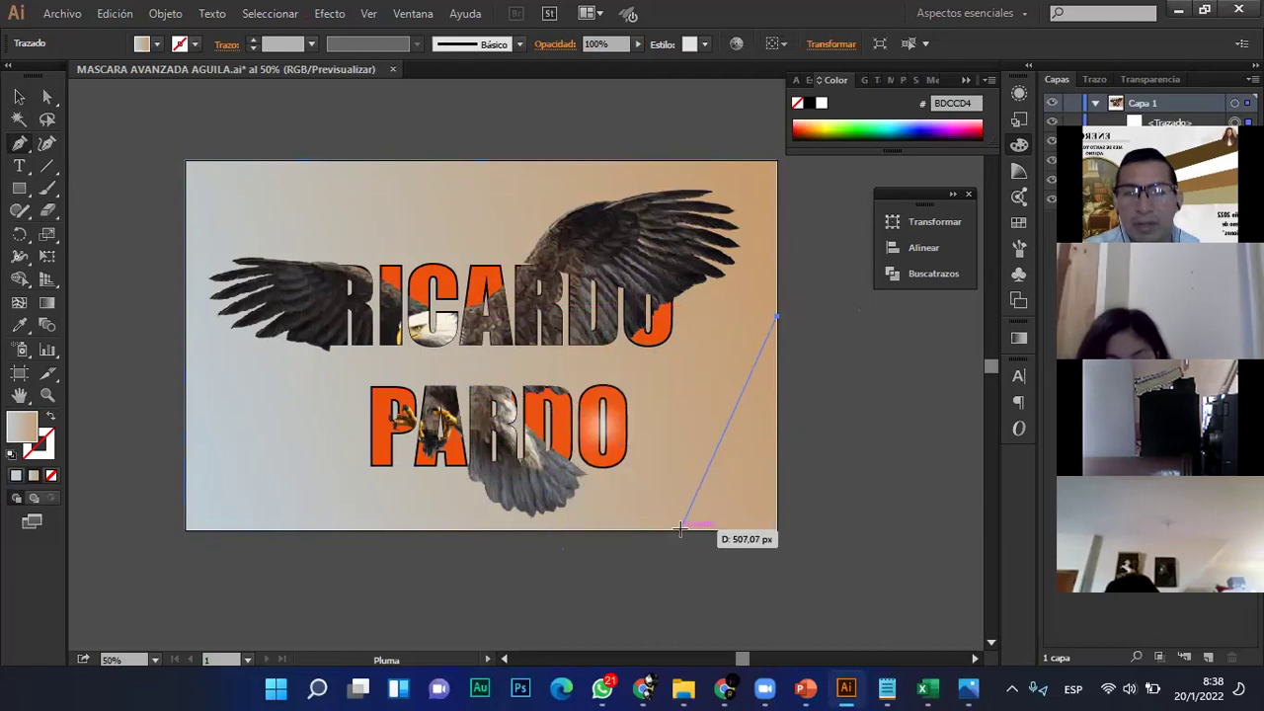
drag(670, 530, 580, 590)
drag(671, 531, 671, 530)
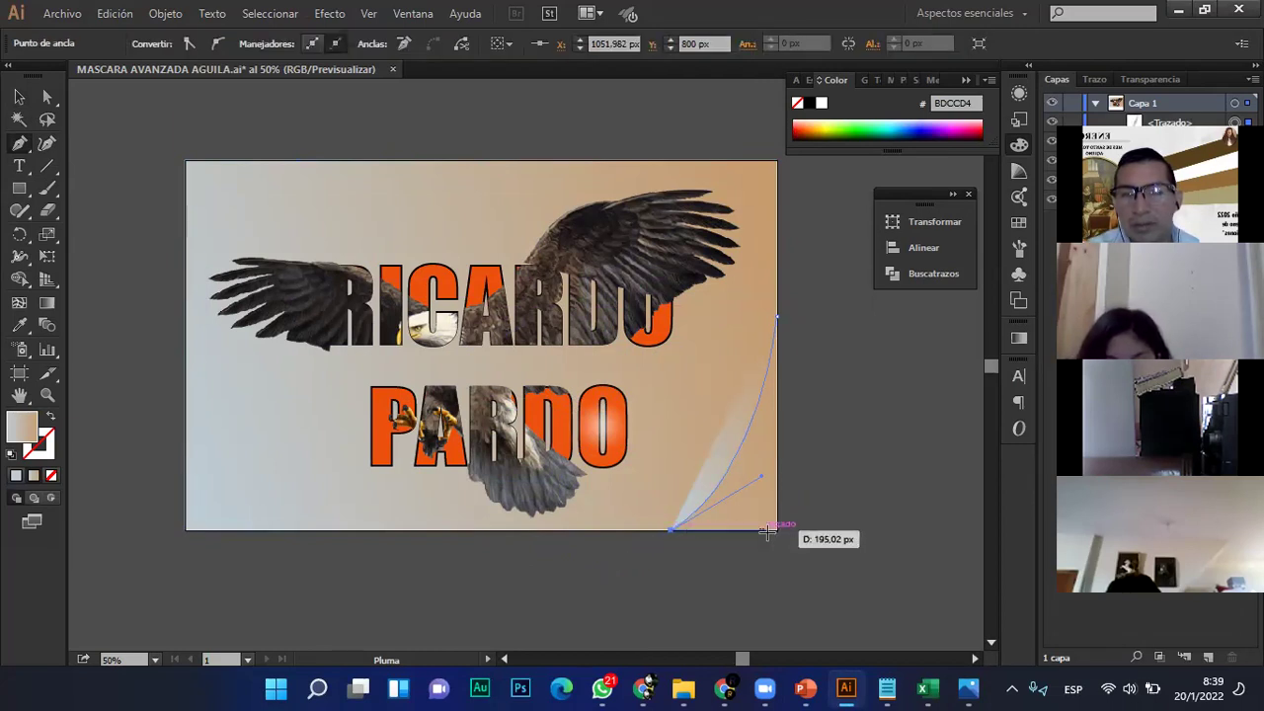
click(777, 530)
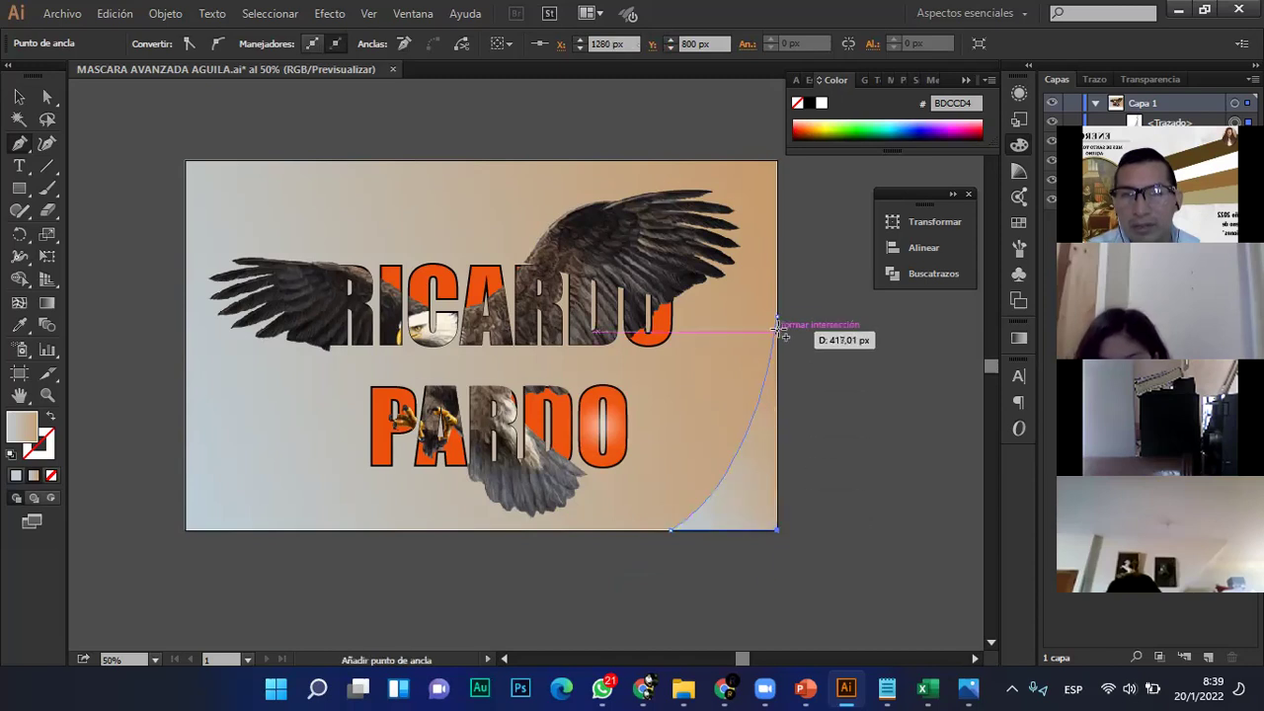
click(19, 95)
mouse_move(764, 498)
mouse_down()
mouse_move(750, 498)
mouse_move(766, 498)
mouse_up()
click(844, 475)
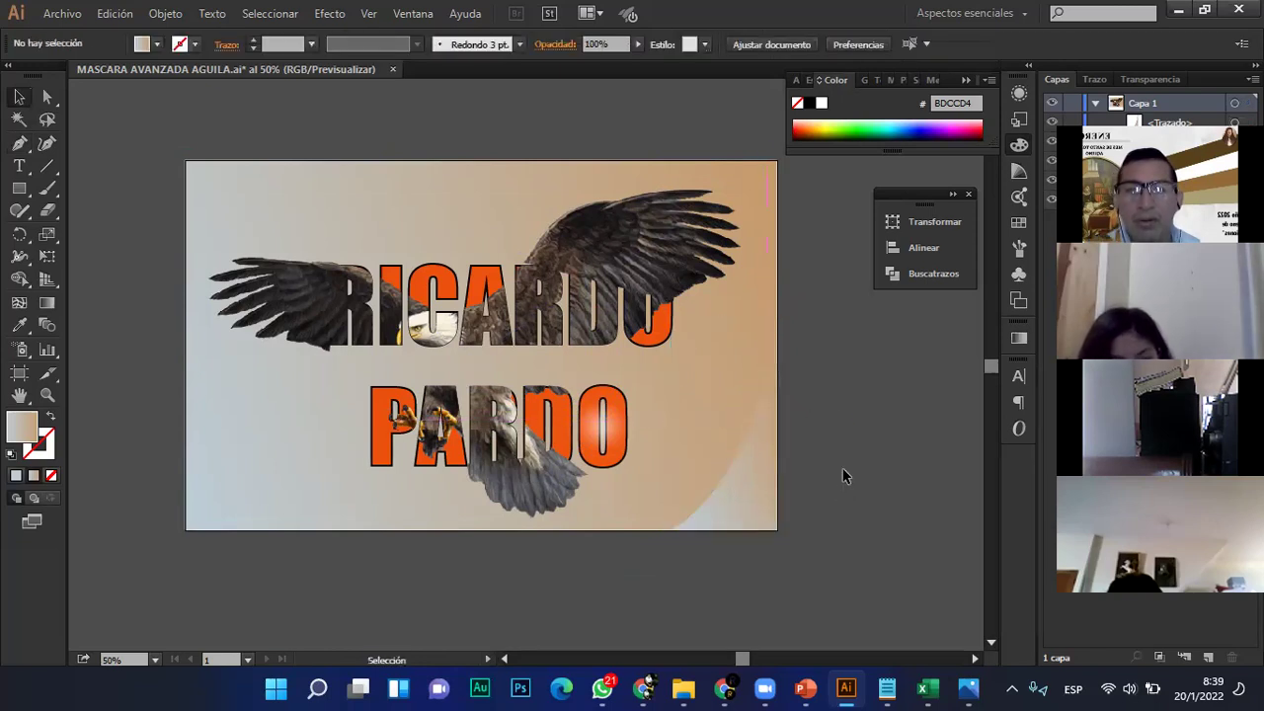
- Set the starting gradient stop of the bottom-right curved shape to dark grey 4D4D4D
click(751, 503)
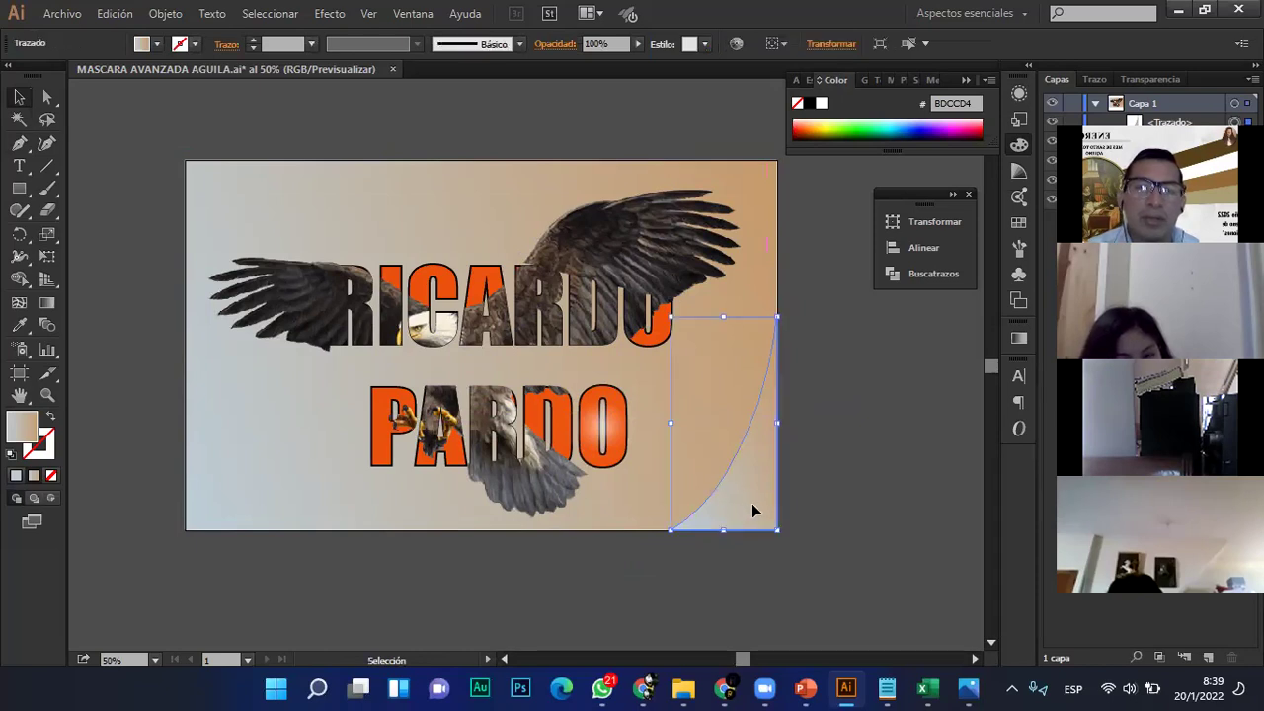
click(46, 303)
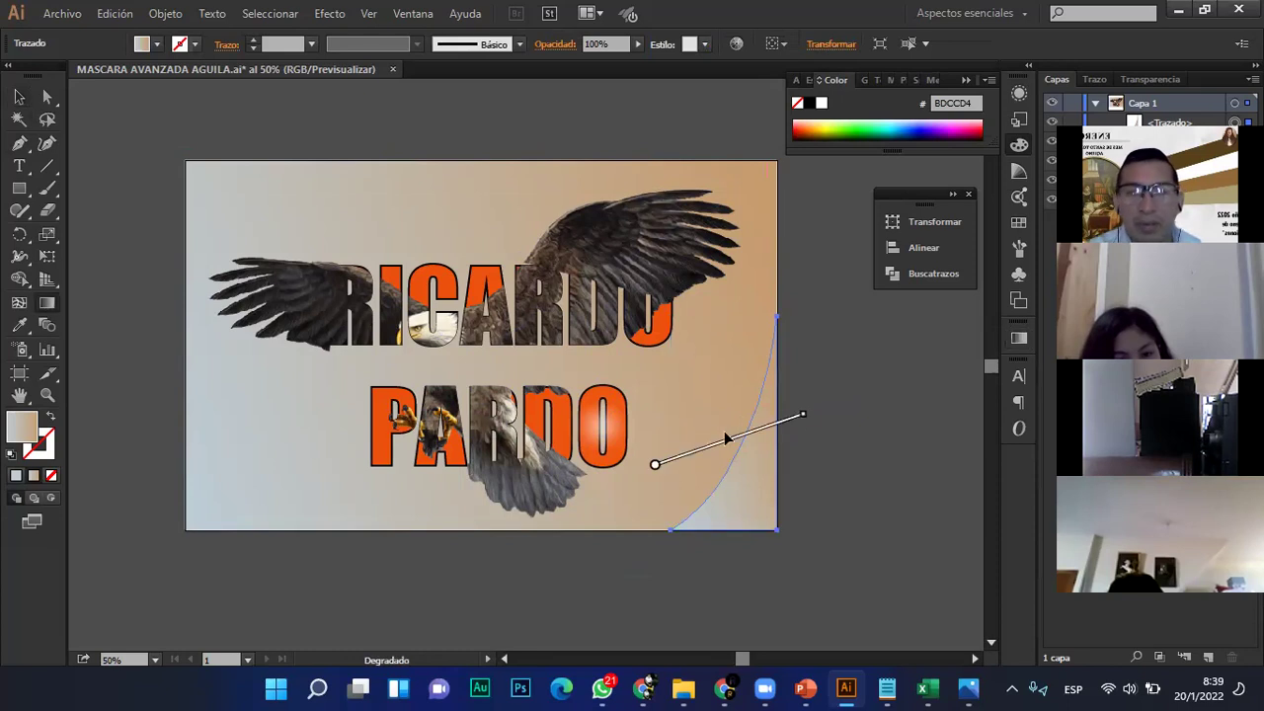
double_click(654, 468)
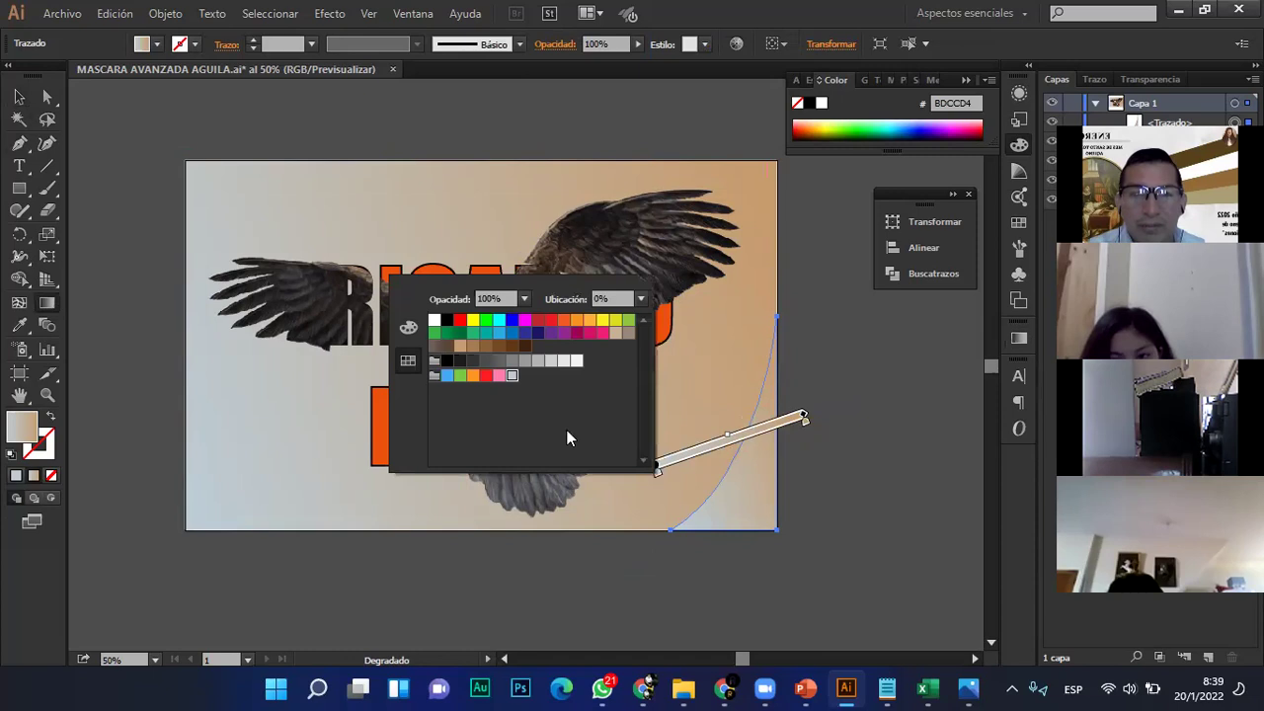
click(485, 361)
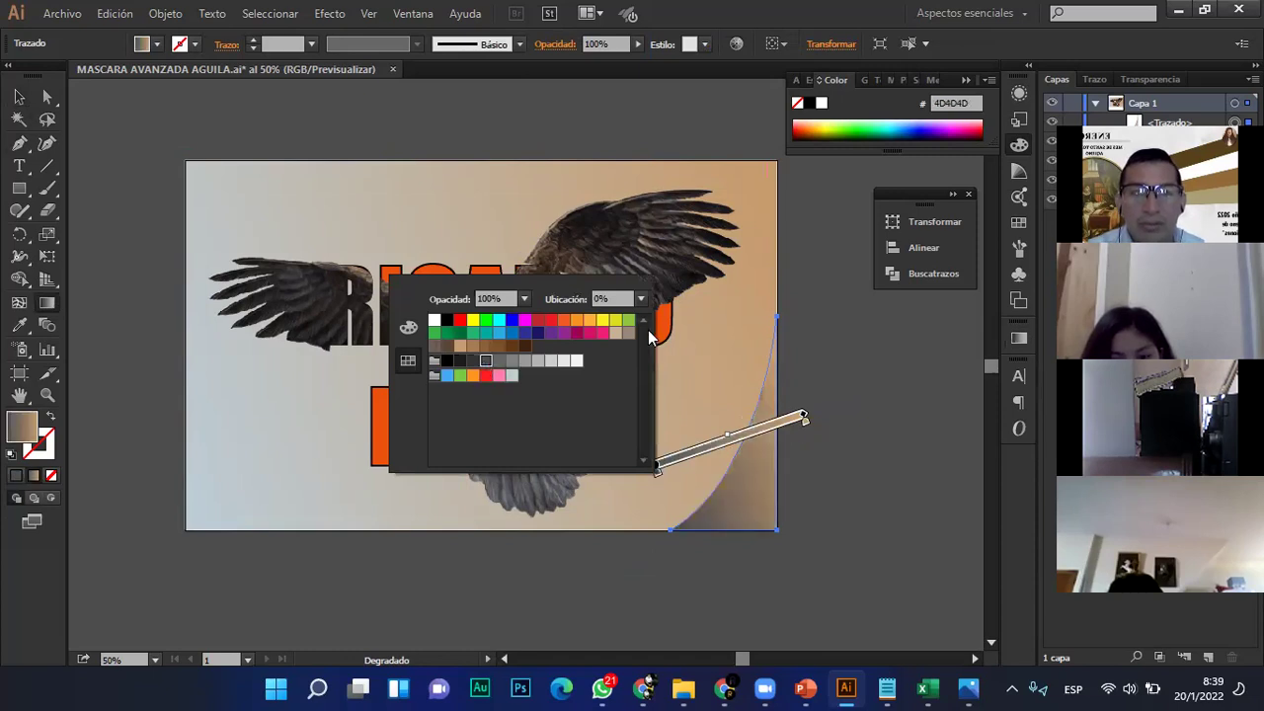
- Set the ending gradient stop of the bottom-right curved shape to light brown C7B299
click(805, 423)
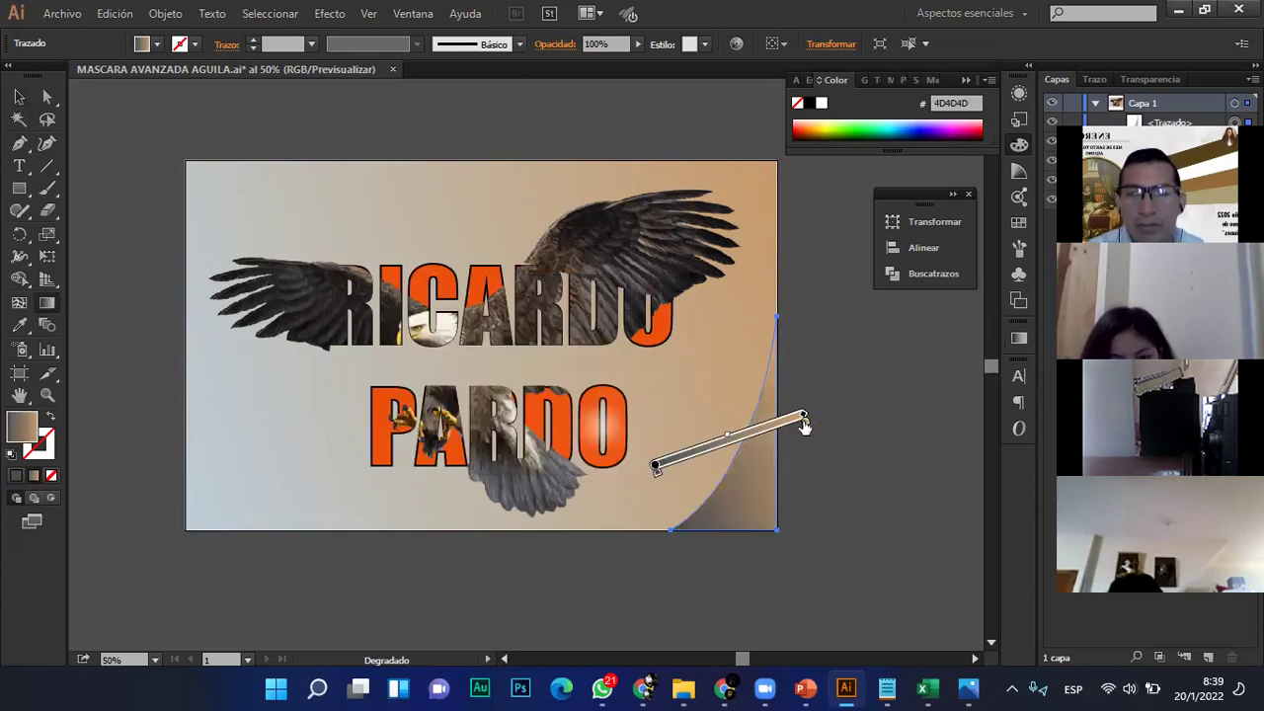
double_click(804, 422)
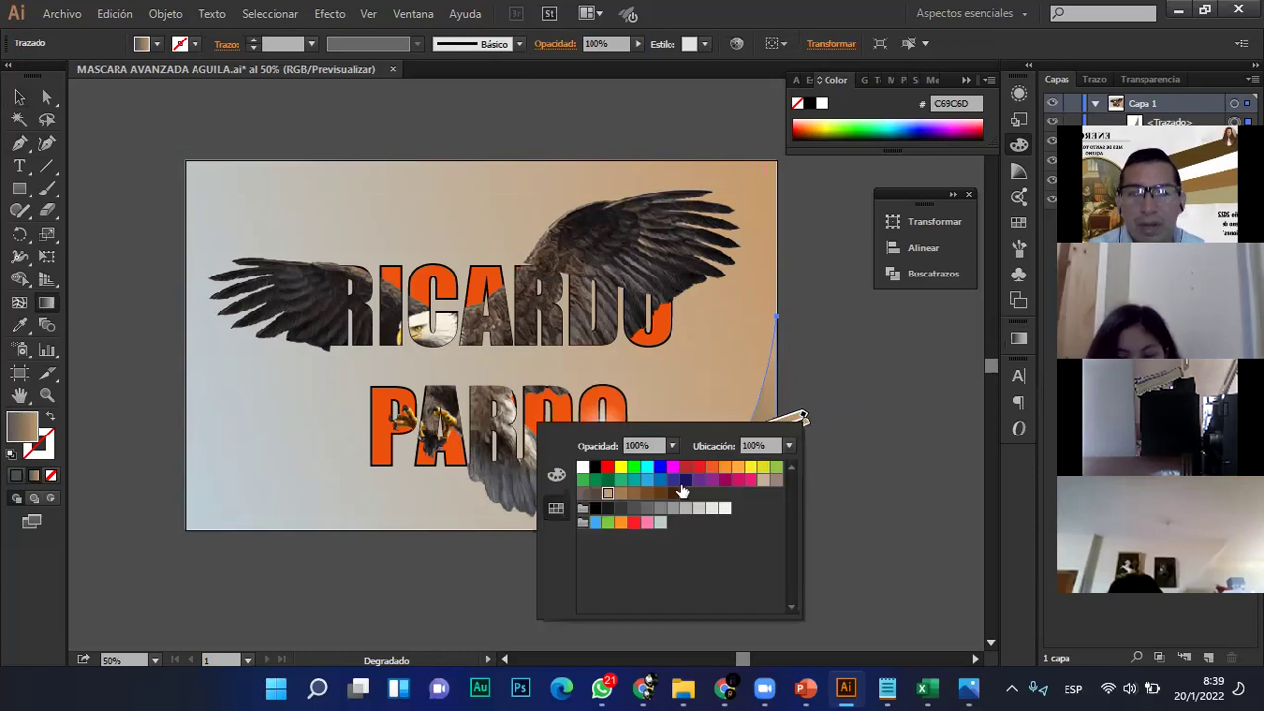
click(673, 481)
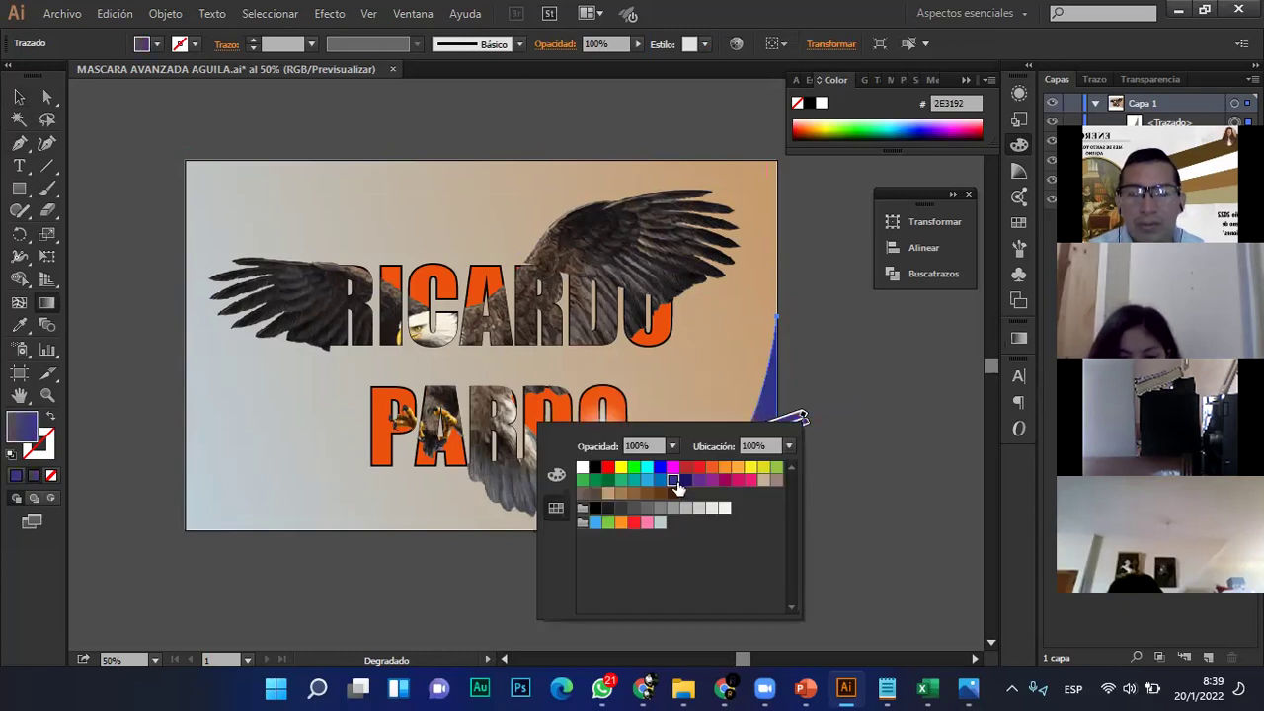
click(773, 481)
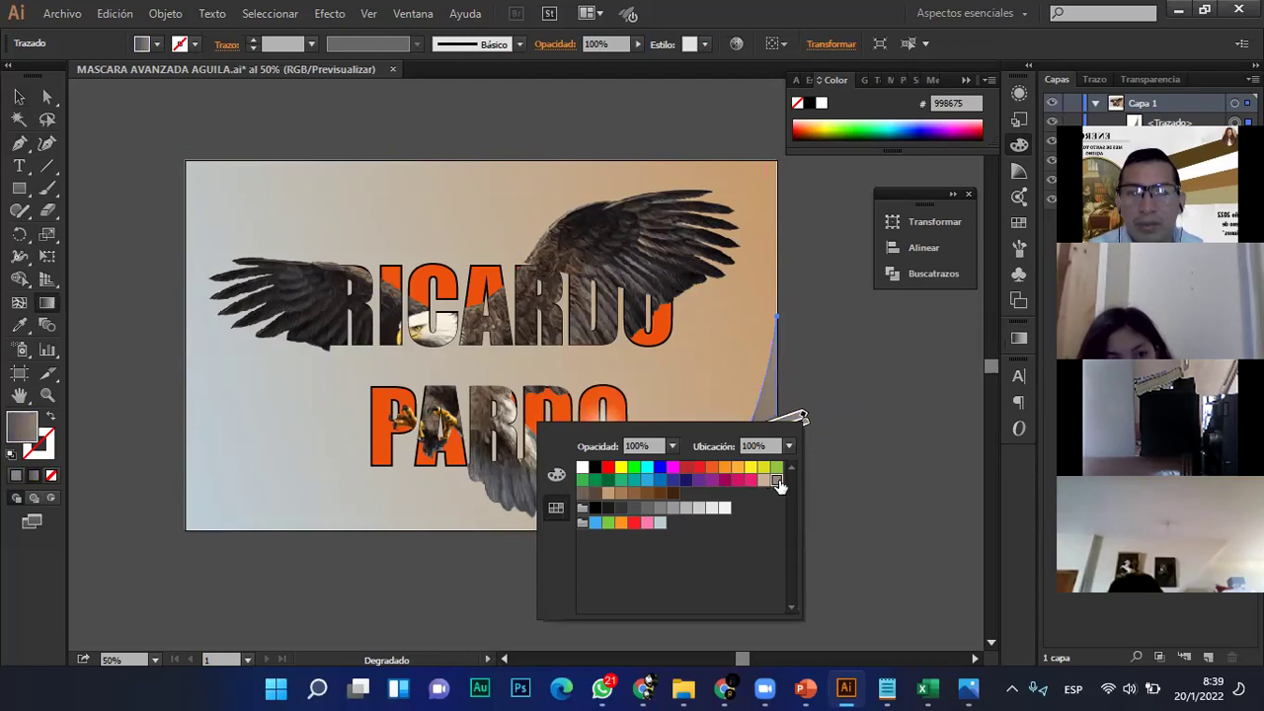
click(846, 438)
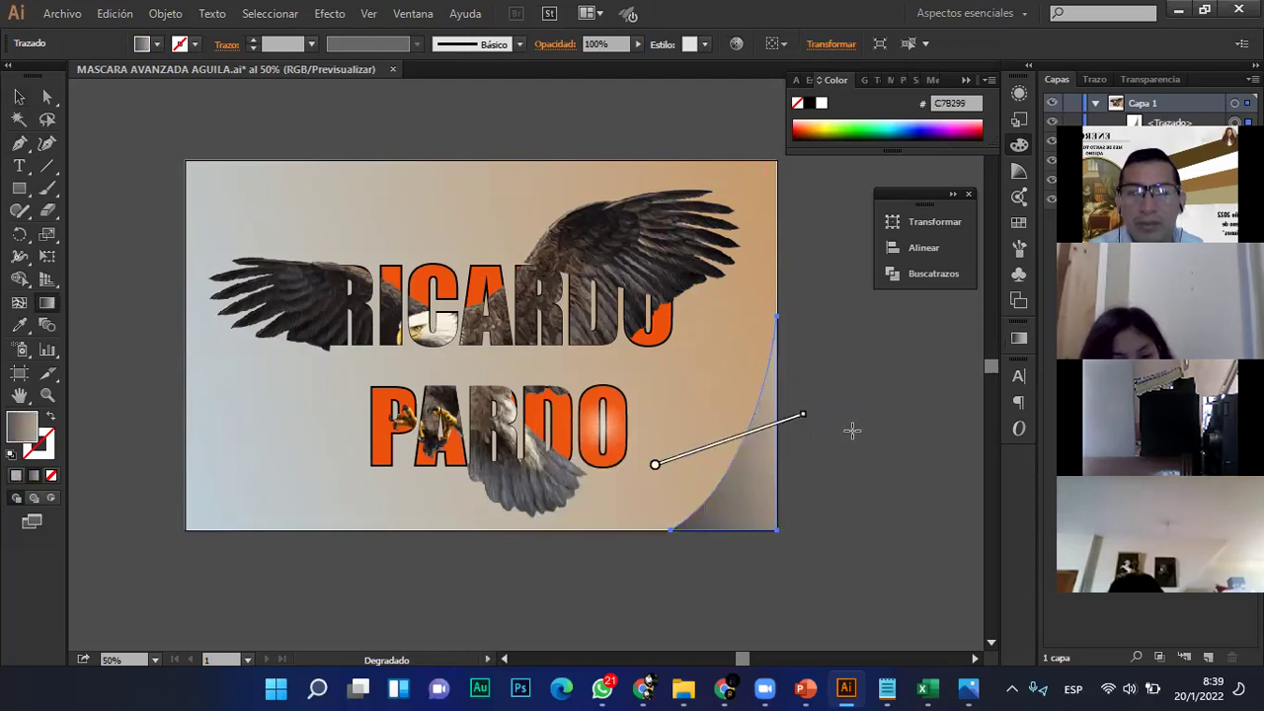
- Stretch the bottom-right curved shape up to the artboard's top edge, widen it toward the lettering, and deselect it
click(48, 95)
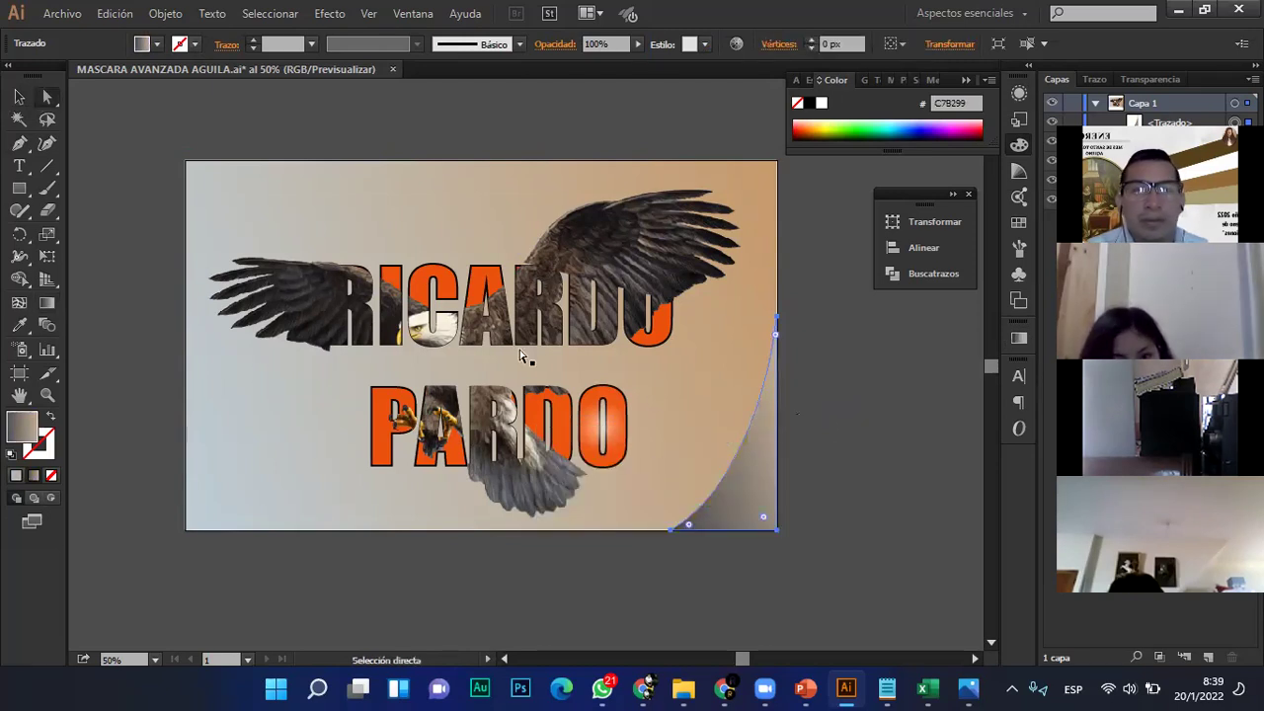
click(764, 460)
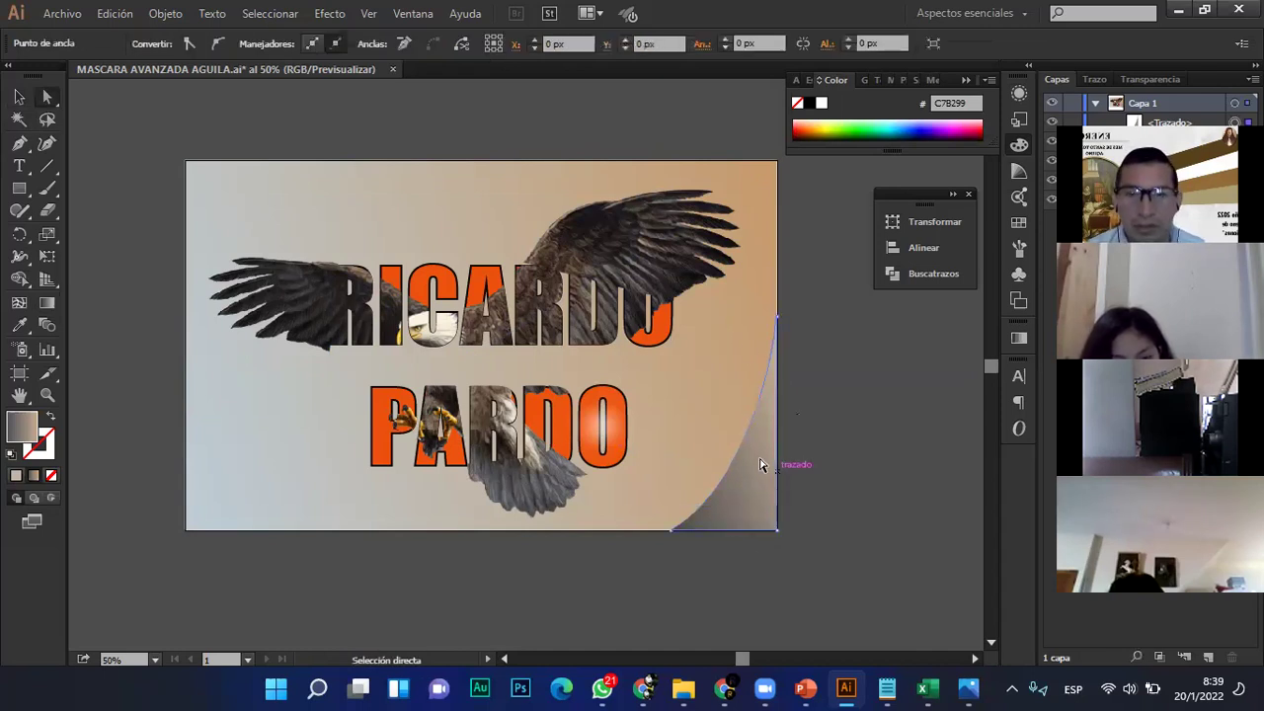
click(19, 97)
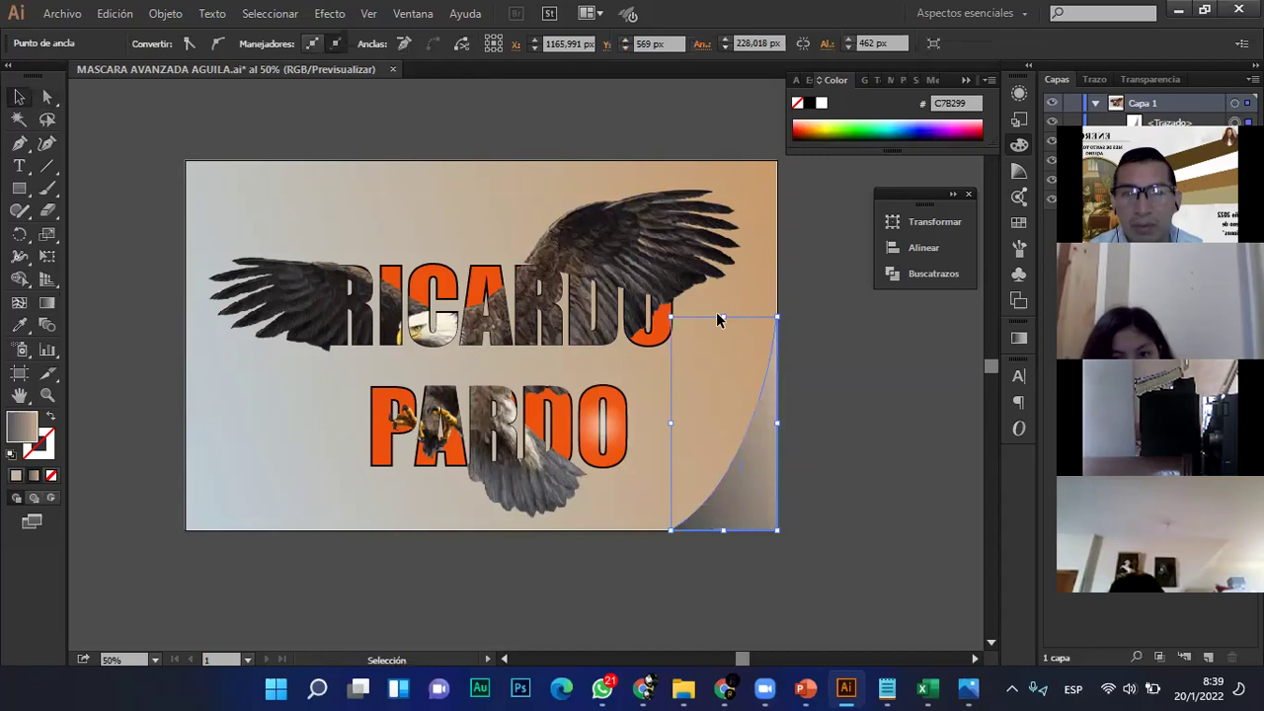
click(719, 319)
click(751, 444)
drag(720, 321, 731, 158)
click(838, 387)
click(688, 388)
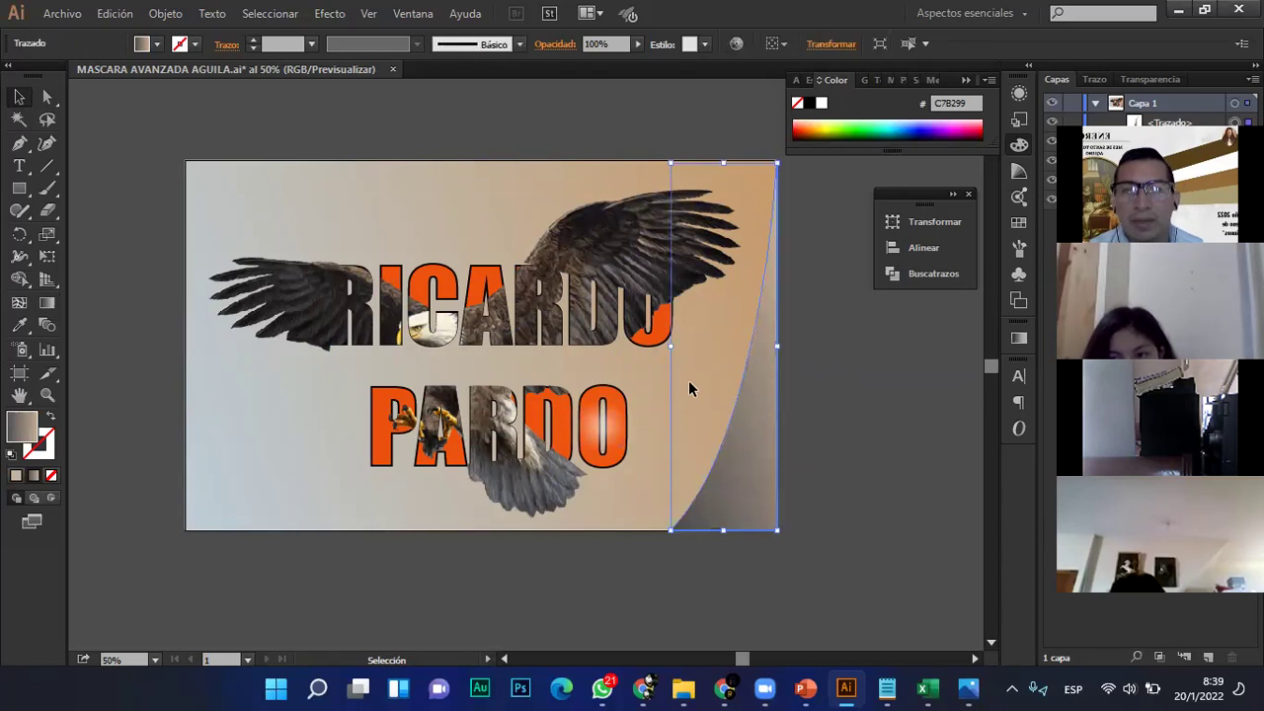
drag(670, 346, 608, 345)
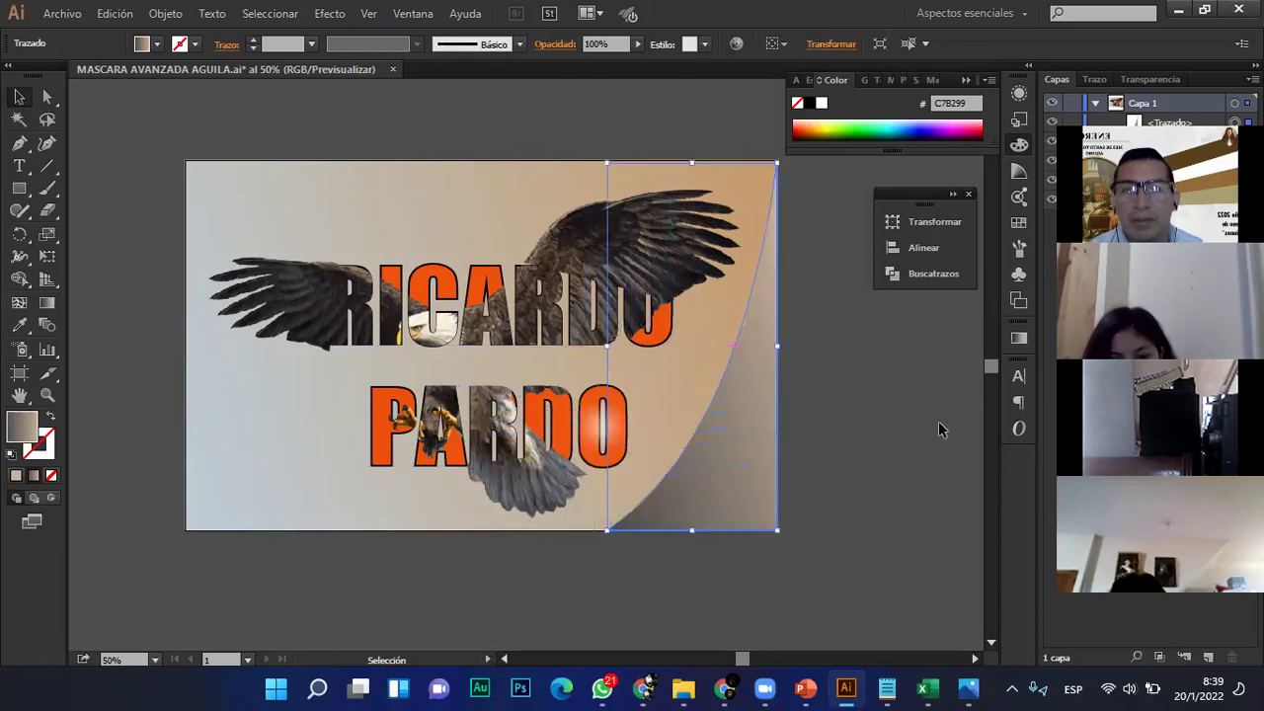
click(938, 429)
- Duplicate the curved shape against the artboard's left edge and rotate the copy half a turn to fill the top-left corner
click(714, 460)
key(a)
key(ctrl+v)
key(v)
drag(582, 479, 316, 454)
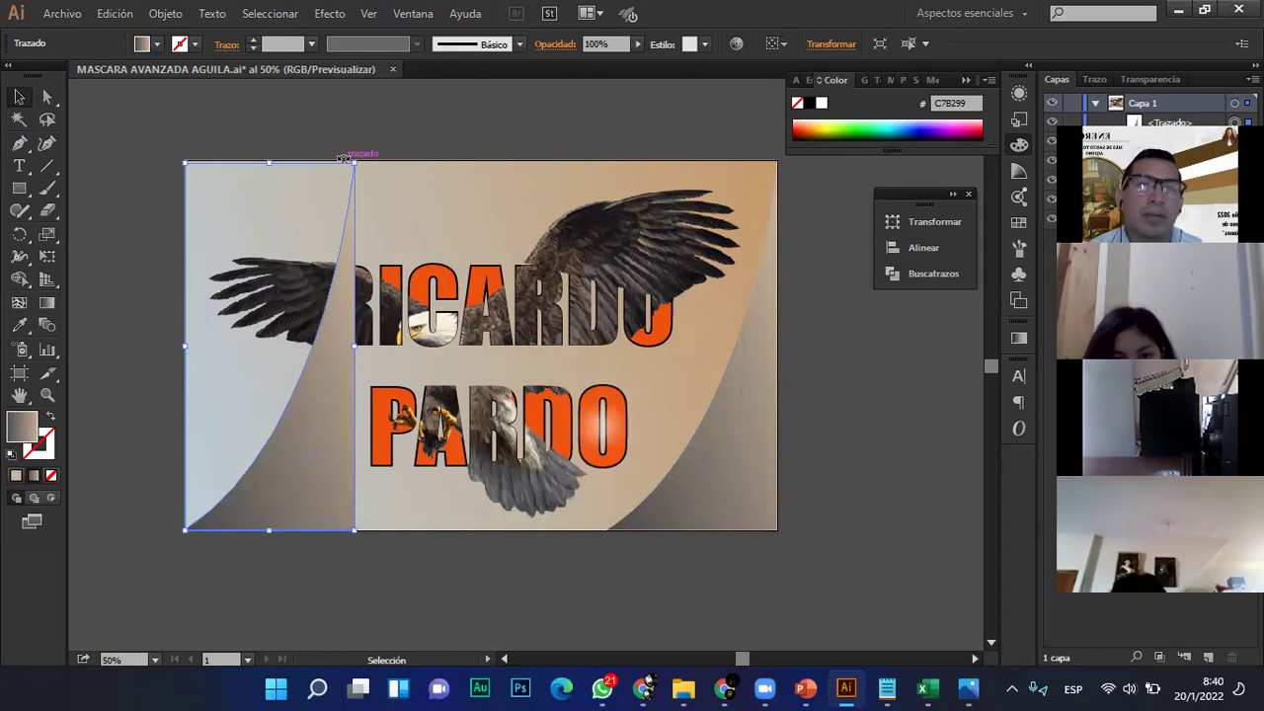
drag(365, 160, 240, 467)
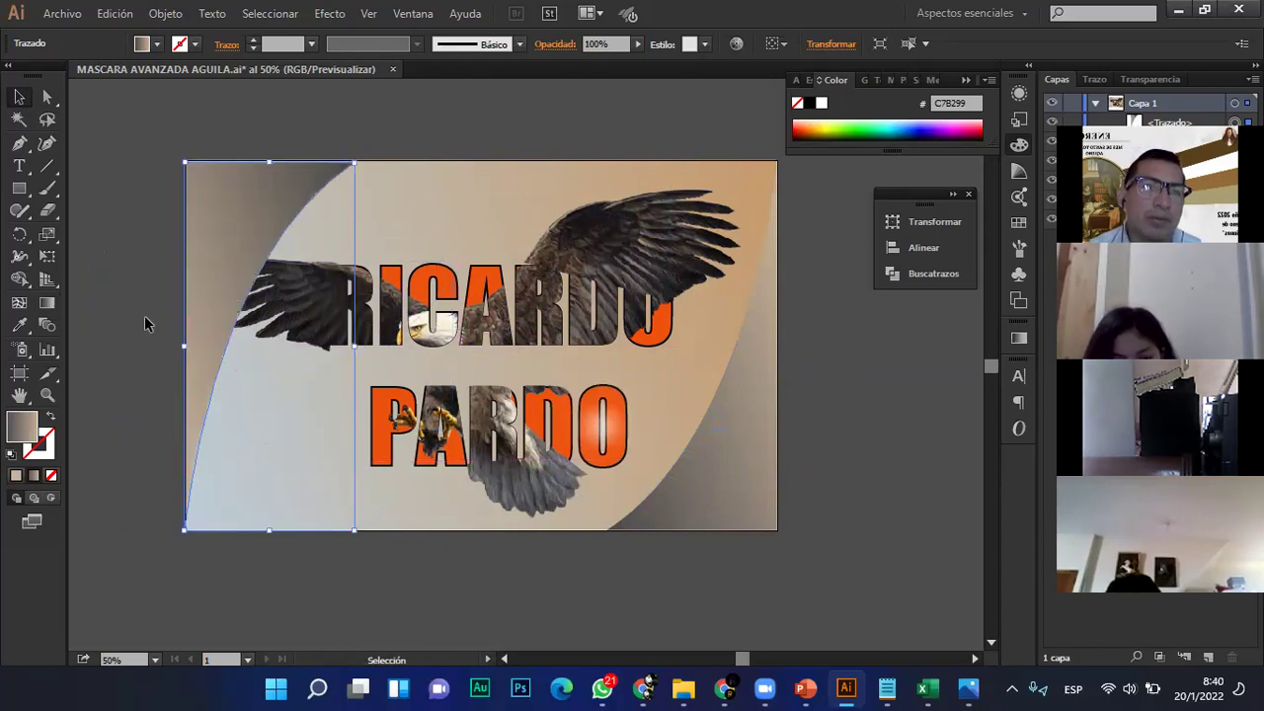
- Reorder the top-left curved shape behind the eagle in the layer stack and deselect it
click(118, 243)
click(214, 202)
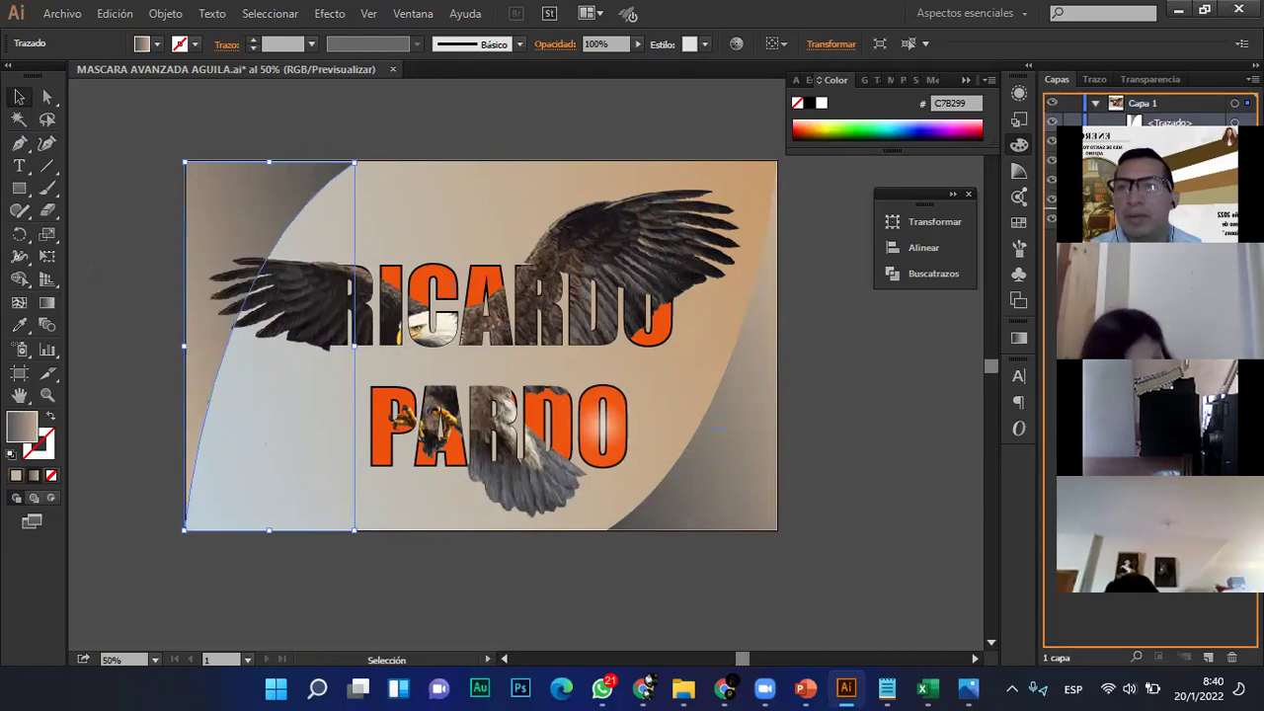
click(874, 484)
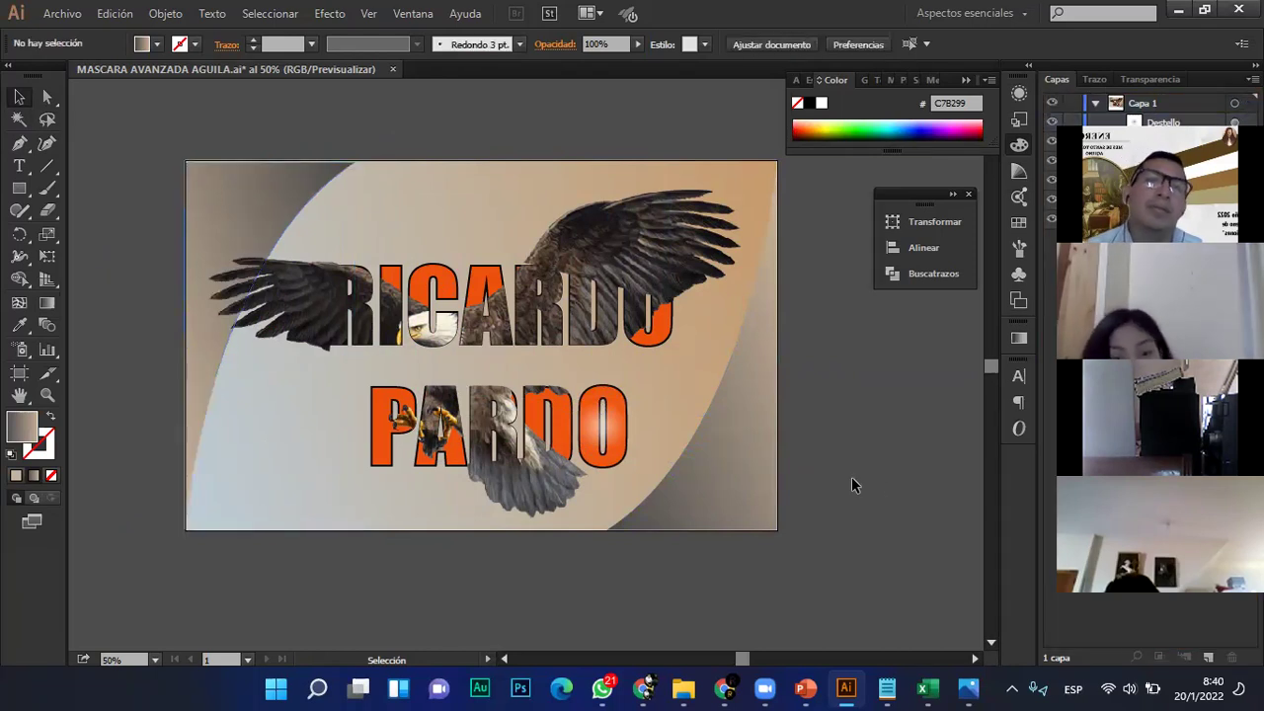
- Try to scale down the eagle clipping group from its upper-right corner, then undo the resize and deselect the group
click(577, 317)
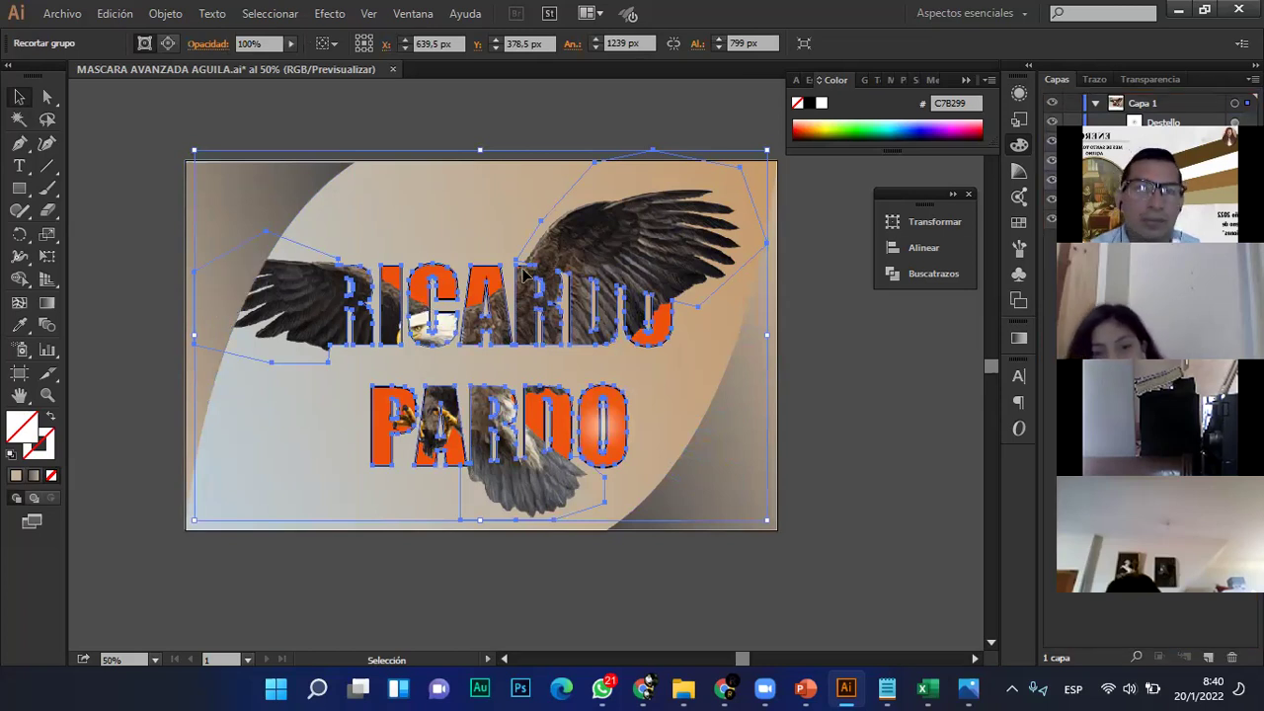
drag(767, 150, 699, 193)
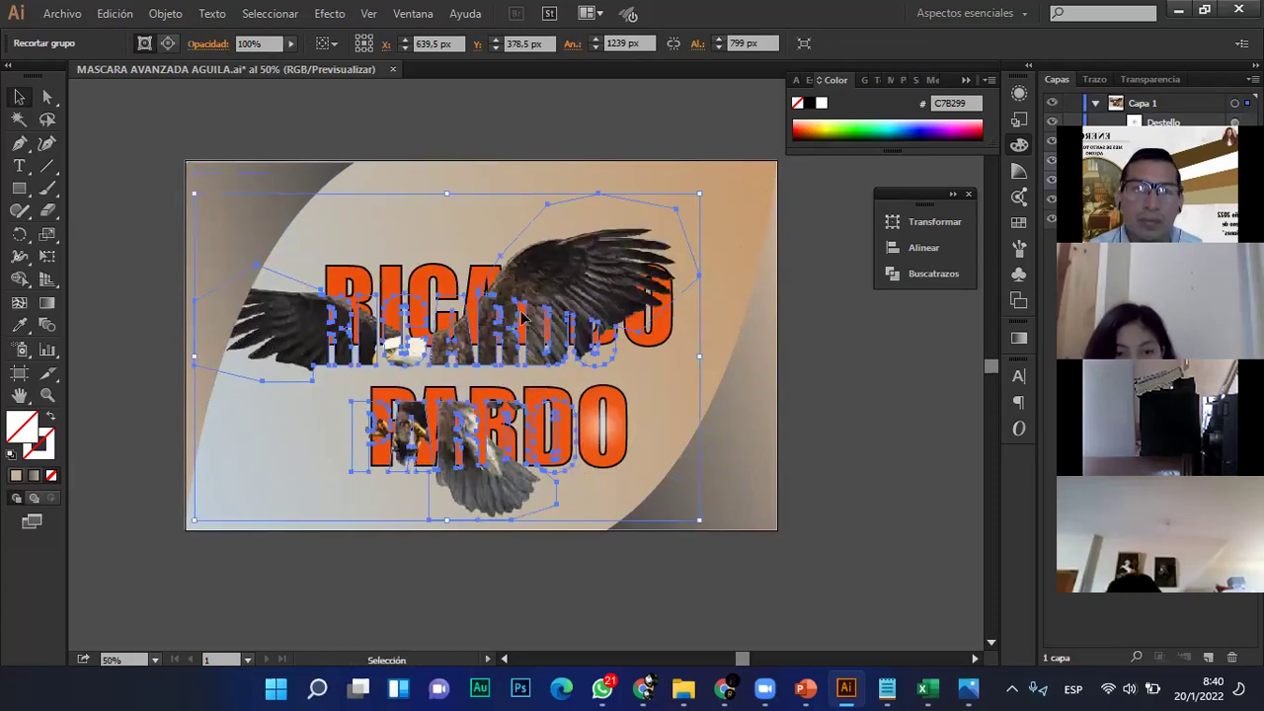
key(ctrl+z)
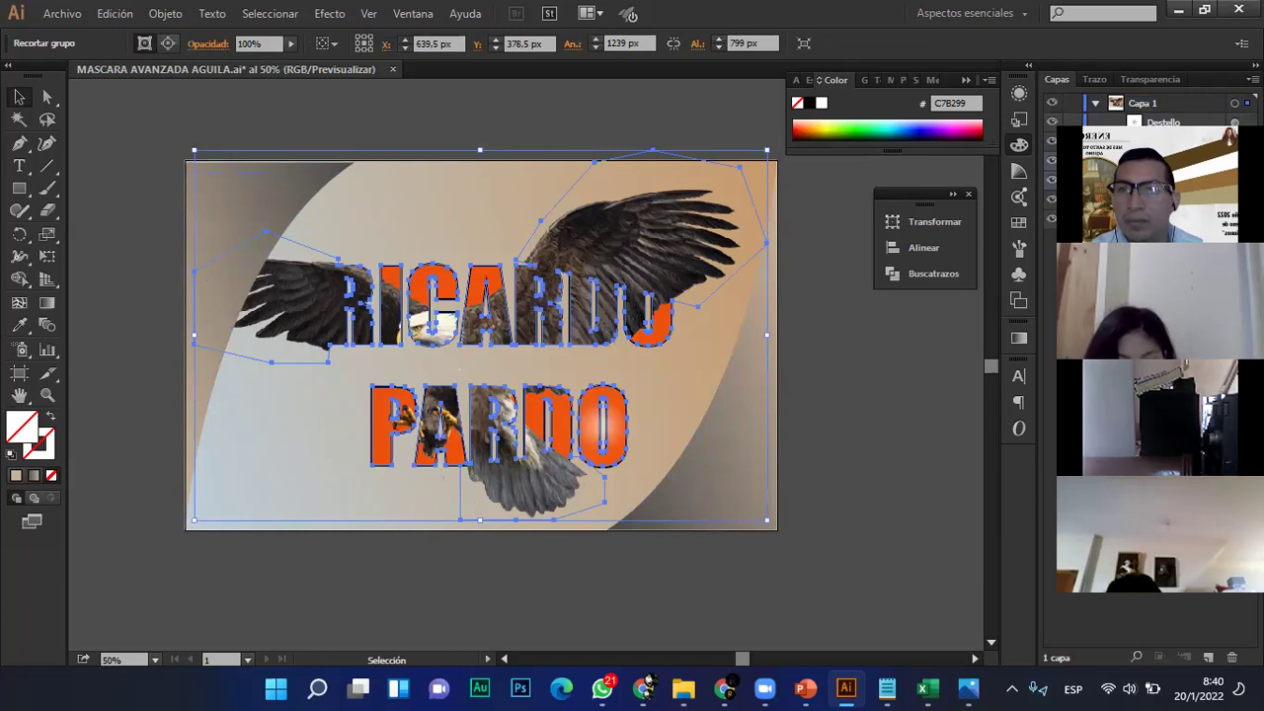
click(431, 146)
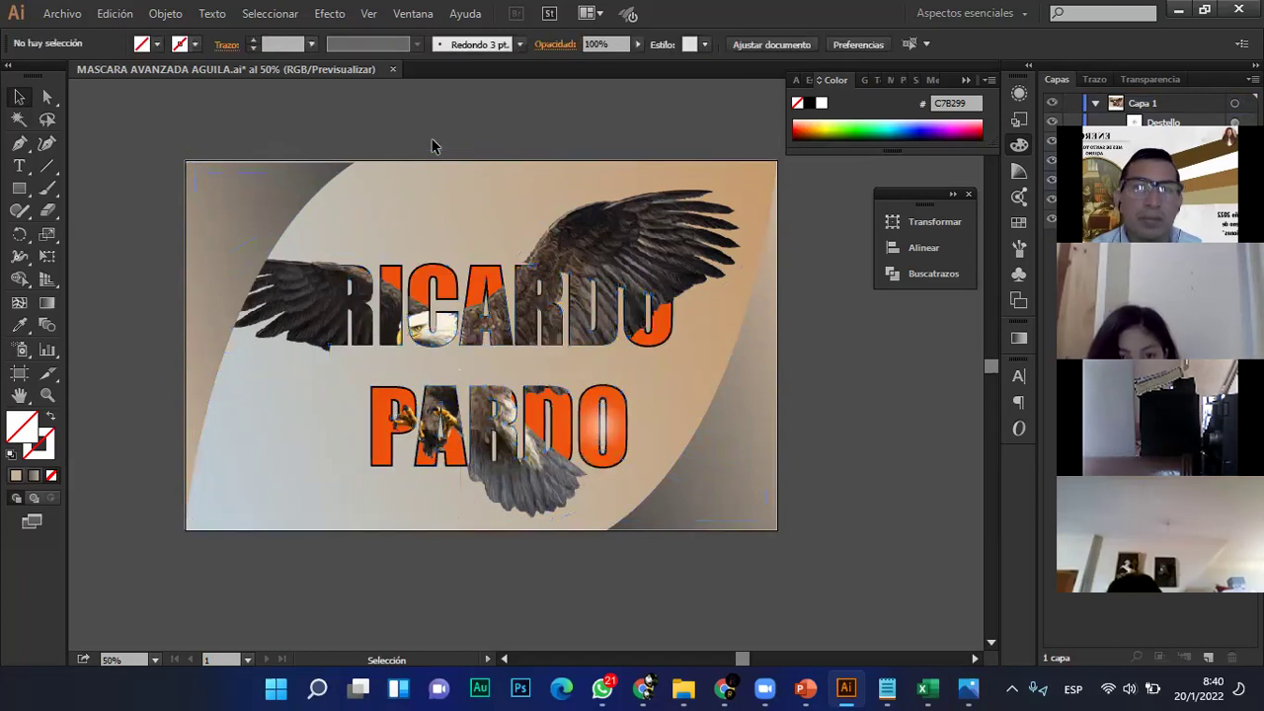